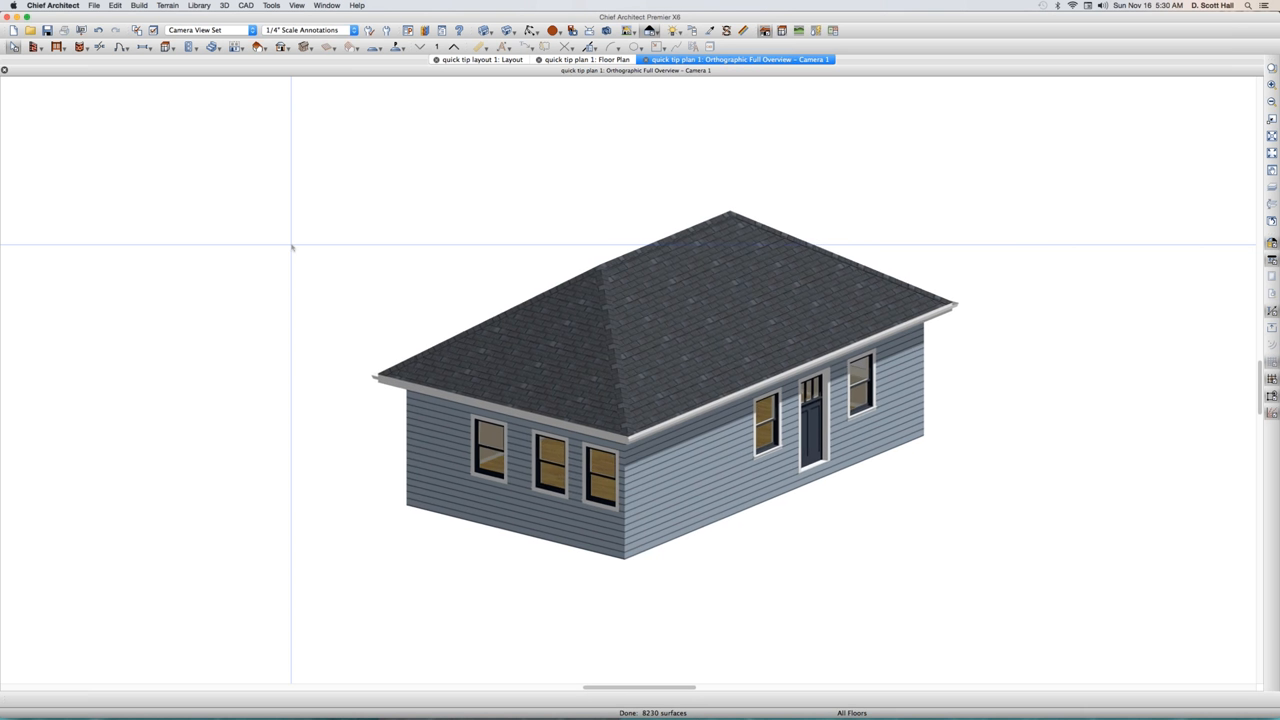
- Orbit around the house in the orthographic overview to examine its walls, windows, doors and hip roof from all sides
key("Left")
key("Left")
key("Left")
key("Left")
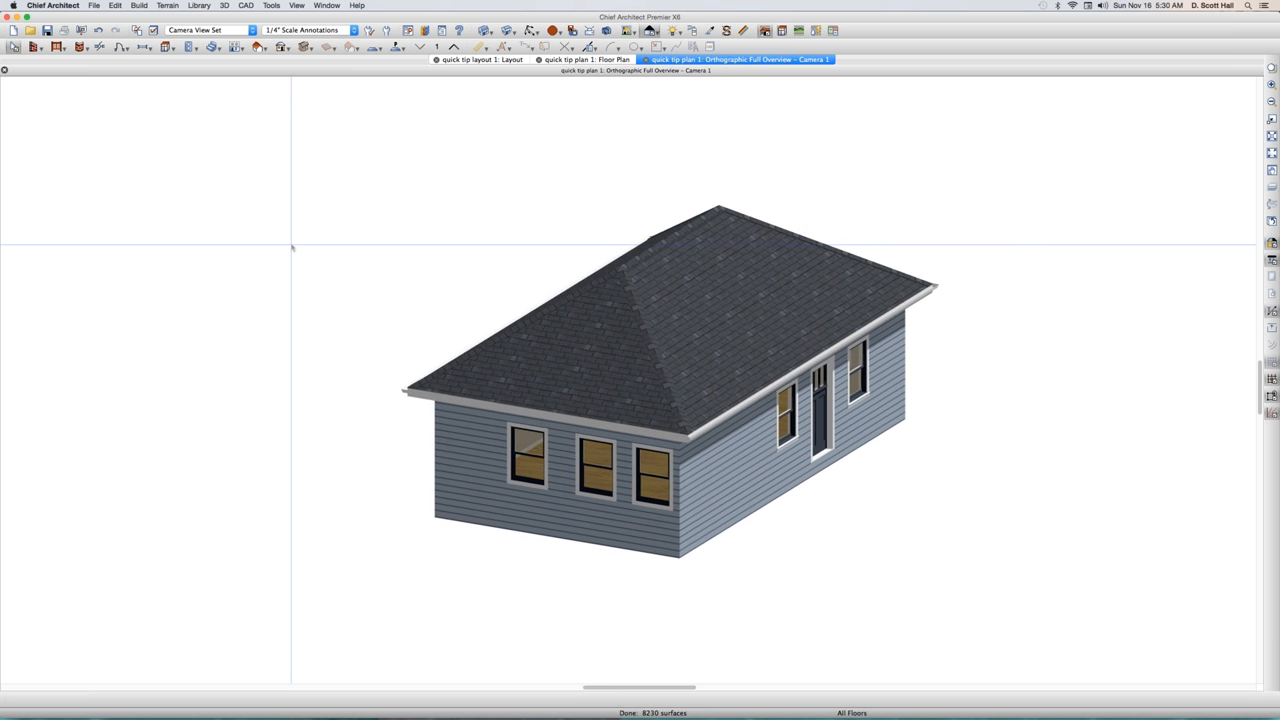
key("Left")
key("Left")
key("Left")
key("Left")
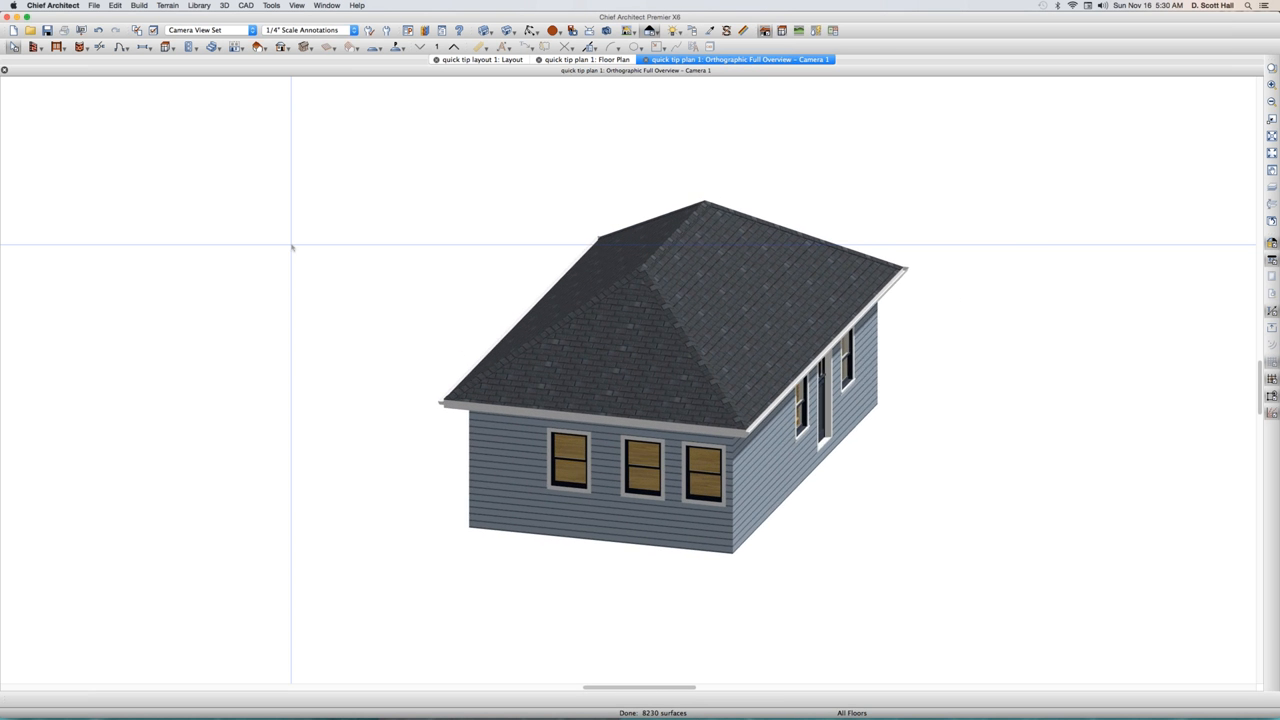
key("Left")
key("Left")
key("Left")
key("Left")
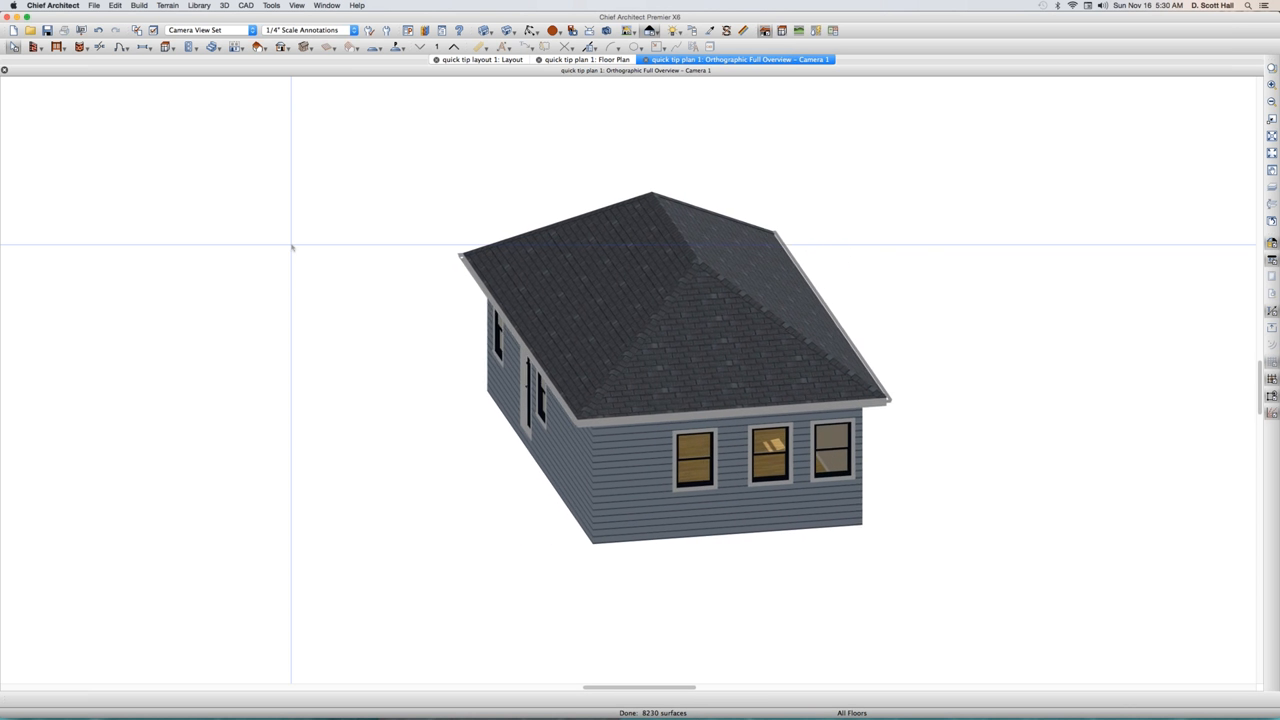
key("Left")
key("Left")
key("Left")
key("Left")
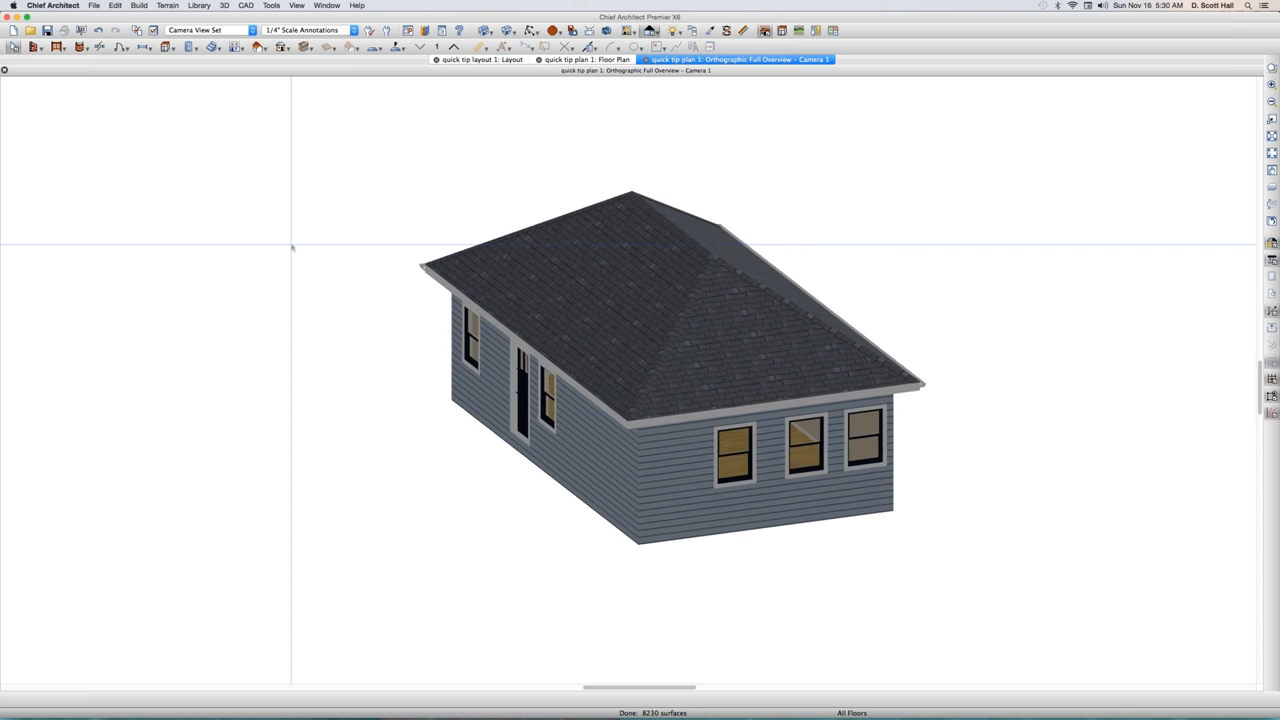
key("Left")
key("Left")
key("Left")
key("Left")
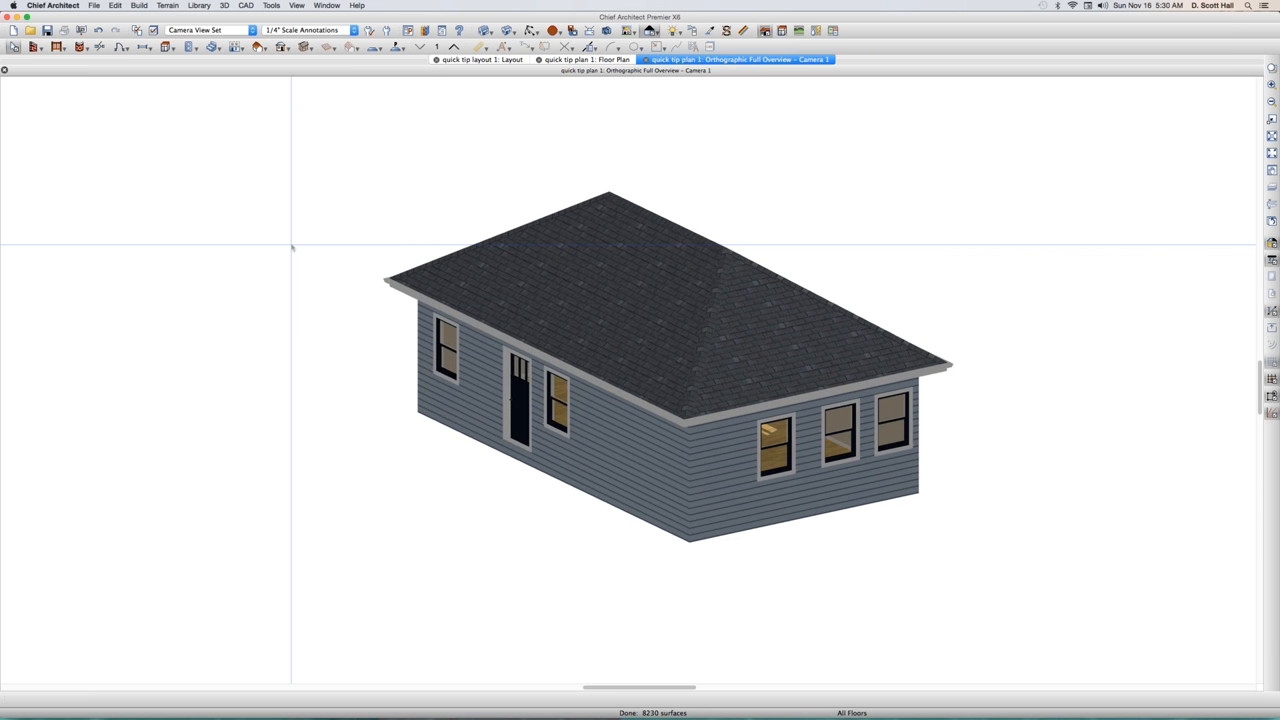
key("Left")
key("Left")
key("Left")
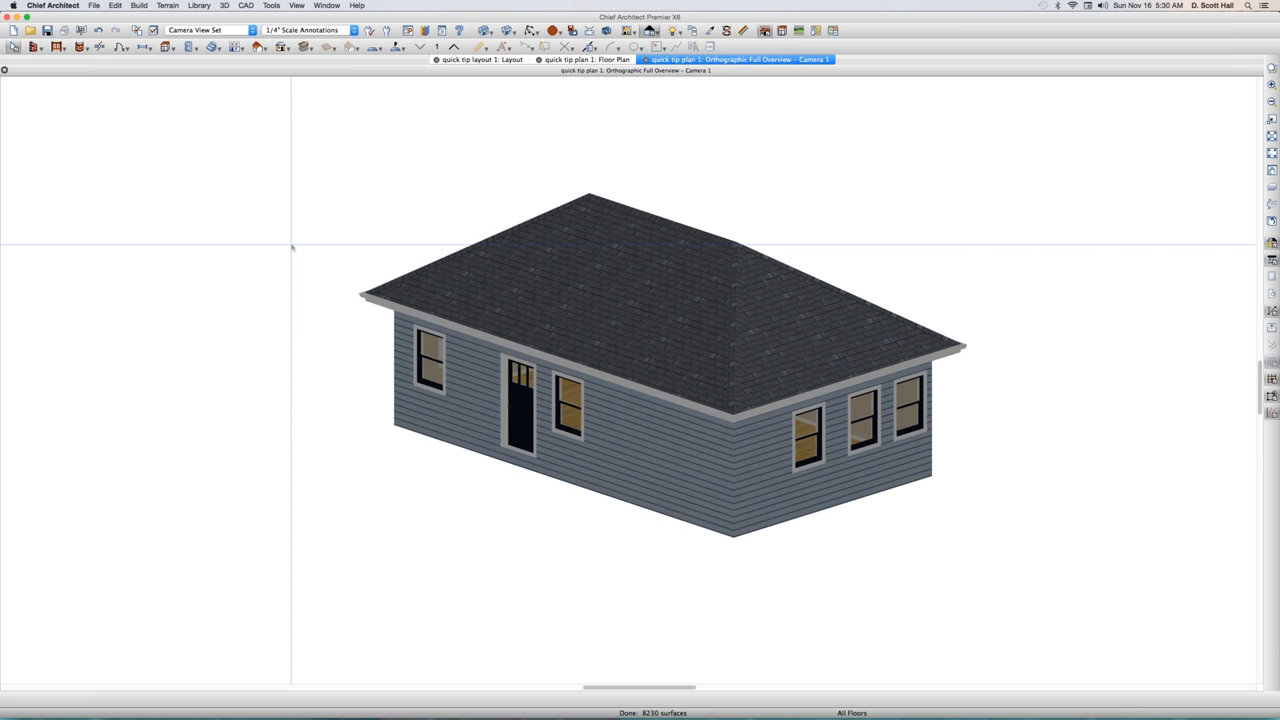
key("Left")
key("Left")
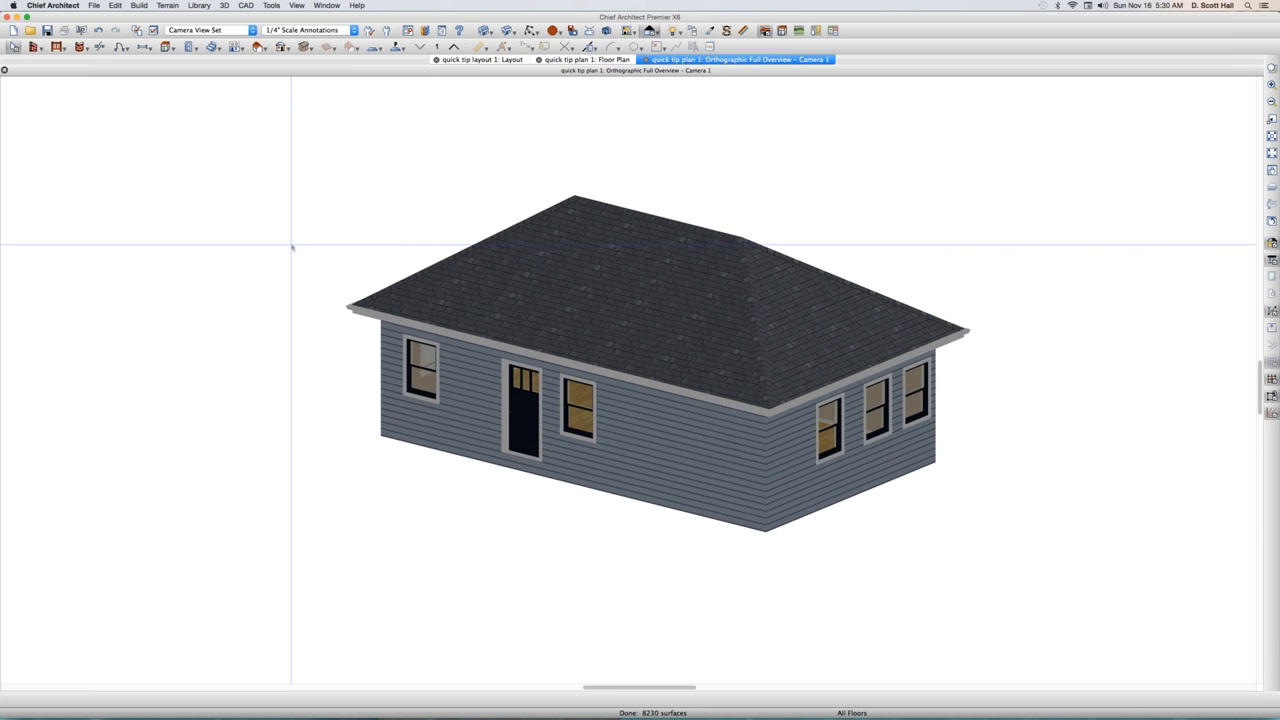
key("Left")
key("Left")
key("Left")
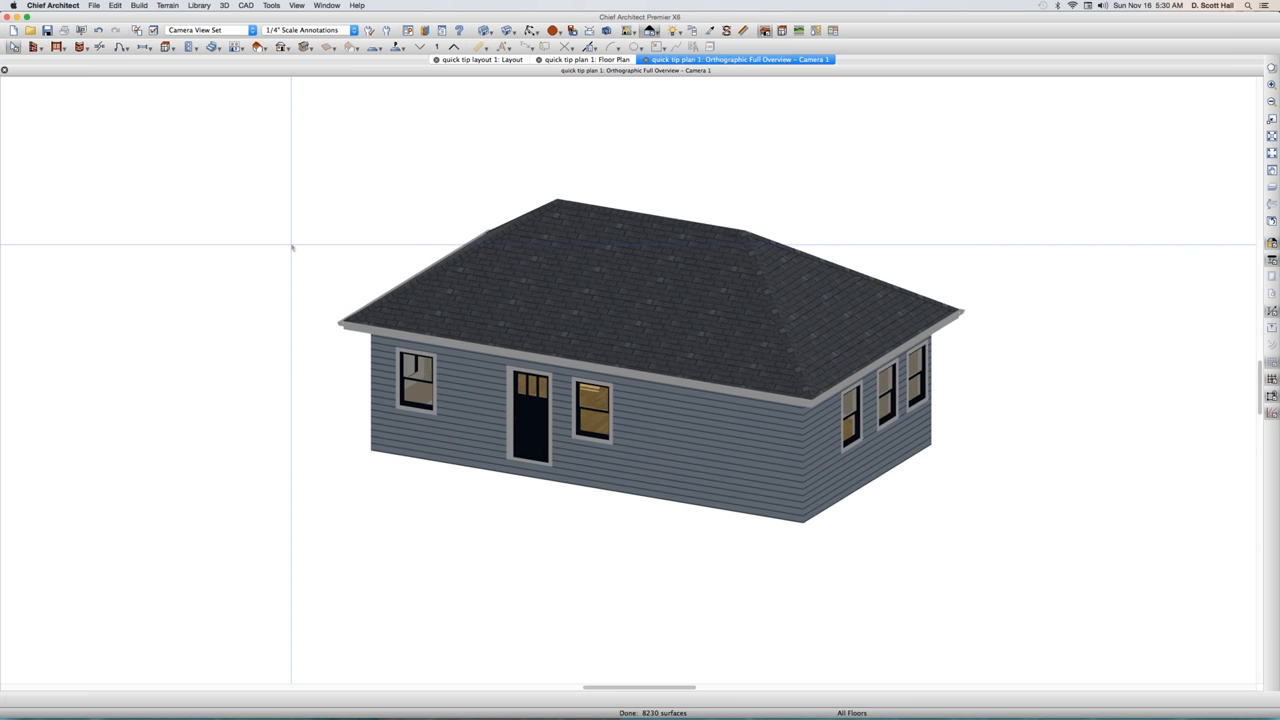
key("Left")
key("Left")
key("Left")
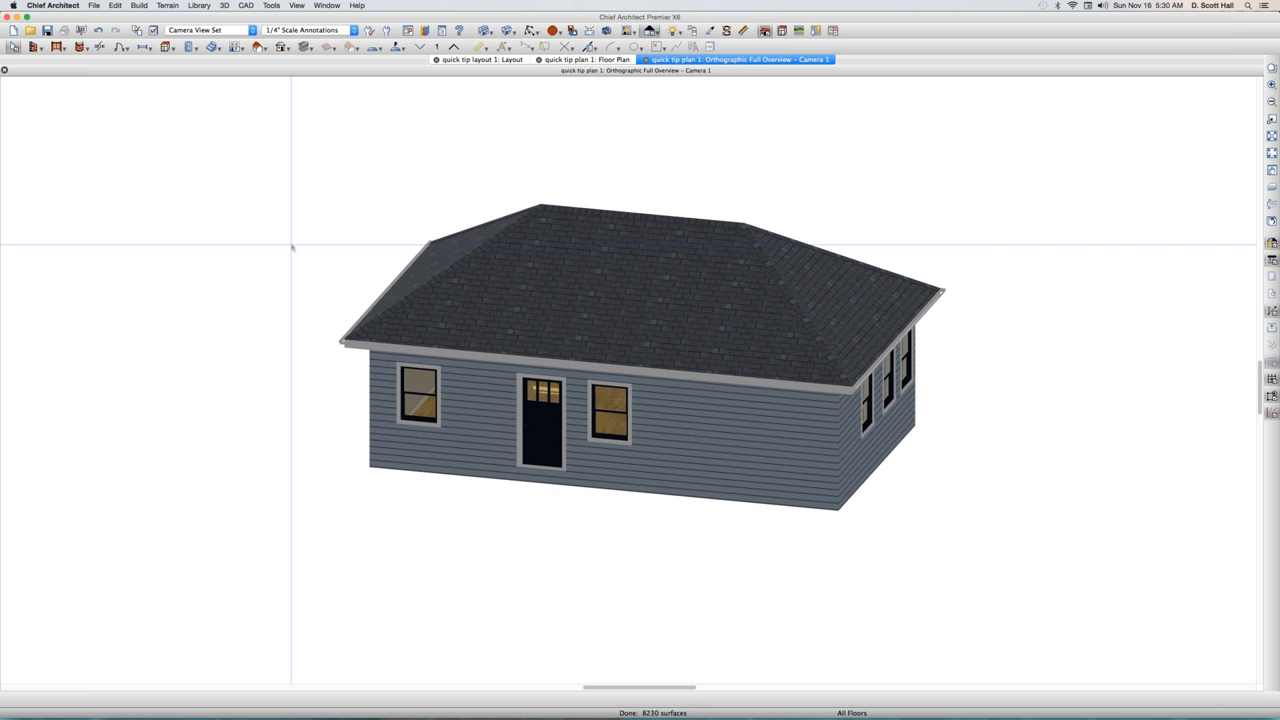
key("Left")
key("Left")
key("Left")
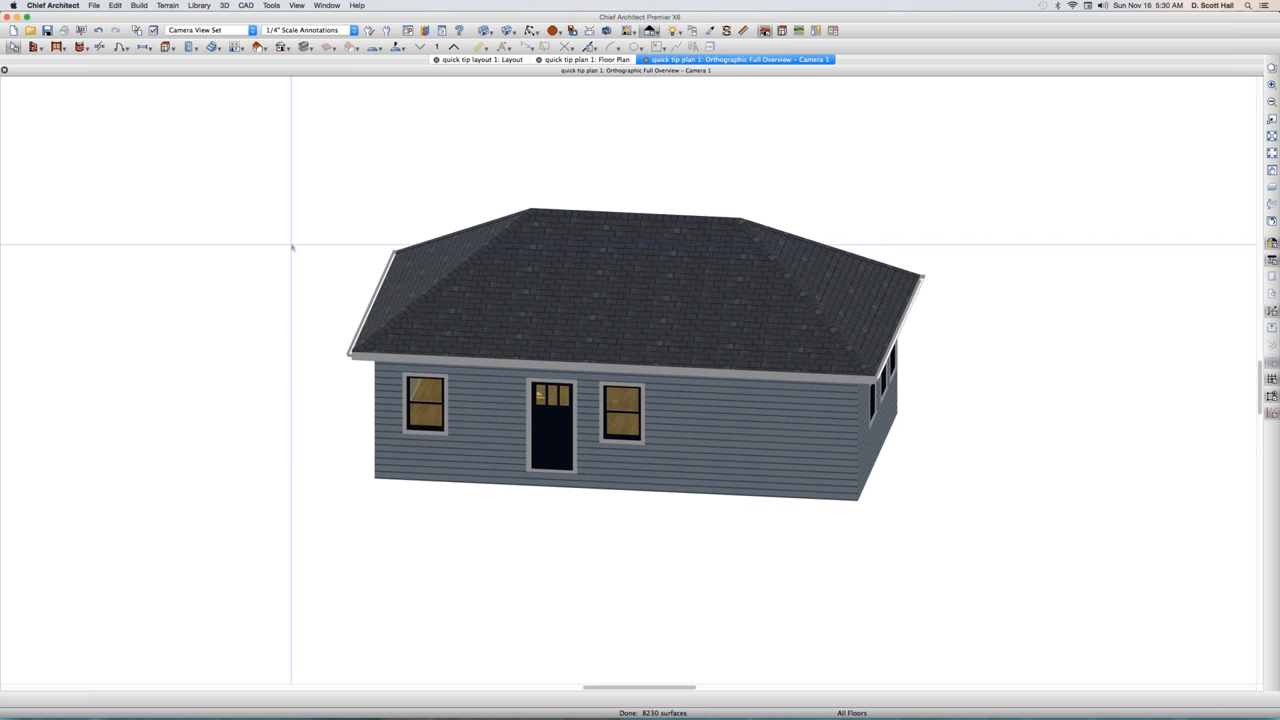
key("Left")
key("Left")
key("Left")
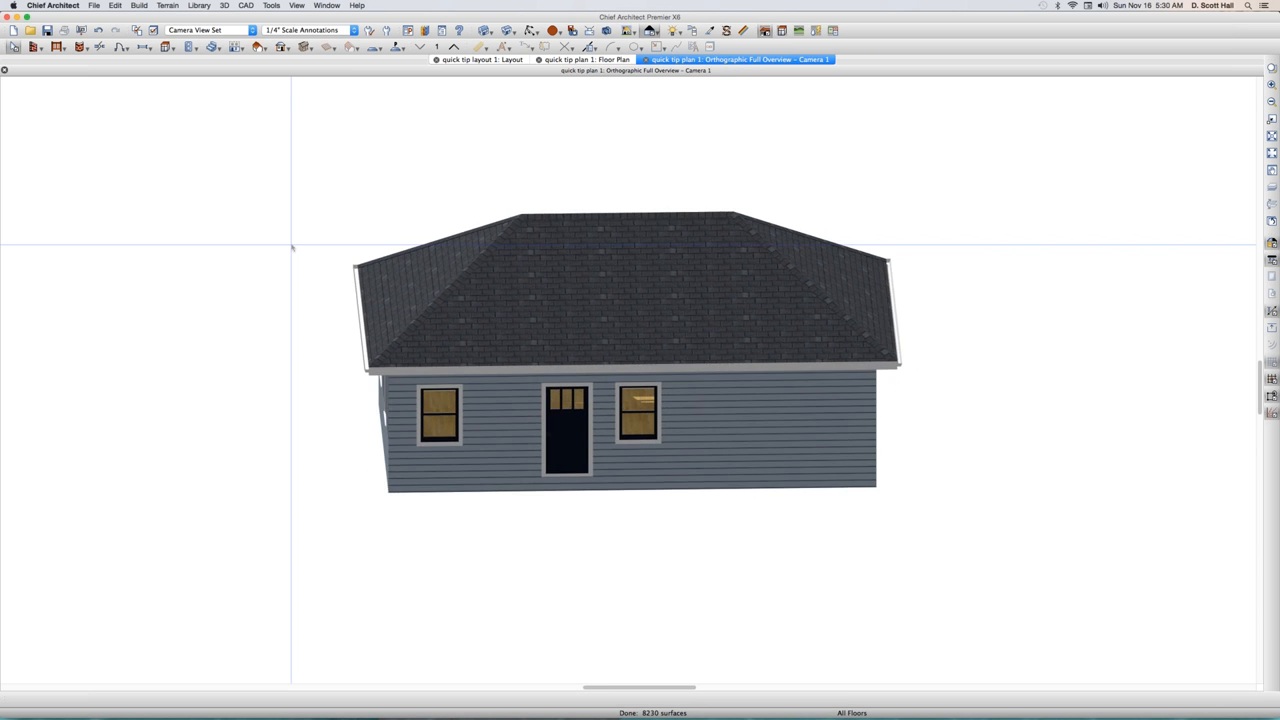
key("Left")
key("Left")
key("Left")
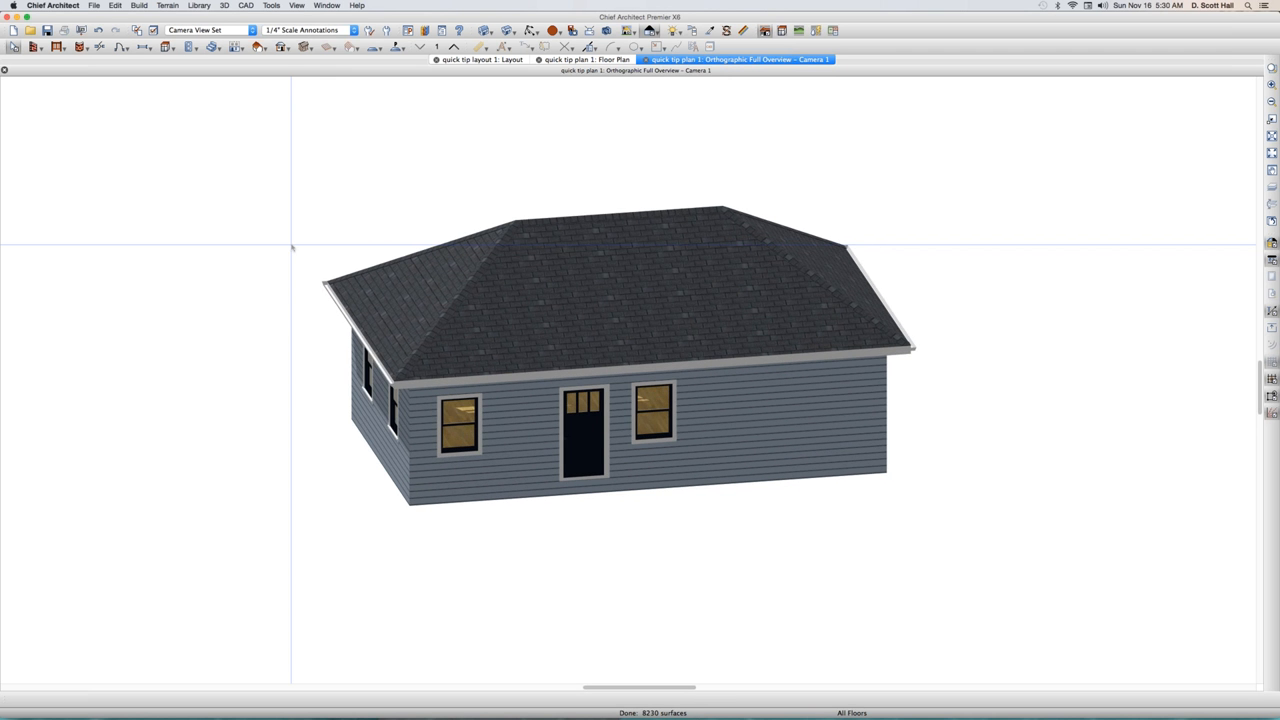
key("Left")
key("Left")
key("Left")
key("Left")
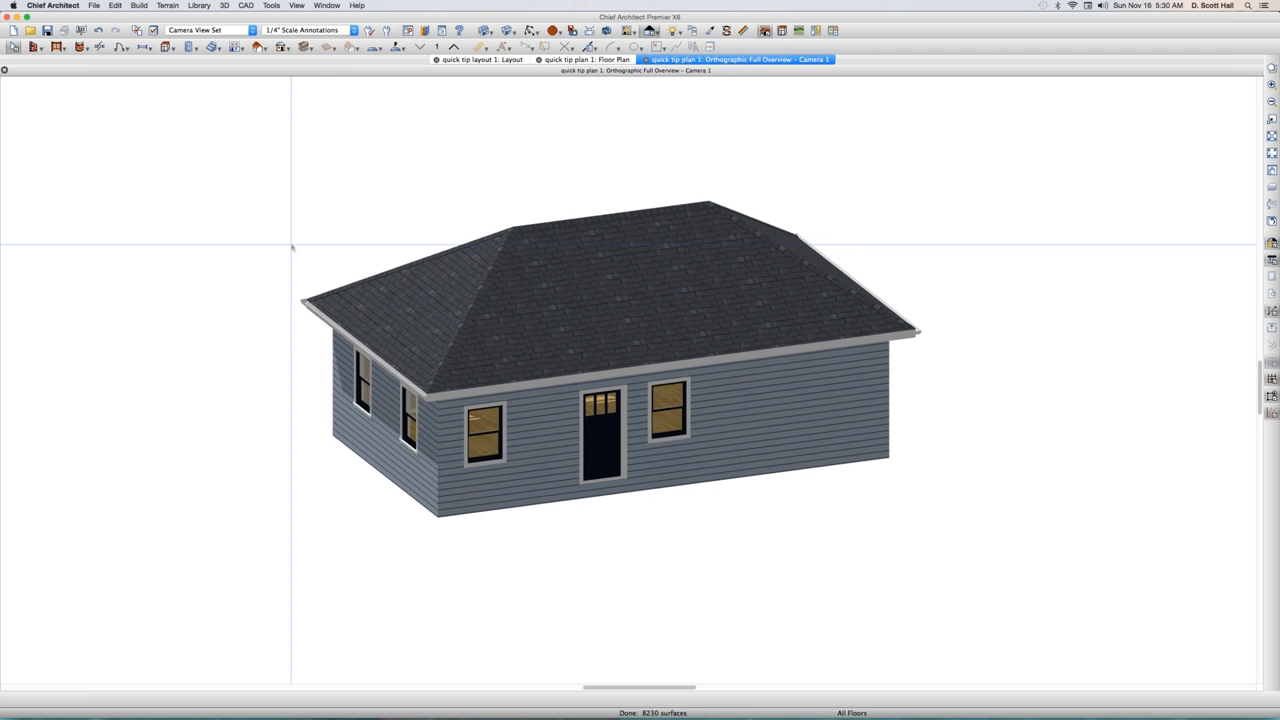
key("Left")
key("Left")
key("Left")
key("Left")
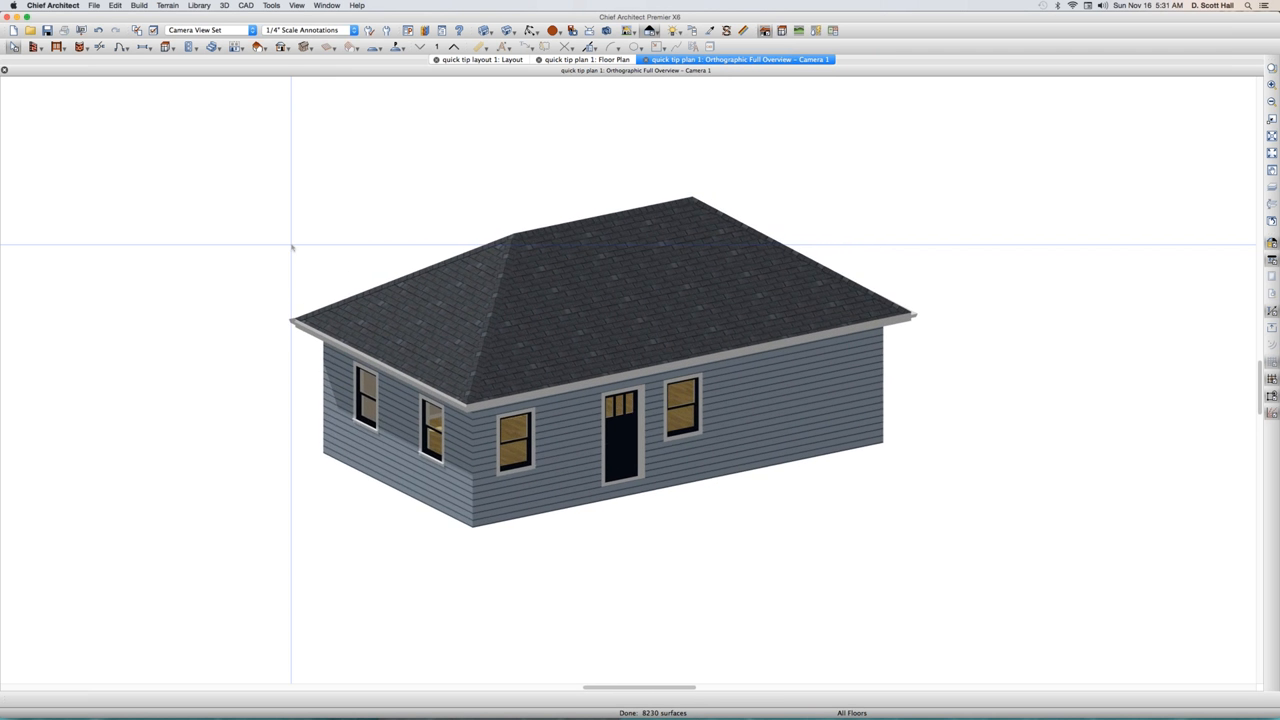
key("Left")
key("Left")
key("Left")
key("Left")
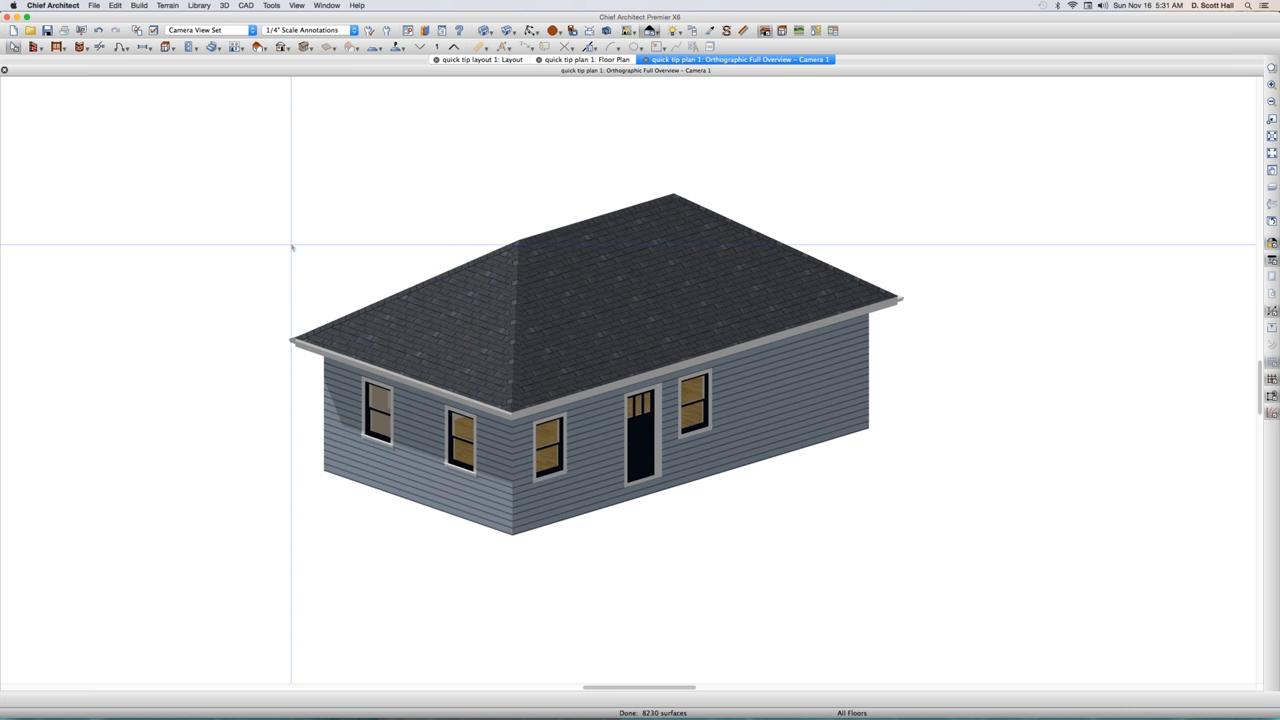
key("Left")
key("Left")
key("Left")
key("Left")
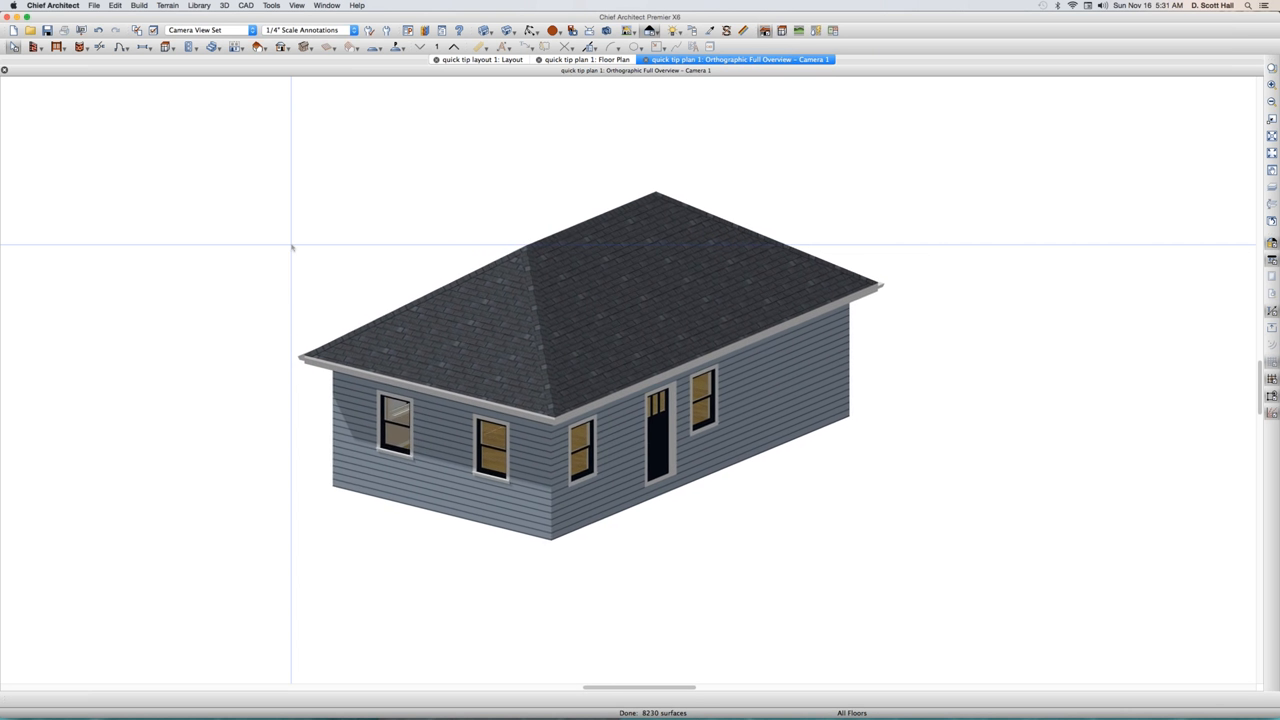
key("Left")
key("Left")
key("Left")
key("Left")
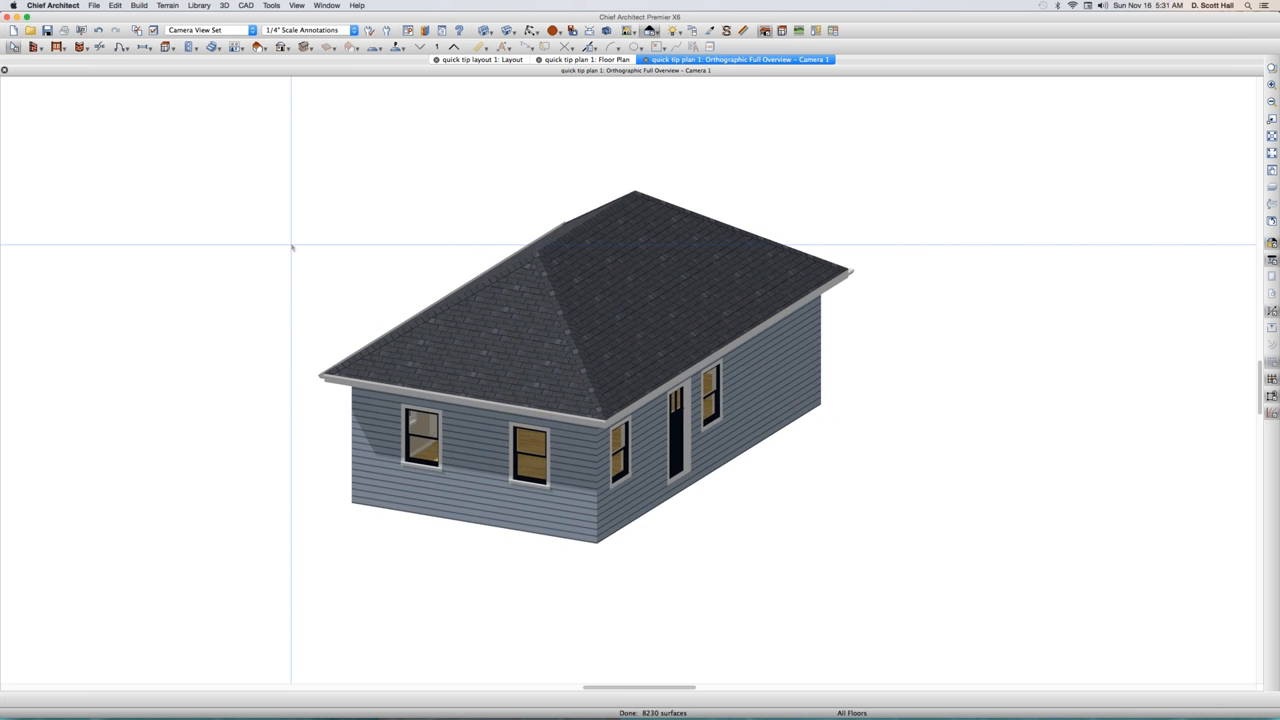
key("Left")
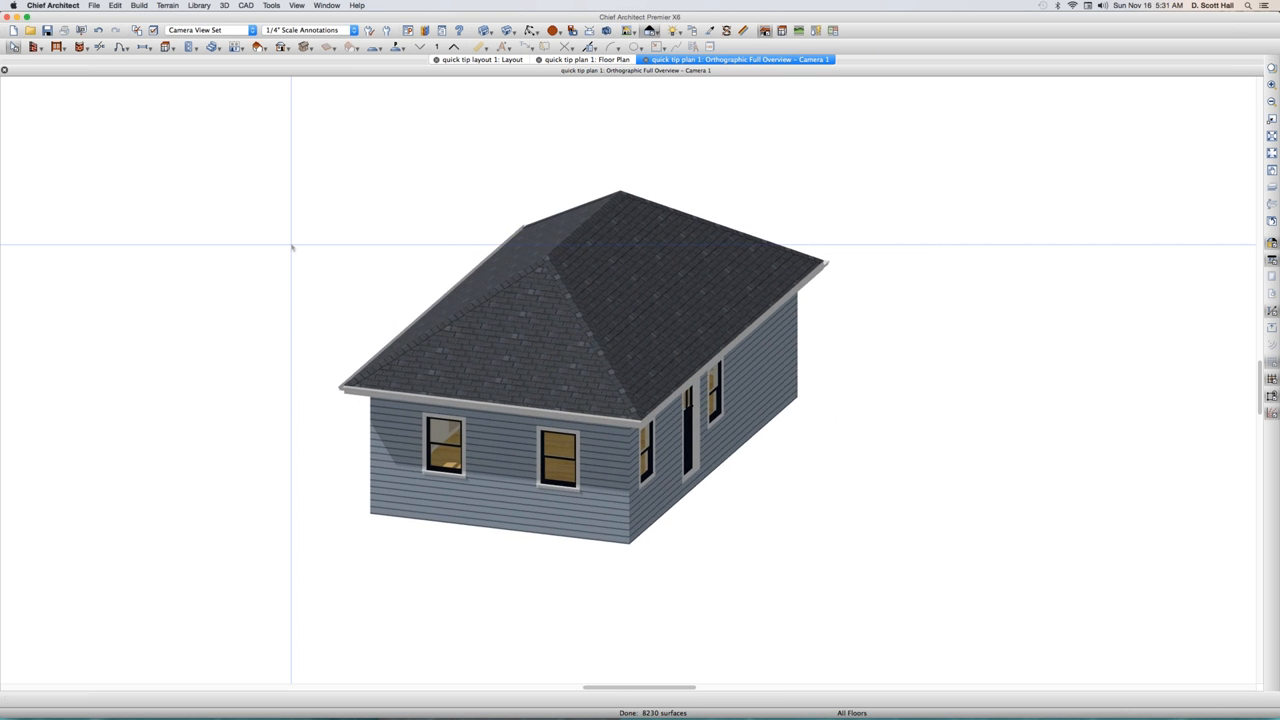
key("Left")
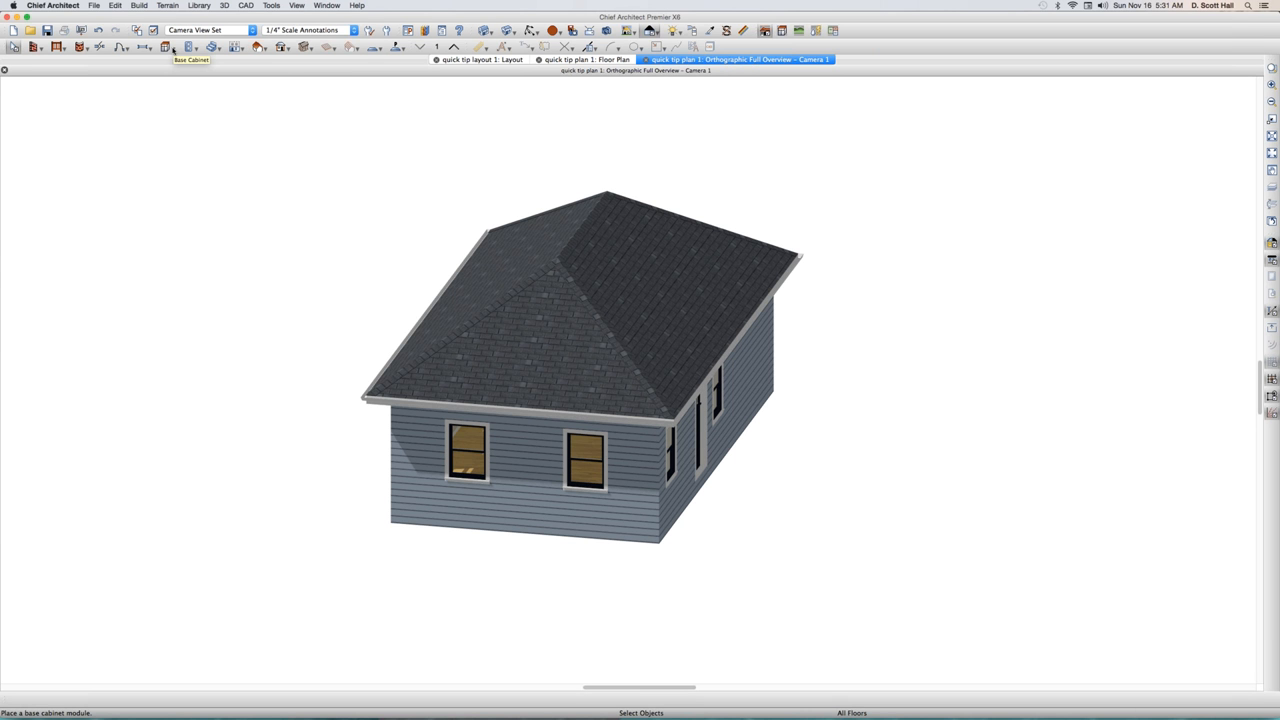
left_click(173, 50)
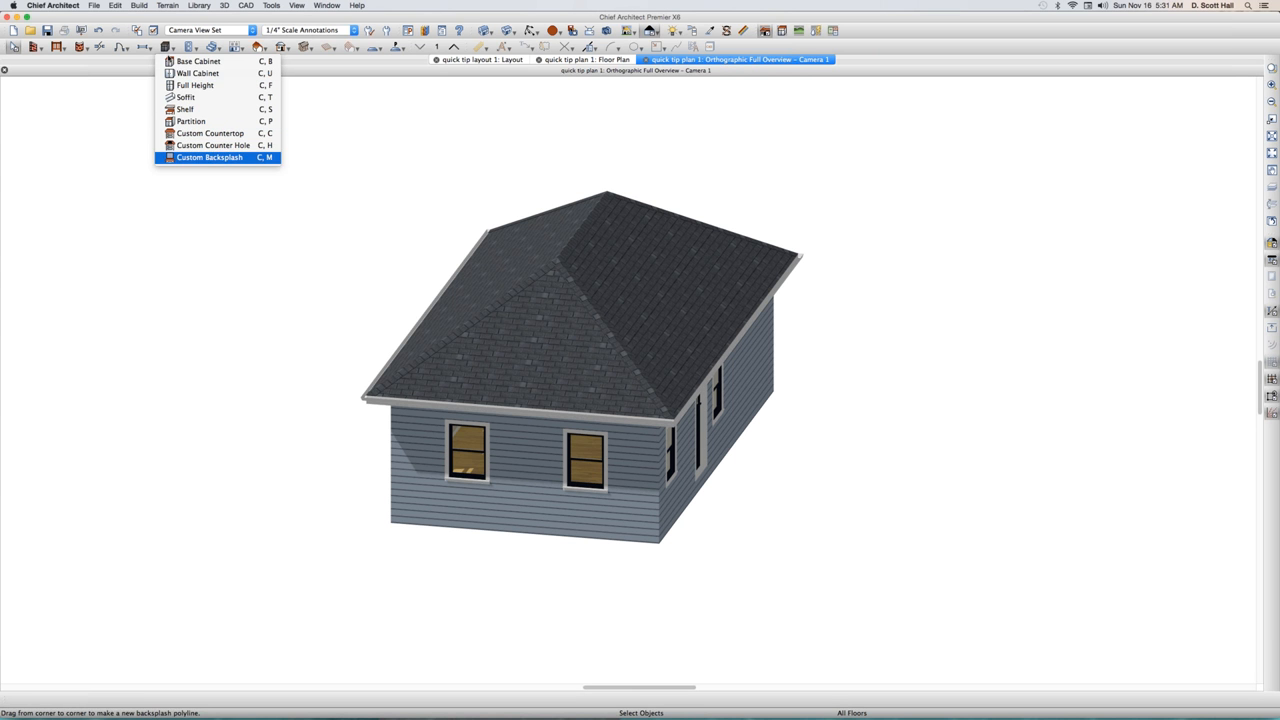
left_click(175, 60)
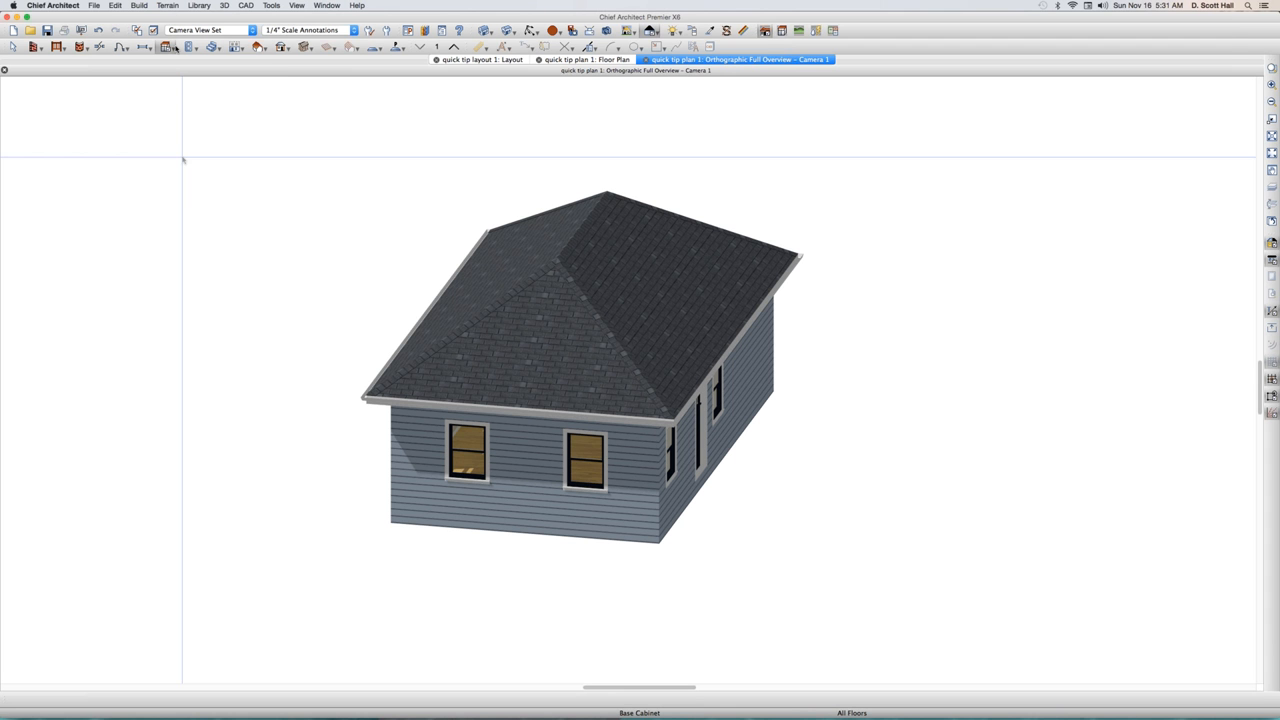
left_click(167, 46)
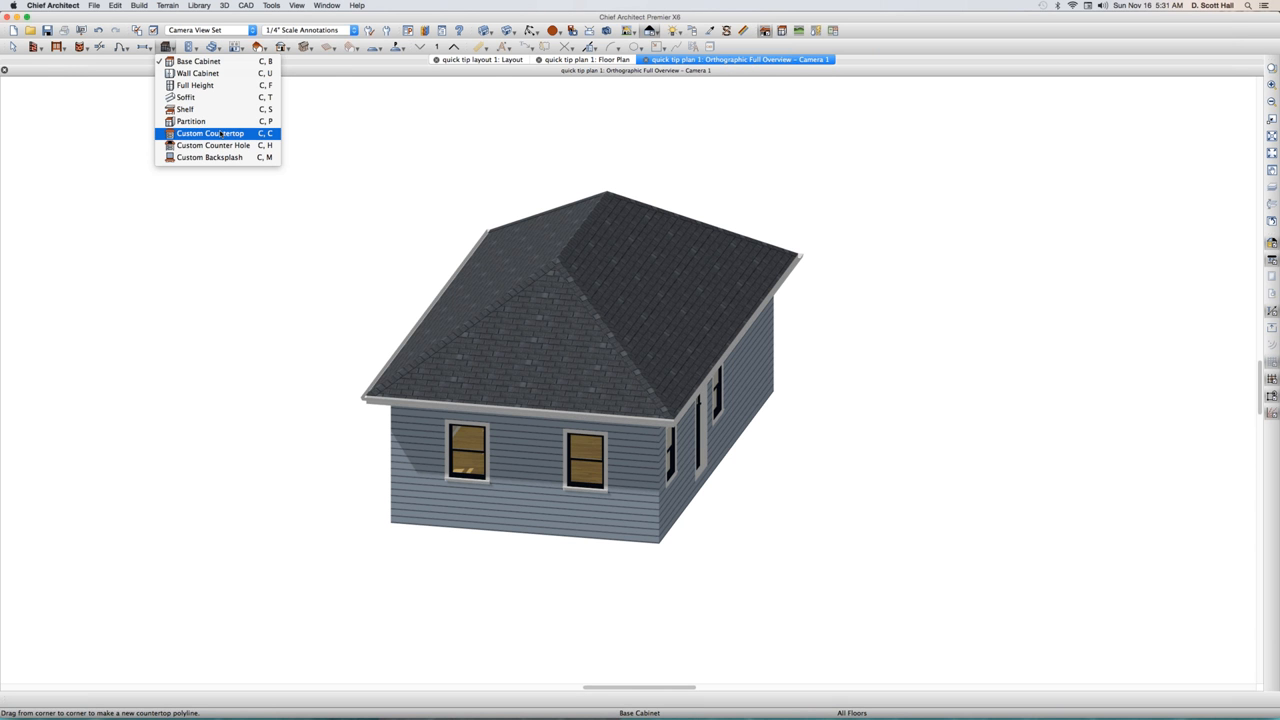
left_click(221, 133)
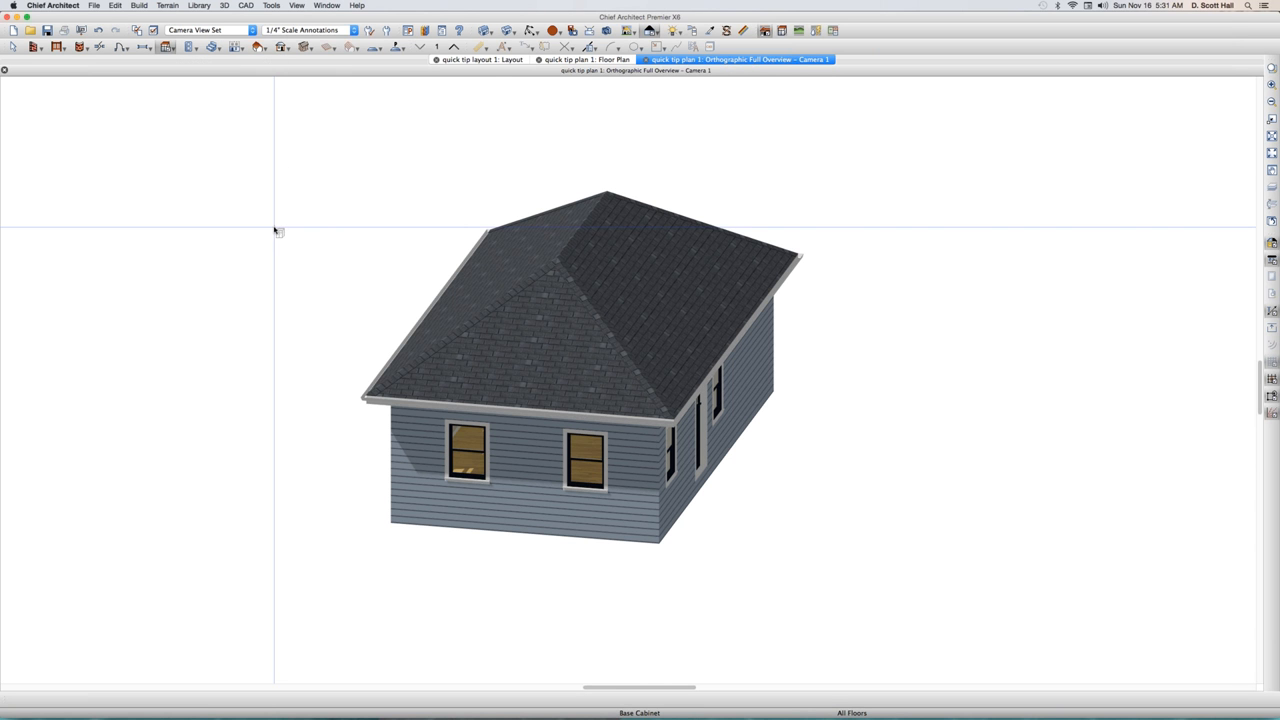
key("Escape")
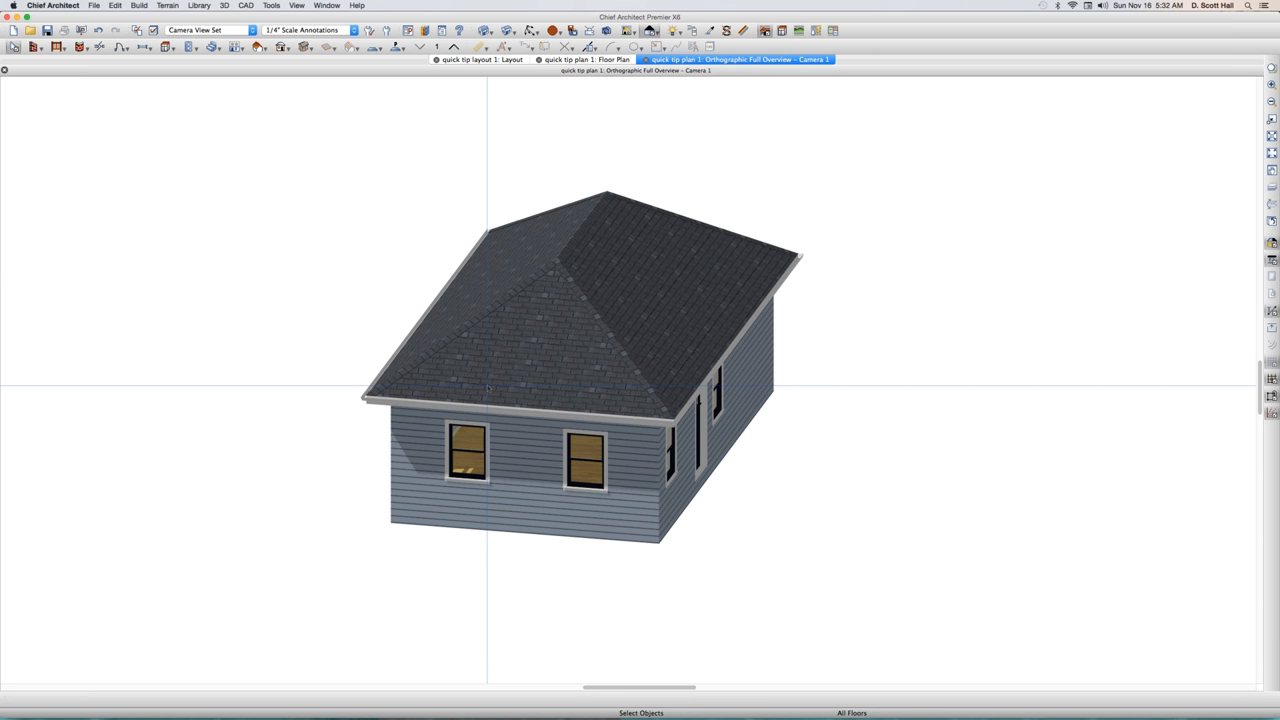
- Select the triangular hip roof plane above the two-window end wall to inspect its edit handles, and clear the selection
left_click(527, 363)
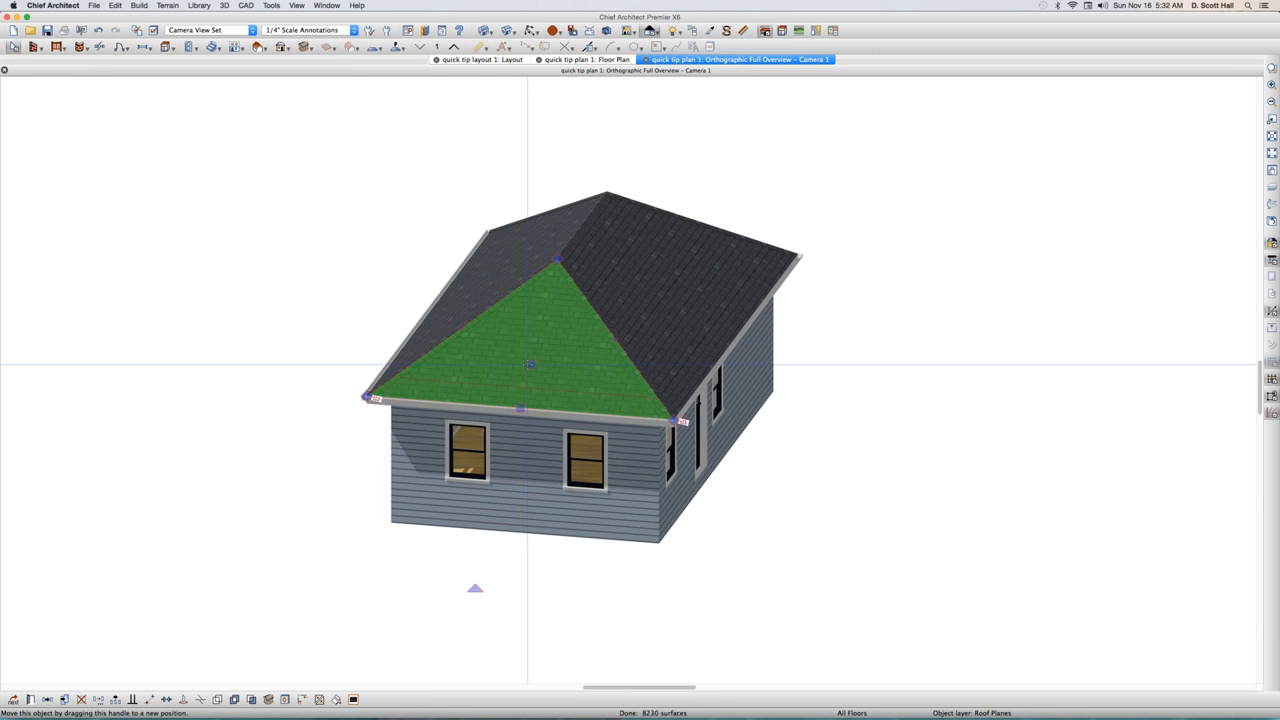
scroll(527, 363, "down", 2)
scroll(307, 379, "down", 2)
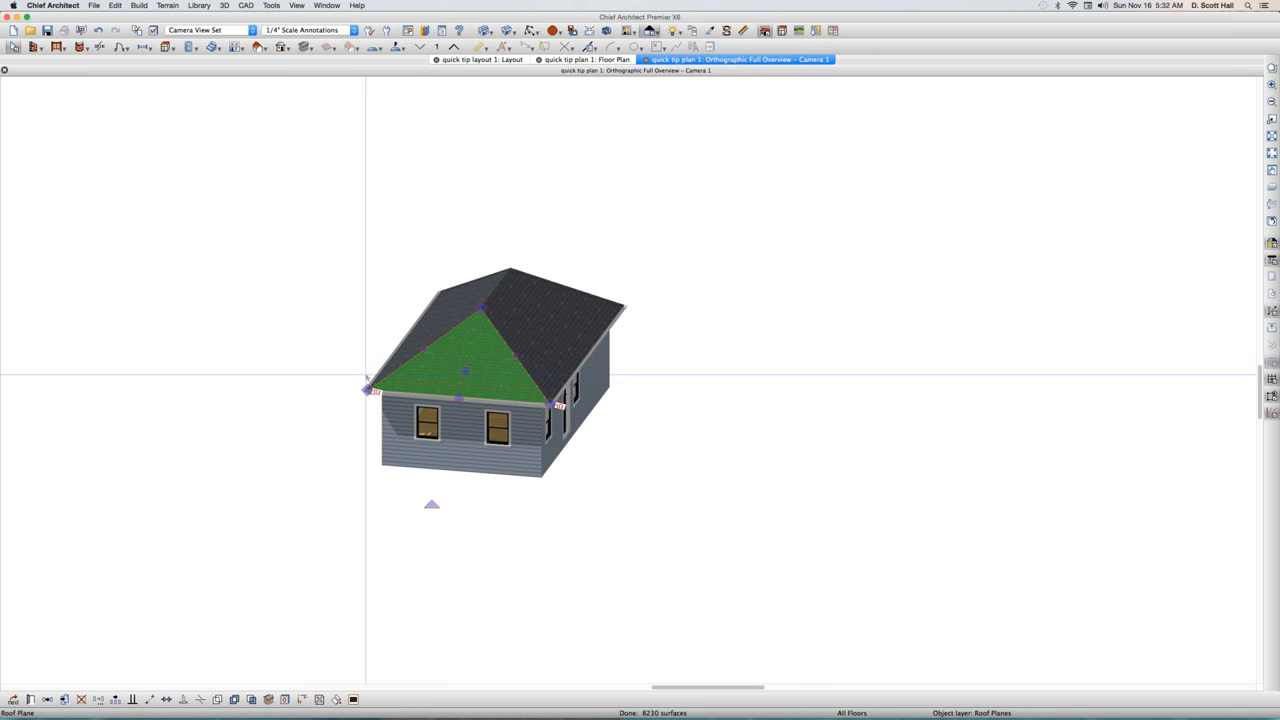
left_click(285, 374)
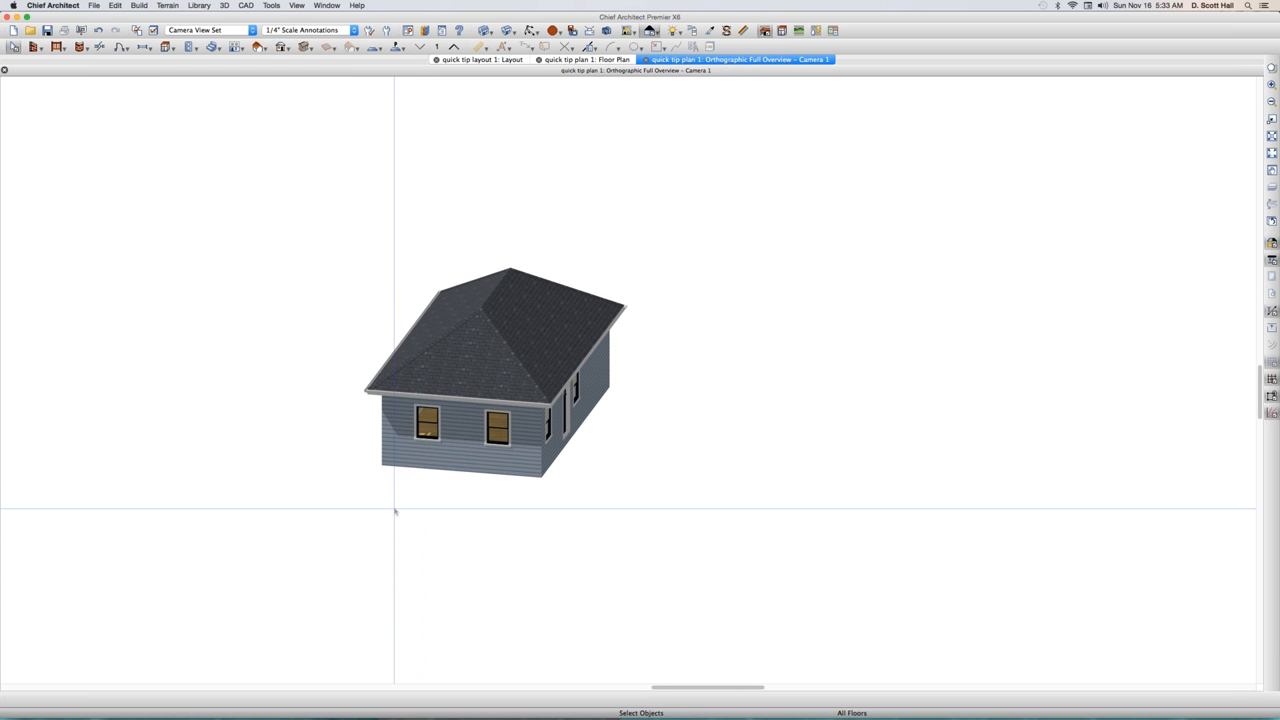
- Rotate the overview back and forth around the corner between the two-window end wall and the door wall to examine both facades
key("Right")
key("Right")
key("Right")
key("Right")
key("Right")
key("Right")
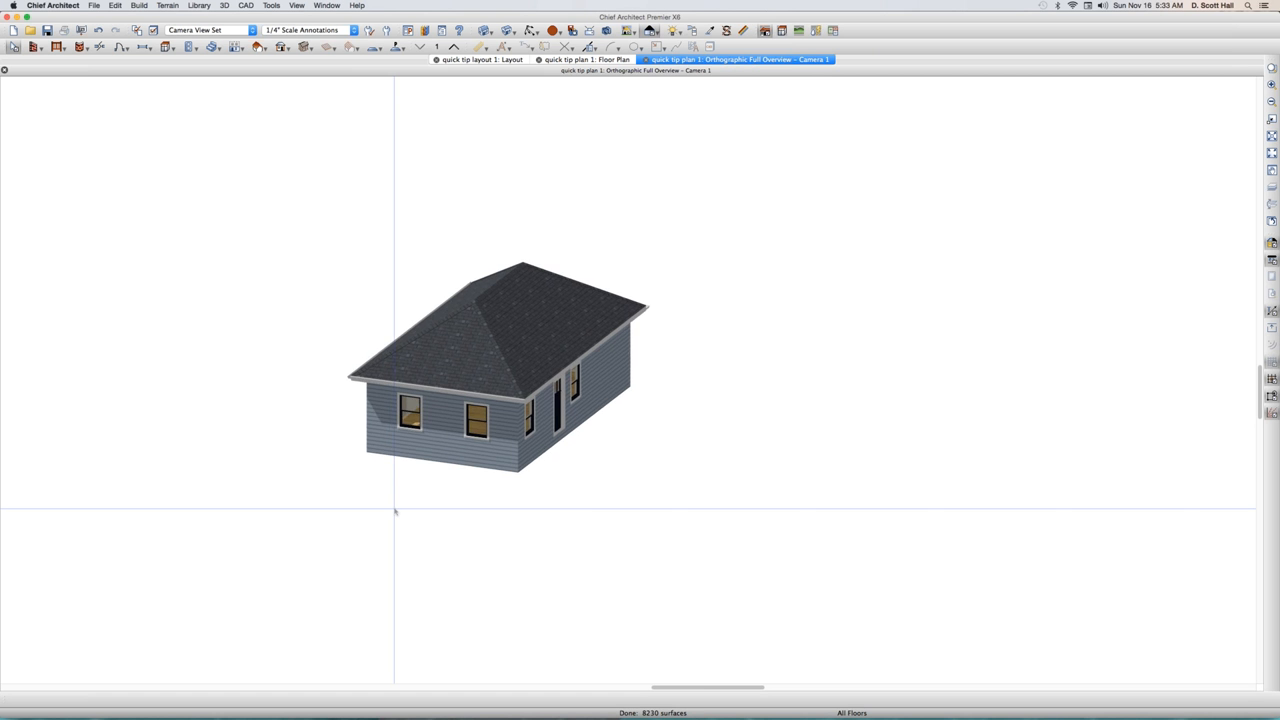
key("Right")
key("Right")
key("Right")
key("Right")
key("Right")
key("Right")
key("Right")
key("Right")
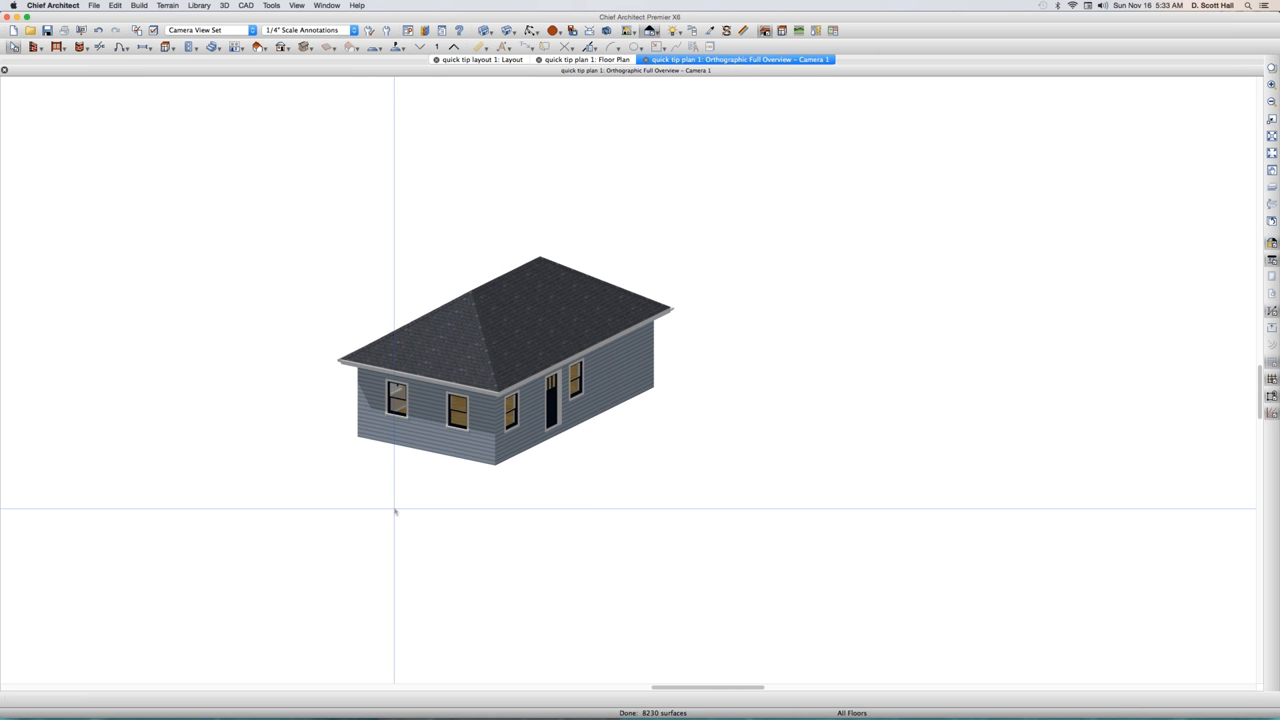
key("Right")
key("Right")
key("Right")
key("Right")
key("Right")
key("Right")
key("Right")
key("Right")
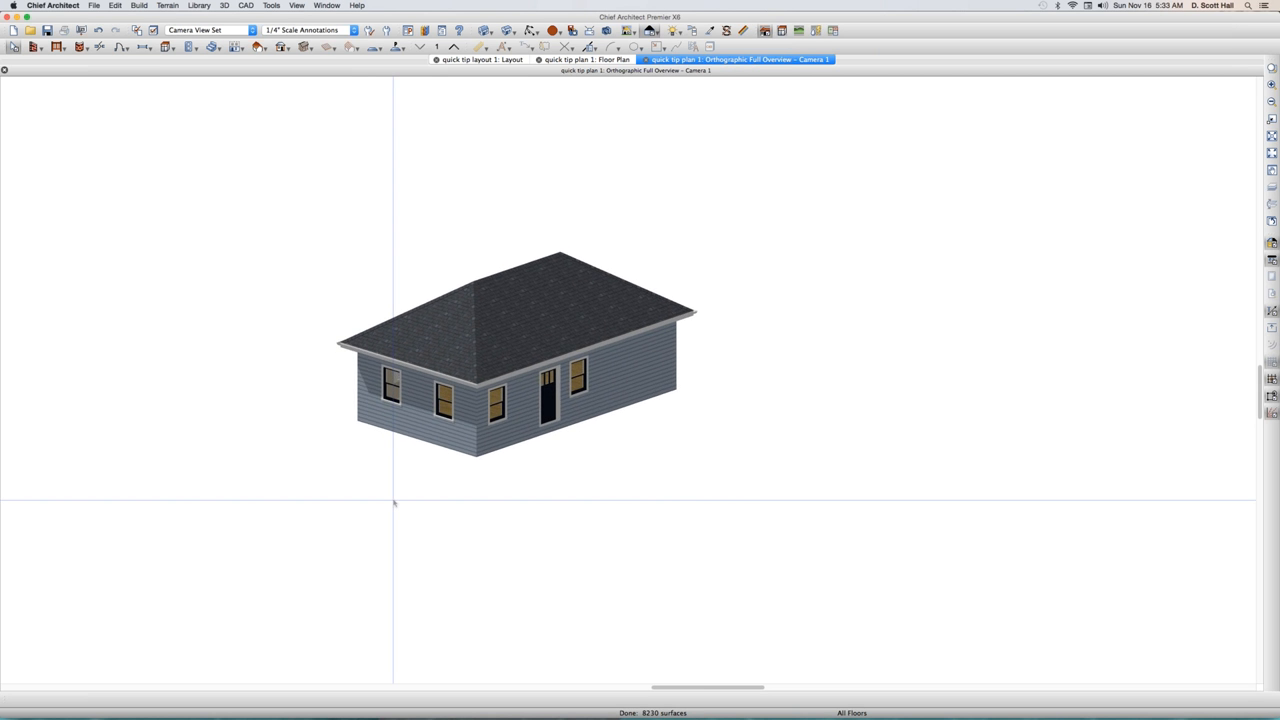
key("Right")
key("Right")
key("Right")
key("Right")
key("Right")
key("Right")
key("Right")
key("Right")
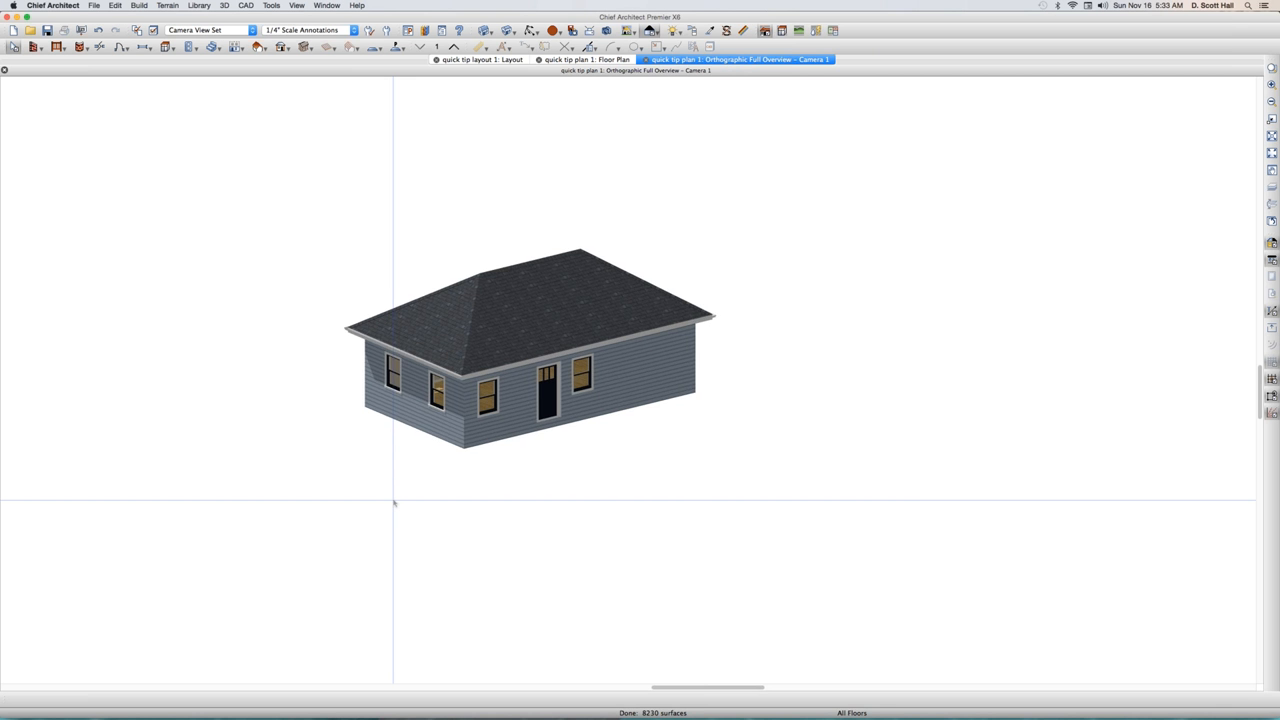
key("Right")
key("Right")
key("Right")
key("Right")
key("Right")
key("Right")
key("Right")
key("Right")
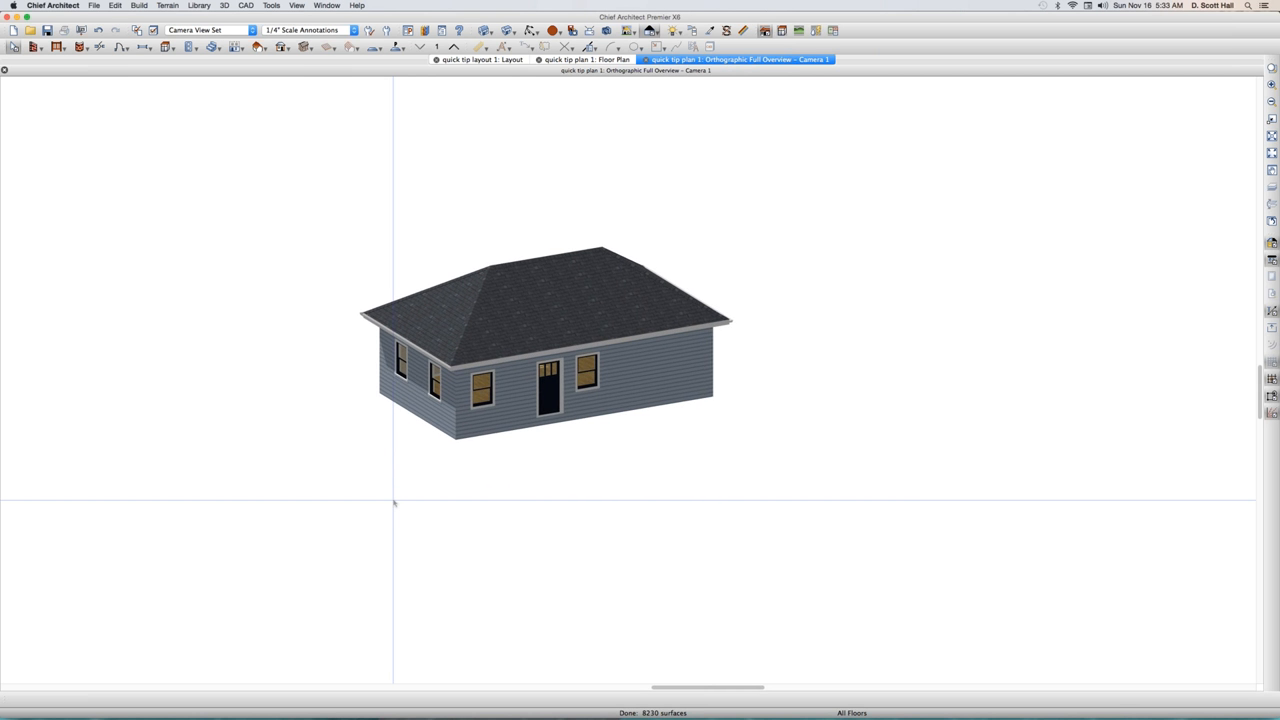
key("Right")
key("Right")
key("Right")
key("Right")
key("Right")
key("Right")
key("Right")
key("Right")
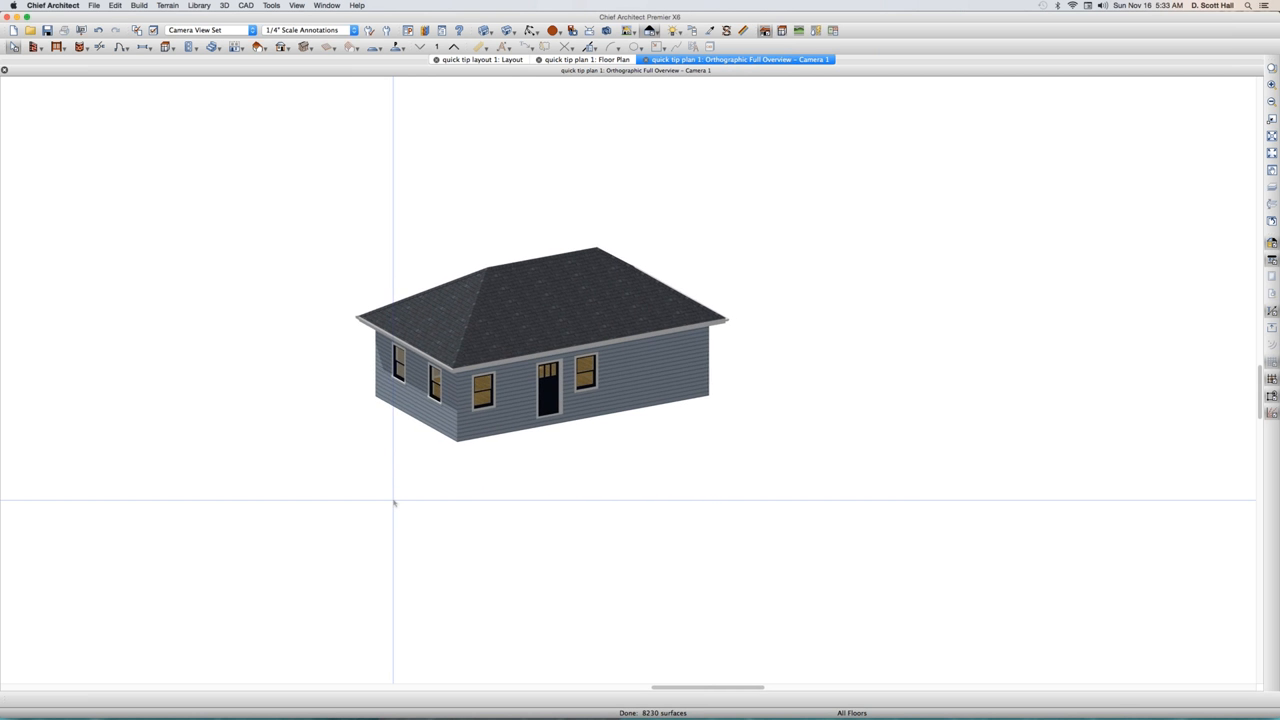
key("Right")
key("Right")
key("Right")
key("Right")
key("Right")
key("Right")
key("Right")
key("Right")
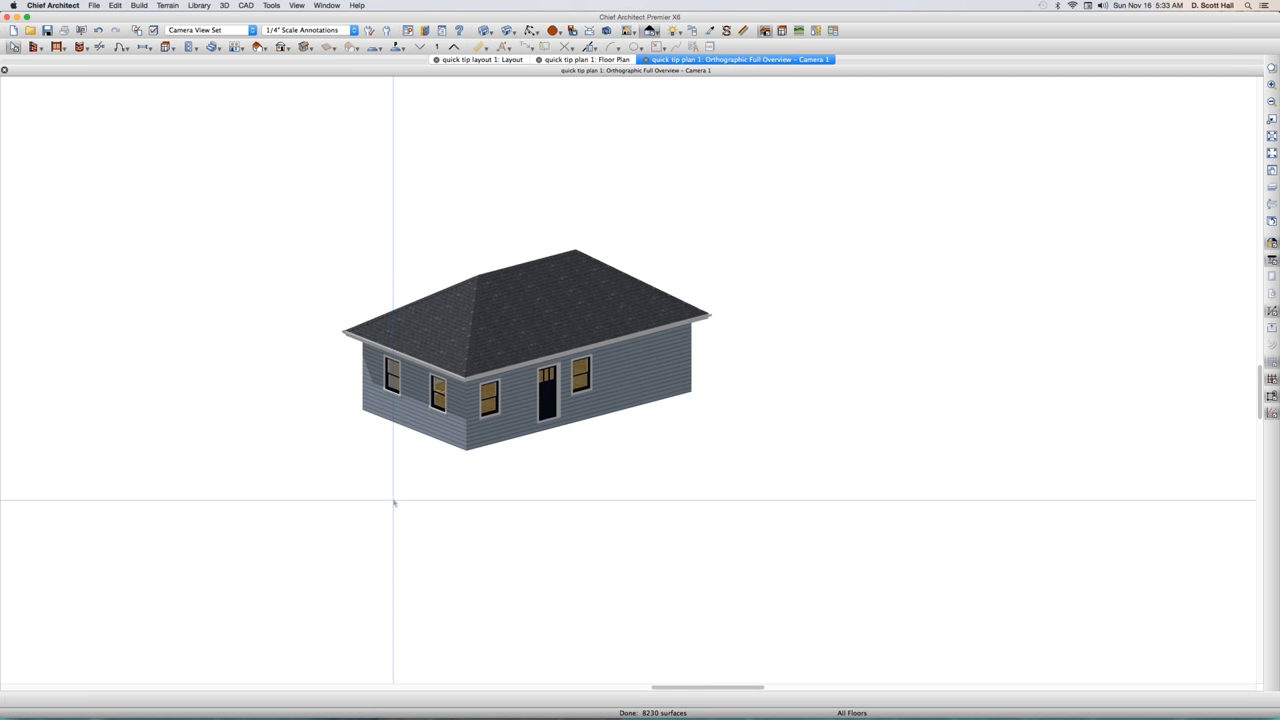
key("Right")
key("Right")
key("Right")
key("Right")
key("Right")
key("Right")
key("Right")
key("Right")
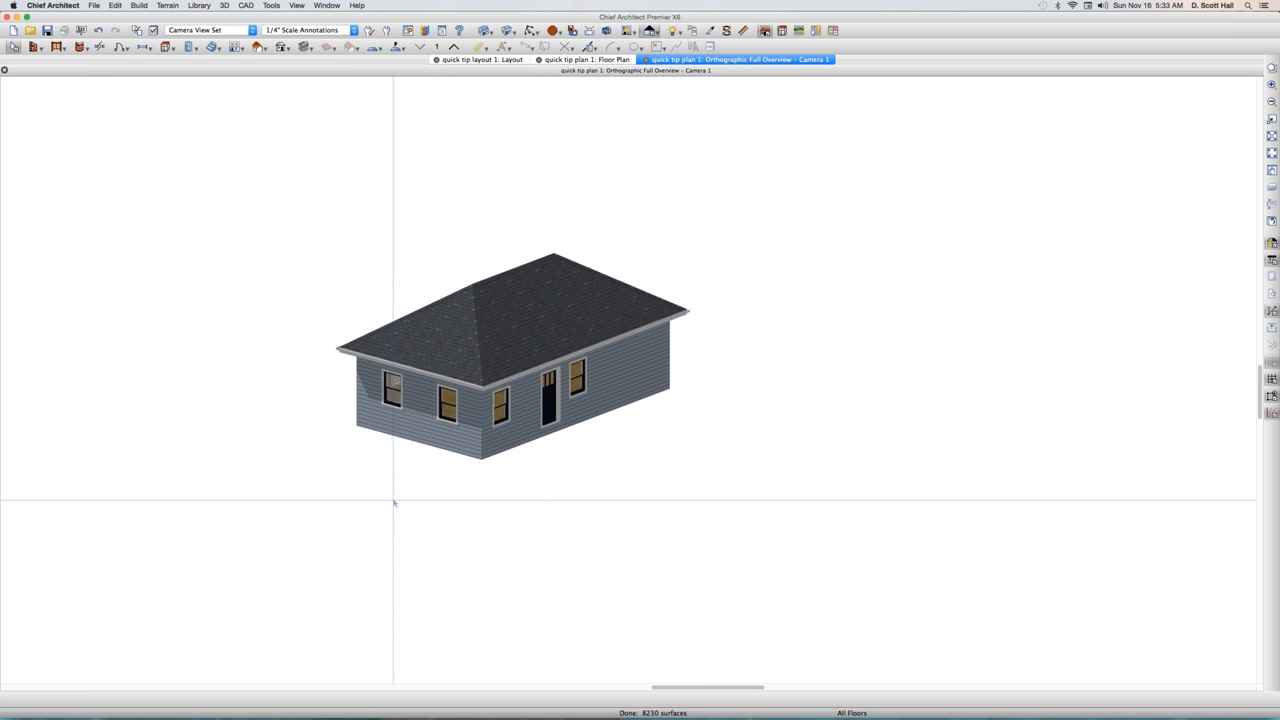
- Rotate the overview around the two-window end wall to the opposite long facade to examine its door, windows and roof slope
key("Right")
key("Right")
key("Right")
key("Right")
key("Right")
key("Right")
key("Right")
key("Right")
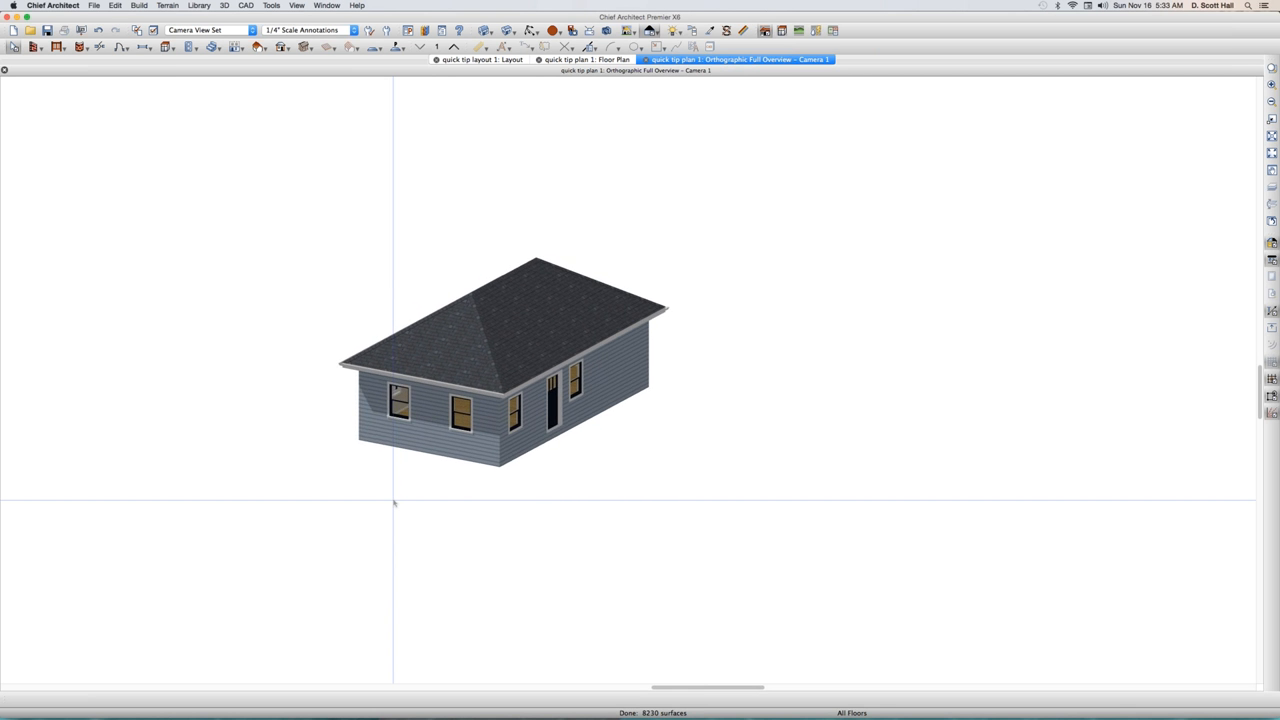
key("Right")
key("Right")
key("Right")
key("Right")
key("Right")
key("Right")
key("Right")
key("Right")
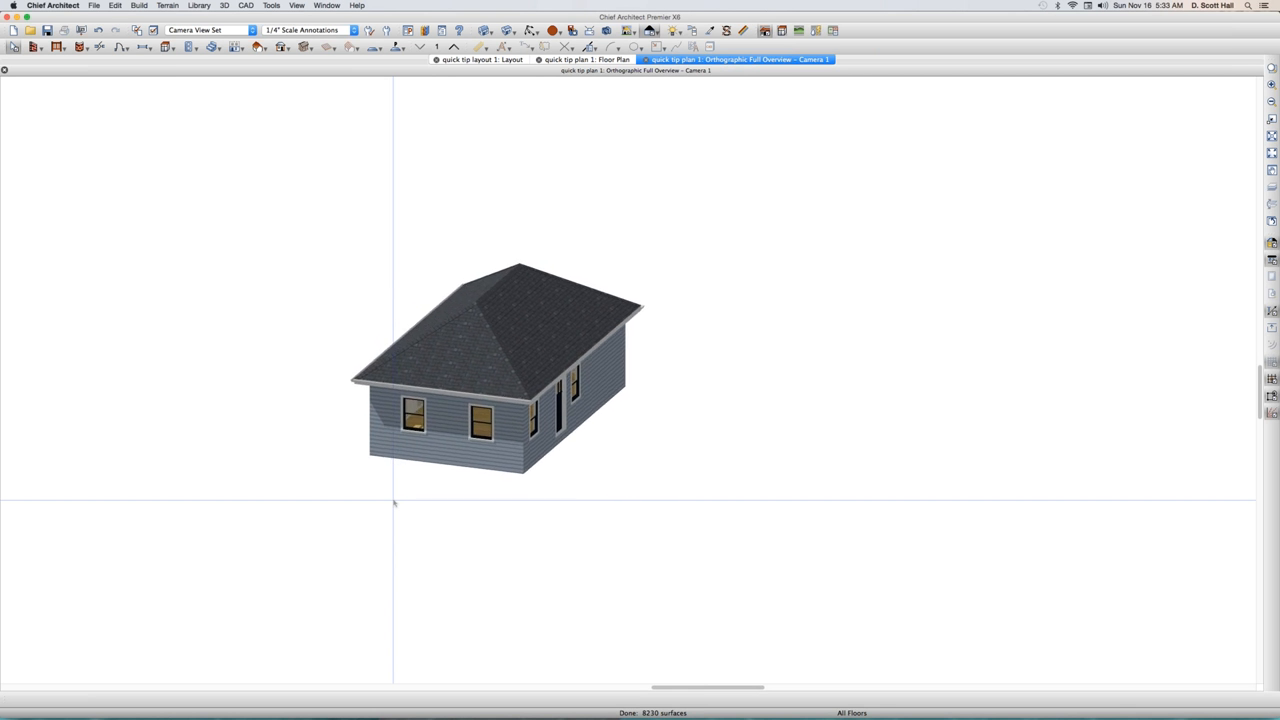
key("Right")
key("Right")
key("Right")
key("Right")
key("Right")
key("Right")
key("Right")
key("Right")
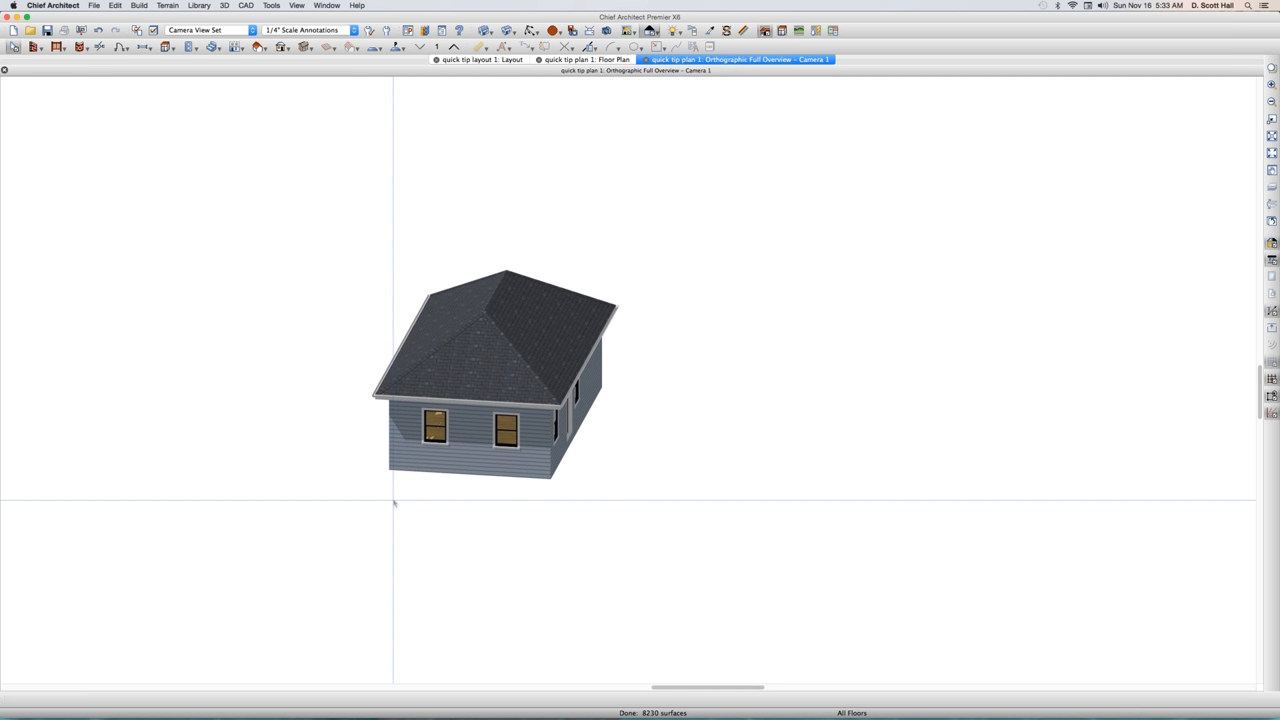
key("Right")
key("Right")
key("Right")
key("Right")
key("Right")
key("Right")
key("Right")
key("Right")
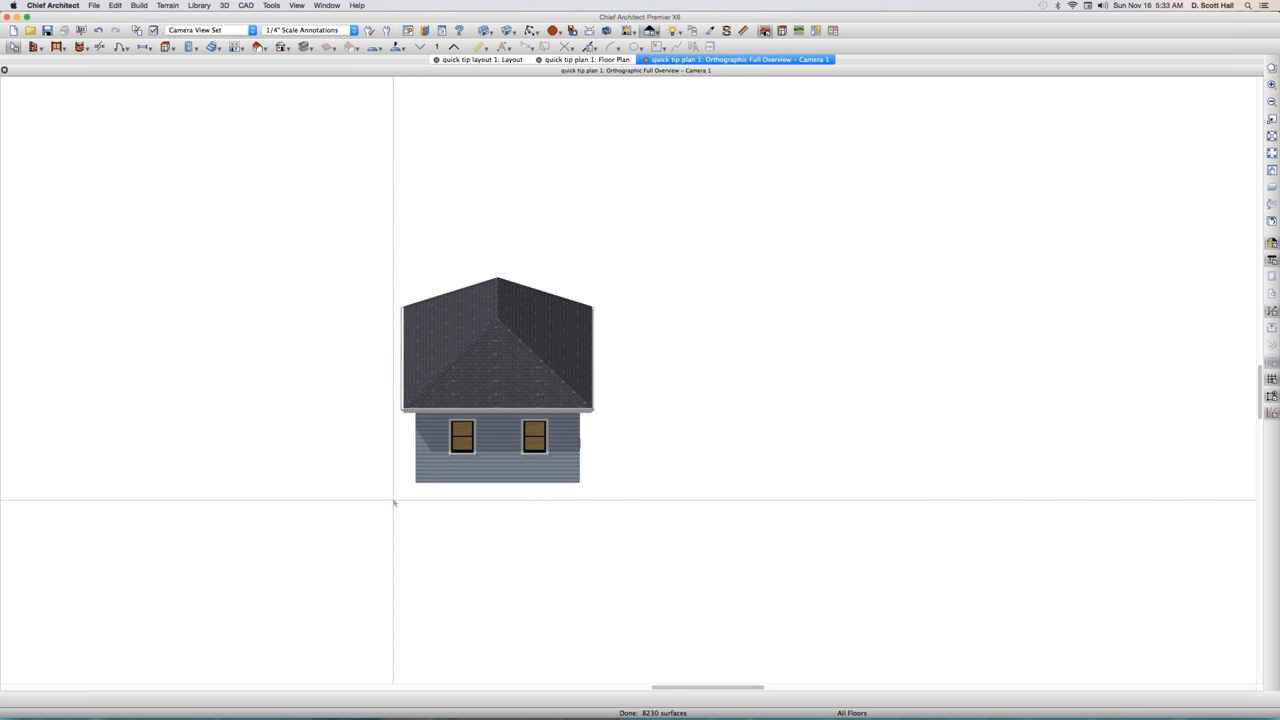
key("Right")
key("Right")
key("Right")
key("Right")
key("Right")
key("Right")
key("Right")
key("Right")
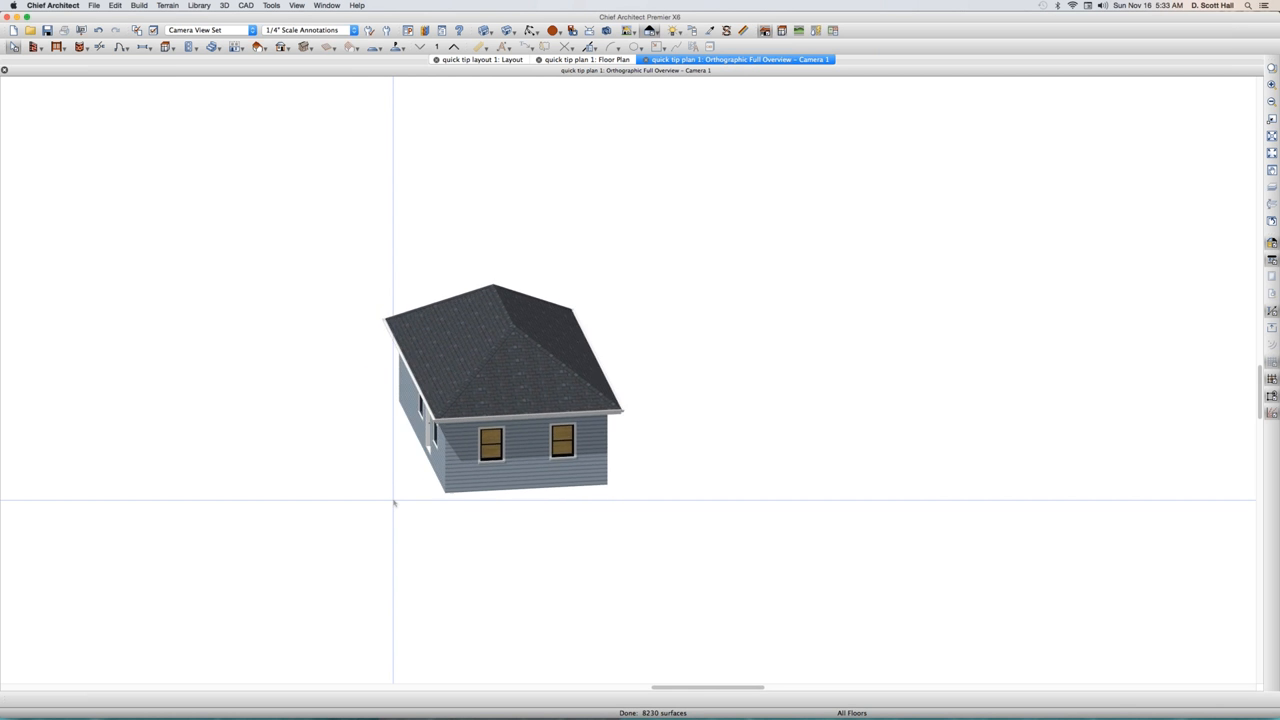
key("Right")
key("Right")
key("Right")
key("Right")
key("Right")
key("Right")
key("Right")
key("Right")
key("Right")
key("Right")
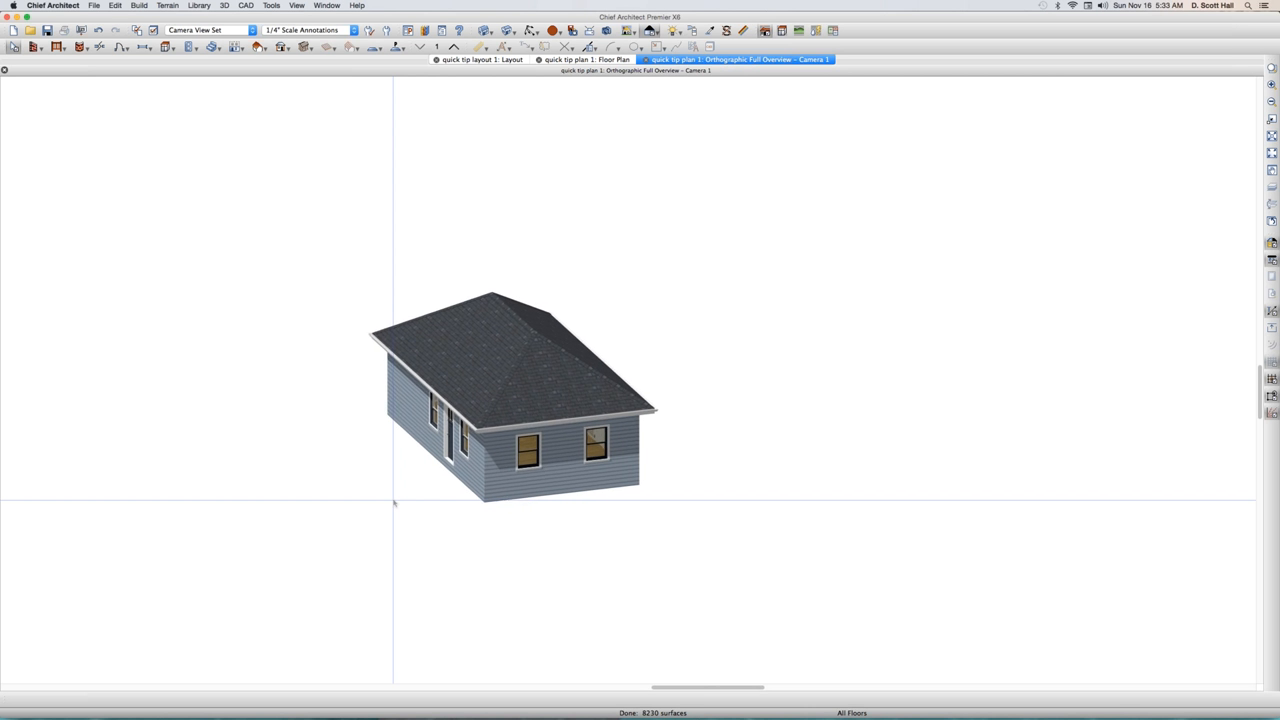
key("Right")
key("Right")
key("Right")
key("Right")
key("Right")
key("Right")
key("Right")
key("Right")
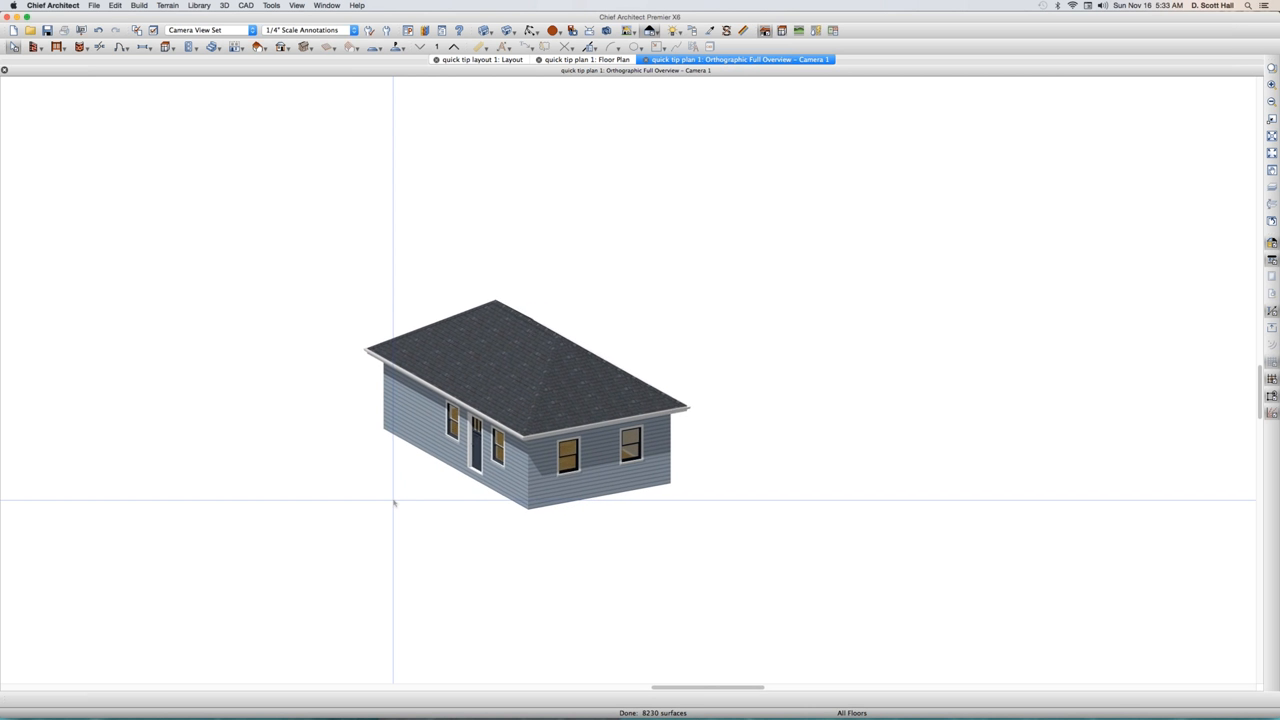
key("Right")
key("Right")
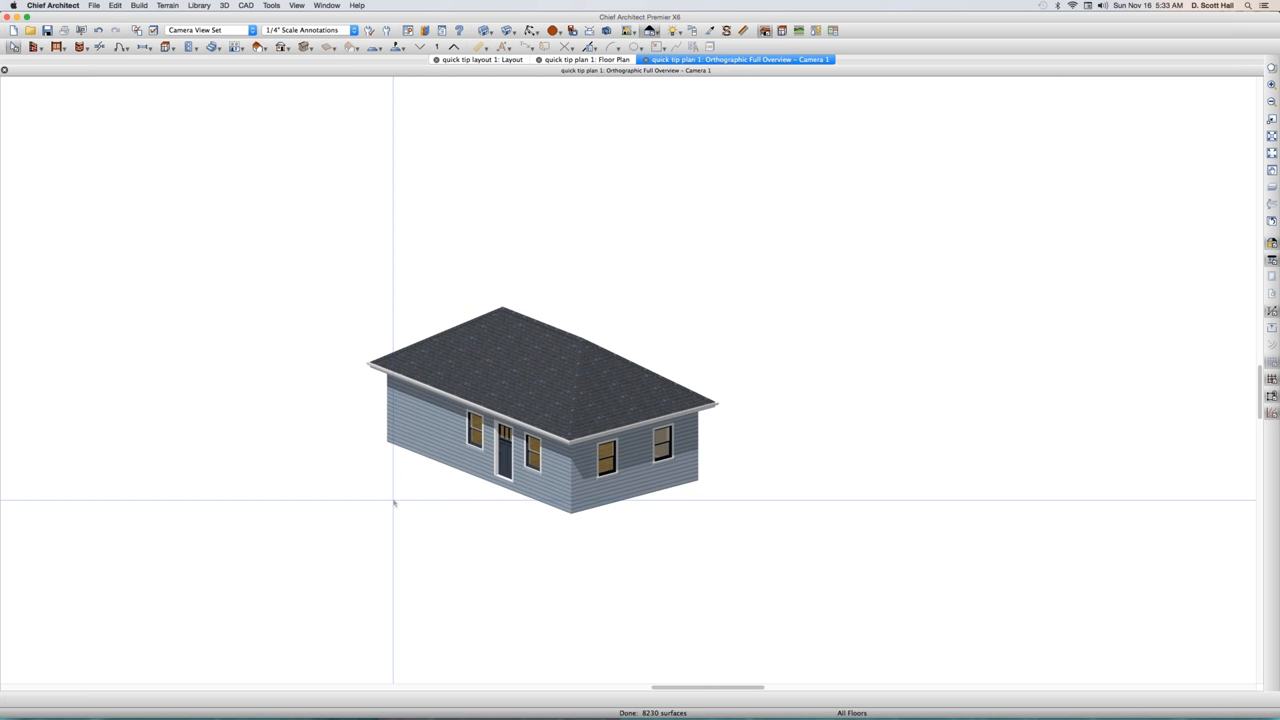
key("Right")
key("Right")
key("Right")
key("Right")
key("Right")
key("Right")
key("Right")
key("Right")
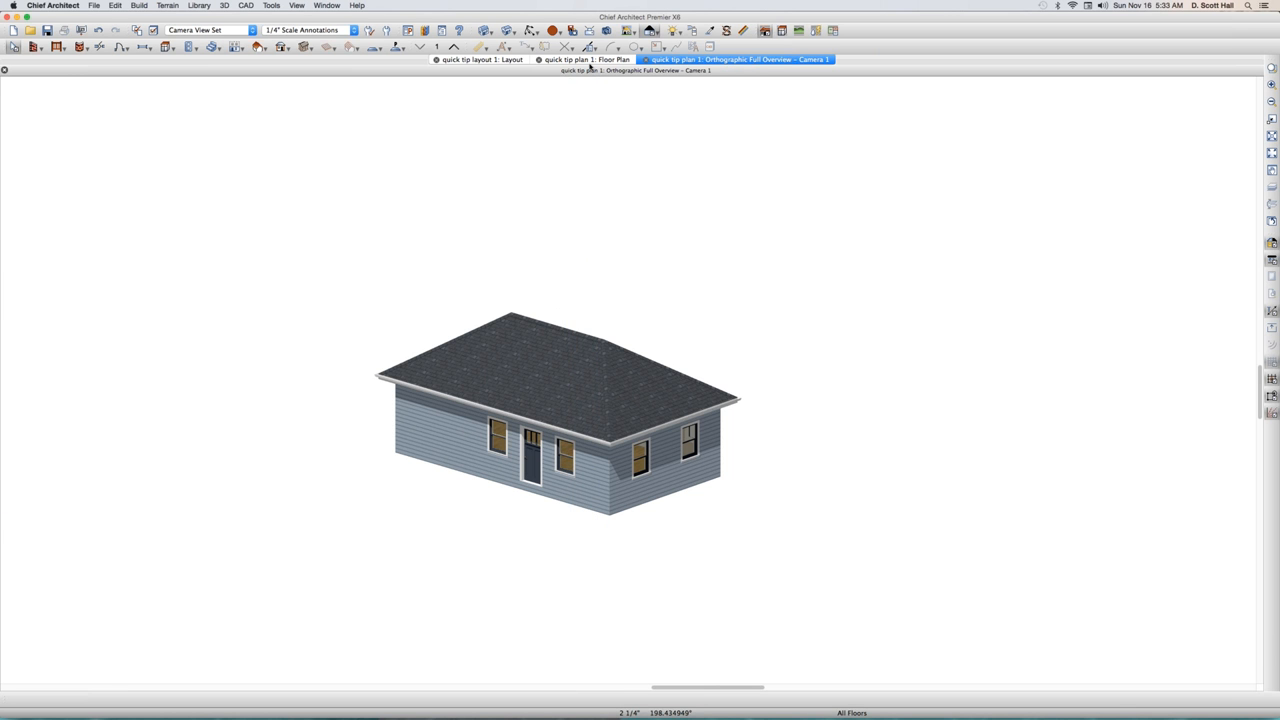
- In the floor plan, place a corner base cabinet in the upper-left corner and two 24-inch base cabinets beside it along the upper wall
left_click(588, 60)
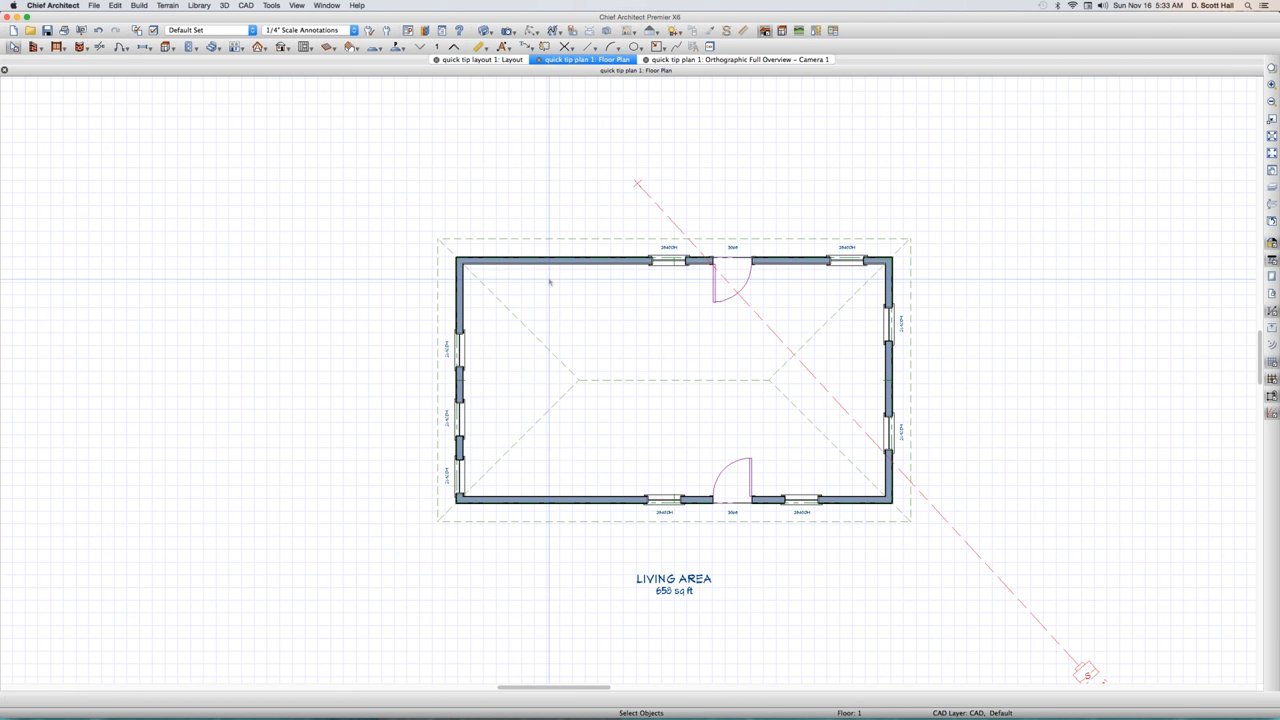
scroll(516, 311, "up", 3)
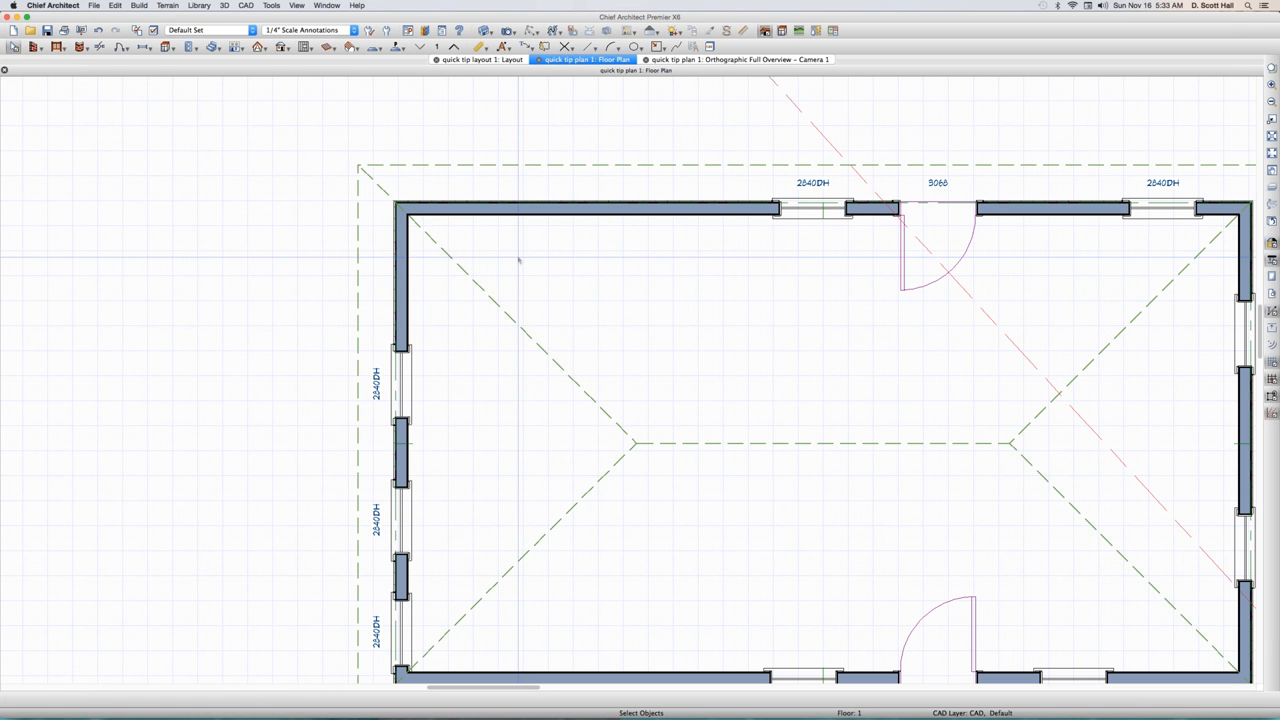
left_click(422, 234)
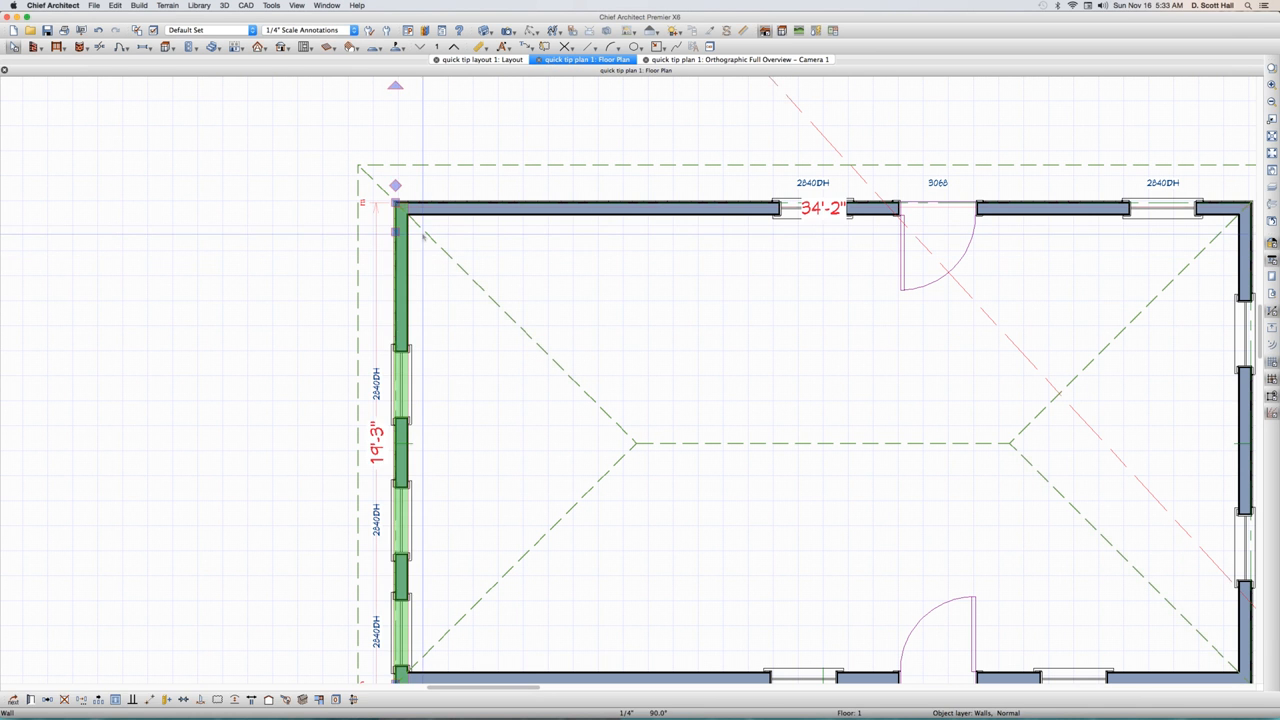
left_click(422, 232)
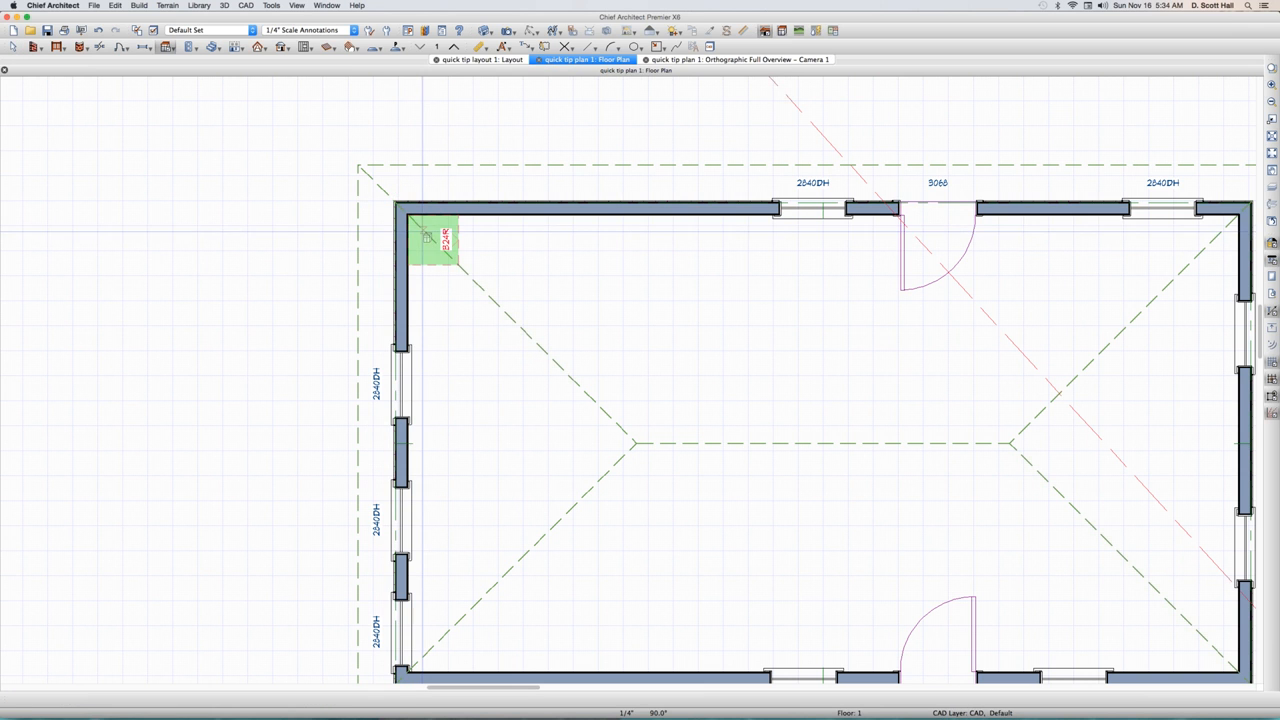
left_click(510, 245)
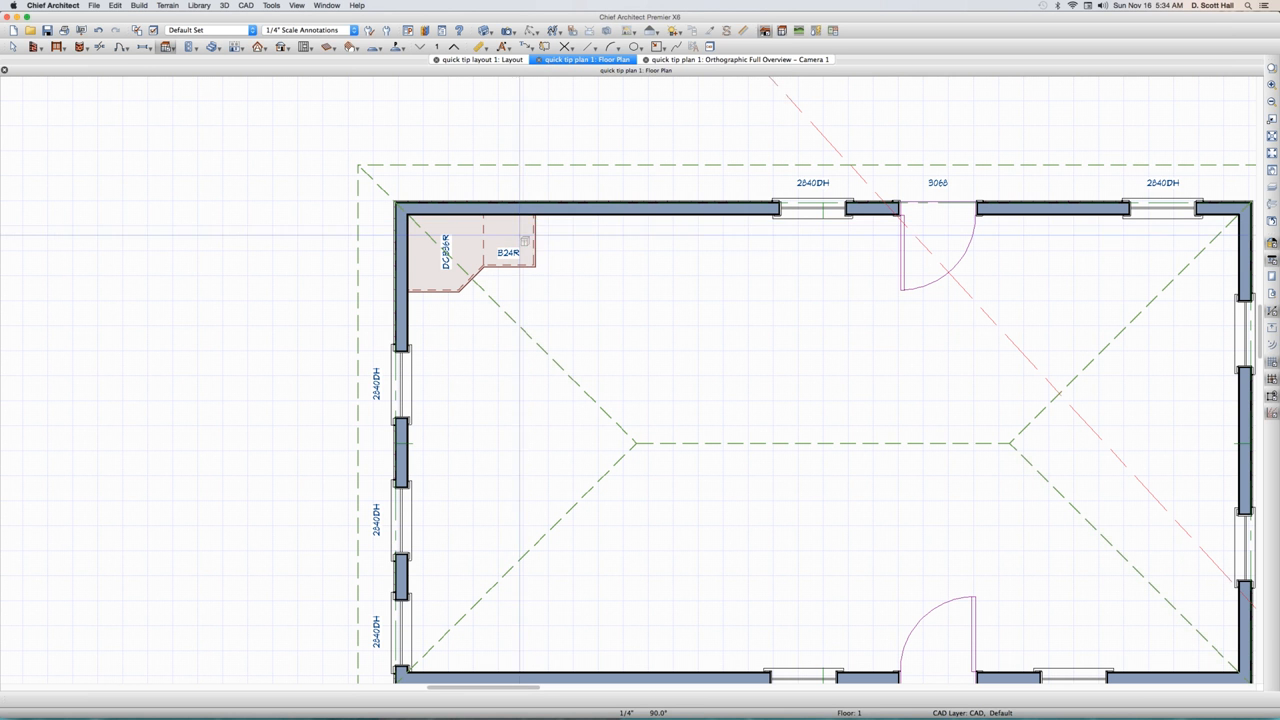
left_click(560, 245)
- Set the width of the last base cabinet along the upper wall to 36 inches
double_click(560, 245)
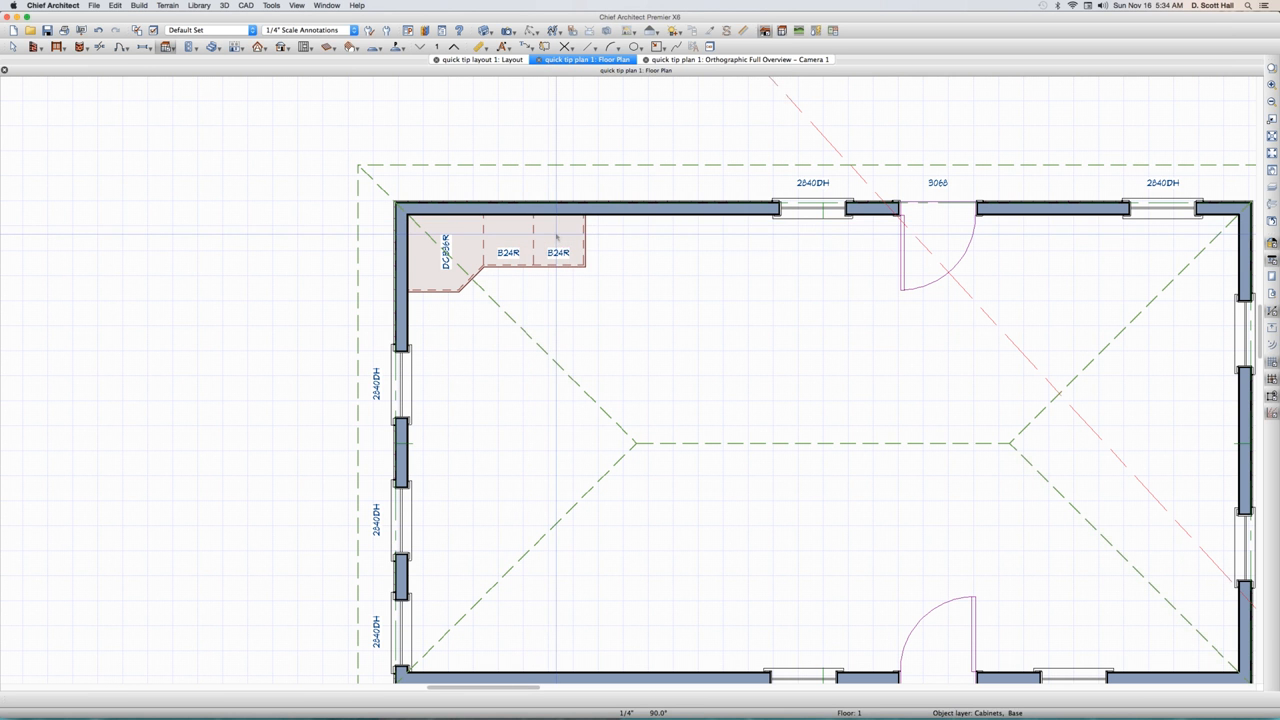
left_click(511, 258)
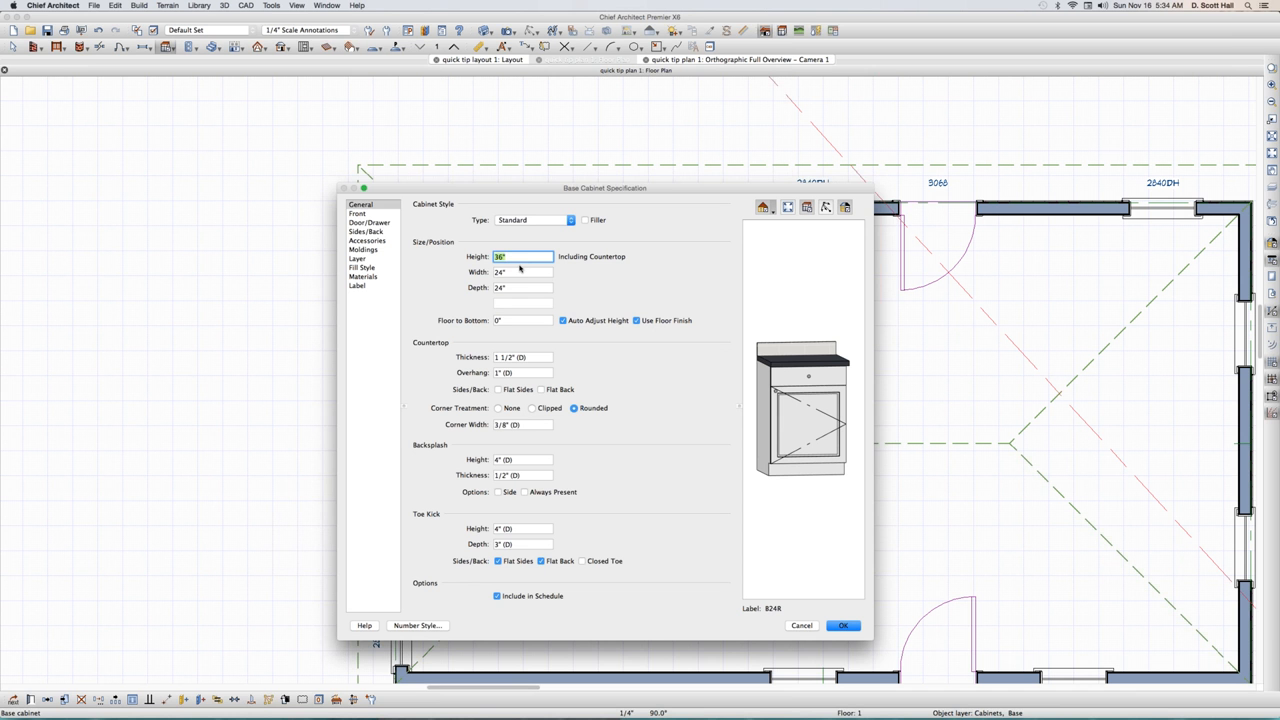
key("Tab")
type("36")
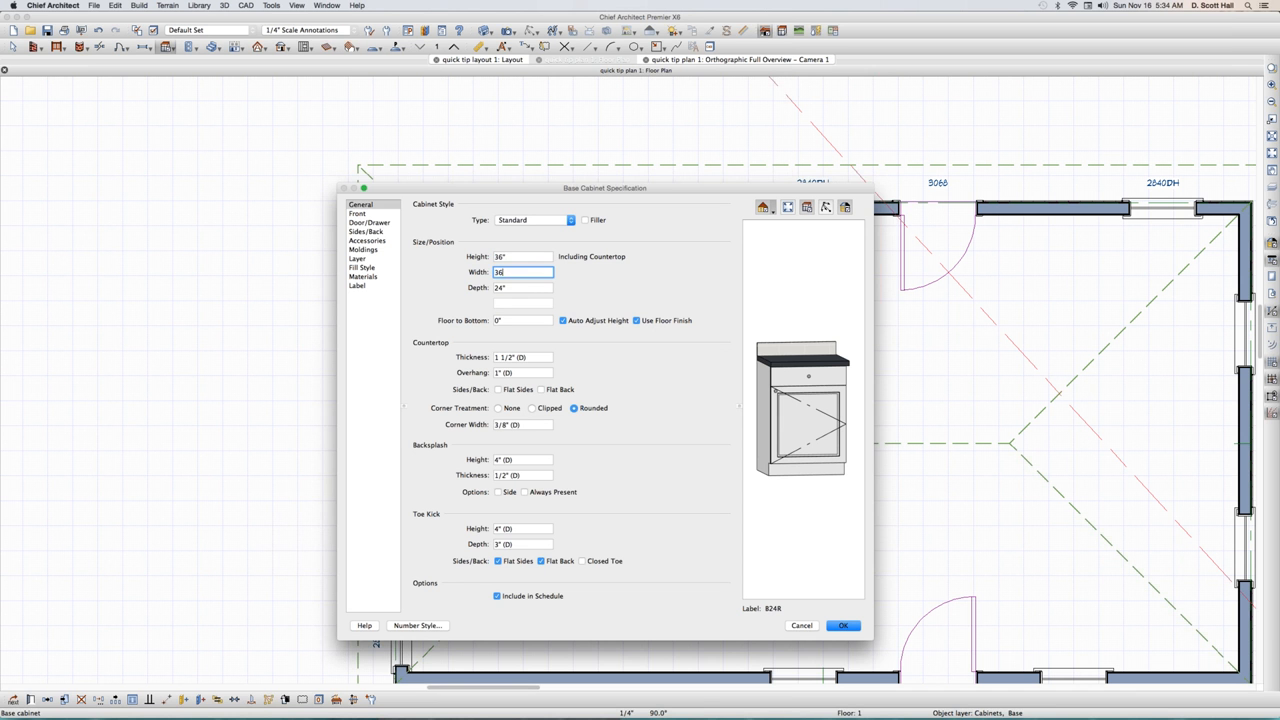
key("Return")
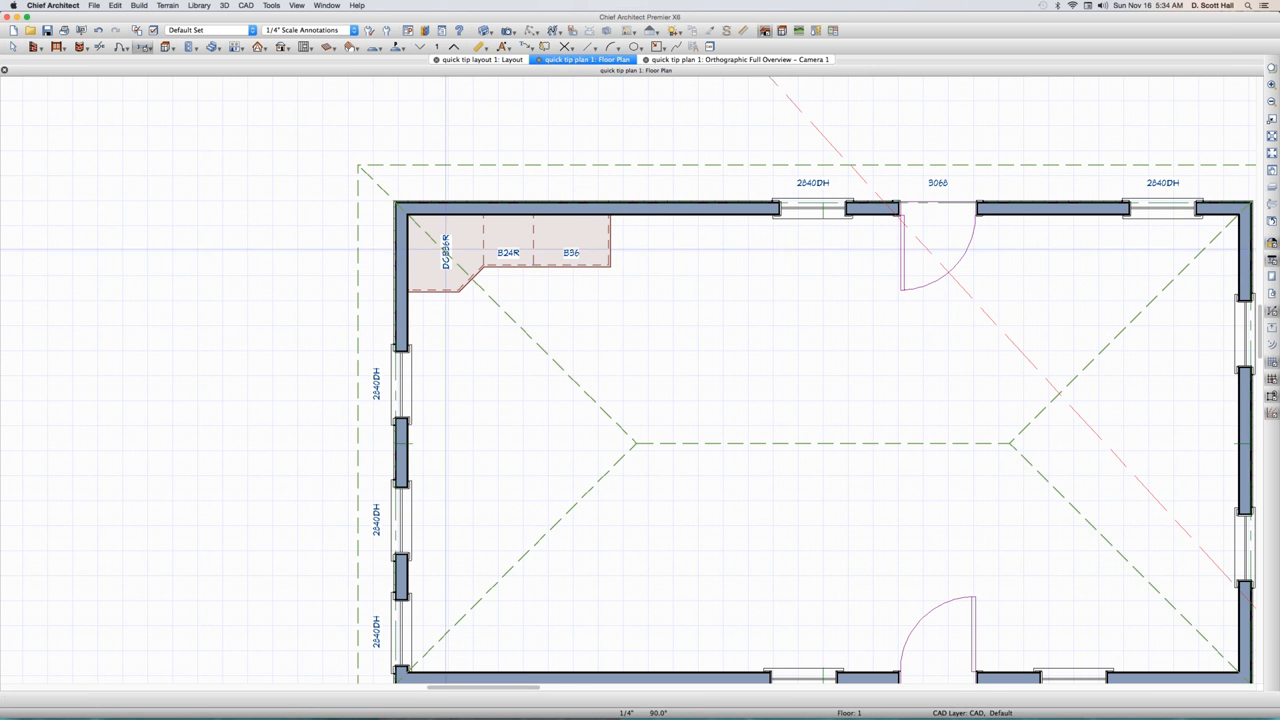
- Place a double-hung window in the upper wall behind the 36-inch base cabinet and centre it on that cabinet
left_click(576, 207)
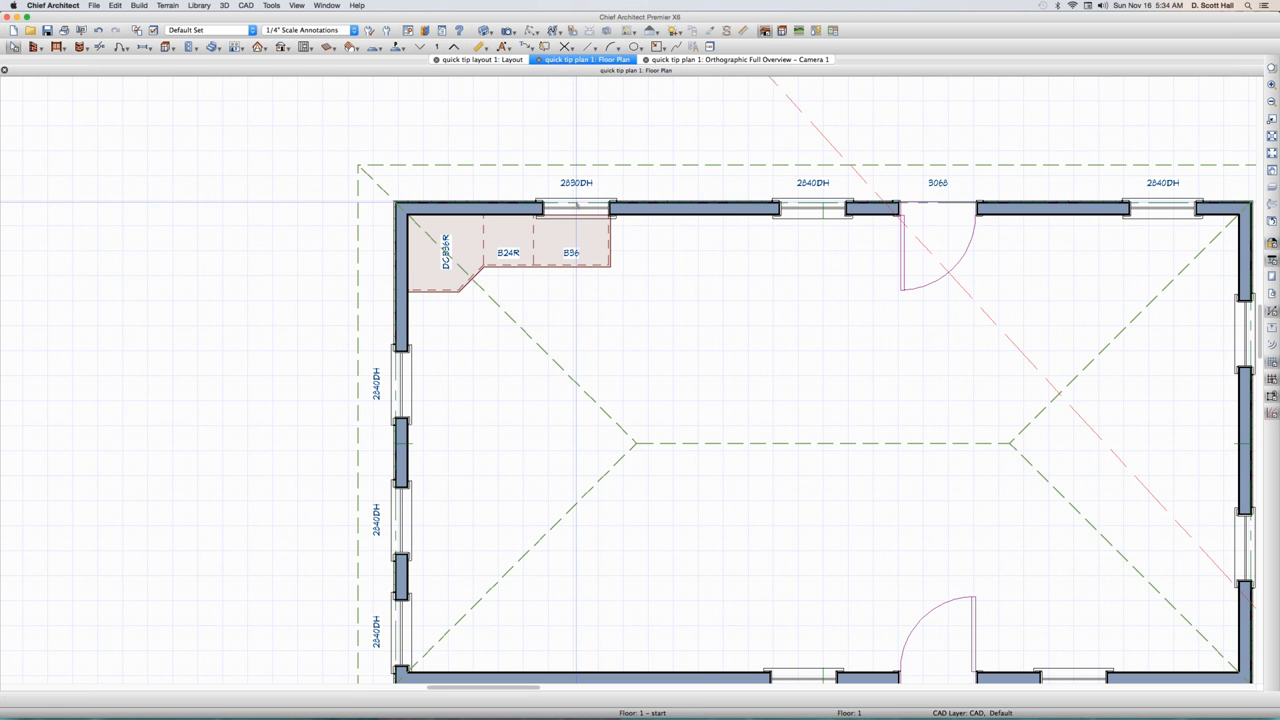
left_click(576, 205)
left_click_drag(576, 205, 593, 236)
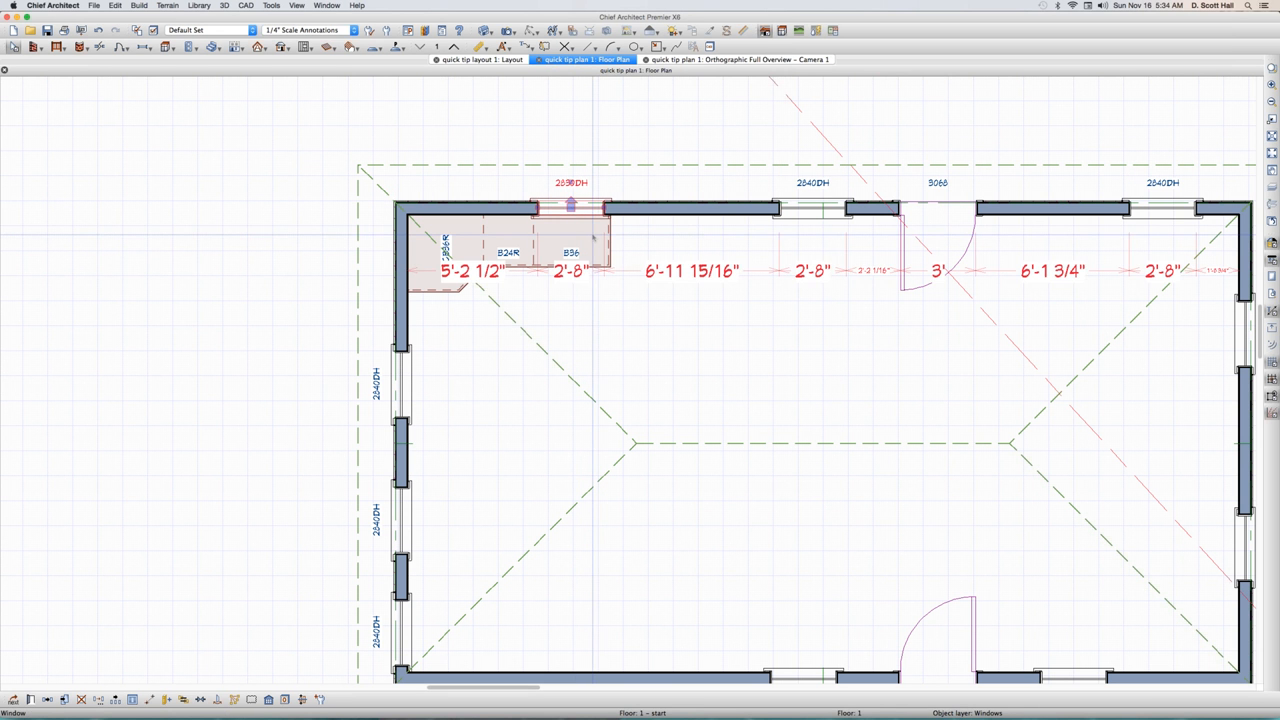
- Add a 24-inch base cabinet at the right end of the run along the upper wall
key("b")
left_click(632, 240)
key("space")
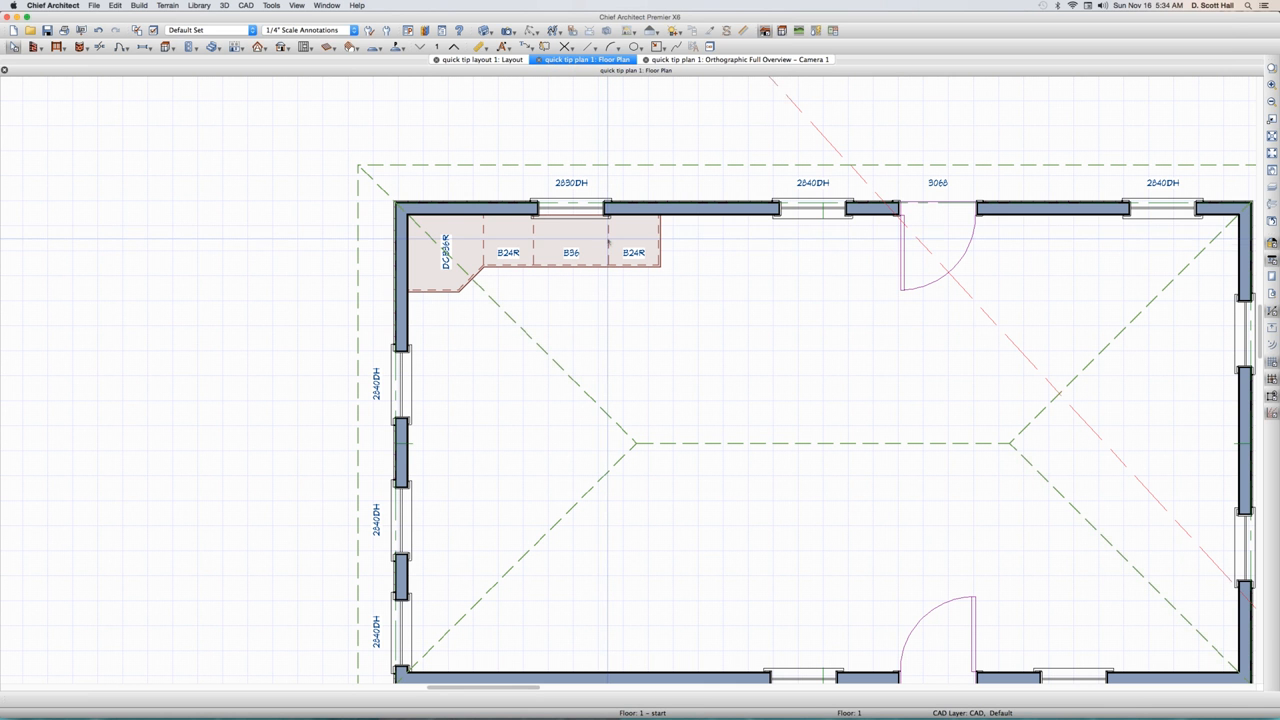
- Place a corner wall cabinet above the corner base cabinet and a 24-inch wall cabinet beside it on the upper wall
key("u")
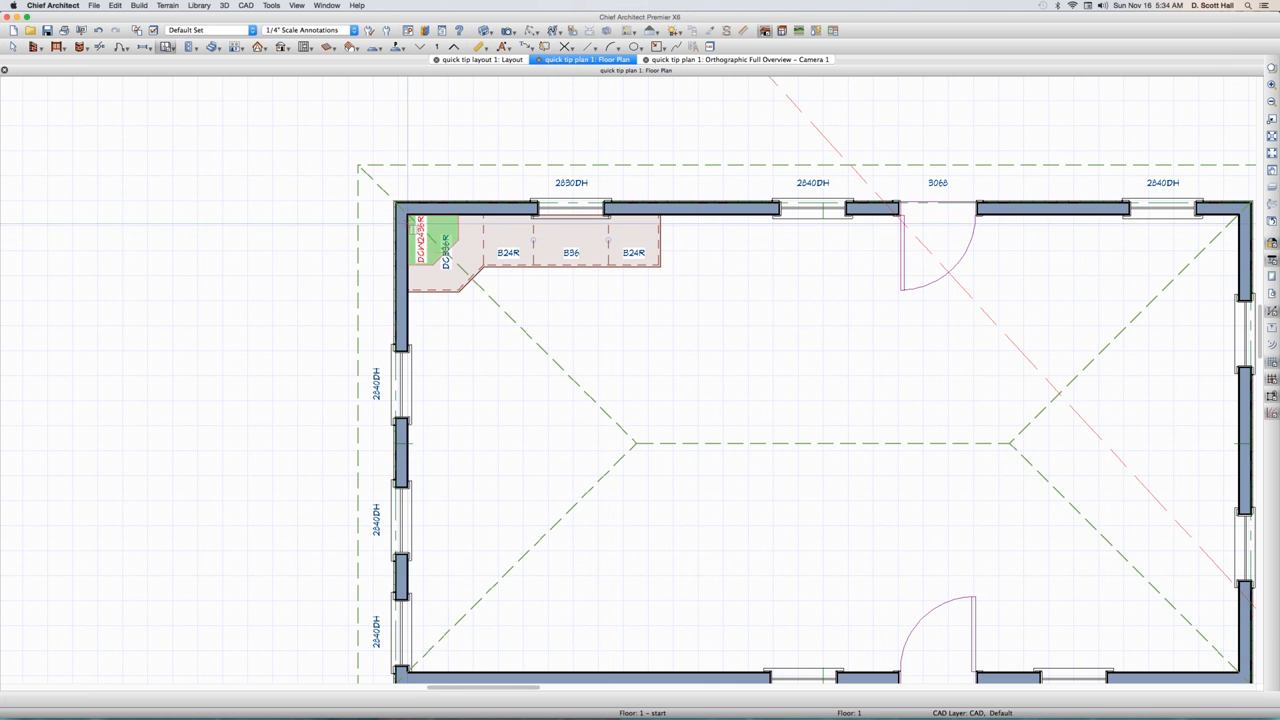
left_click(430, 238)
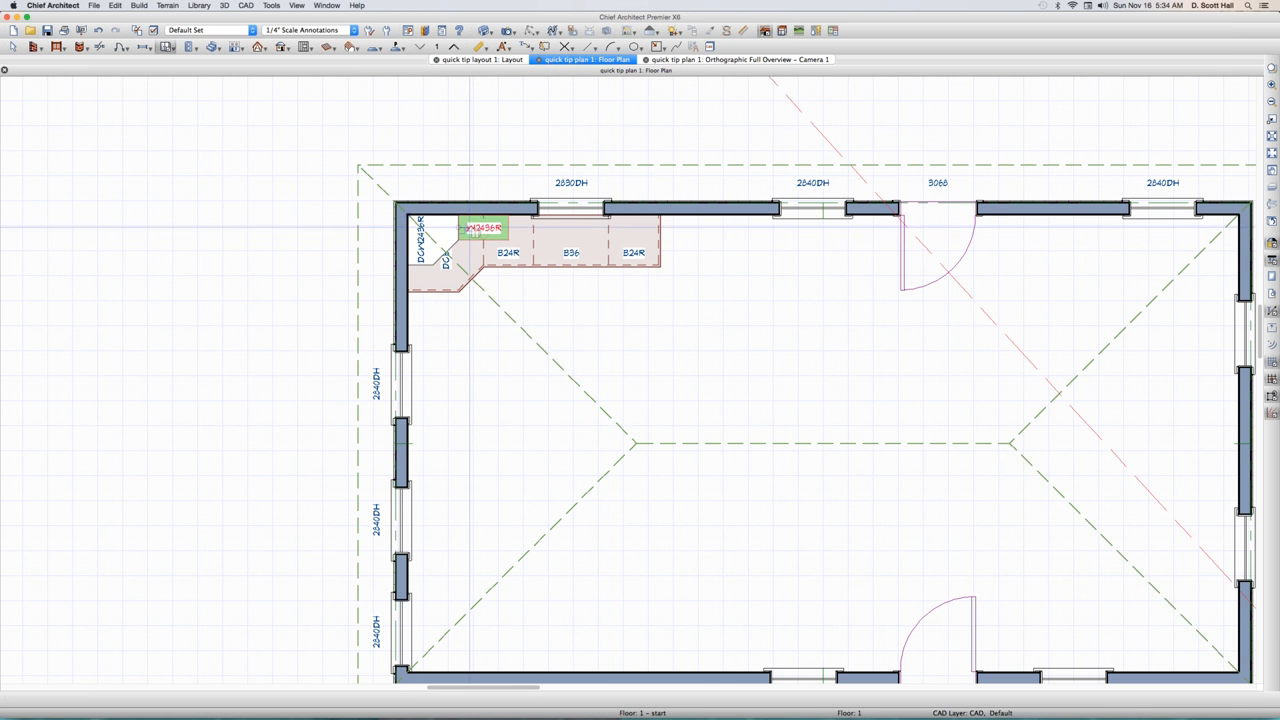
key("space")
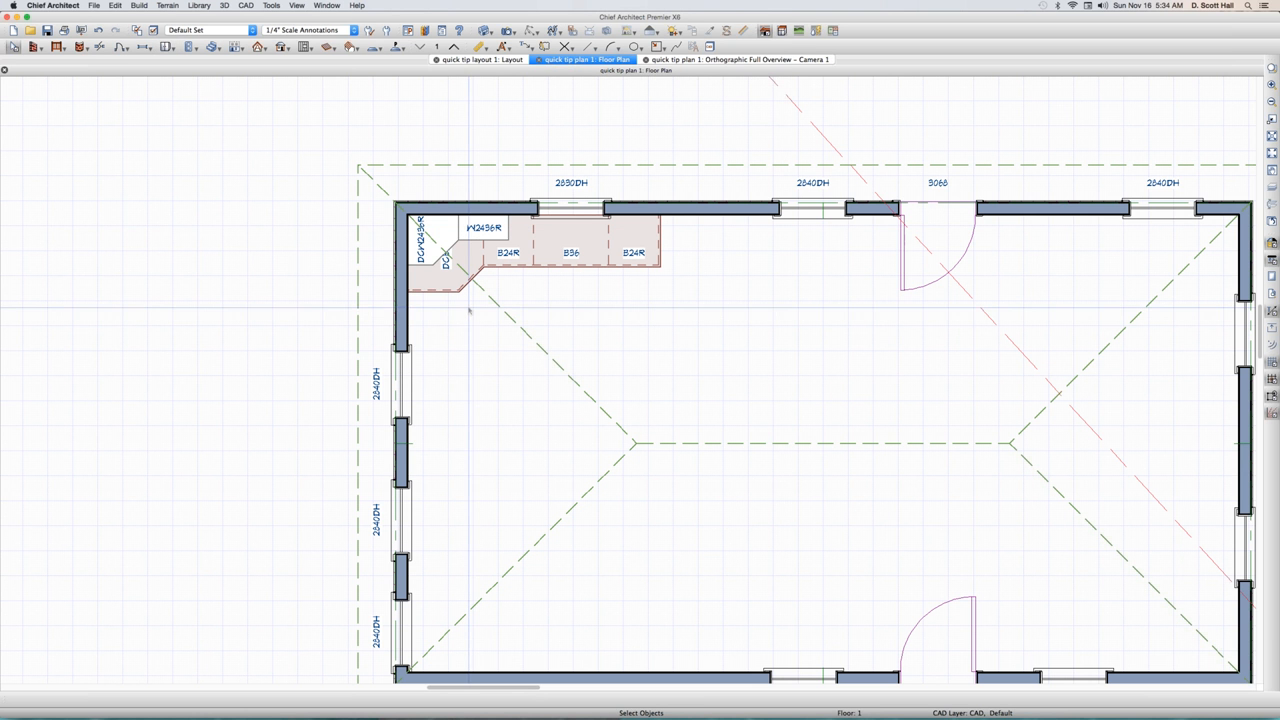
- Add two 24-inch base cabinets down the left wall, continuing from the corner base cabinet
key("b")
left_click(432, 315)
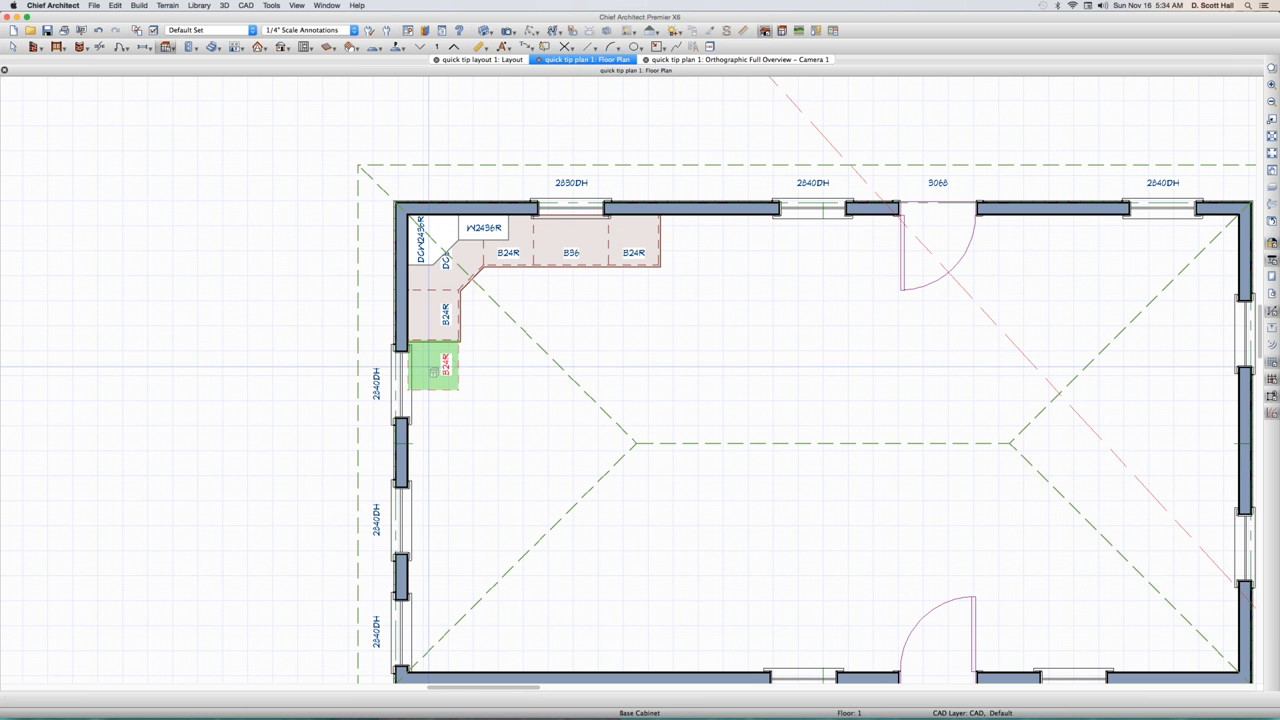
left_click(430, 366)
key("space")
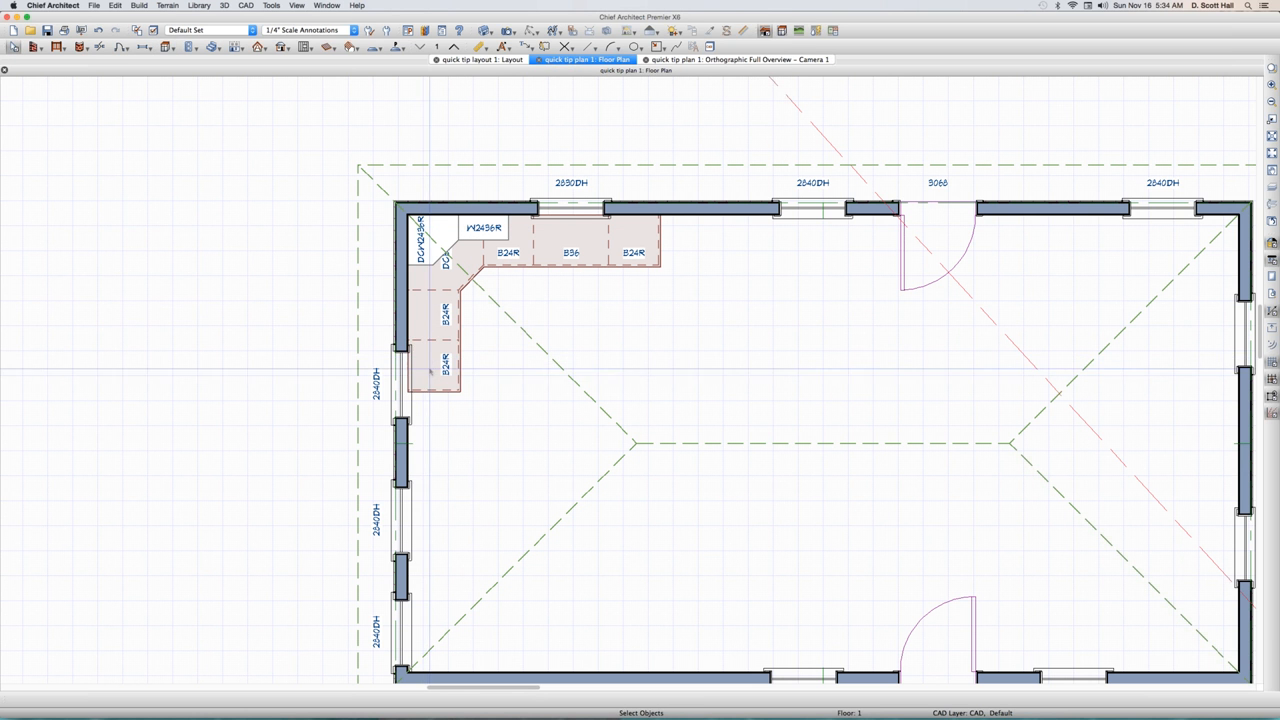
- Place a full-height cabinet at the end of the left wall's base cabinets and stretch it to 36 inches wide
key("f")
left_click(429, 423)
key("space")
left_click(430, 423)
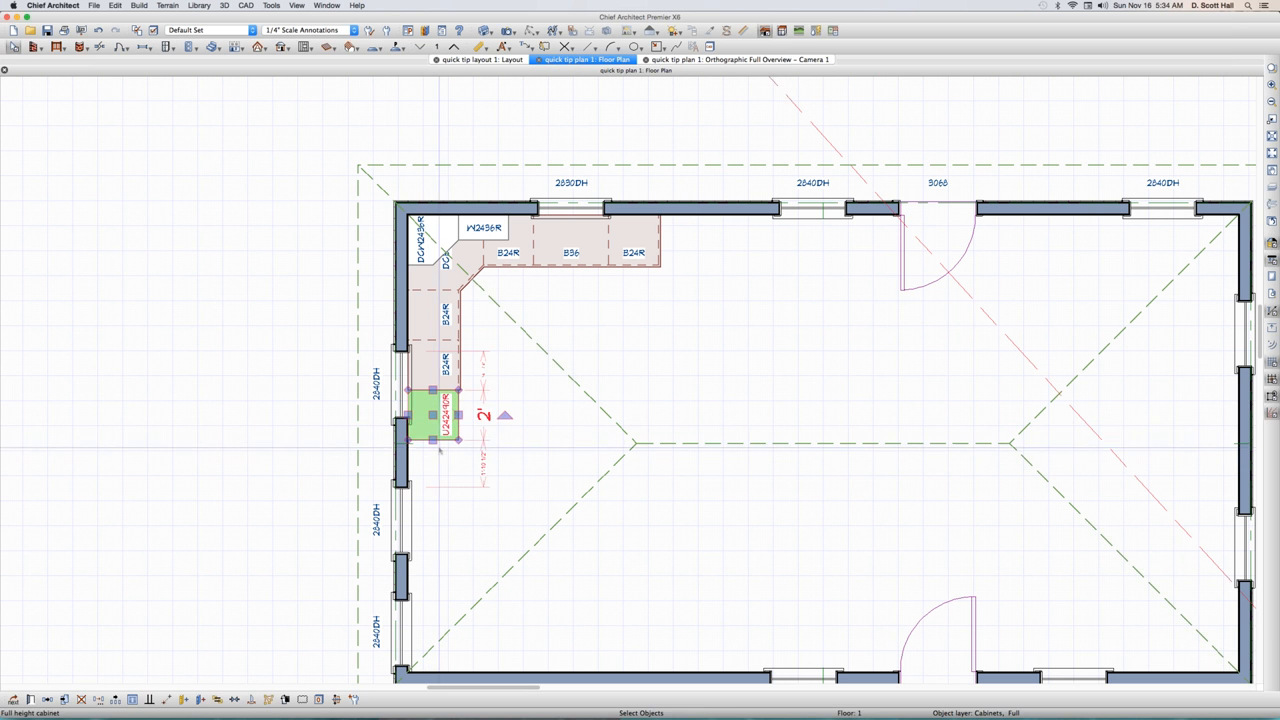
left_click_drag(440, 438, 443, 464)
key("Escape")
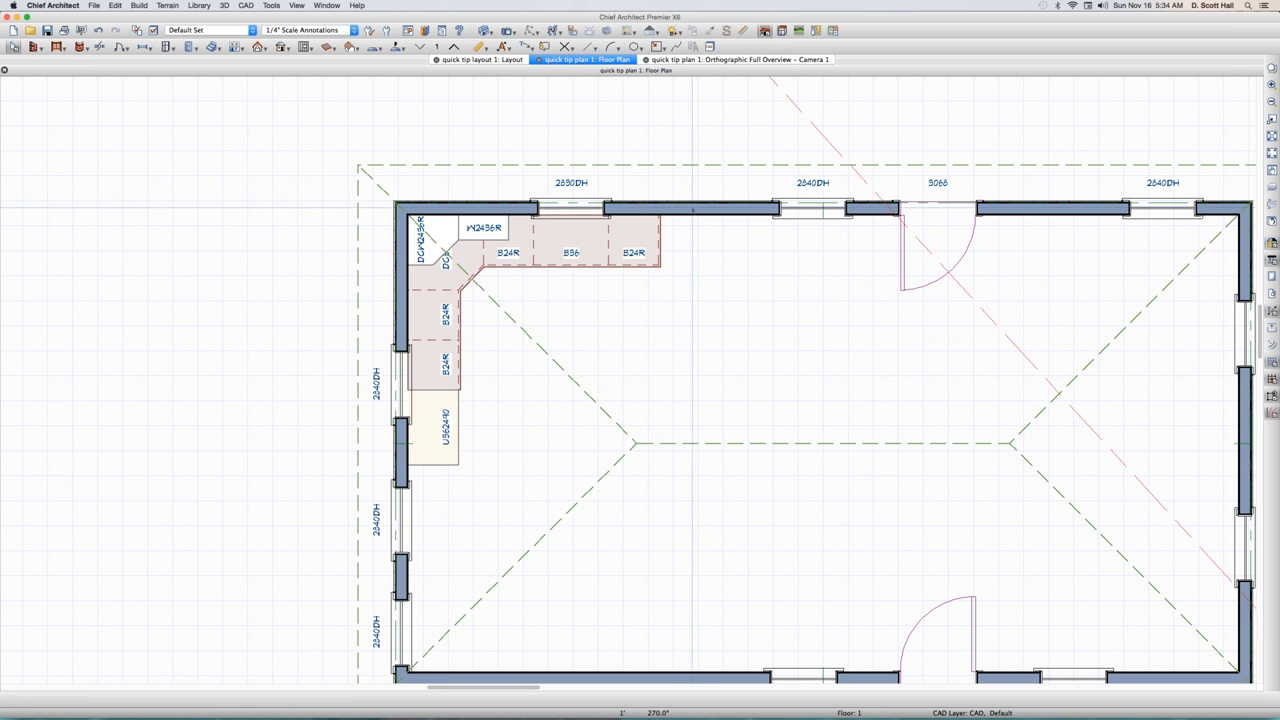
- Place a 3068 hinged door in the upper wall past the cabinets and a 9080 garage door in the lower wall
key("d")
left_click(712, 203)
scroll(696, 195, "down", 3)
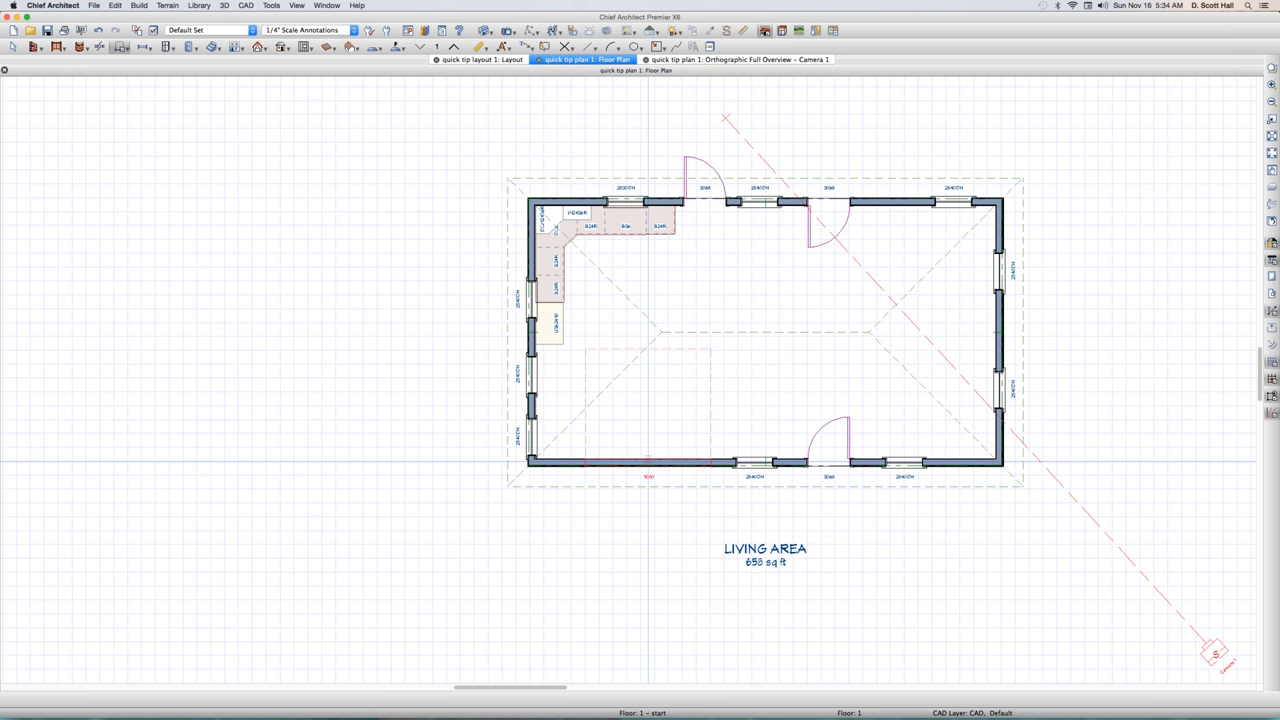
left_click(646, 463)
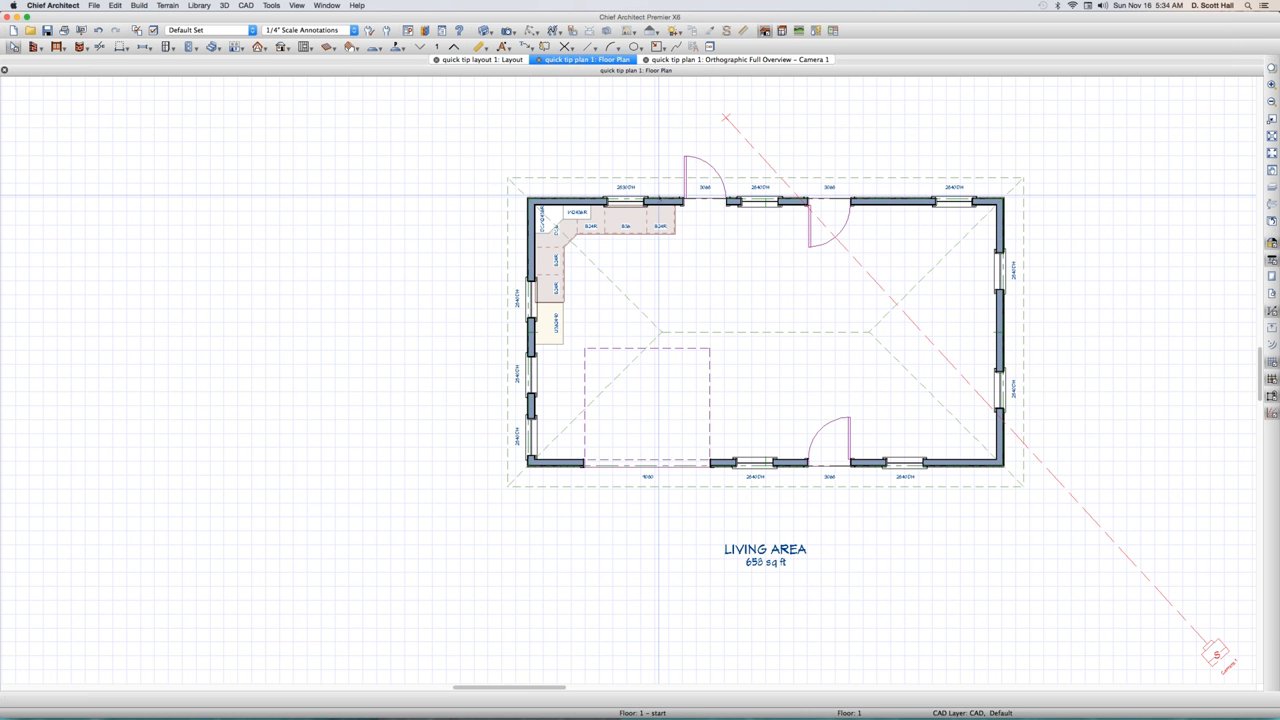
- Review the list of cabinet tools and their hotkeys, and close it without choosing a tool
scroll(640, 210, "up", 2)
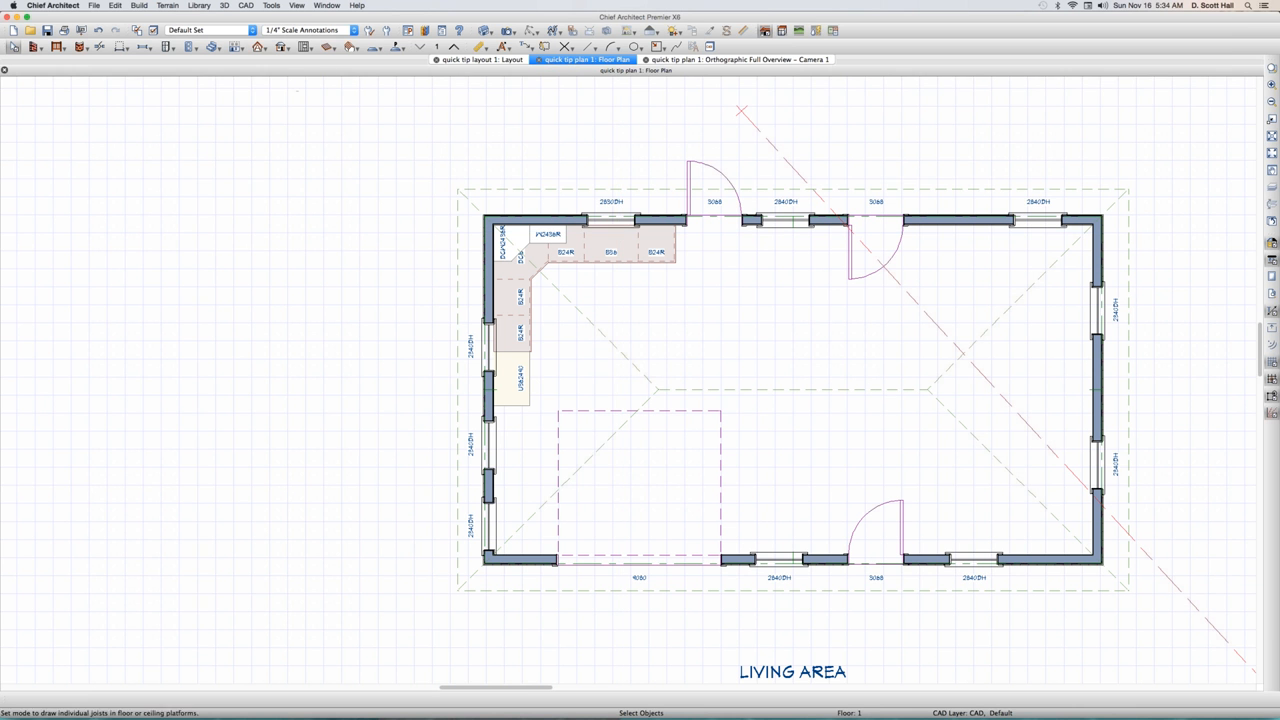
left_click(174, 48)
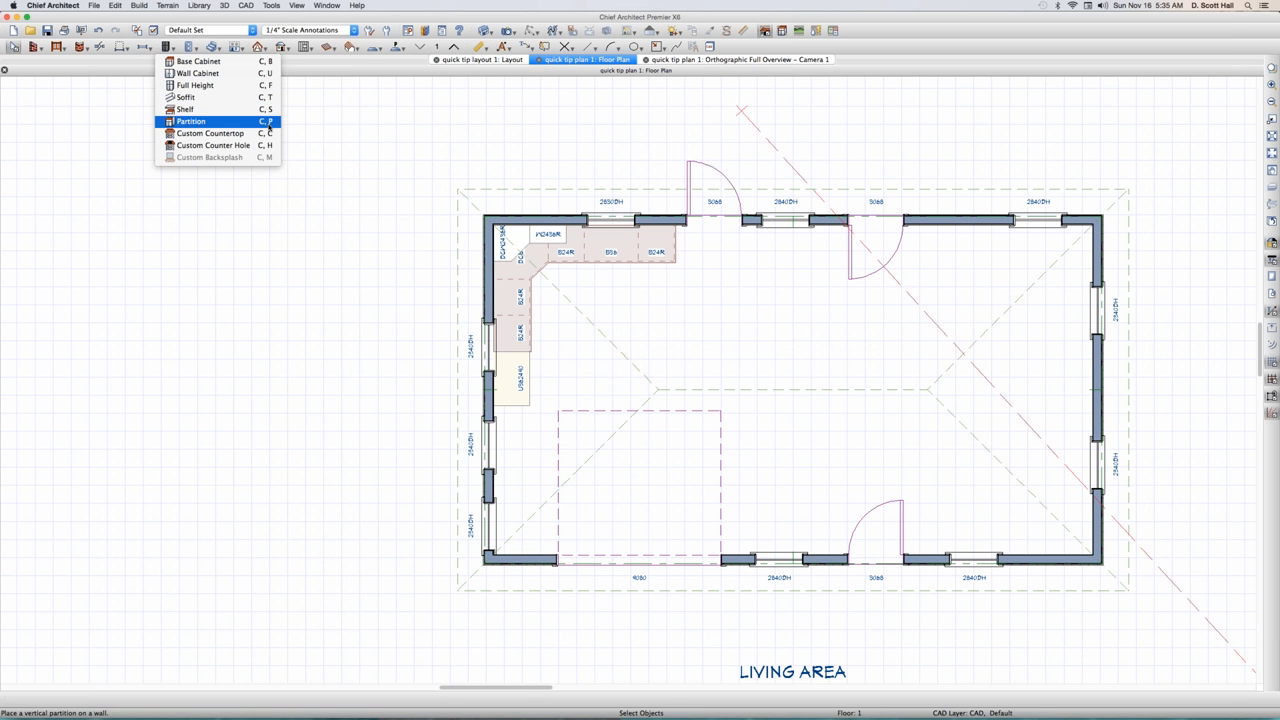
left_click(468, 263)
- Draw a closed rectangle of exterior walls for a small building up and left of the house, about 14 ft long
scroll(474, 263, "down", 5)
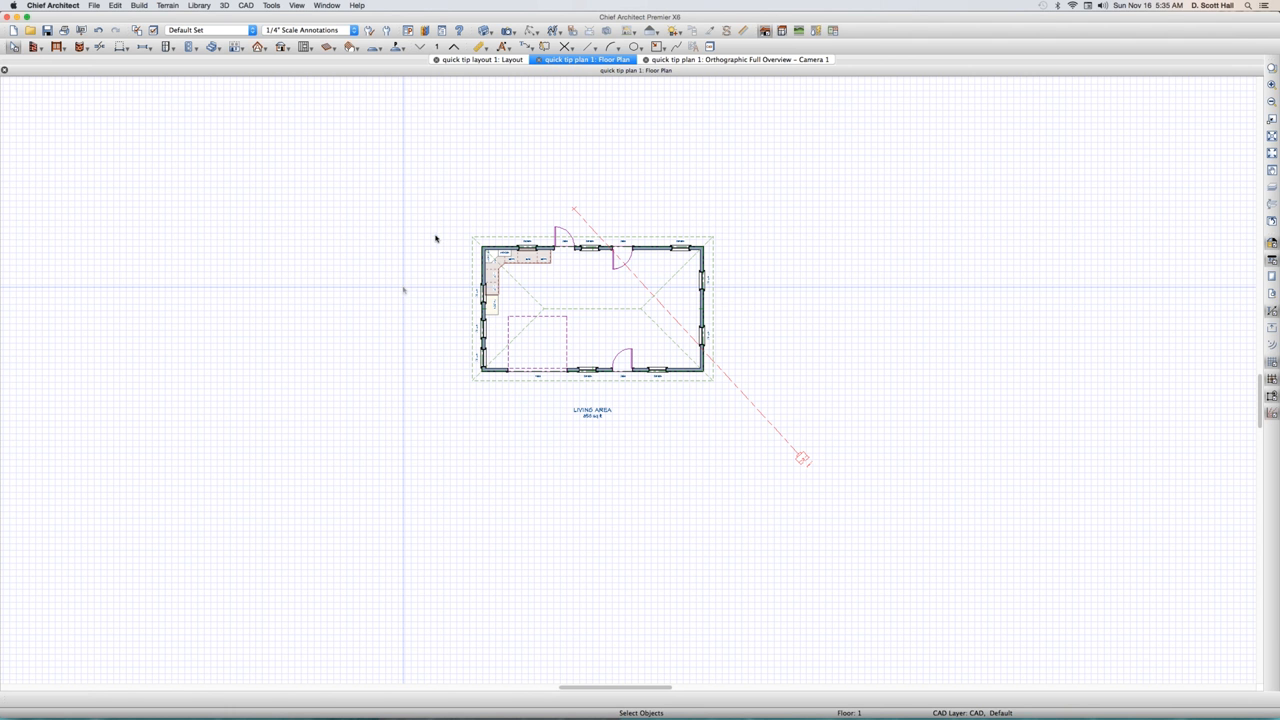
left_click(404, 243)
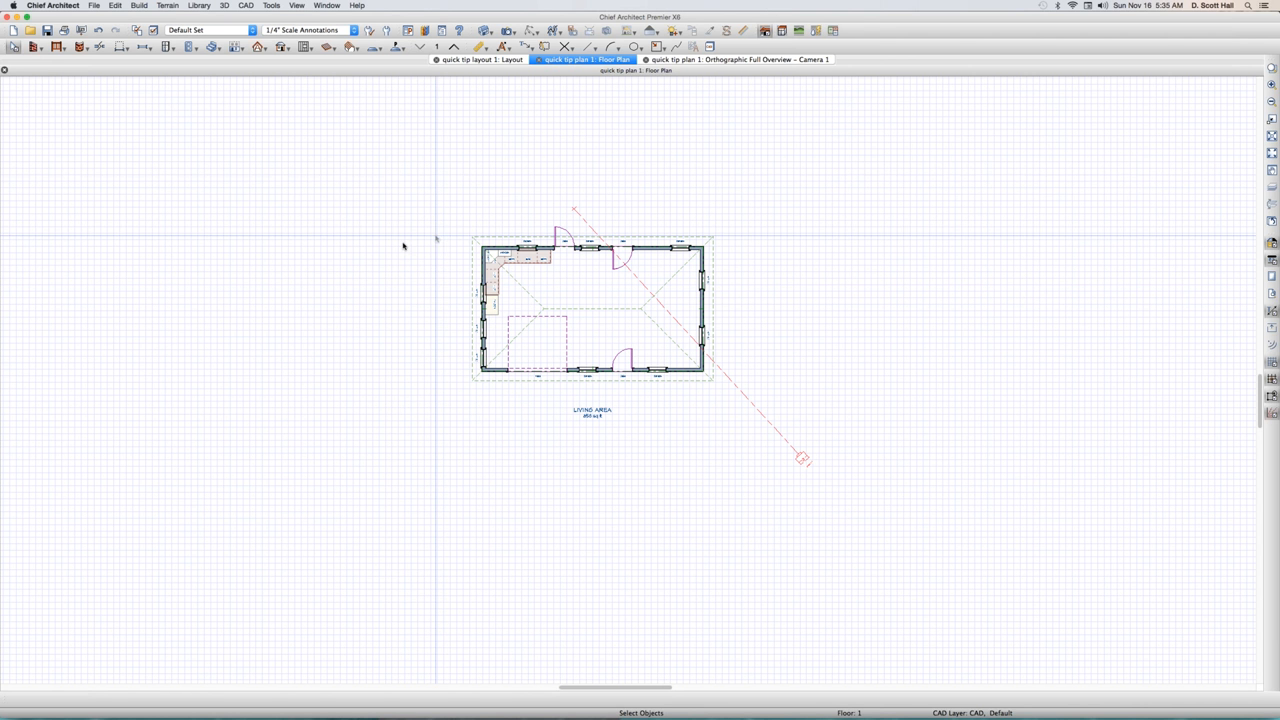
left_click(404, 151)
left_click(447, 152)
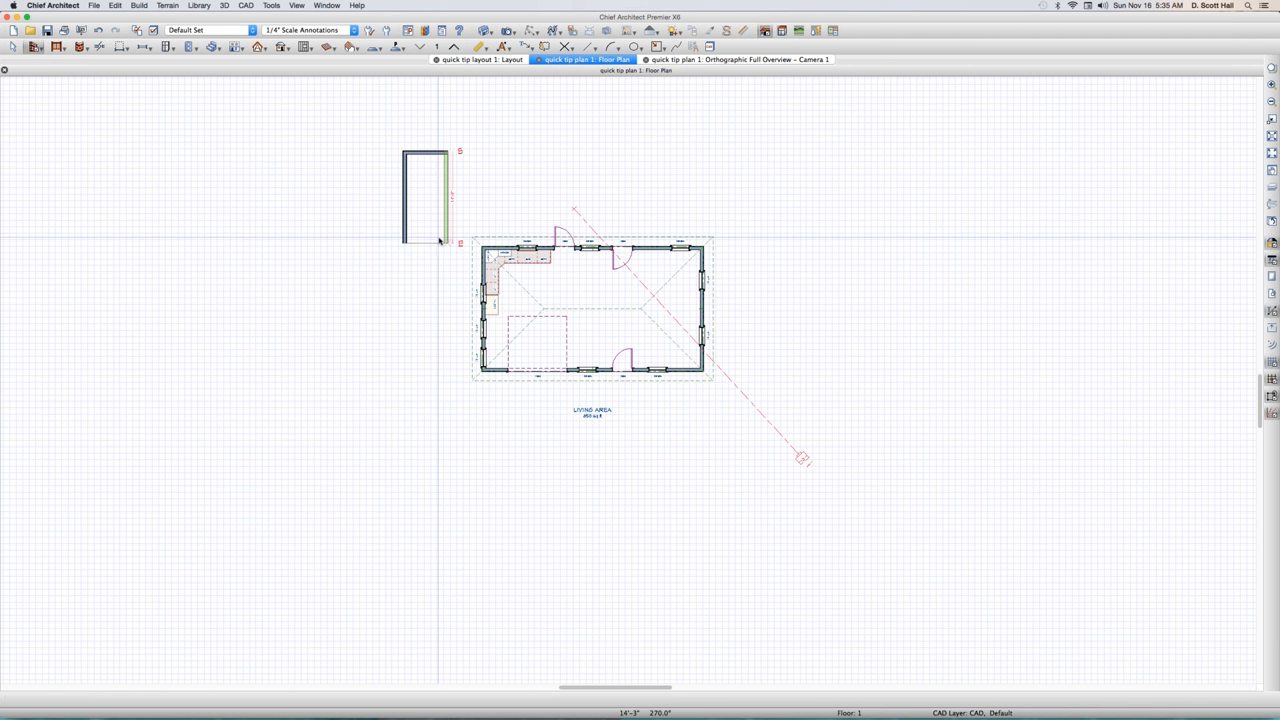
left_click(448, 243)
left_click(404, 243)
key("space")
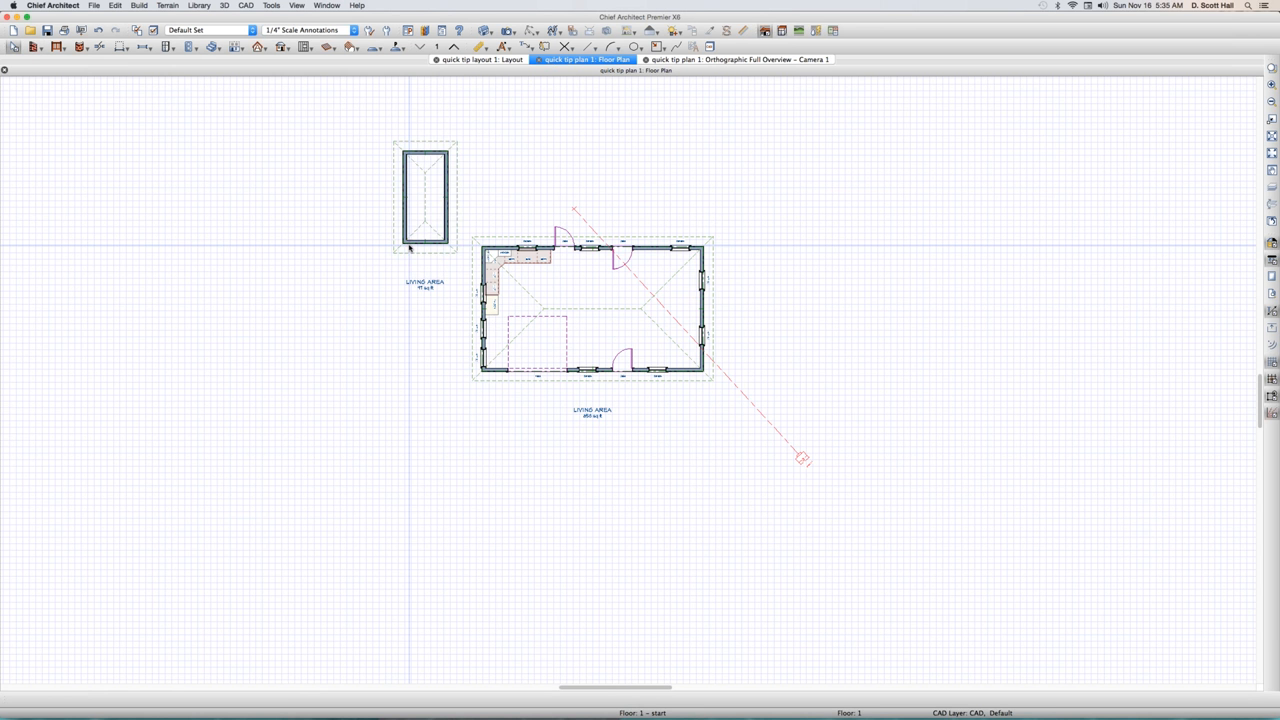
- Divide the small building with two horizontal interior walls and one vertical interior wall connecting them
scroll(411, 240, "up", 3)
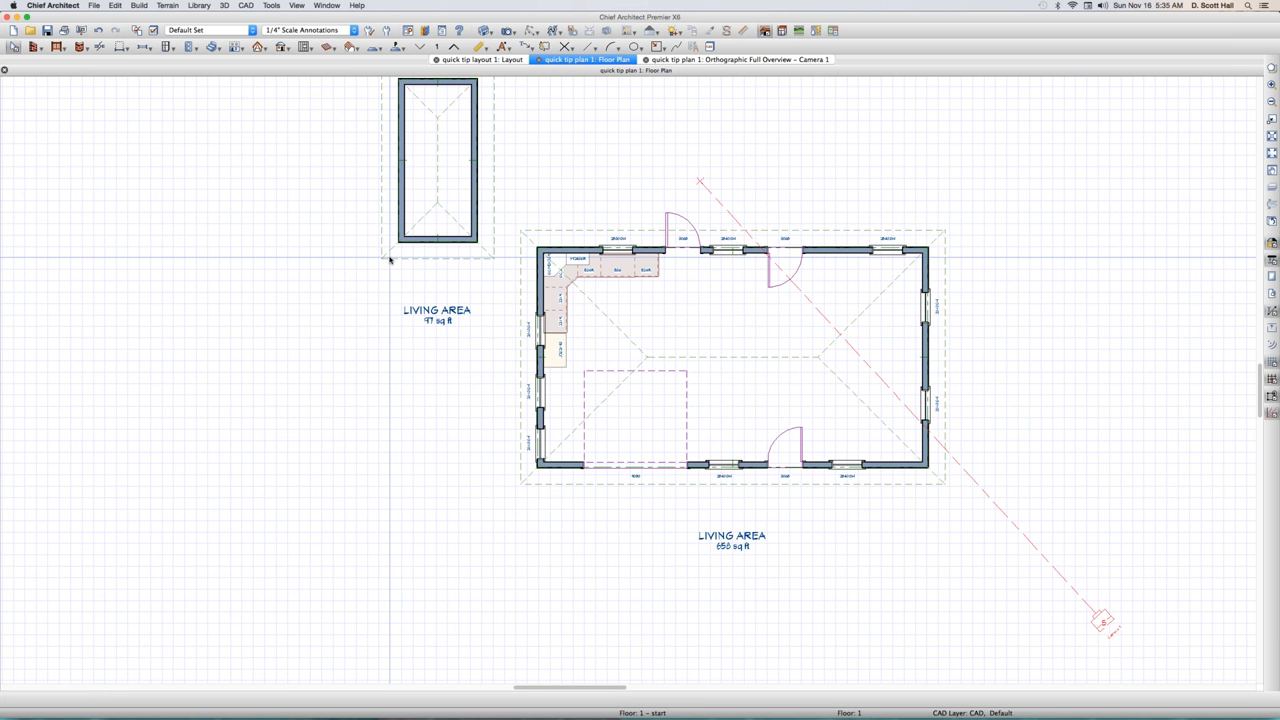
key("w")
left_click_drag(400, 133, 475, 133)
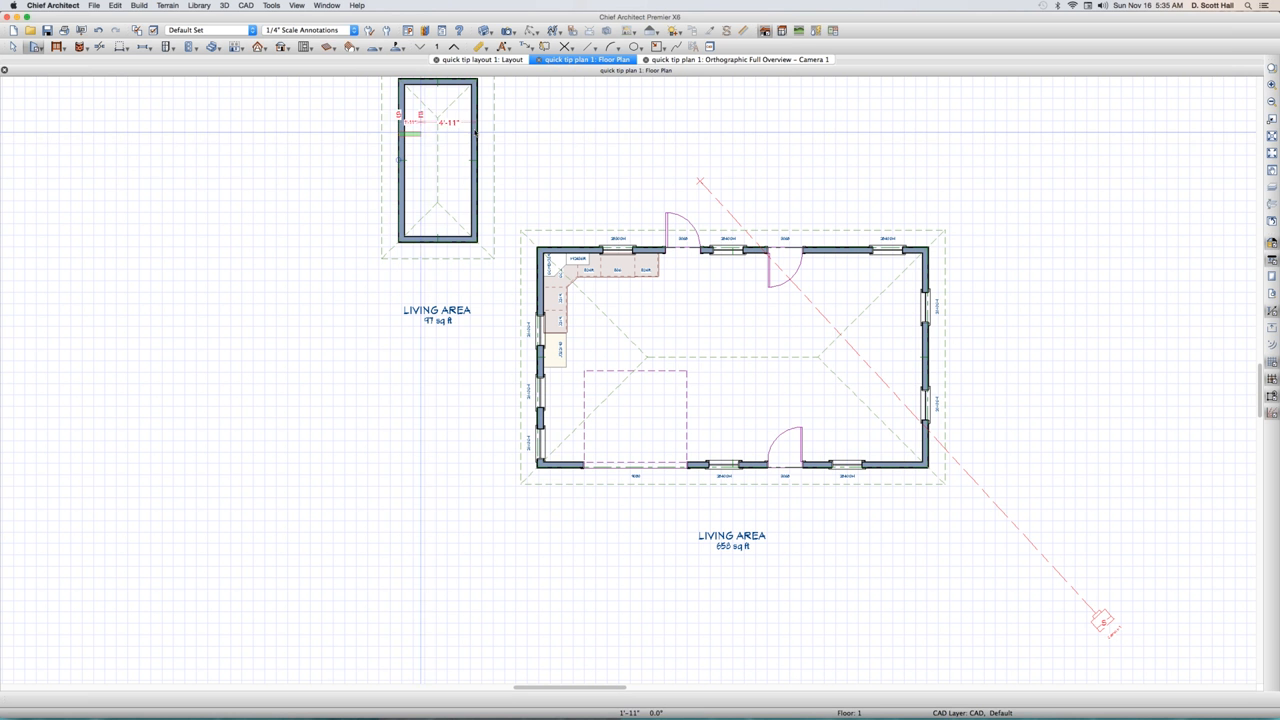
left_click_drag(400, 185, 472, 185)
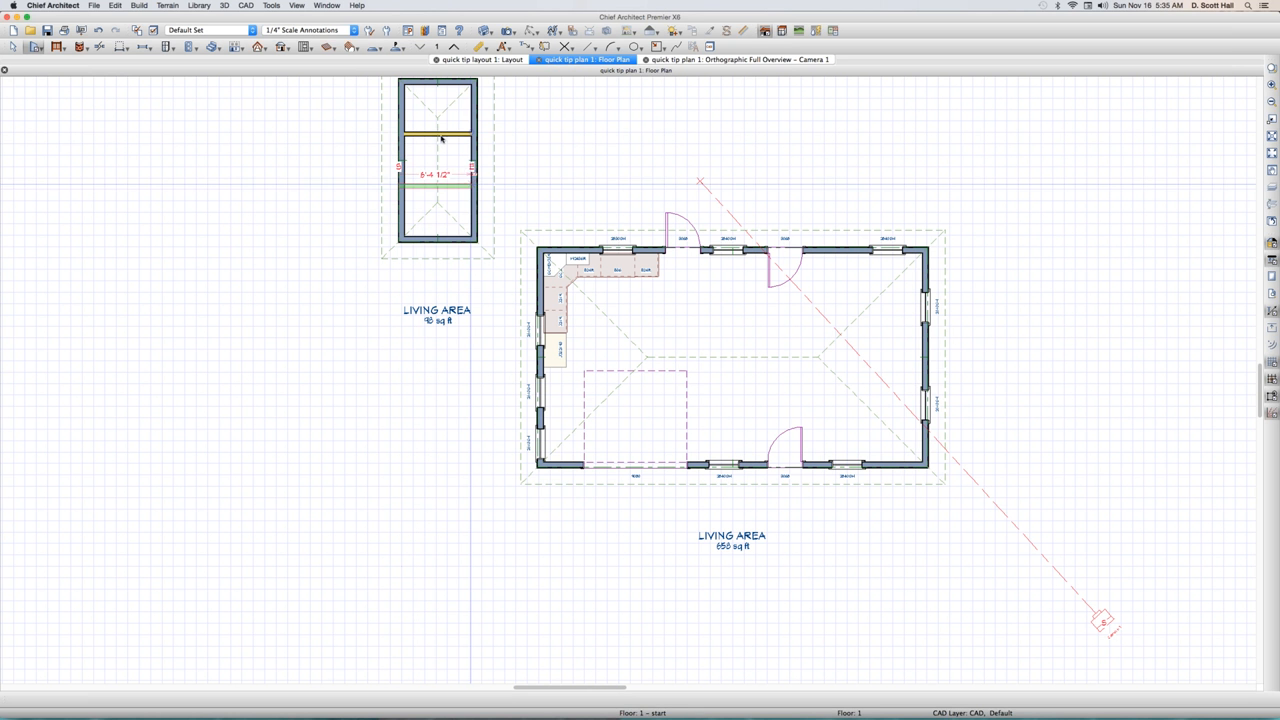
left_click_drag(441, 139, 438, 186)
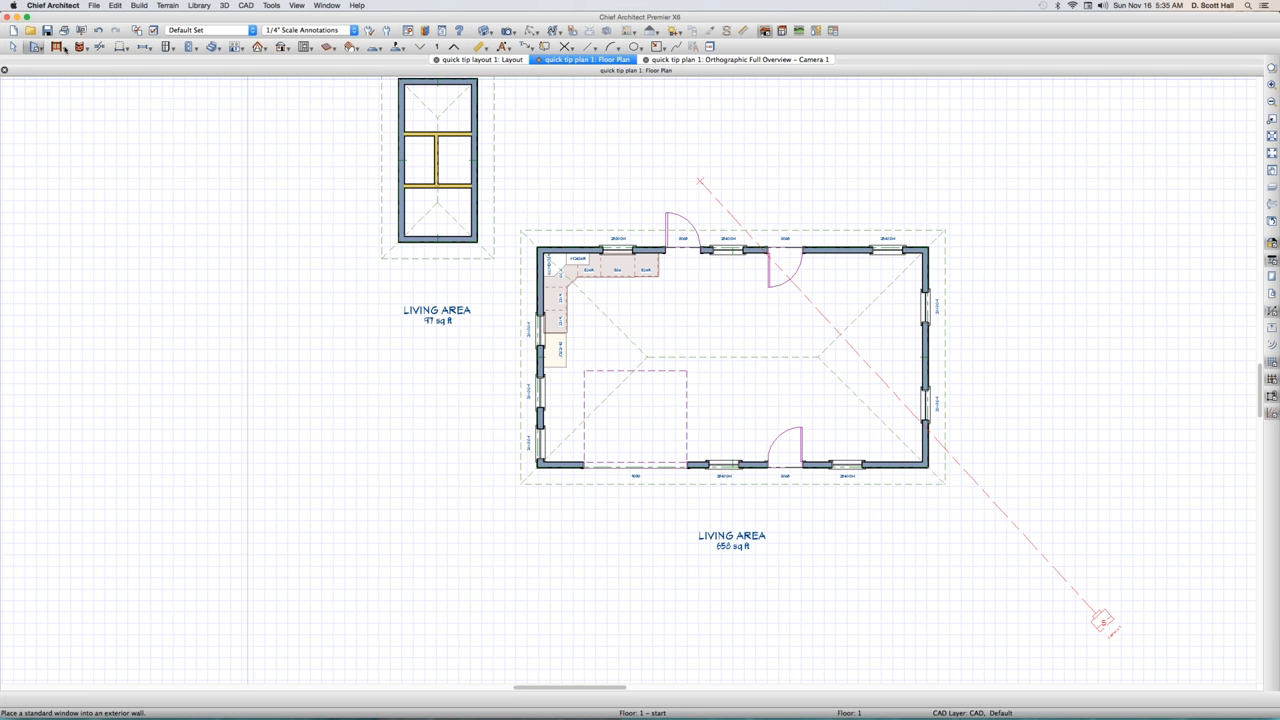
- Send the current screen of the floor plan to layout page 11 at 1/4 in = 1 ft
scroll(180, 380, "down", 3)
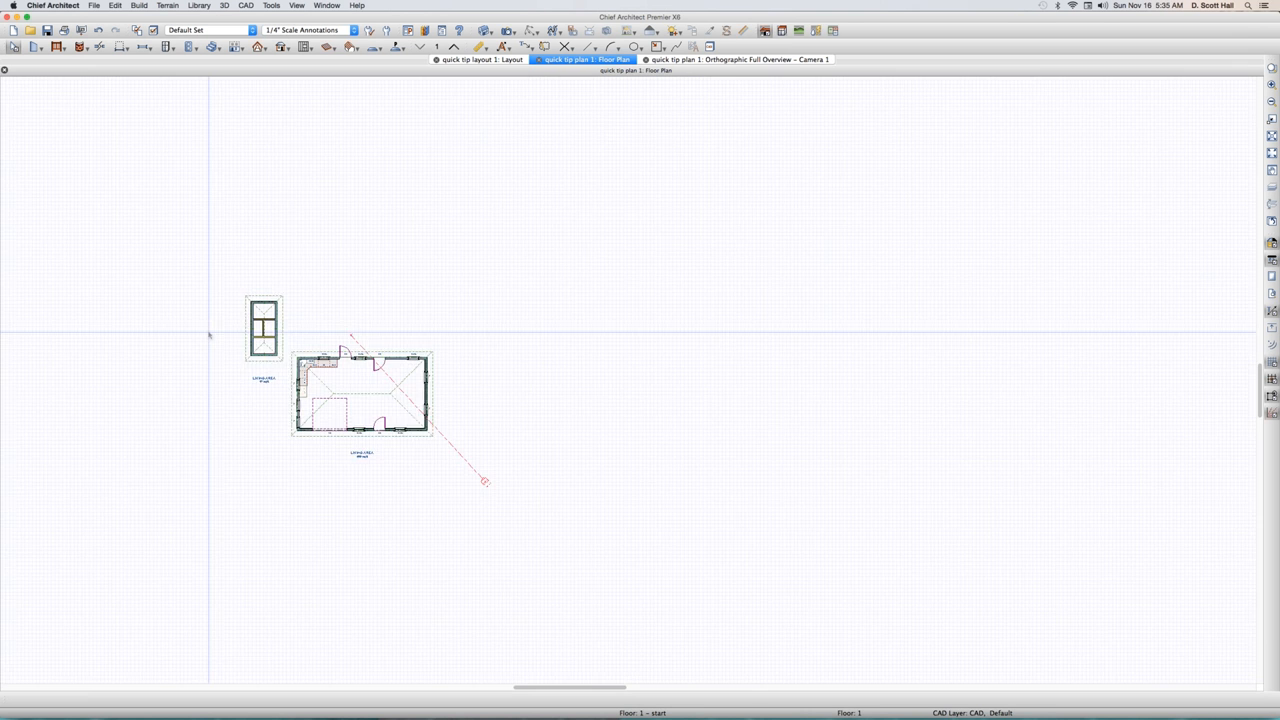
scroll(234, 286, "up", 3)
scroll(172, 507, "up", 1)
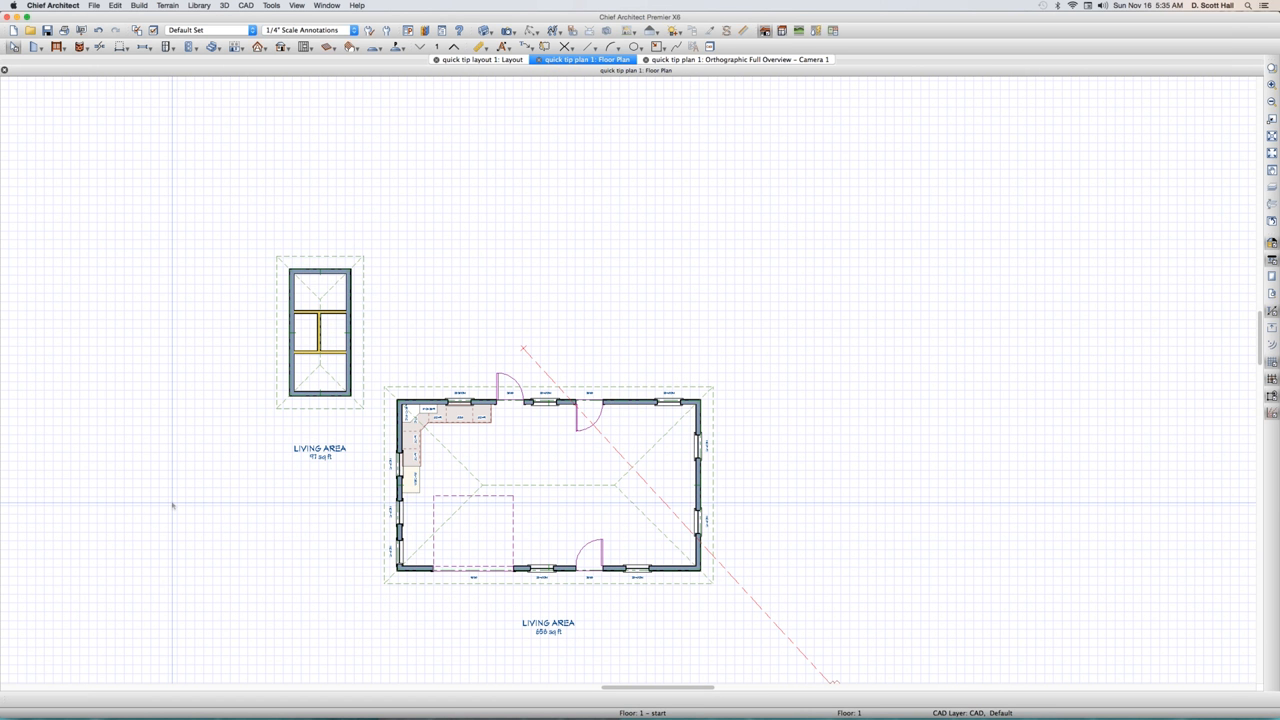
scroll(172, 505, "up", 1)
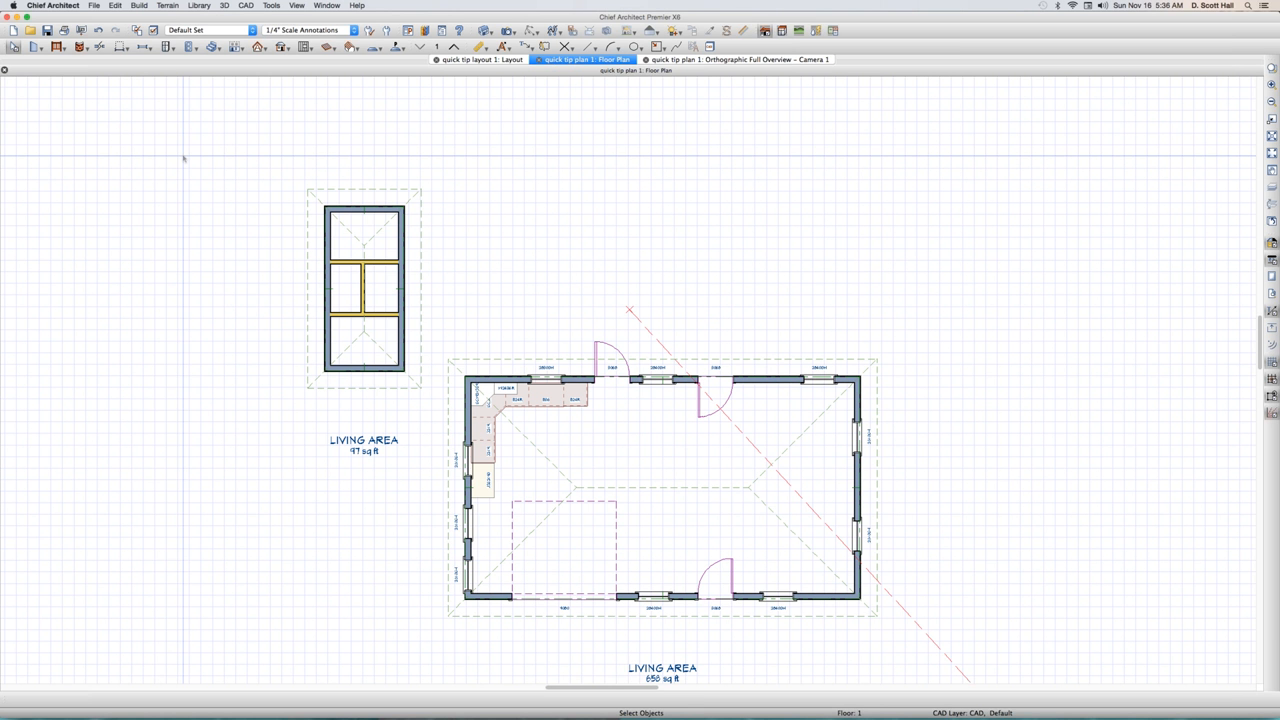
key("super+l")
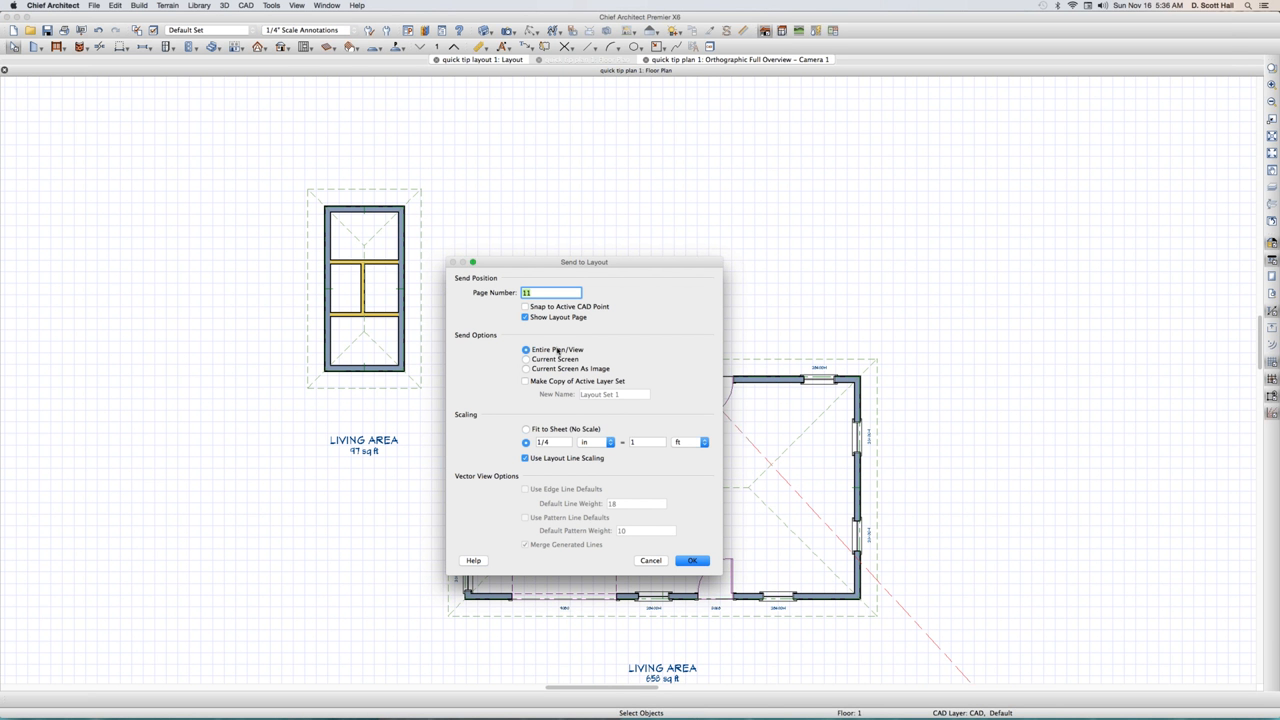
left_click(576, 360)
key("Return")
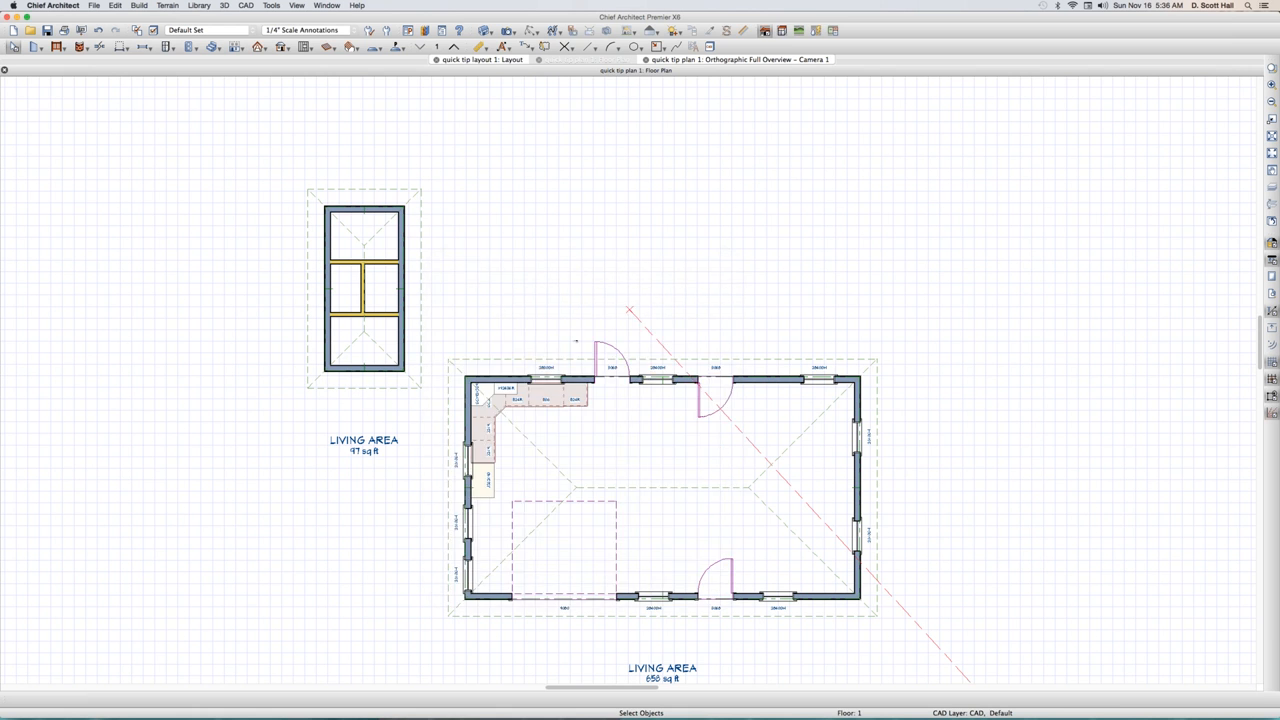
left_click(508, 304)
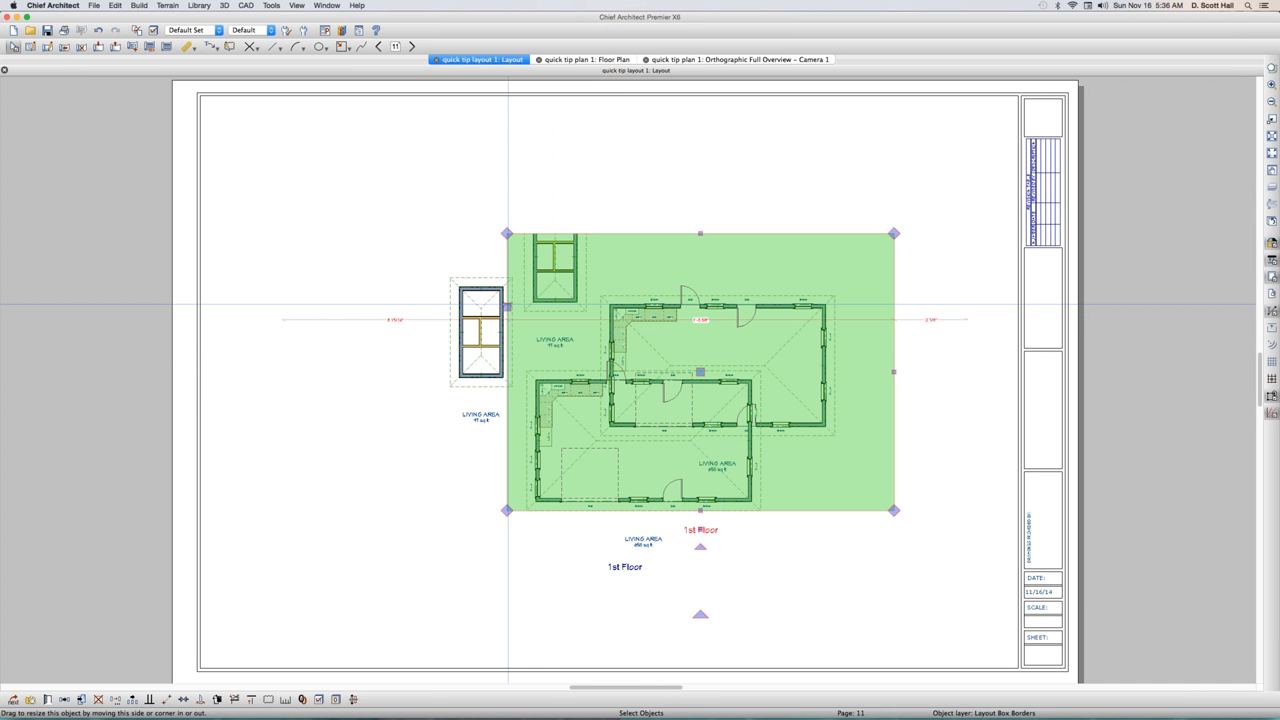
- Return to the floor plan and look up the Send to Layout command and its hotkey without running it
left_click(608, 59)
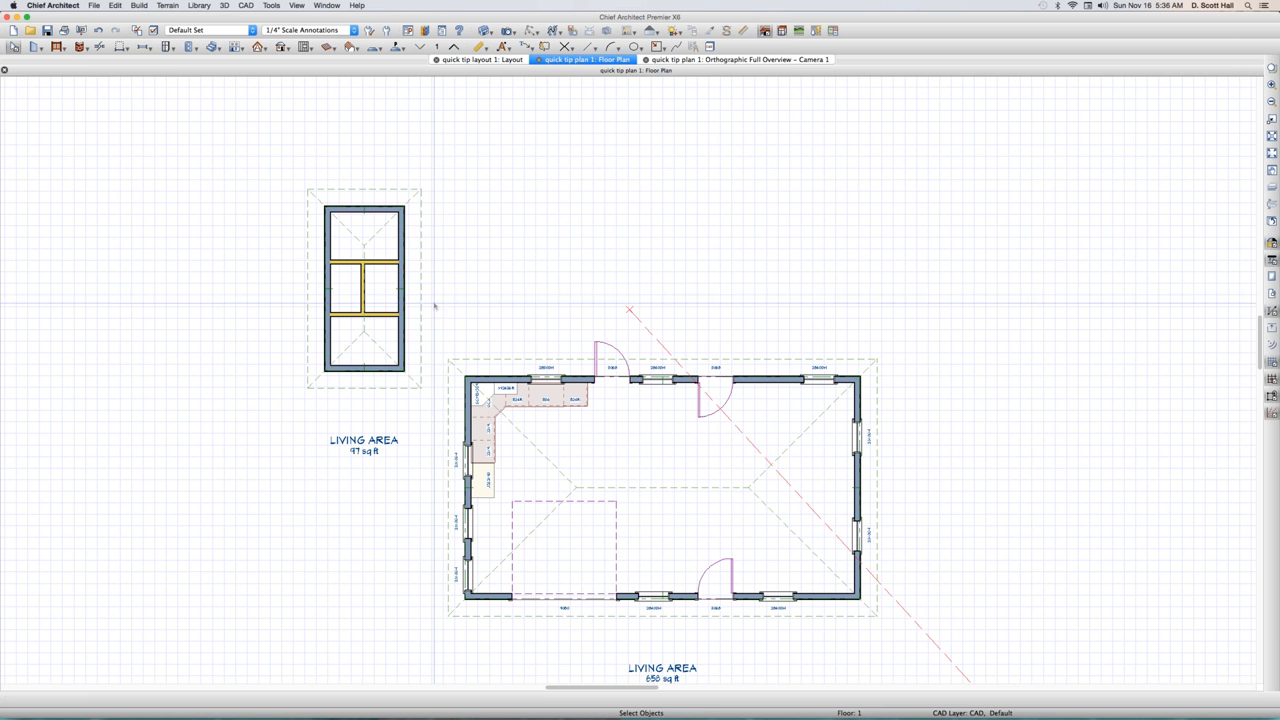
left_click(273, 5)
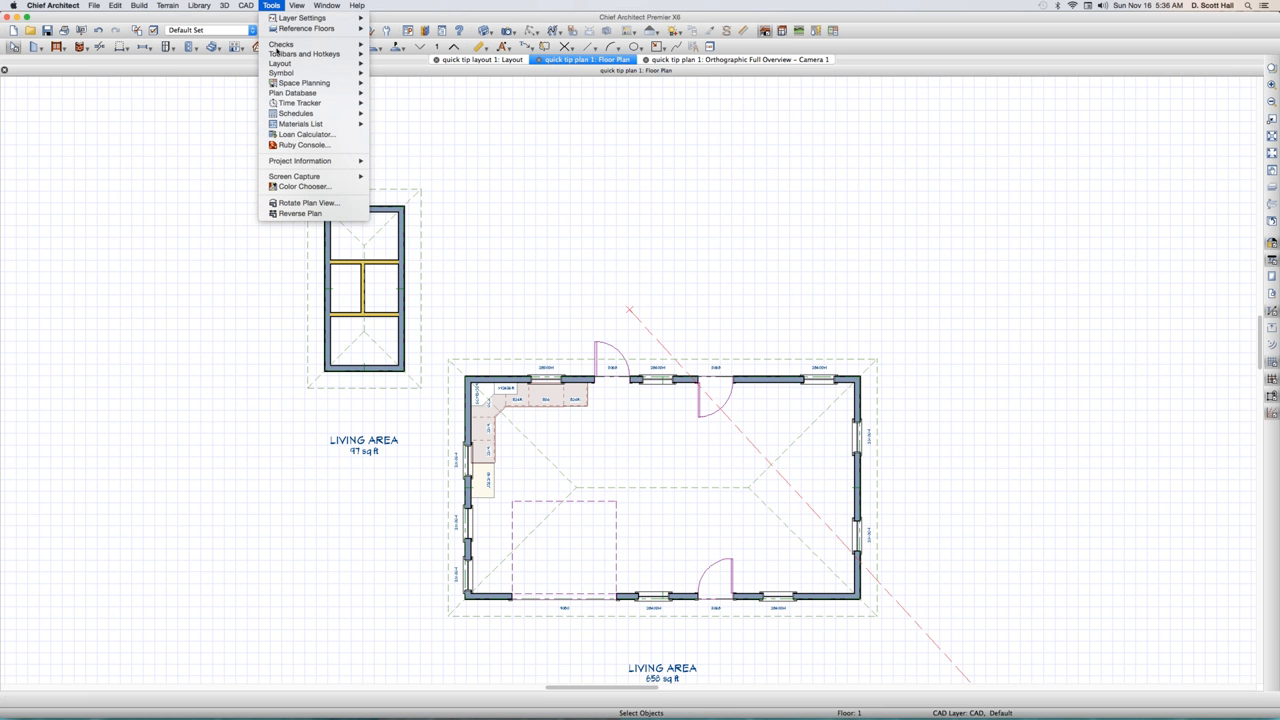
mouse_move(281, 66)
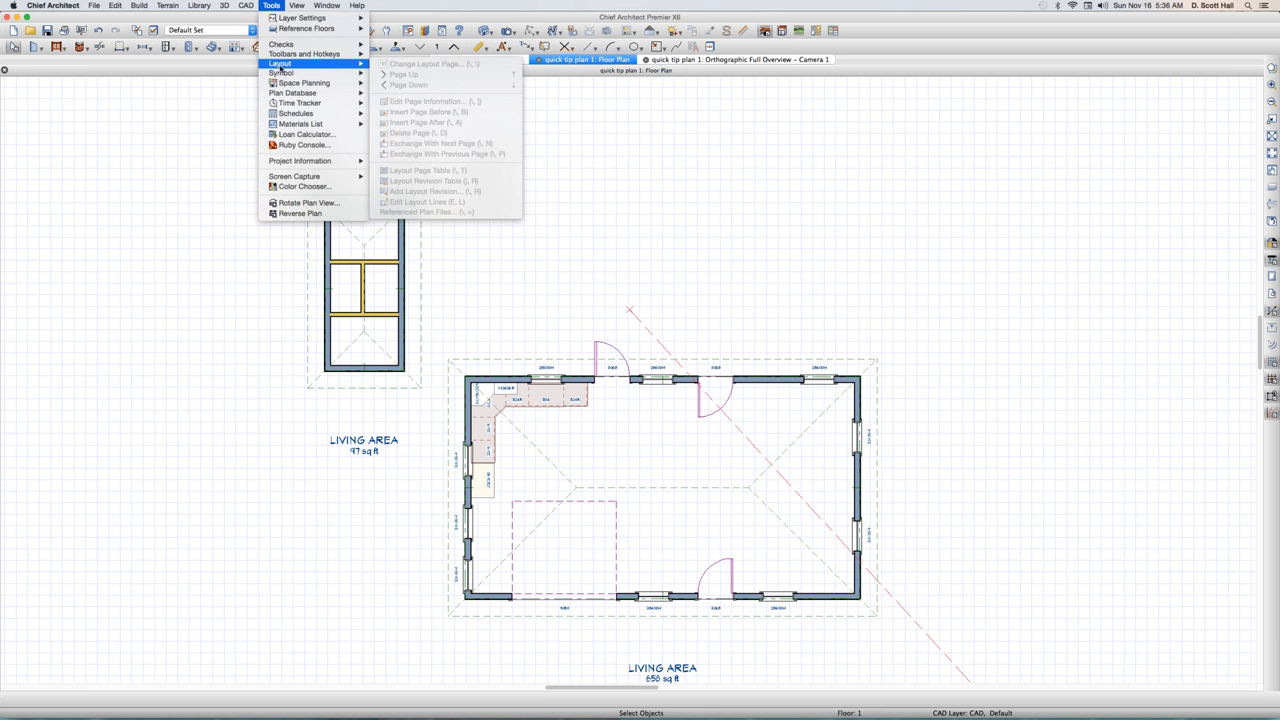
left_click(86, 406)
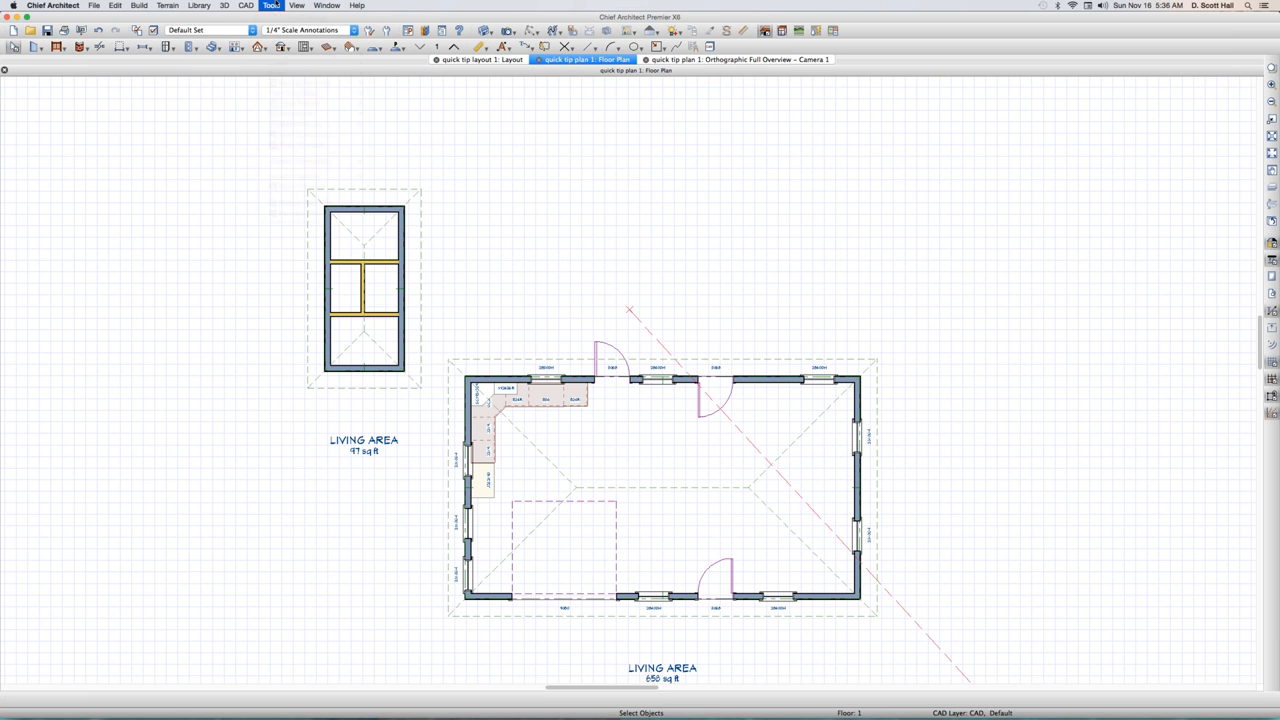
left_click(116, 5)
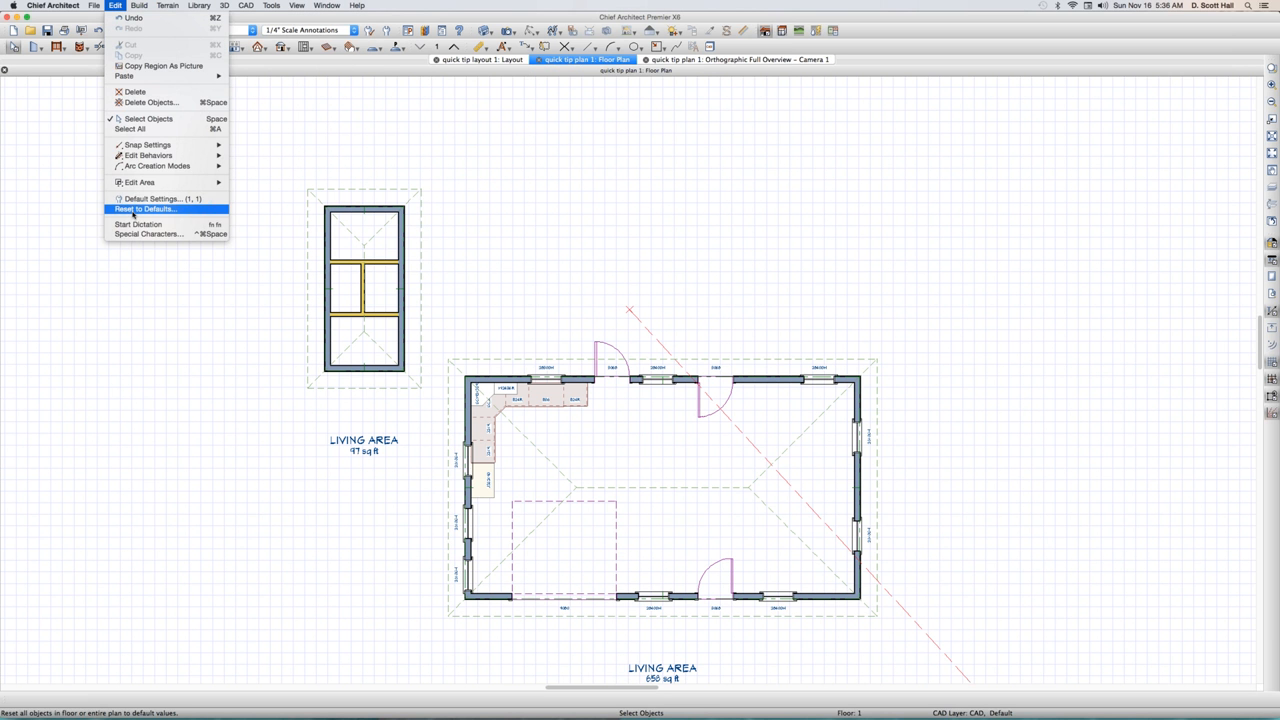
mouse_move(93, 5)
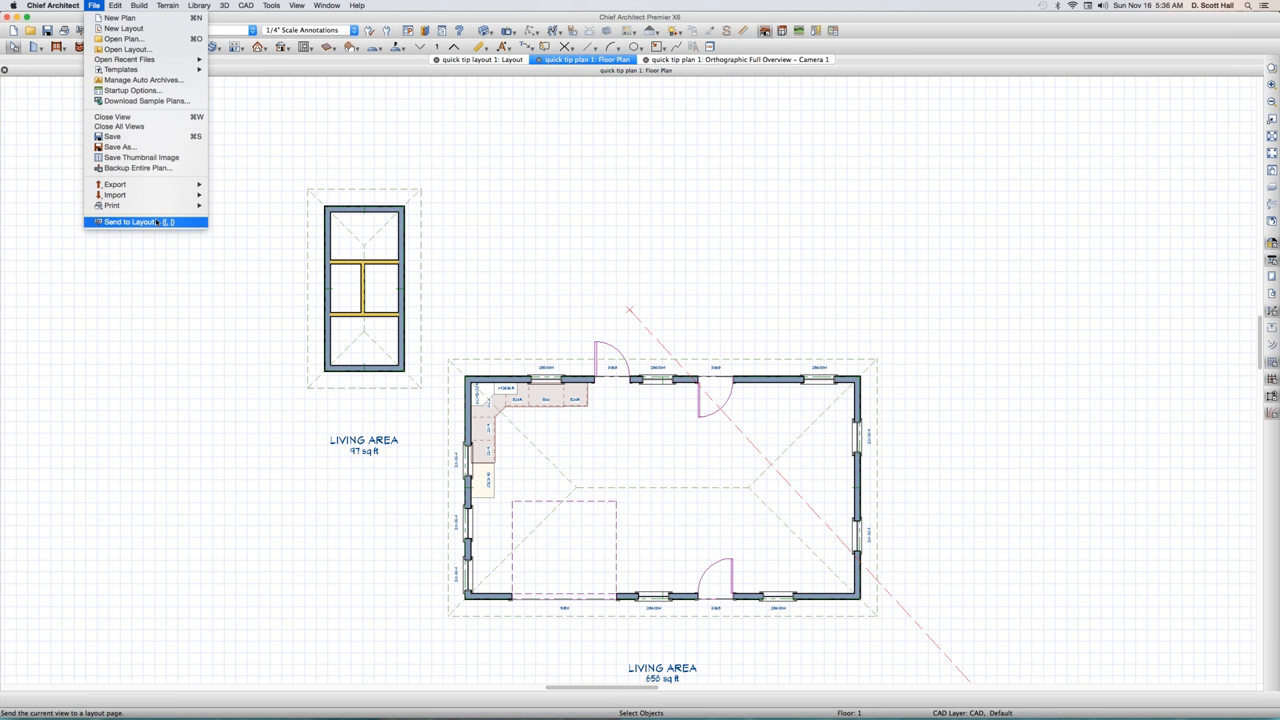
left_click(205, 409)
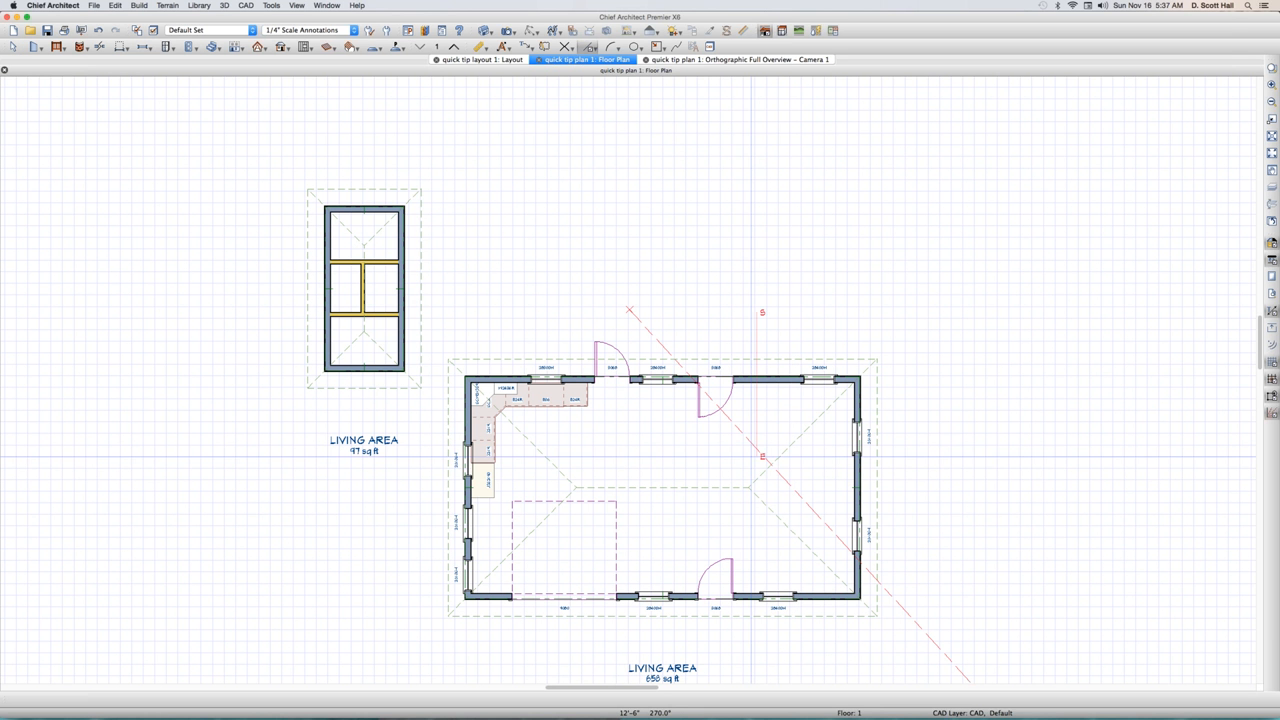
- Draw a vertical CAD line about 13'-10" long across the house's upper wall and center that wall's rightmost window on it
left_click_drag(751, 457, 752, 471)
left_click(755, 426)
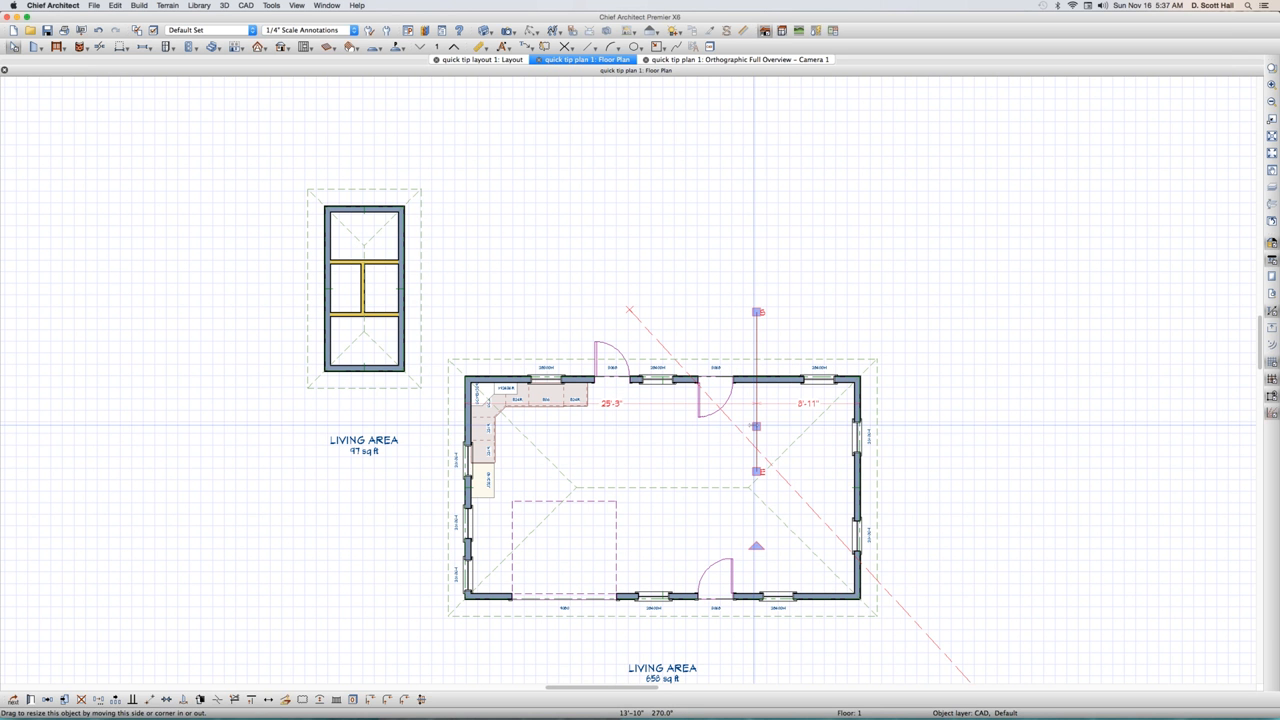
left_click(818, 379)
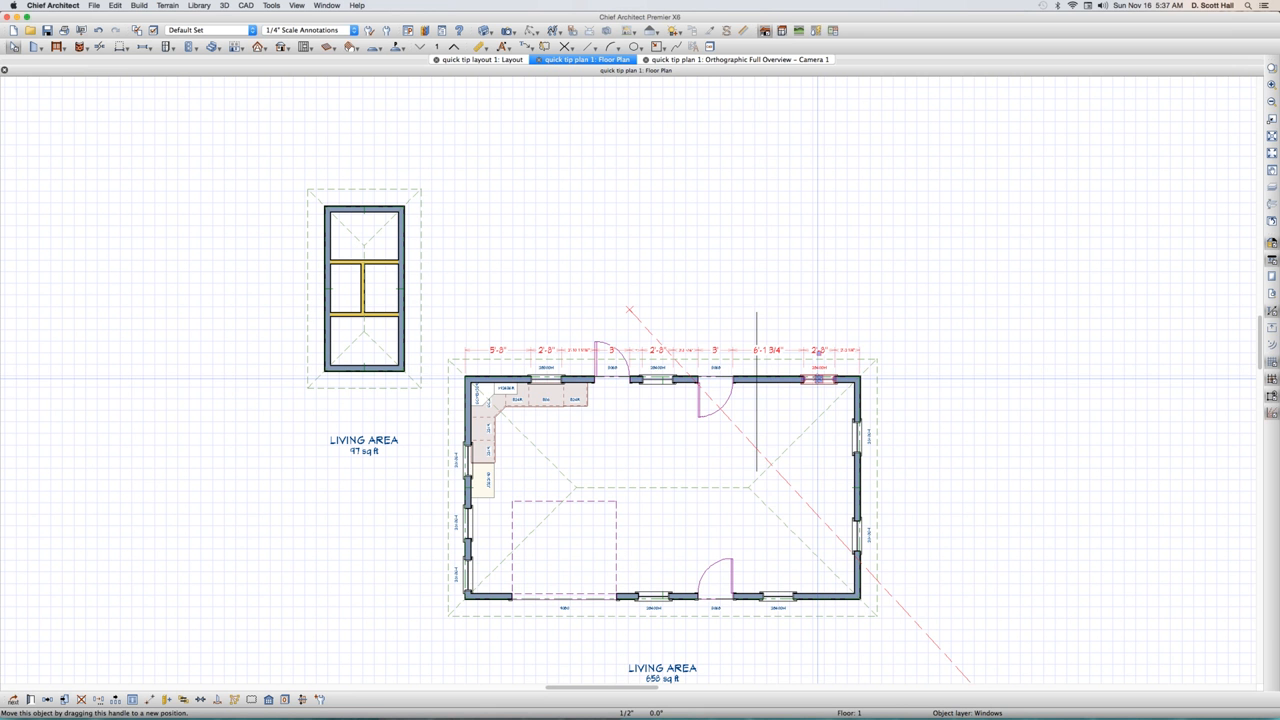
left_click_drag(818, 379, 759, 412)
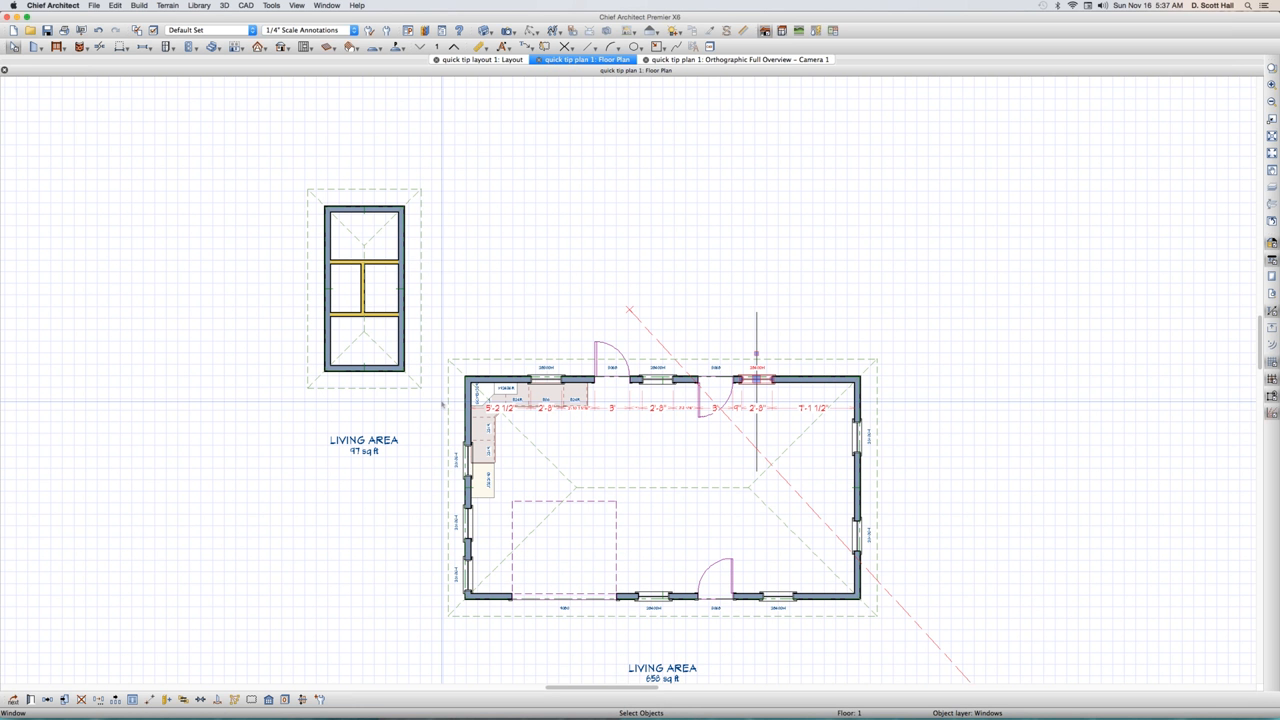
scroll(442, 404, "down", 2)
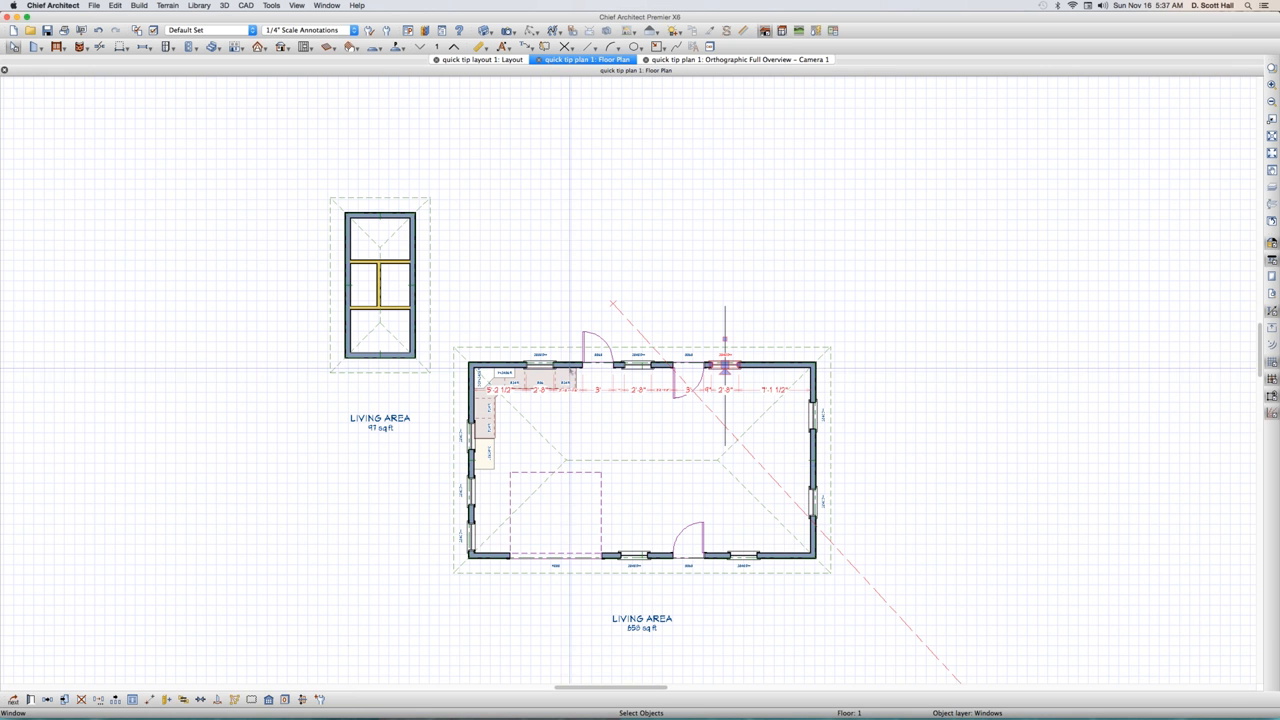
key("Escape")
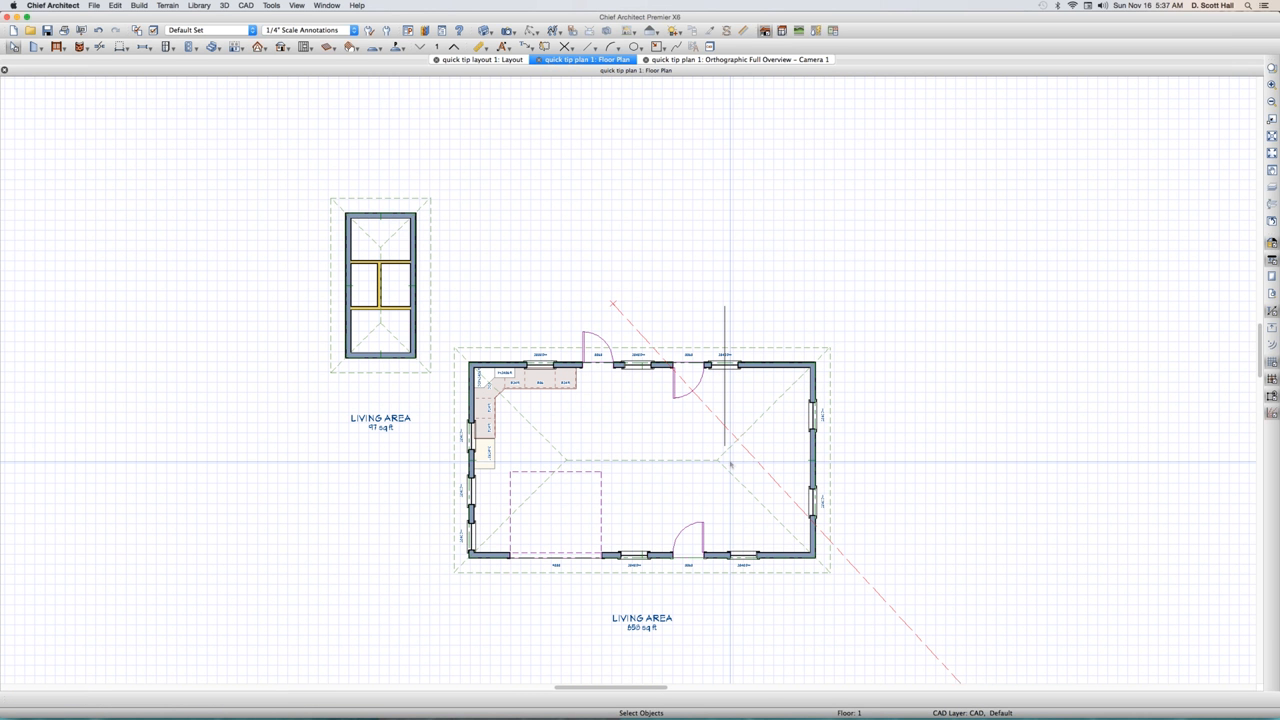
- Switch to the layout and browse its pages from page 11 down to page 2 and back up to page 10
left_click(473, 60)
scroll(470, 200, "down", 1)
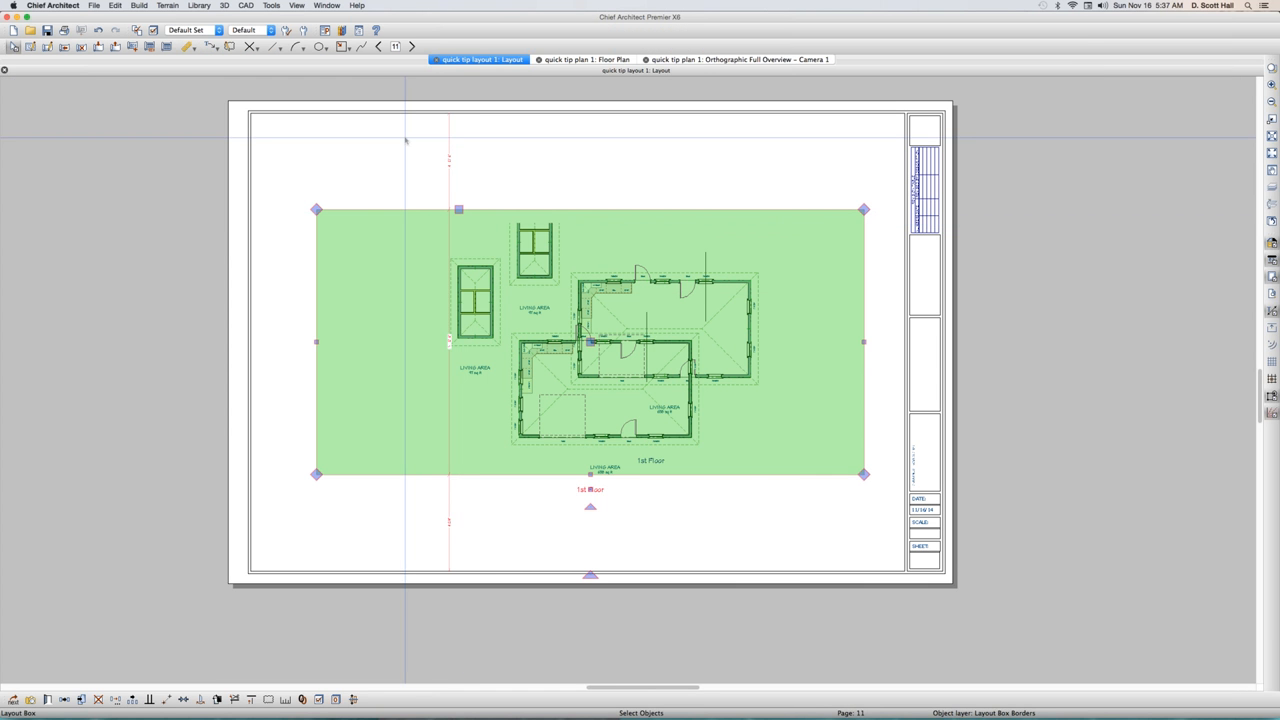
key("Page_Down")
key("Page_Down")
key("Page_Down")
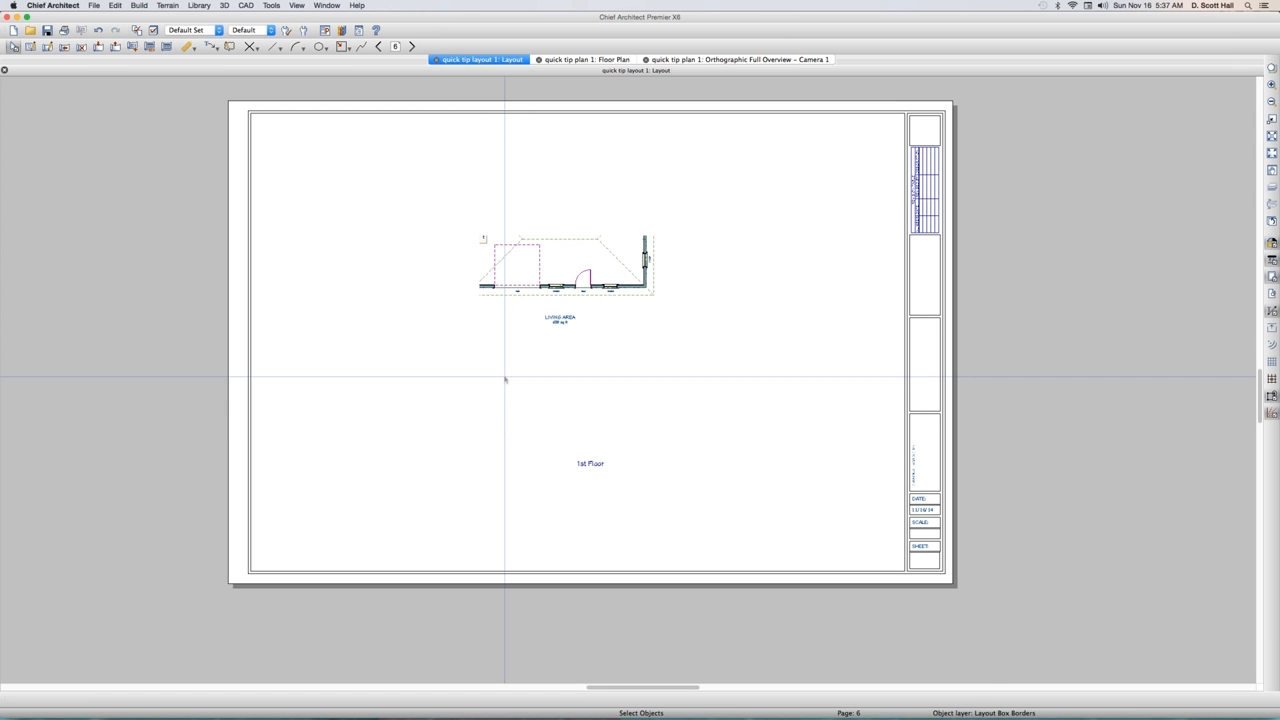
key("Page_Down")
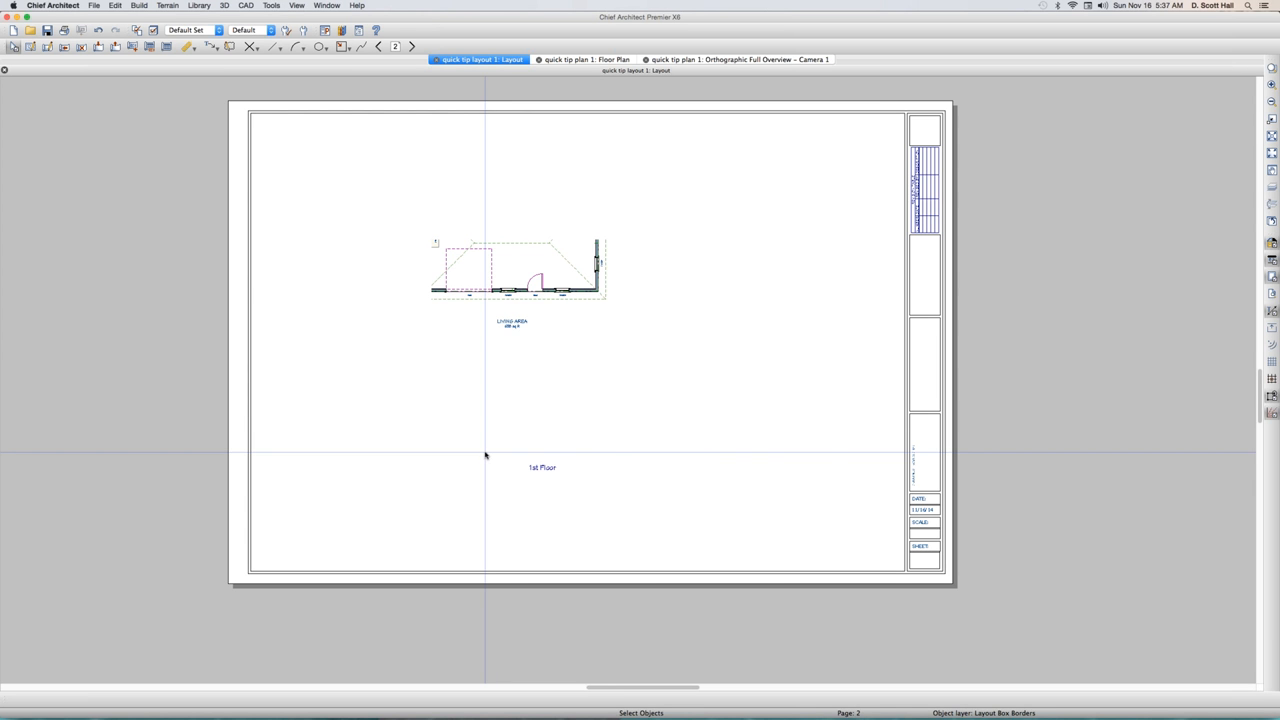
key("Page_Down")
key("Page_Down")
key("Page_Down")
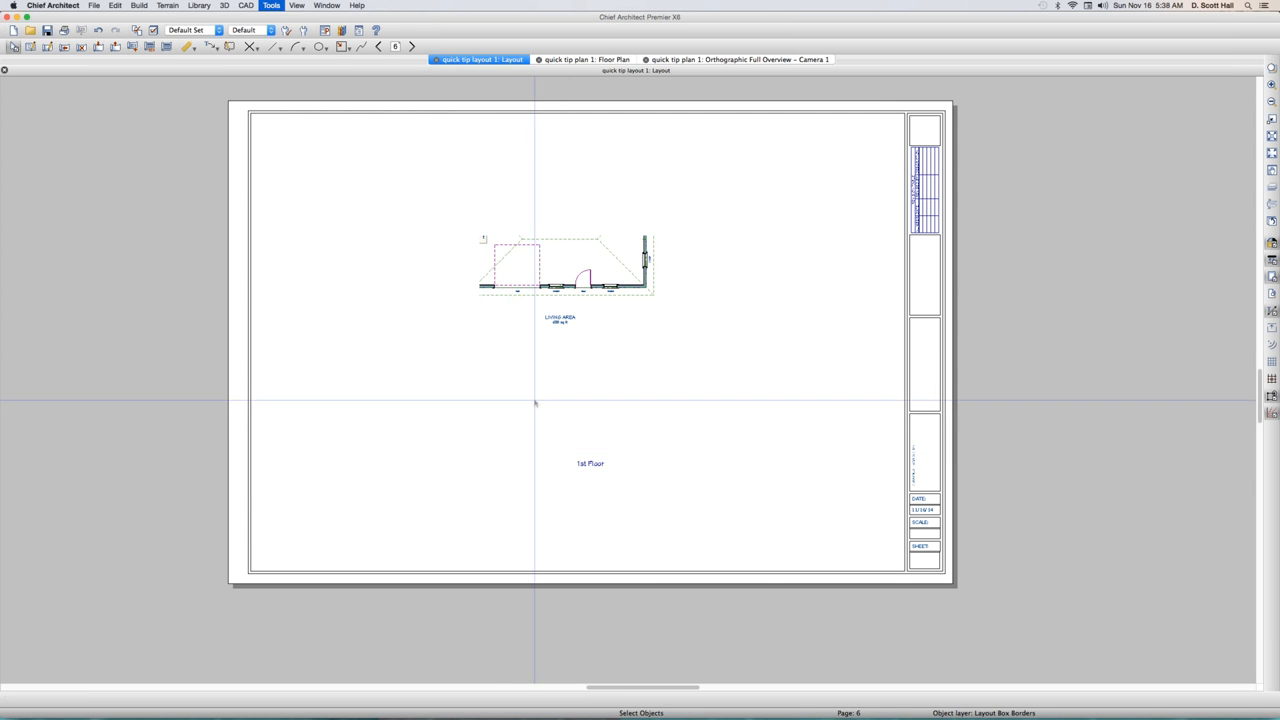
key("Page_Down")
key("Page_Down")
key("Page_Down")
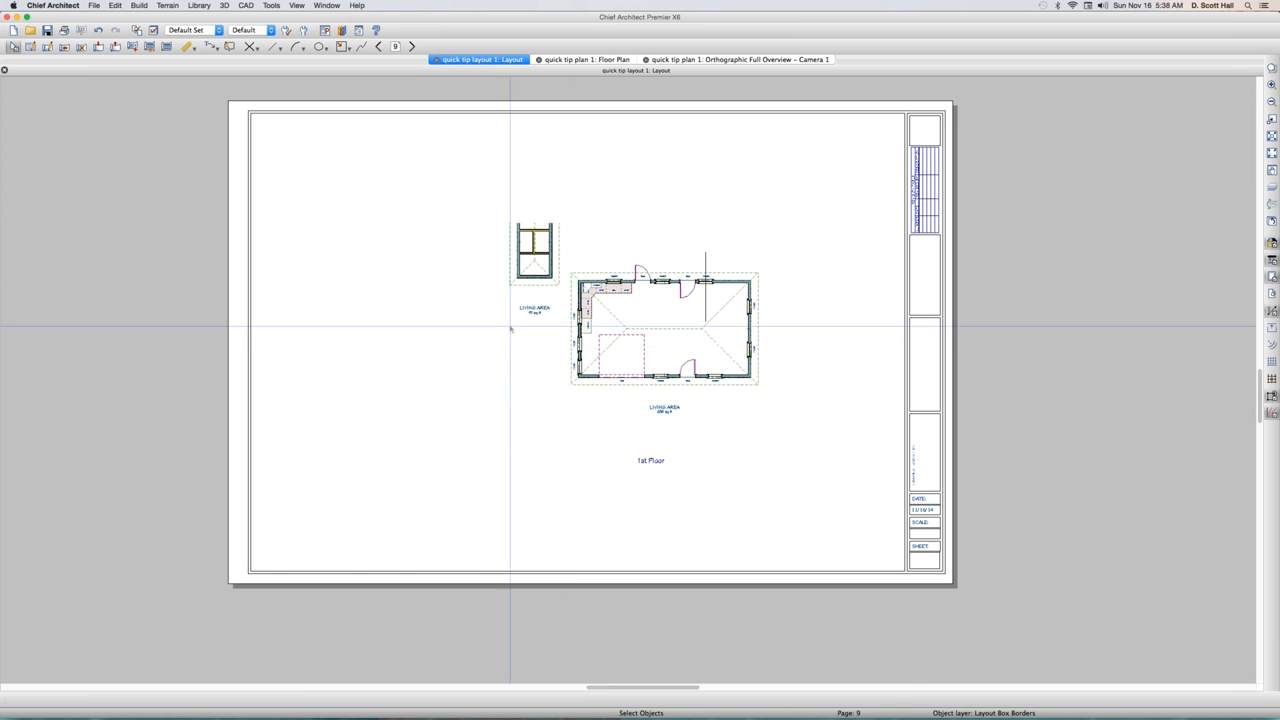
- Delete layout page 10 twice in a row, removing the following page that takes its number along with its items
left_click(587, 320)
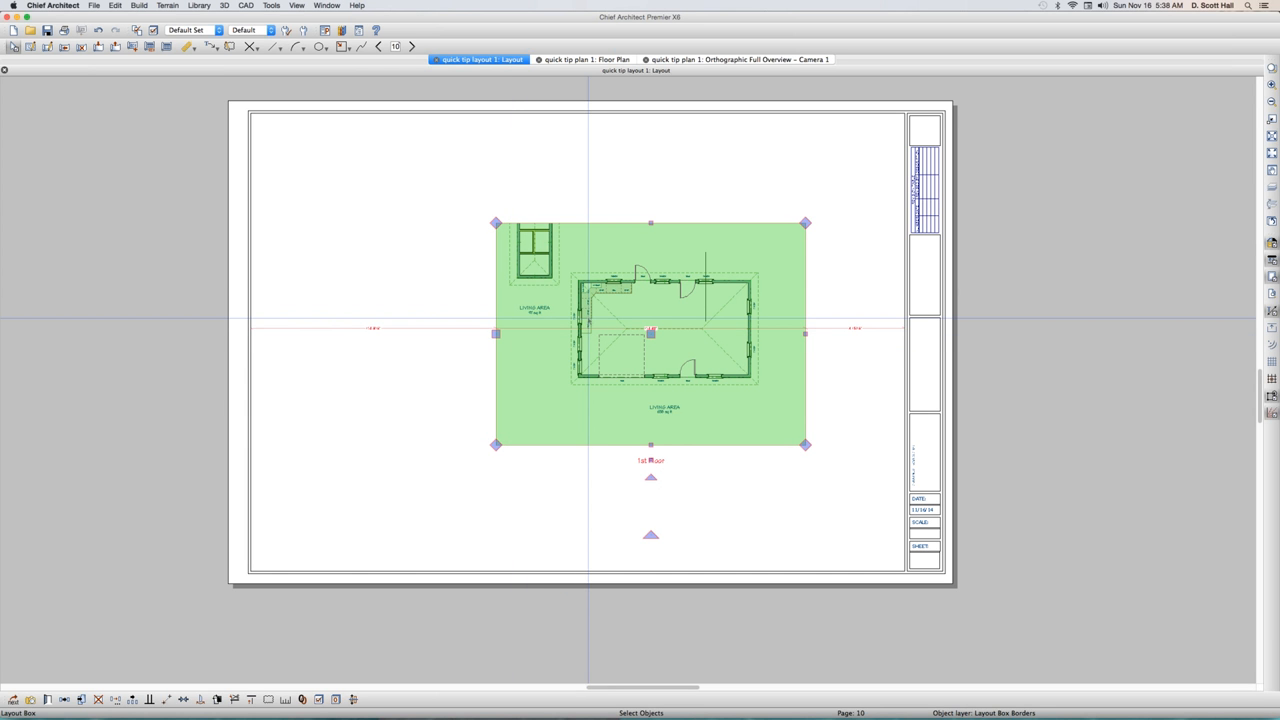
key("Escape")
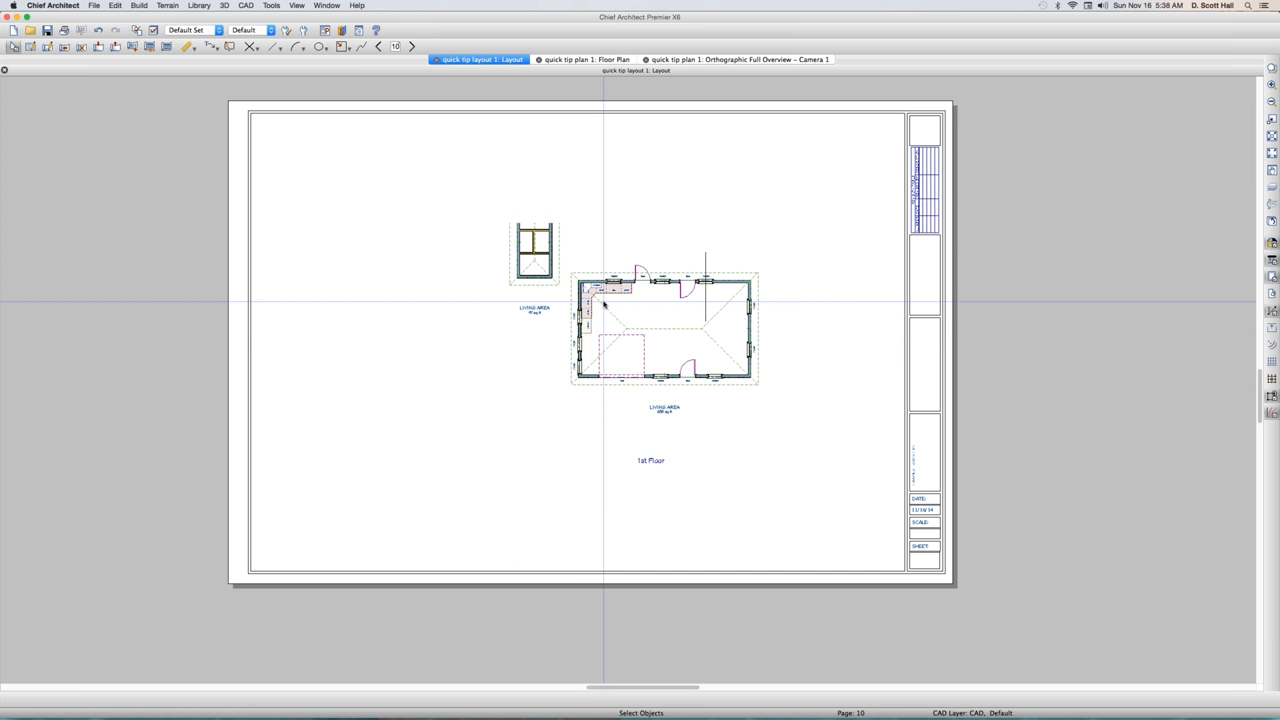
key("Delete")
left_click(705, 383)
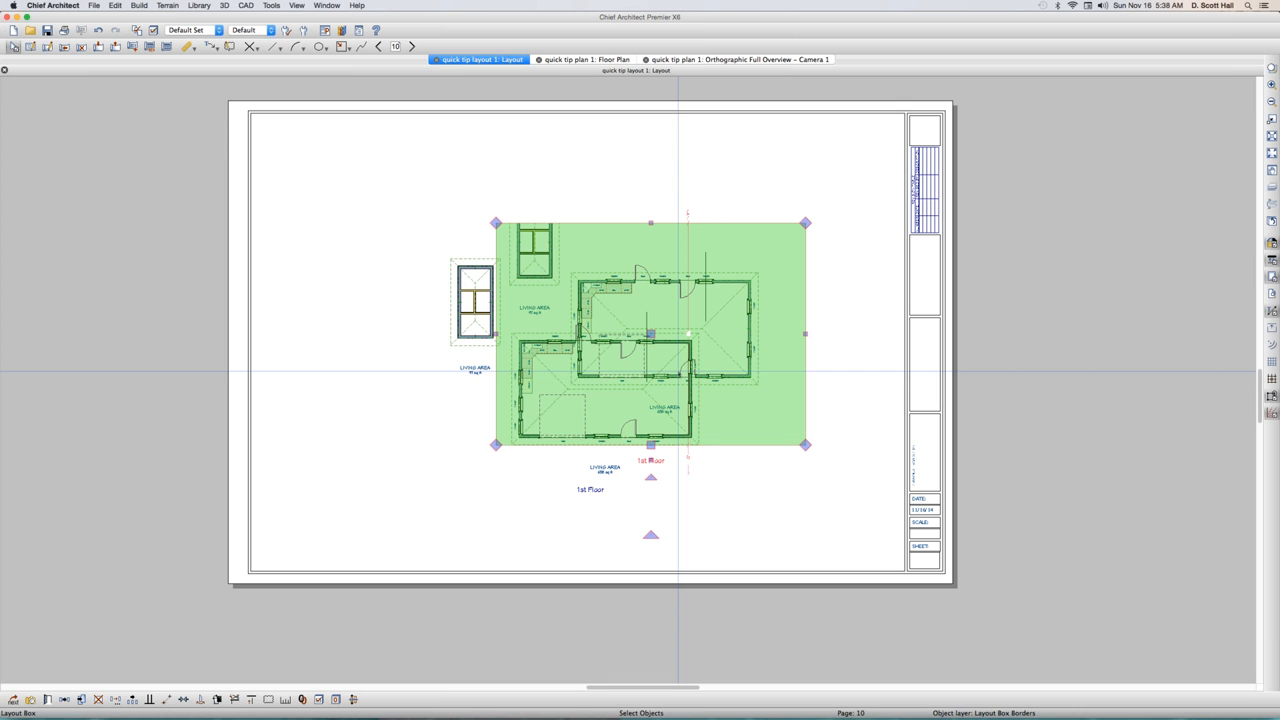
key("Delete")
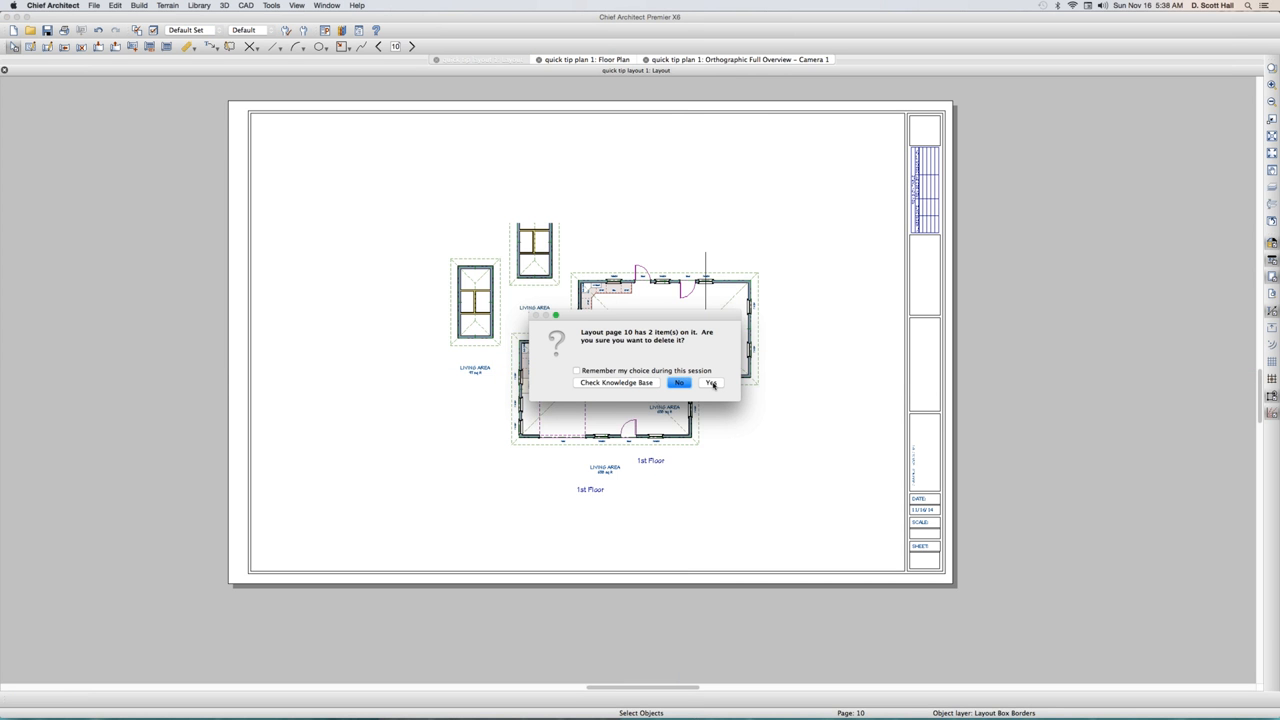
left_click(711, 384)
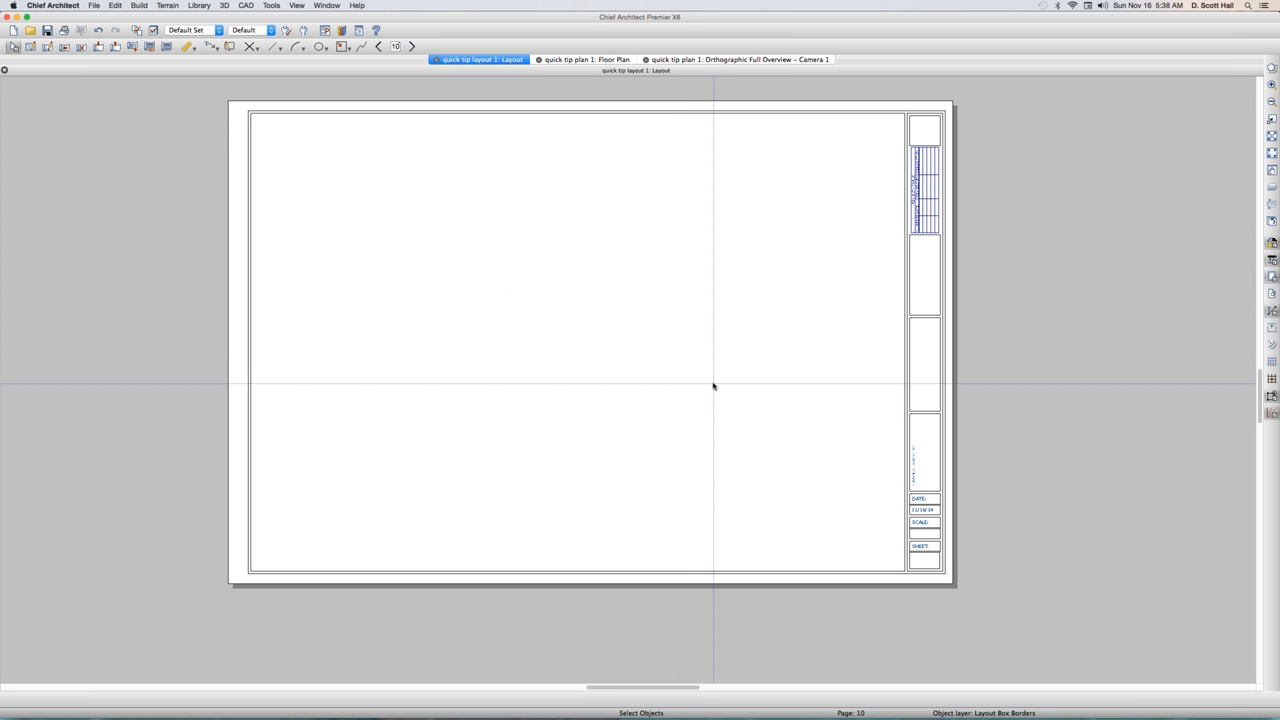
- Delete layout page 8 with its item and go back through the layout to page 1
key("Page_Up")
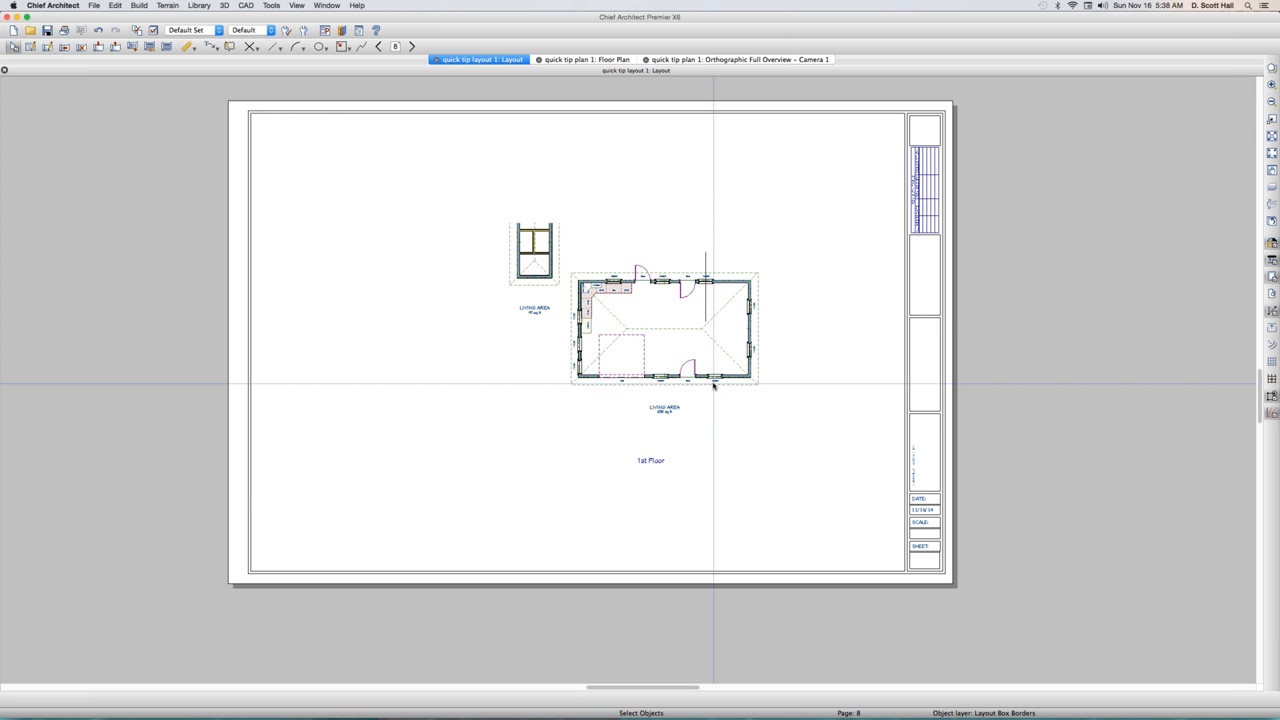
key("Delete")
left_click(711, 384)
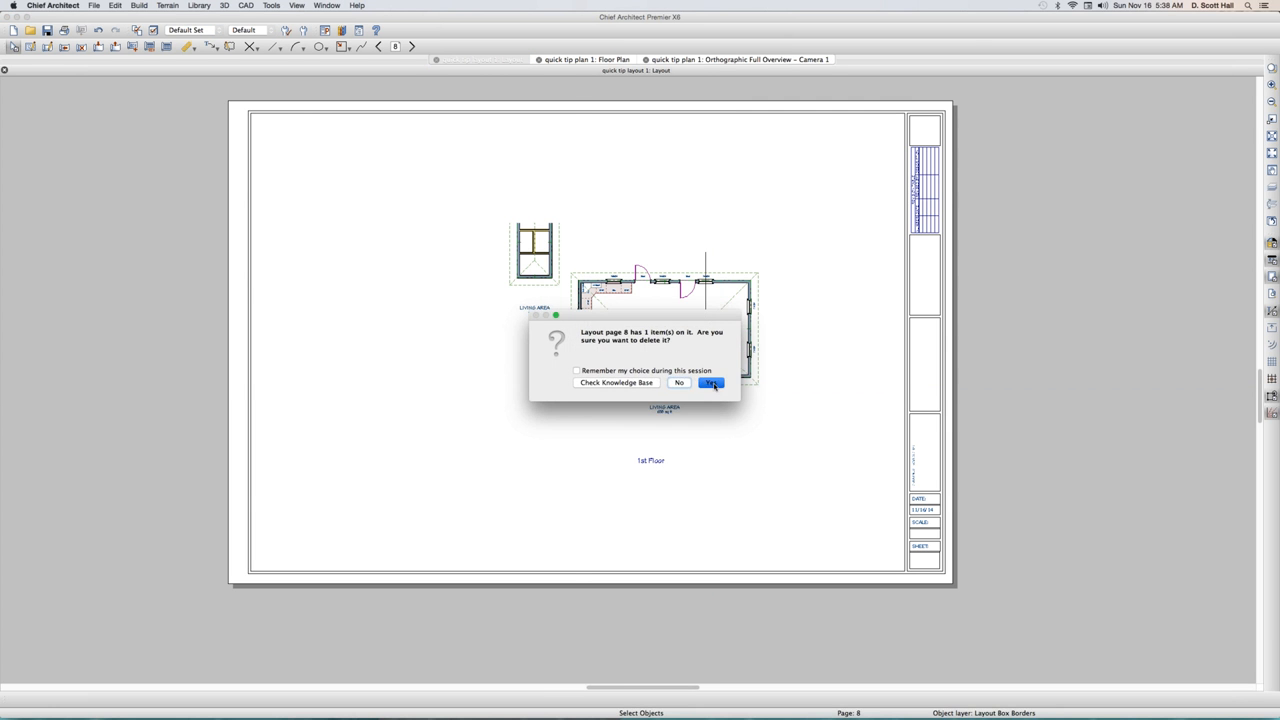
key("Page_Up")
key("Page_Up")
key("Page_Up")
key("Page_Up")
key("Page_Up")
key("Page_Up")
key("Page_Up")
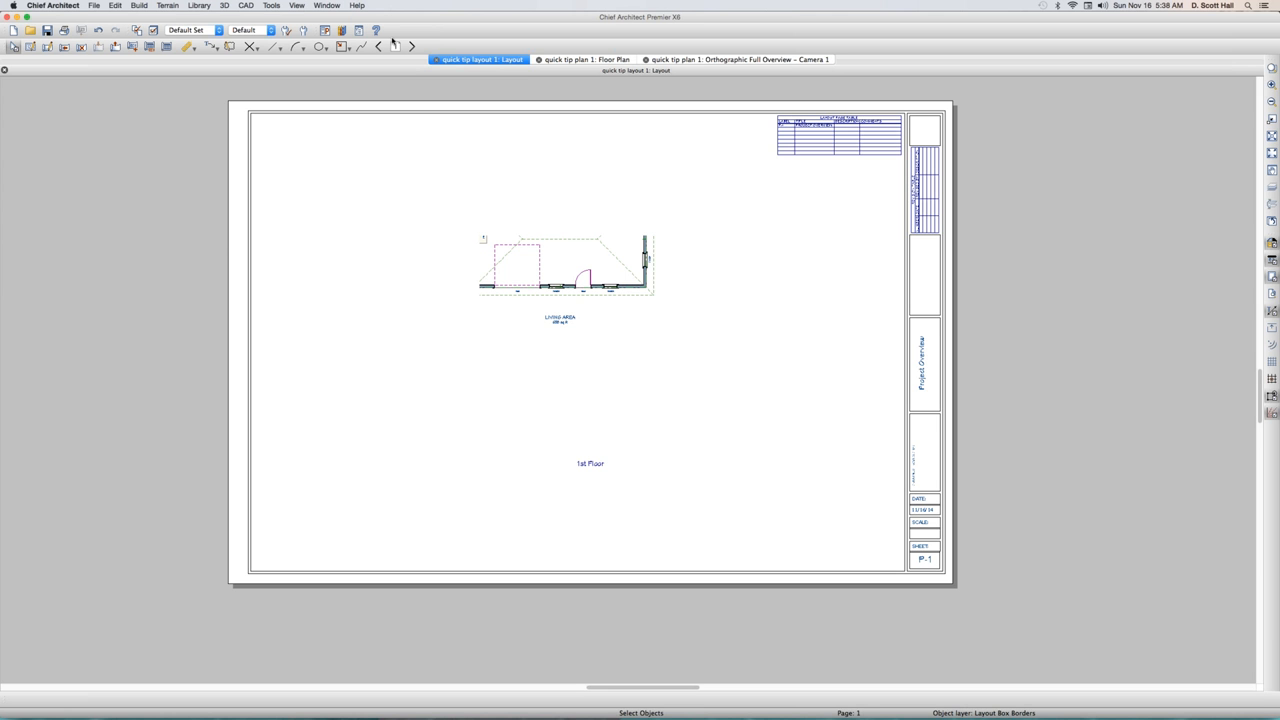
- On layout page 2, stretch the layout box's upper-left corner outward to near the sheet border to uncover the cropped plan
key("Page_Down")
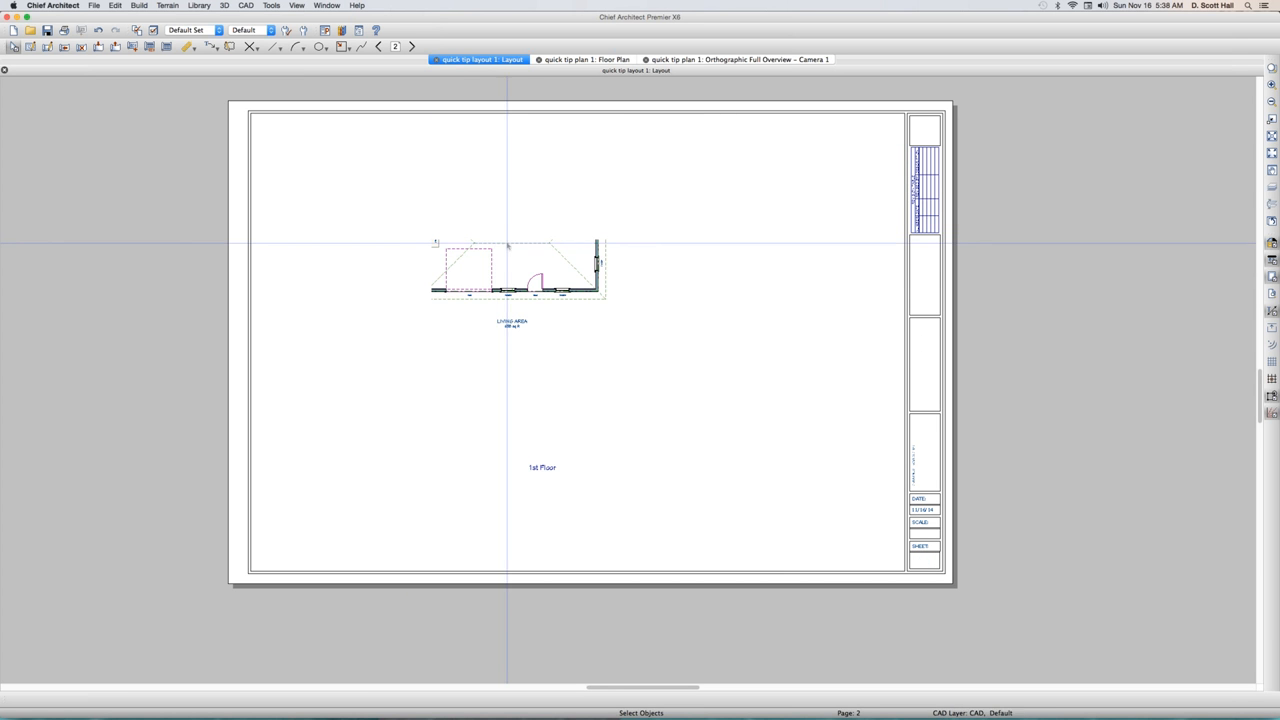
left_click(497, 241)
left_click_drag(431, 240, 309, 122)
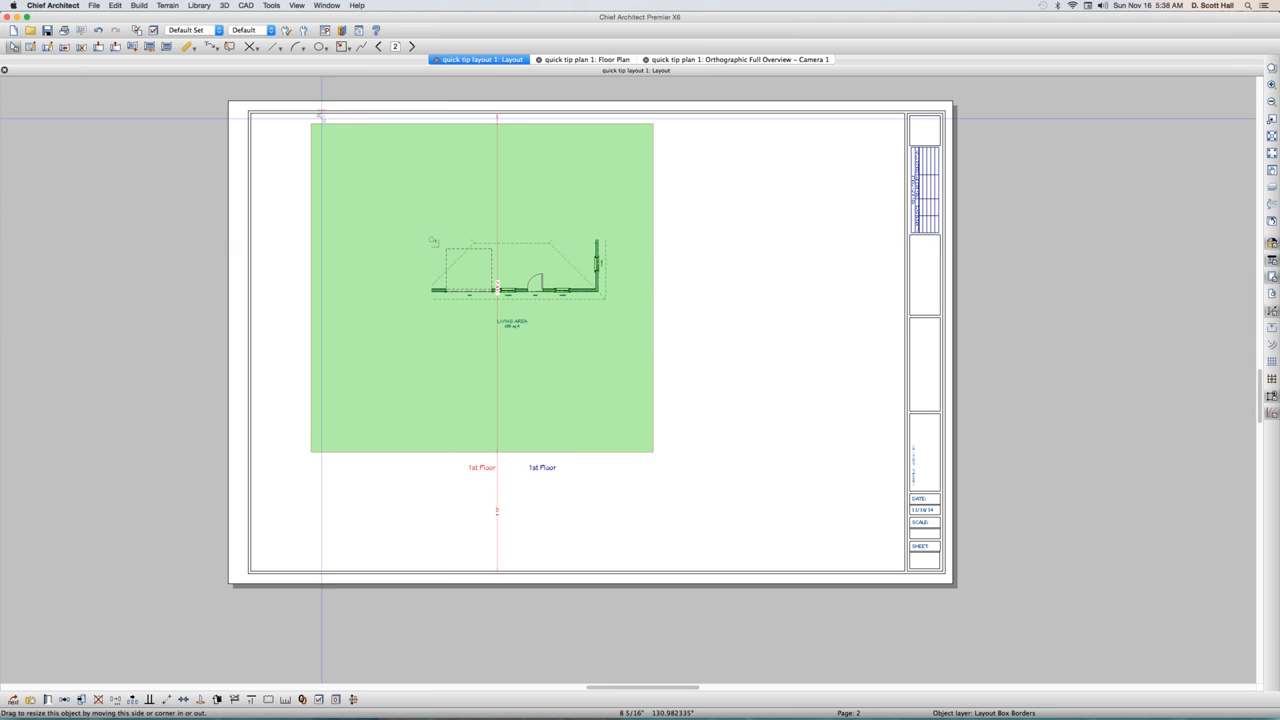
- On layout page 1, enlarge the layout box from its upper-left corner to uncover the whole plan and move it down onto the sheet
key("Page_Up")
left_click(490, 276)
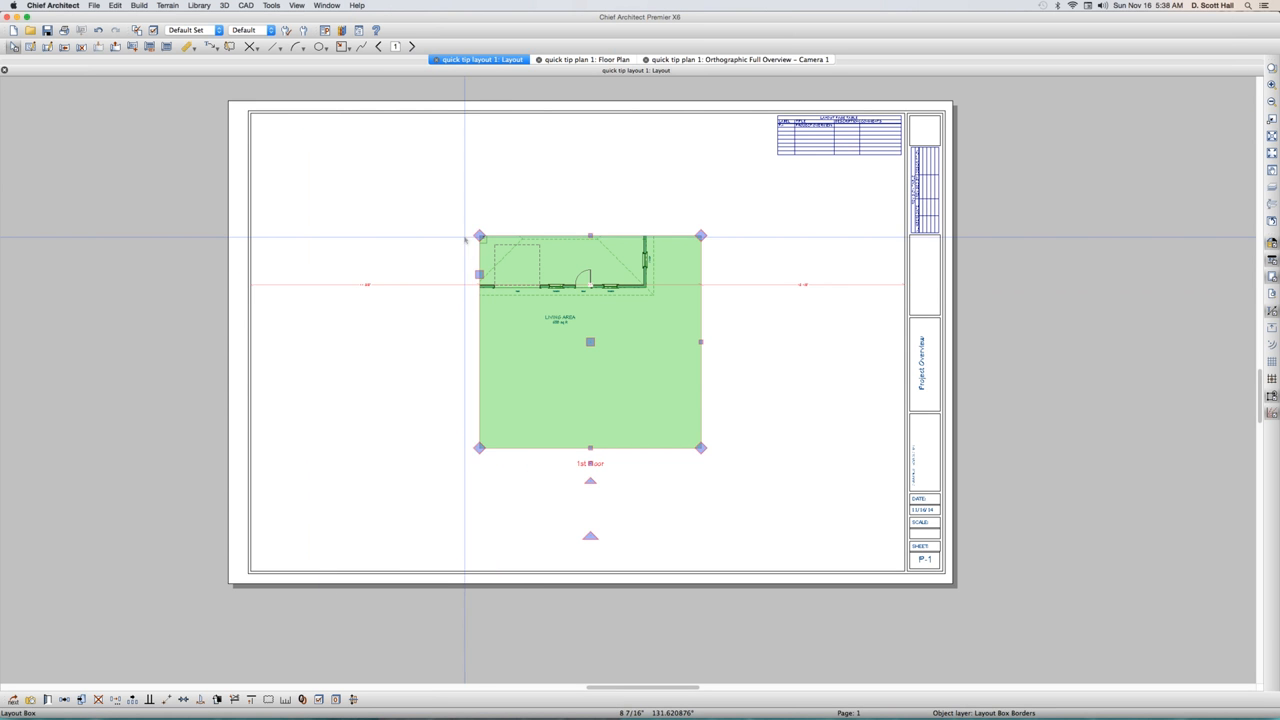
left_click_drag(476, 234, 312, 80)
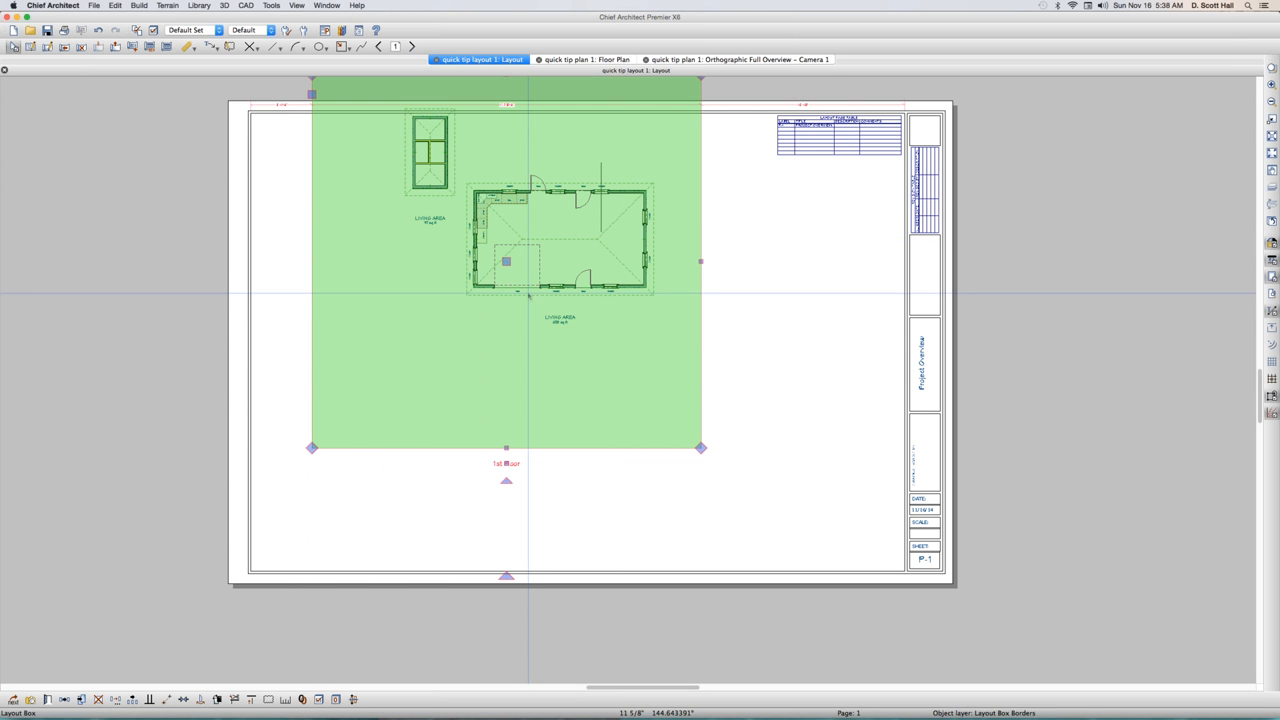
left_click_drag(505, 262, 506, 353)
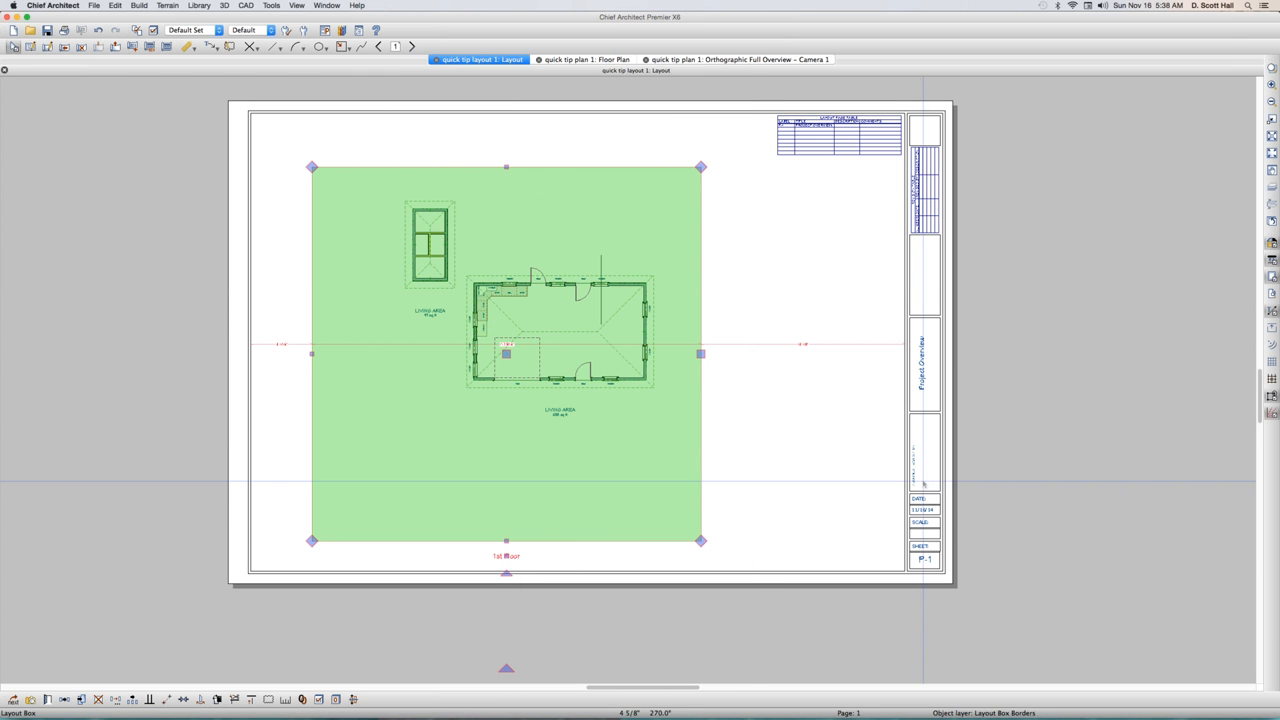
left_click_drag(872, 480, 1021, 601)
- Page through layout pages 2, 1 and 0 to check the resized plan views and the page template
key("Page_Up")
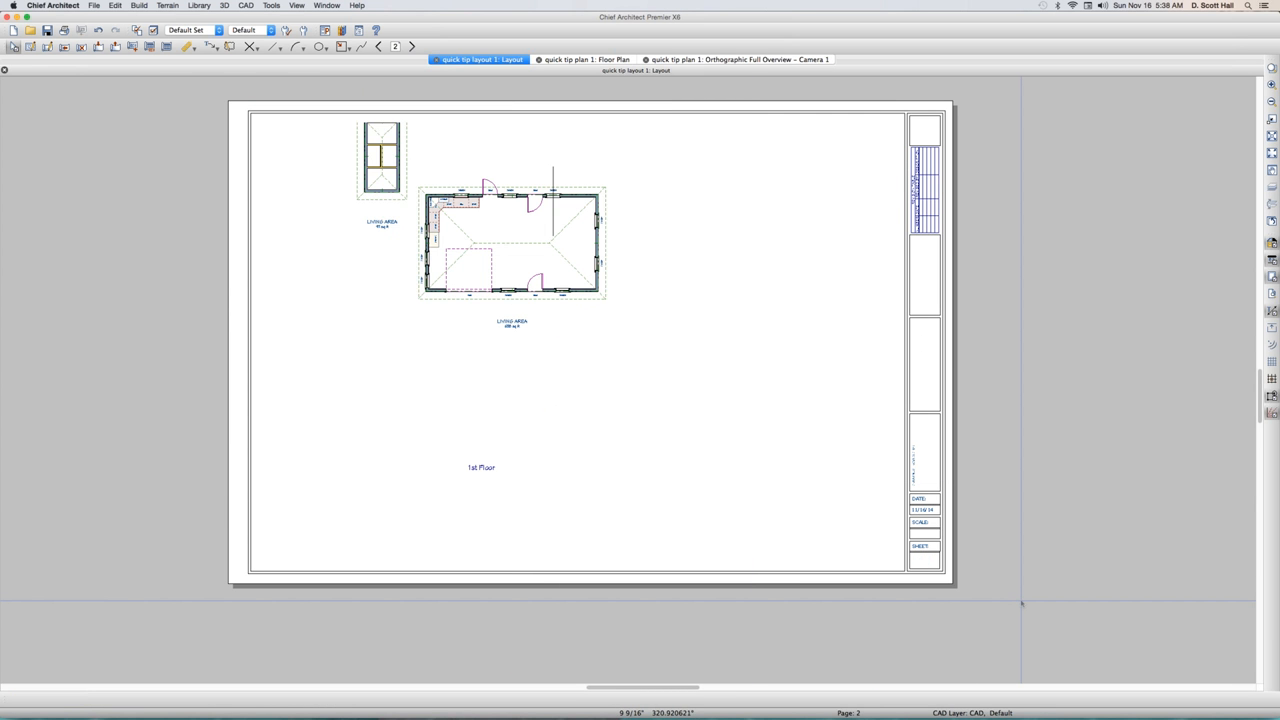
key("Page_Down")
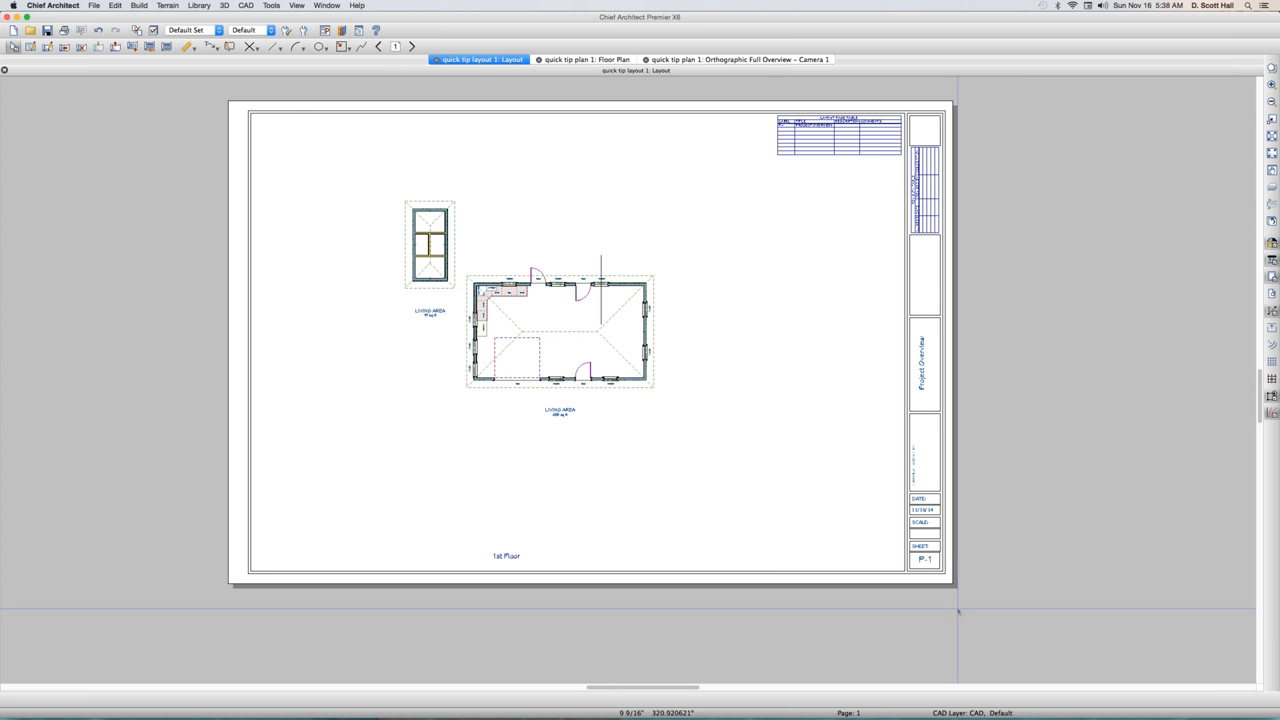
key("Page_Down")
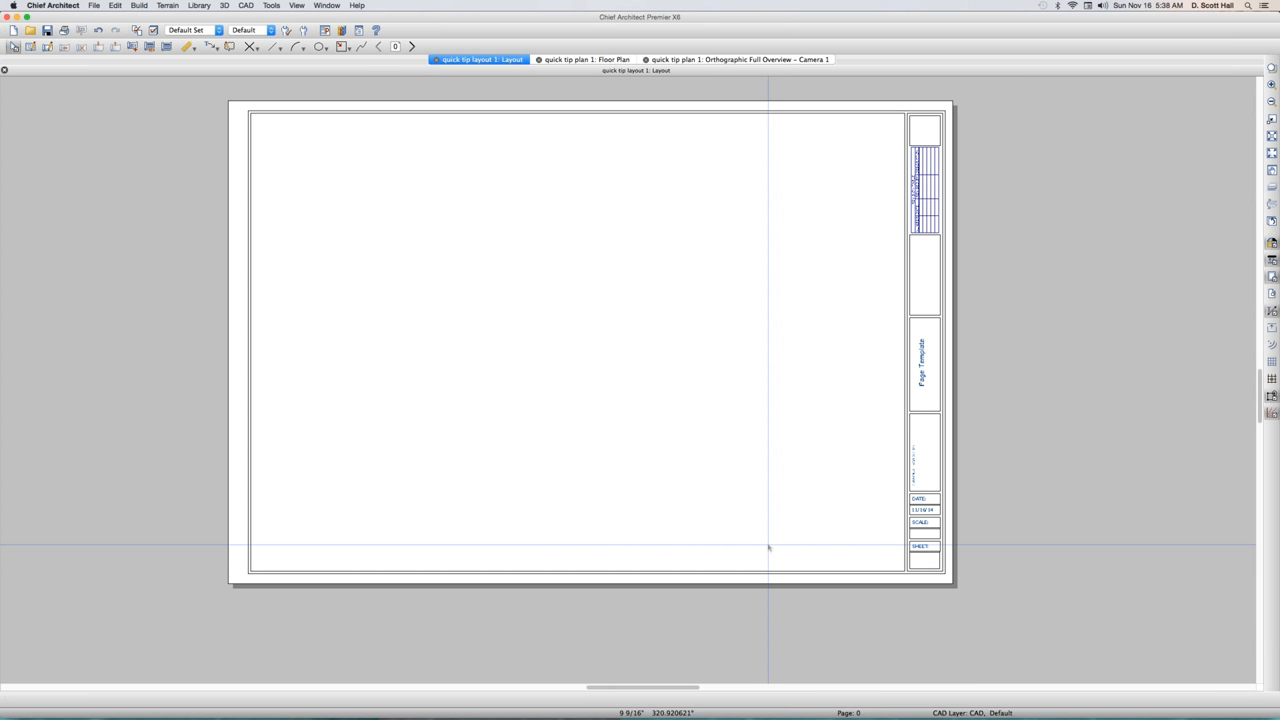
key("Page_Up")
key("Page_Up")
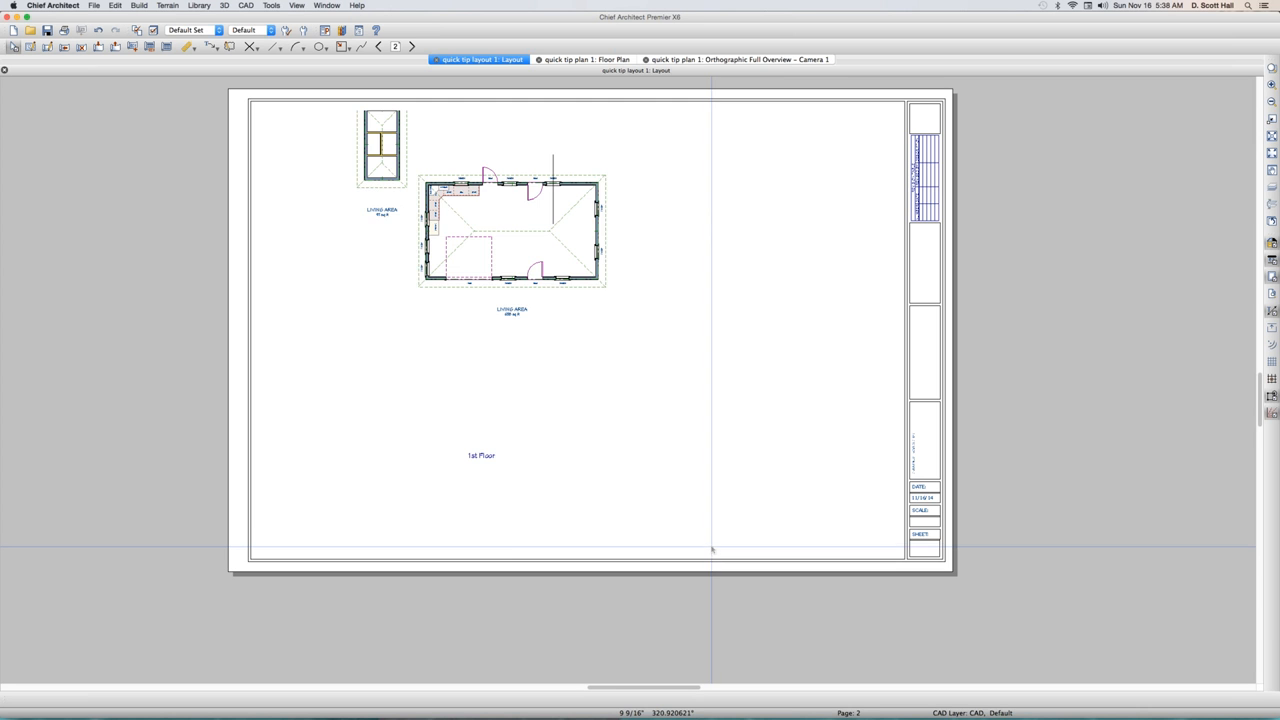
key("Page_Down")
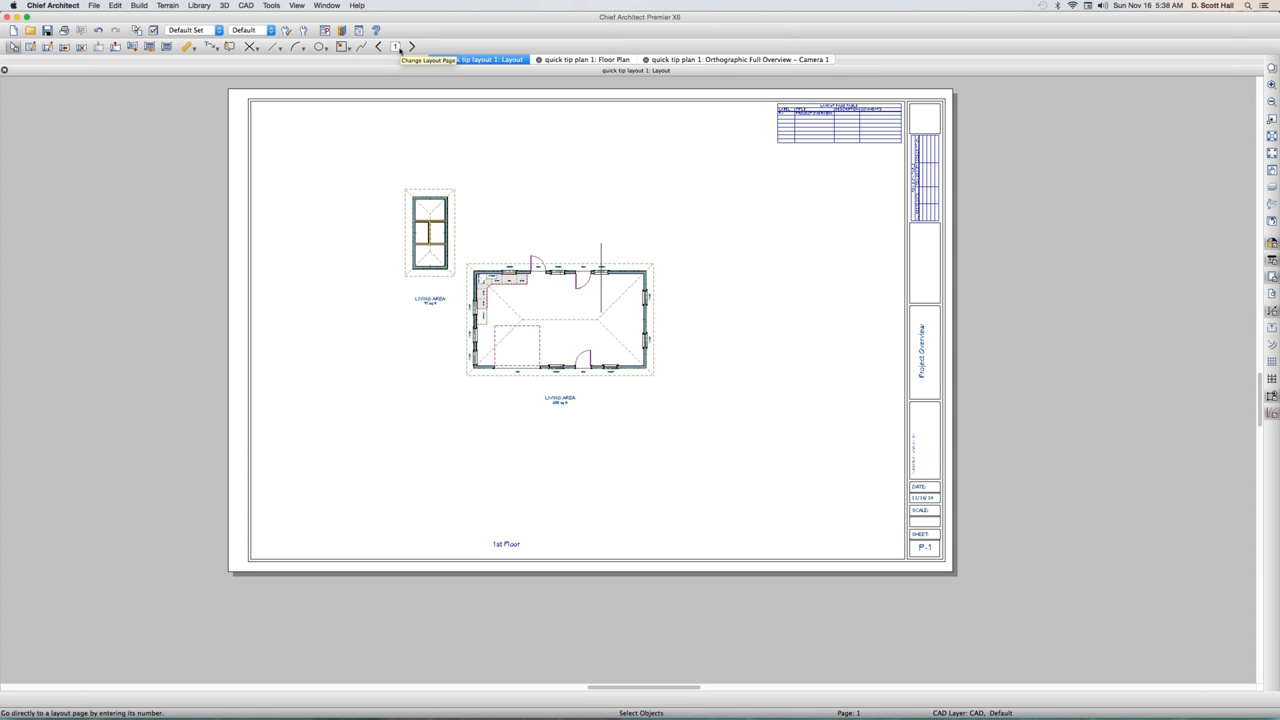
- Look up the Delete Page command and its hotkey among the layout tools, and undo the deletion of layout page 2
key("Page_Up")
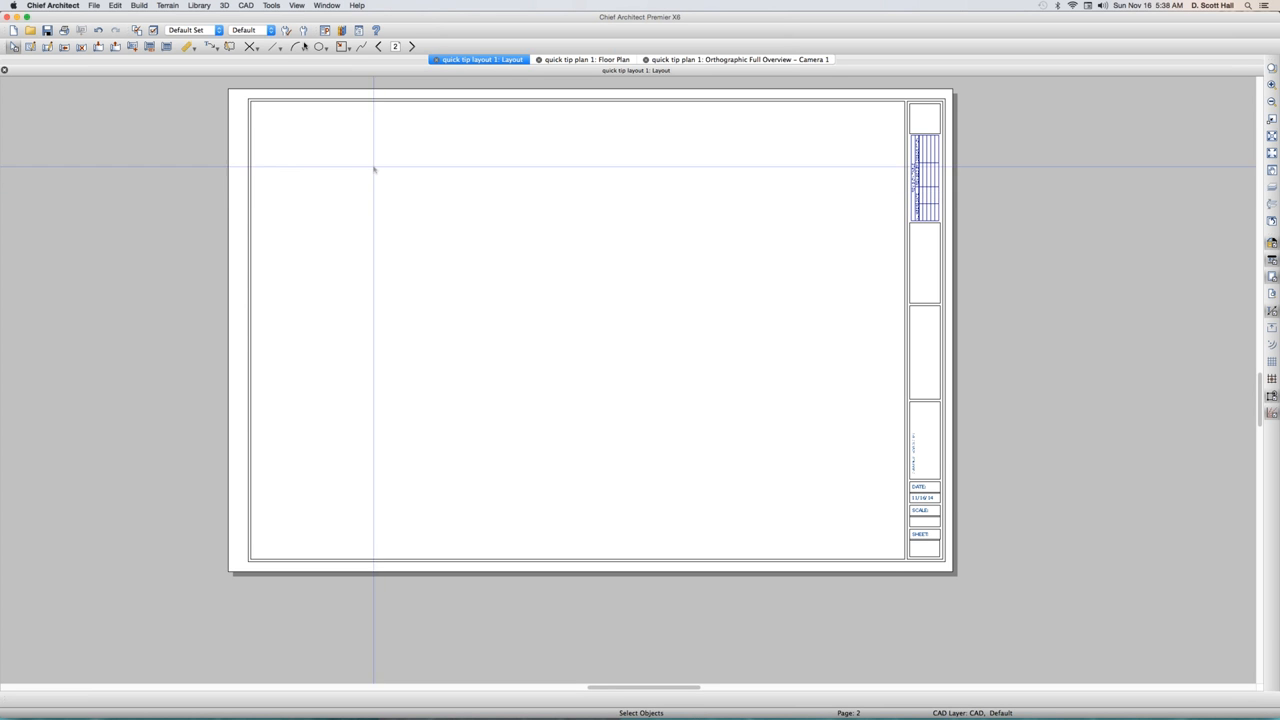
left_click(272, 6)
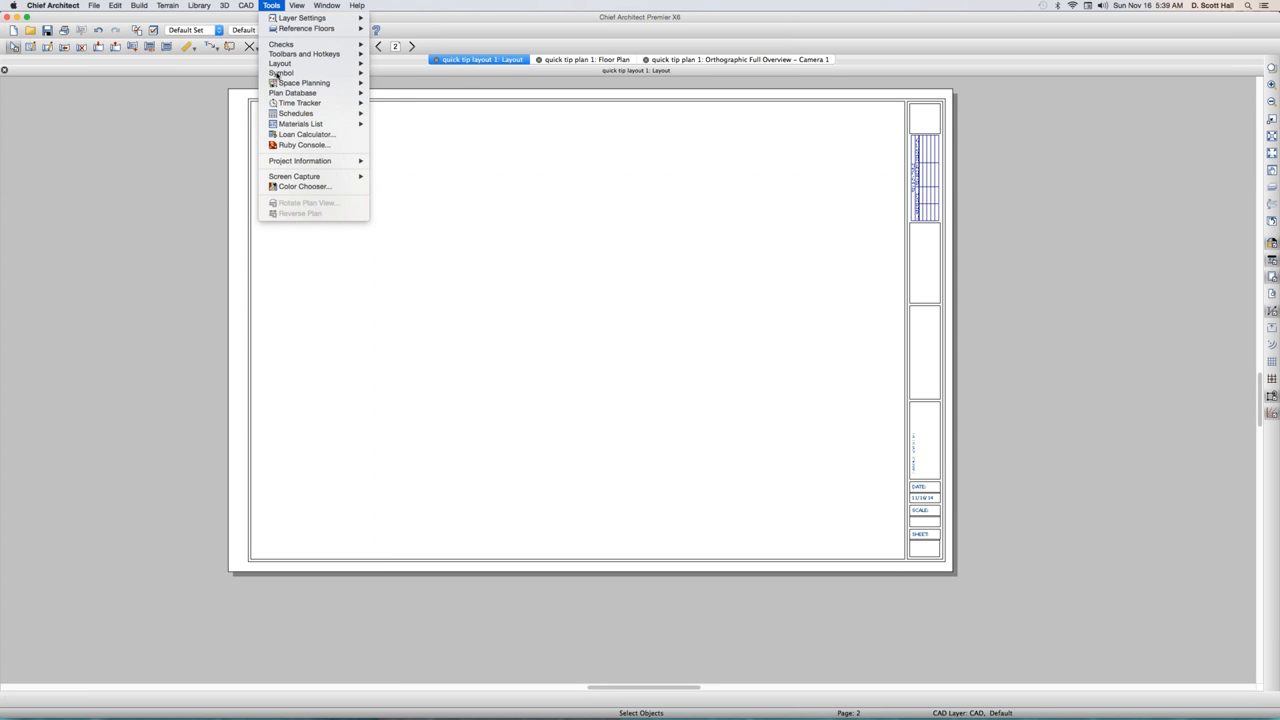
mouse_move(310, 63)
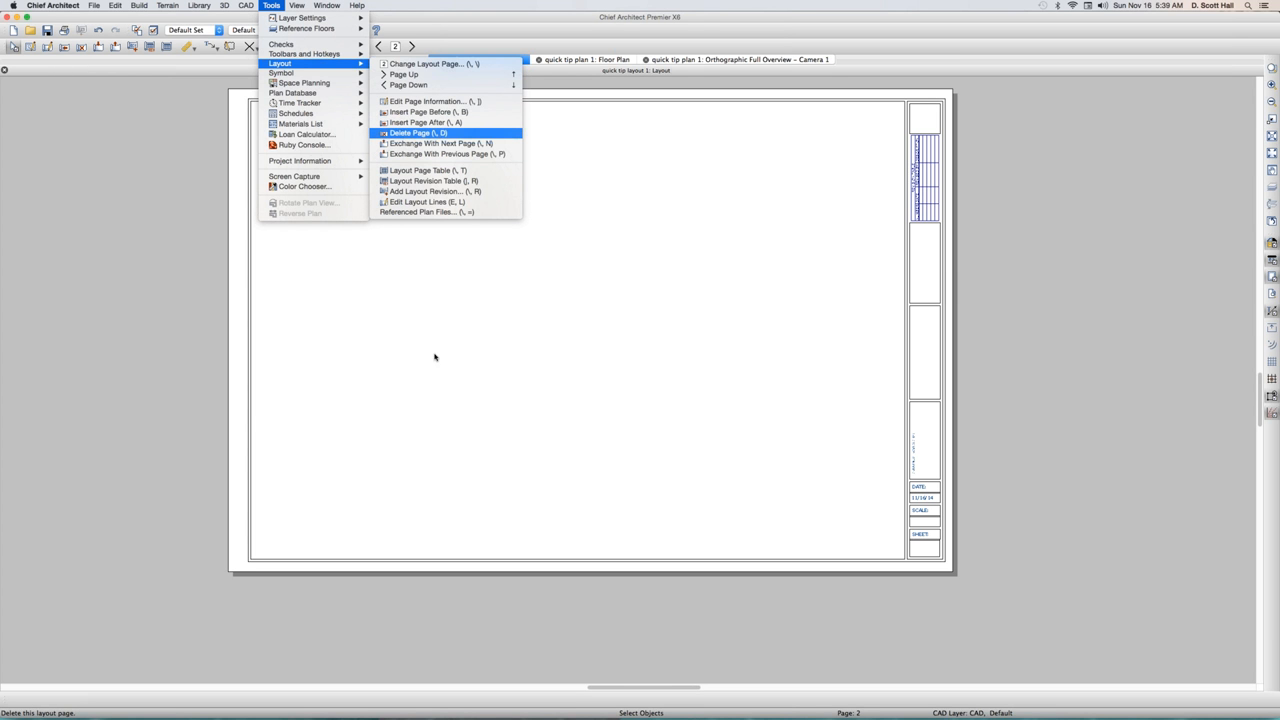
left_click(489, 354)
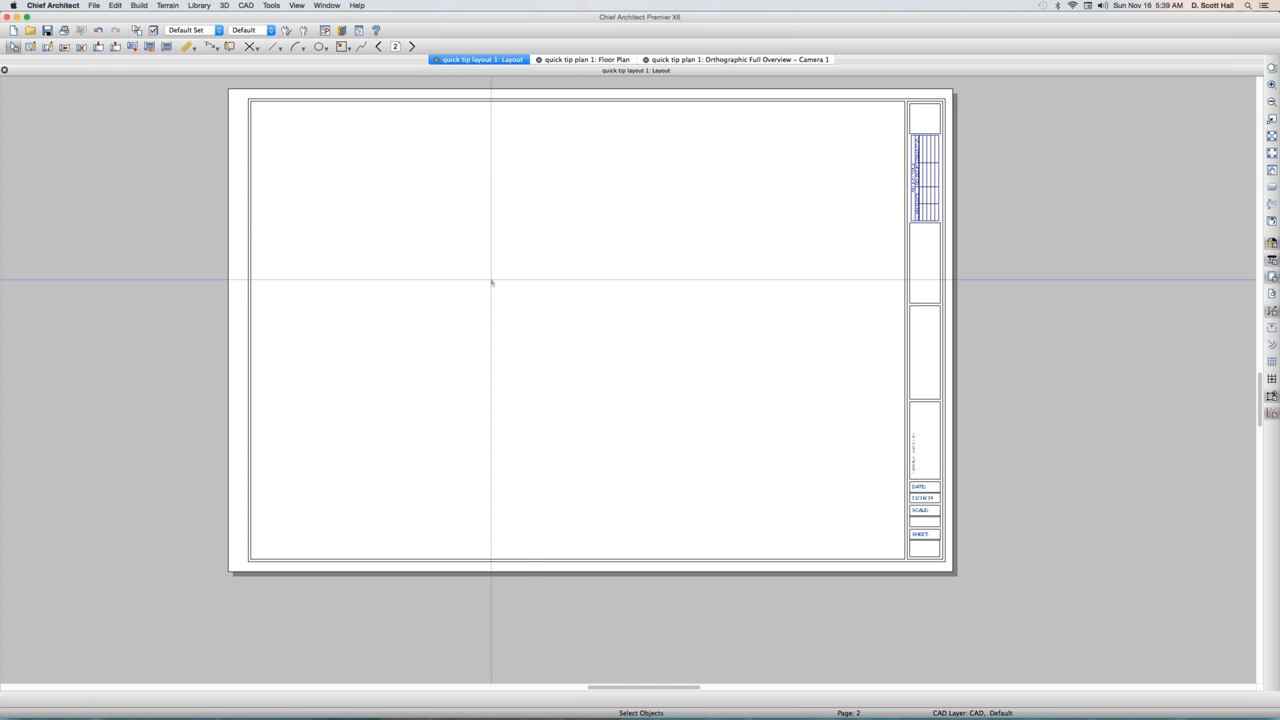
key("super+z")
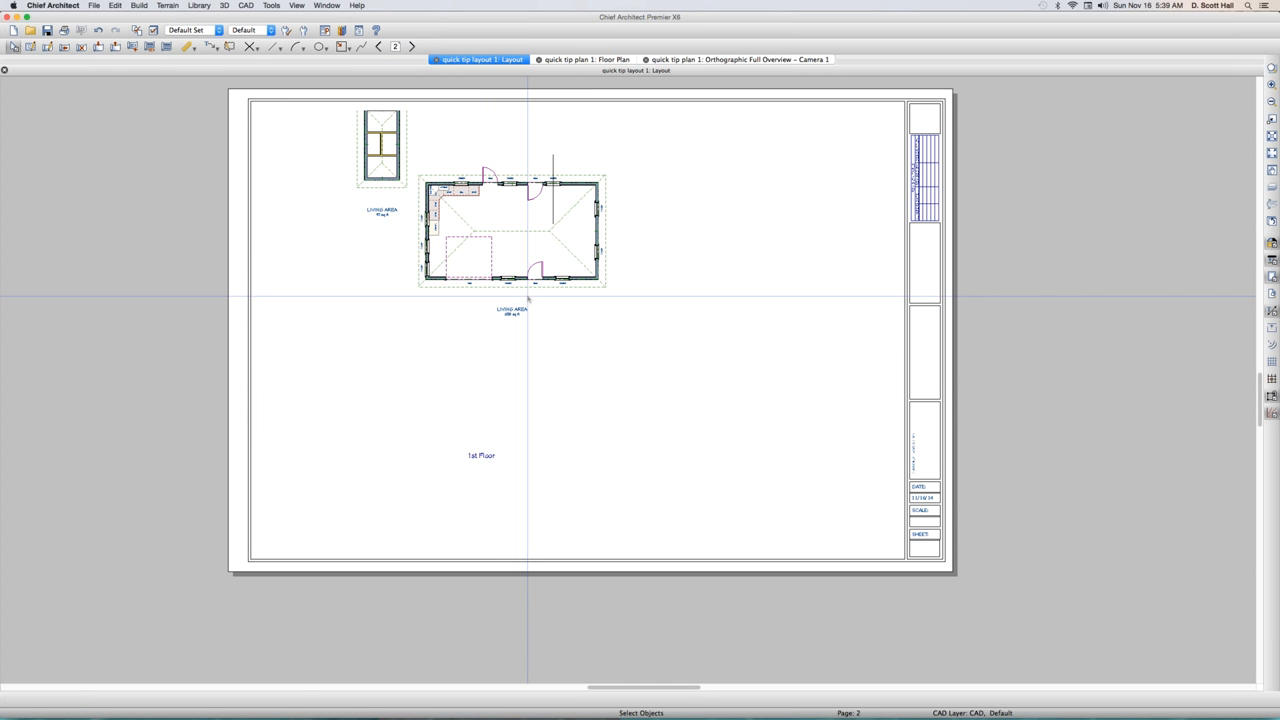
- Switch to the floor plan and view the Layer Display Options of the Default Set without changing any layer
left_click(484, 289)
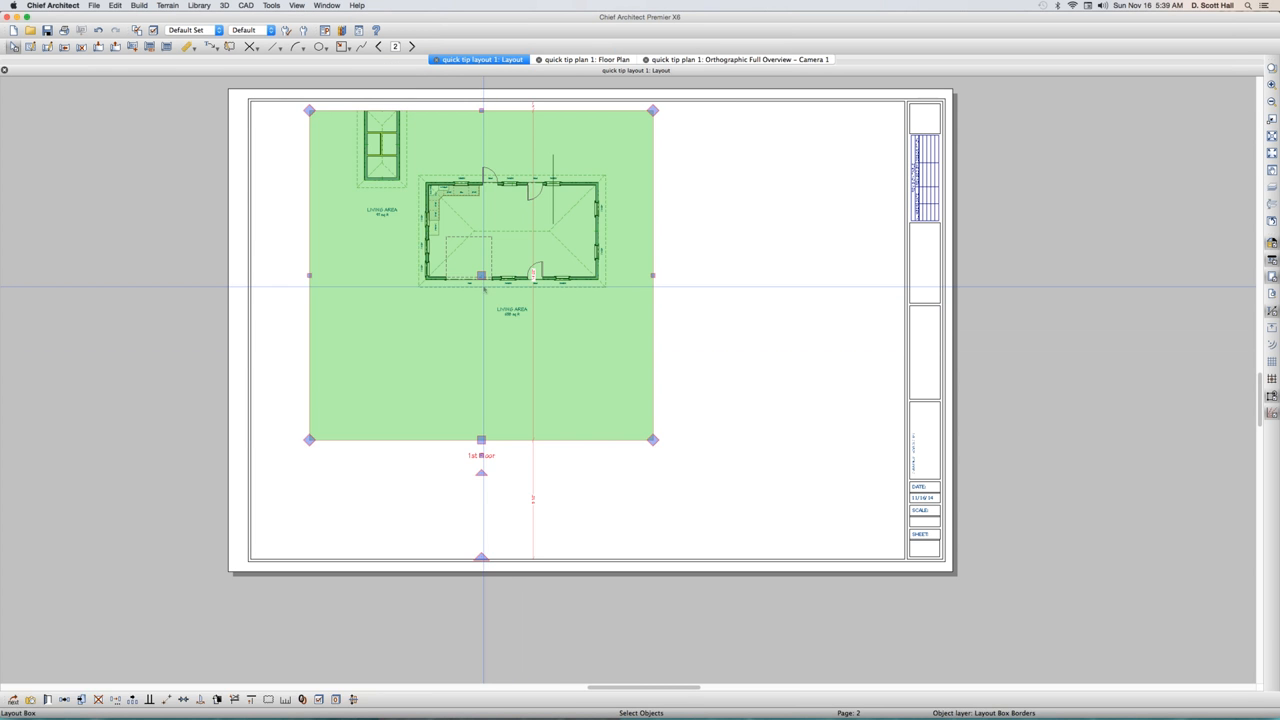
left_click(585, 59)
scroll(598, 275, "down", 2)
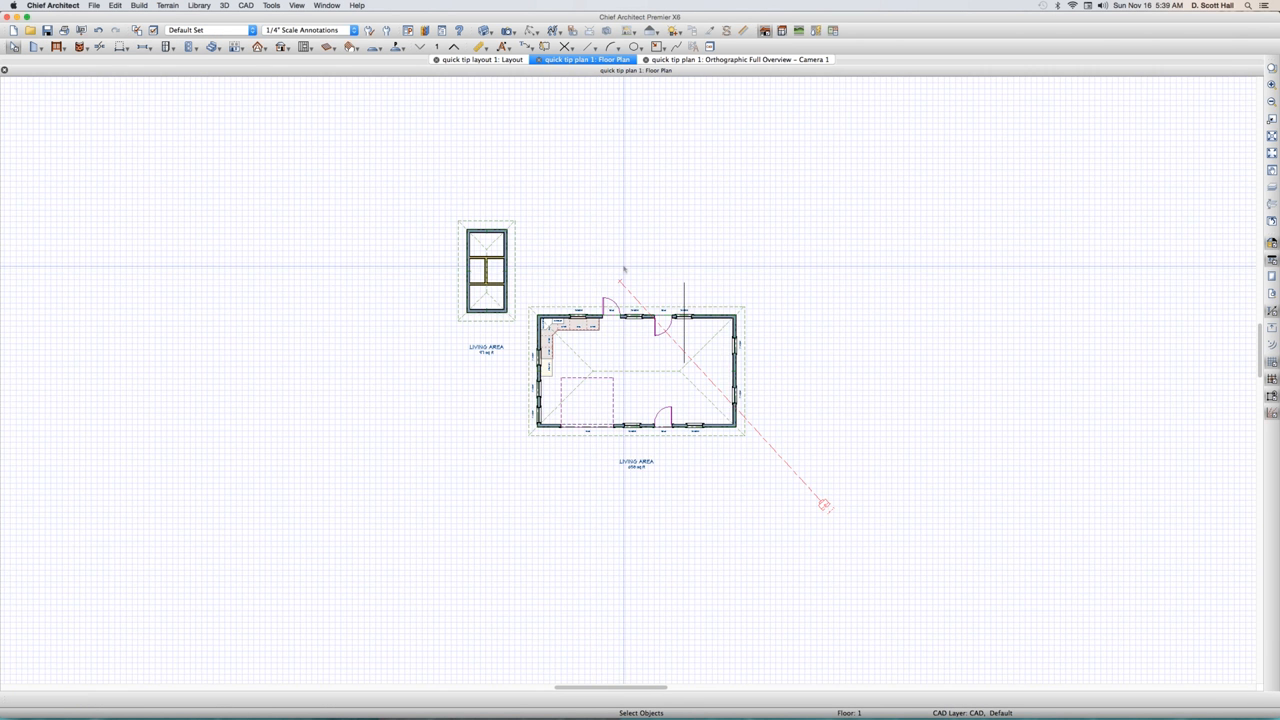
scroll(598, 275, "up", 1)
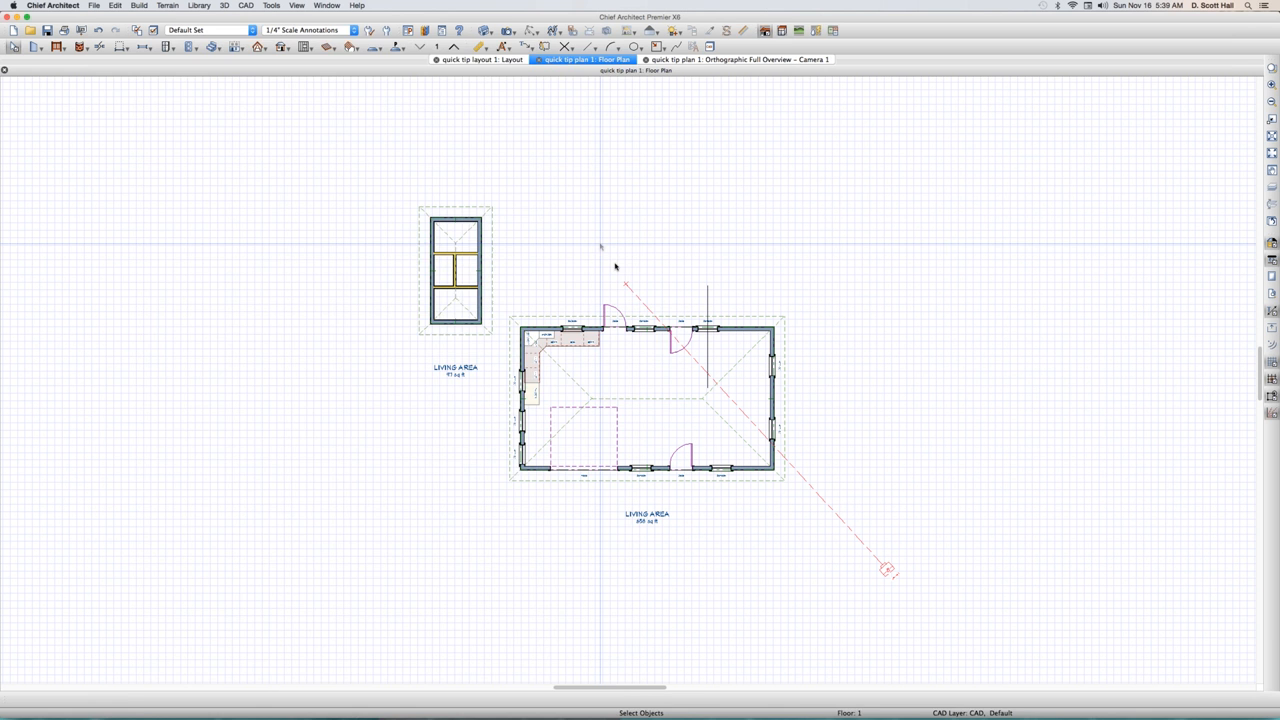
key("l")
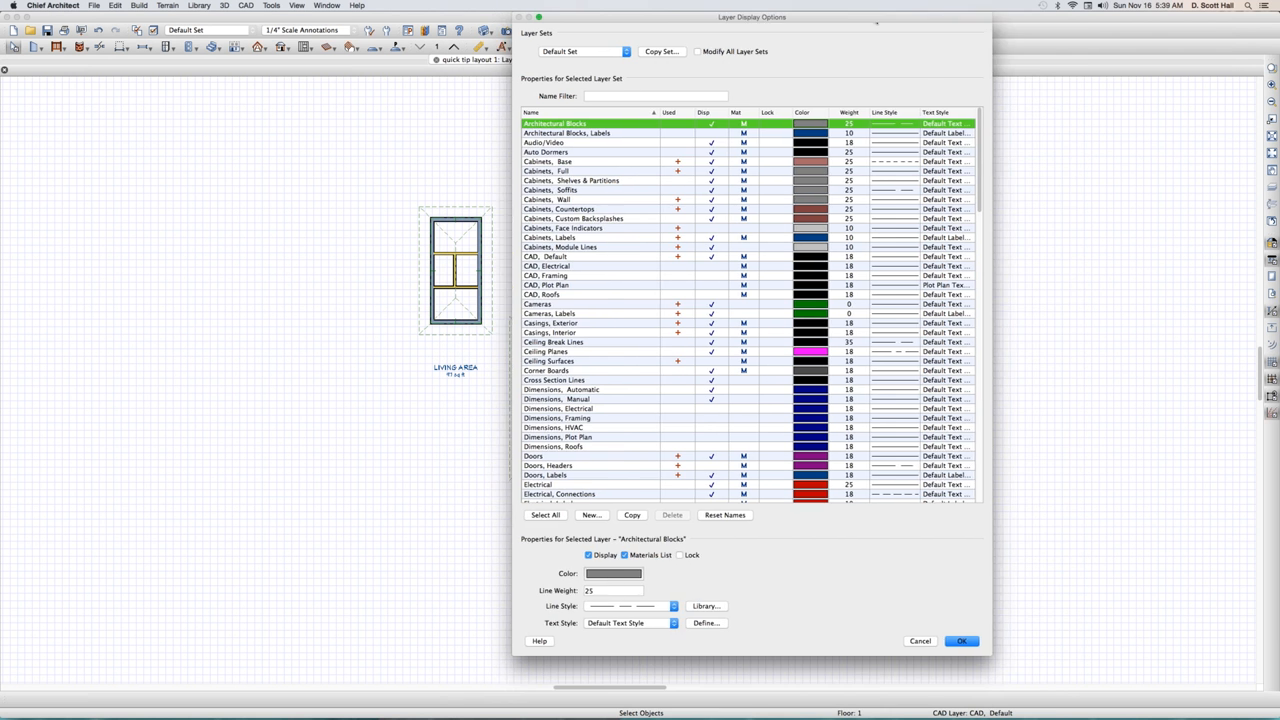
left_click_drag(875, 8, 922, 13)
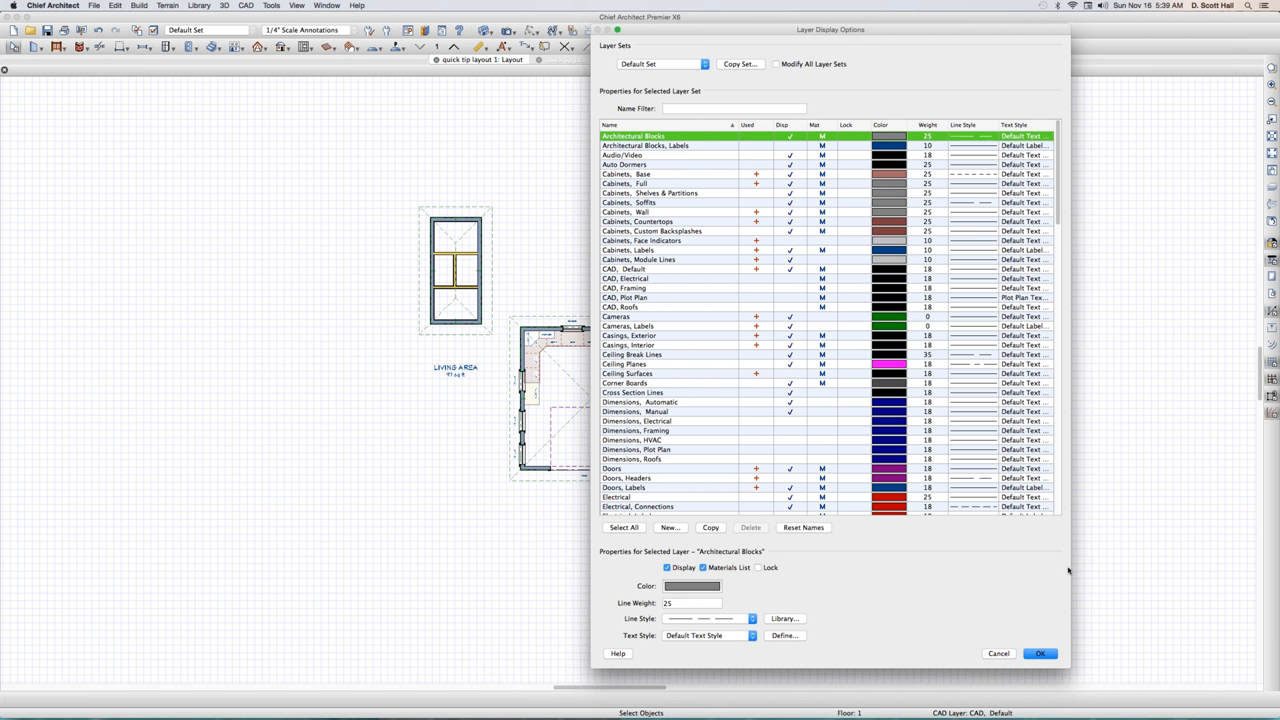
left_click(1039, 654)
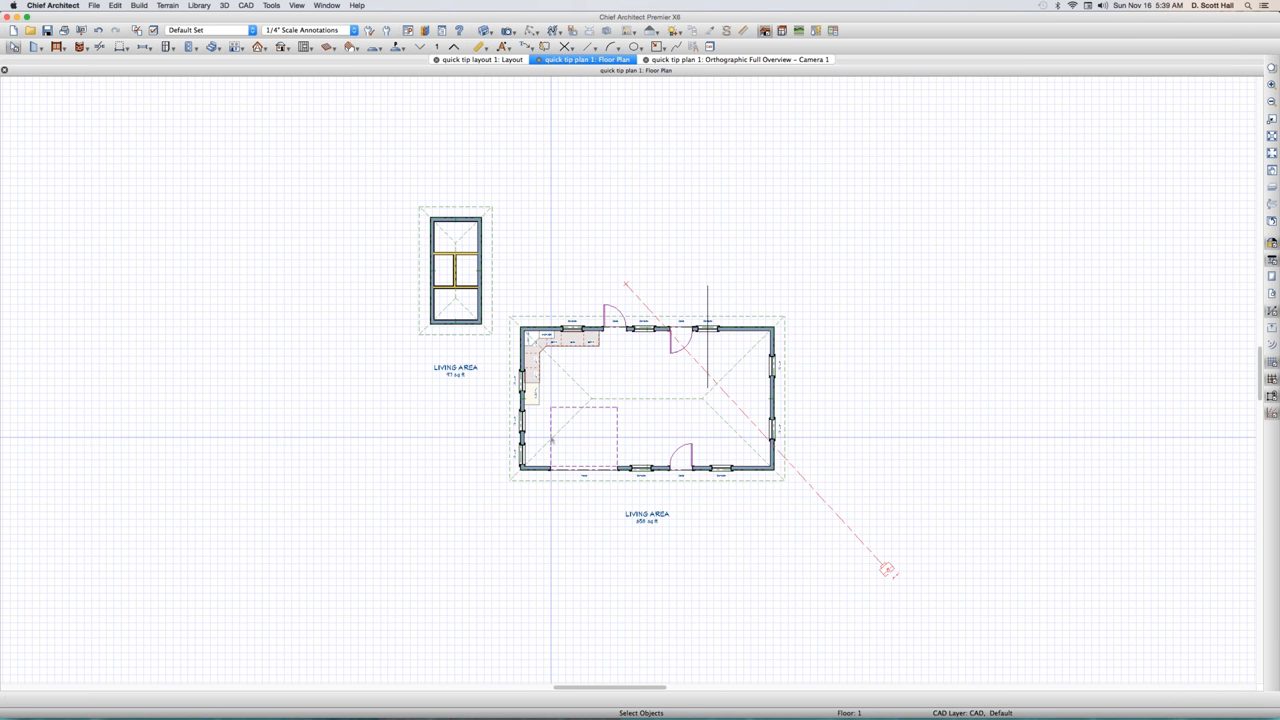
- Reopen the Layer Display Options and filter the layer names by 'cad', followed by 'wall'
scroll(511, 405, "up", 1)
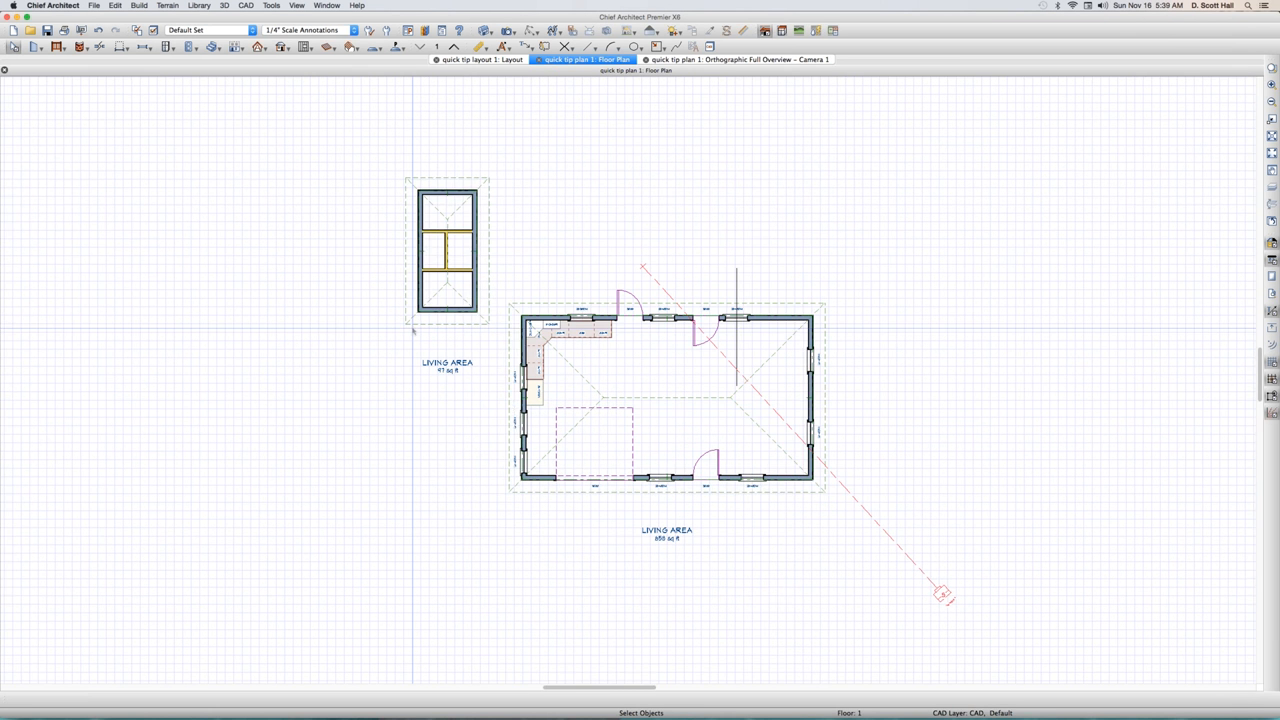
scroll(412, 329, "up", 1)
scroll(420, 351, "down", 2)
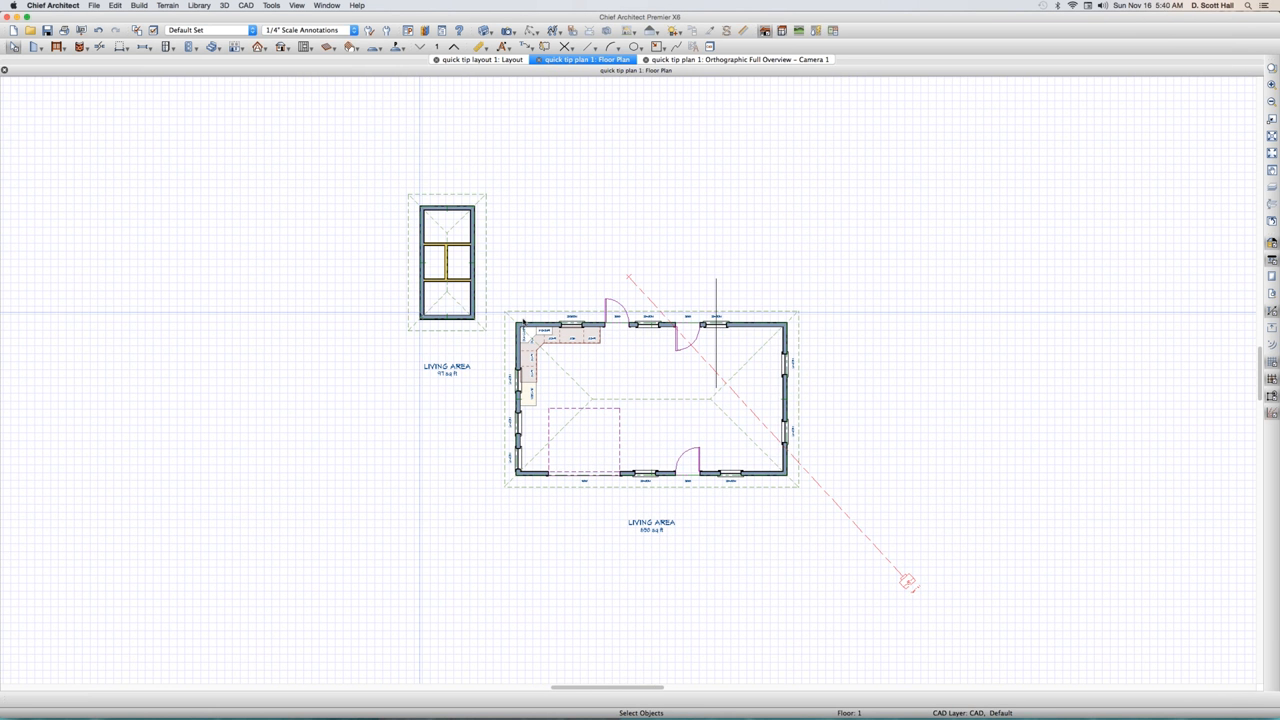
key("super+l")
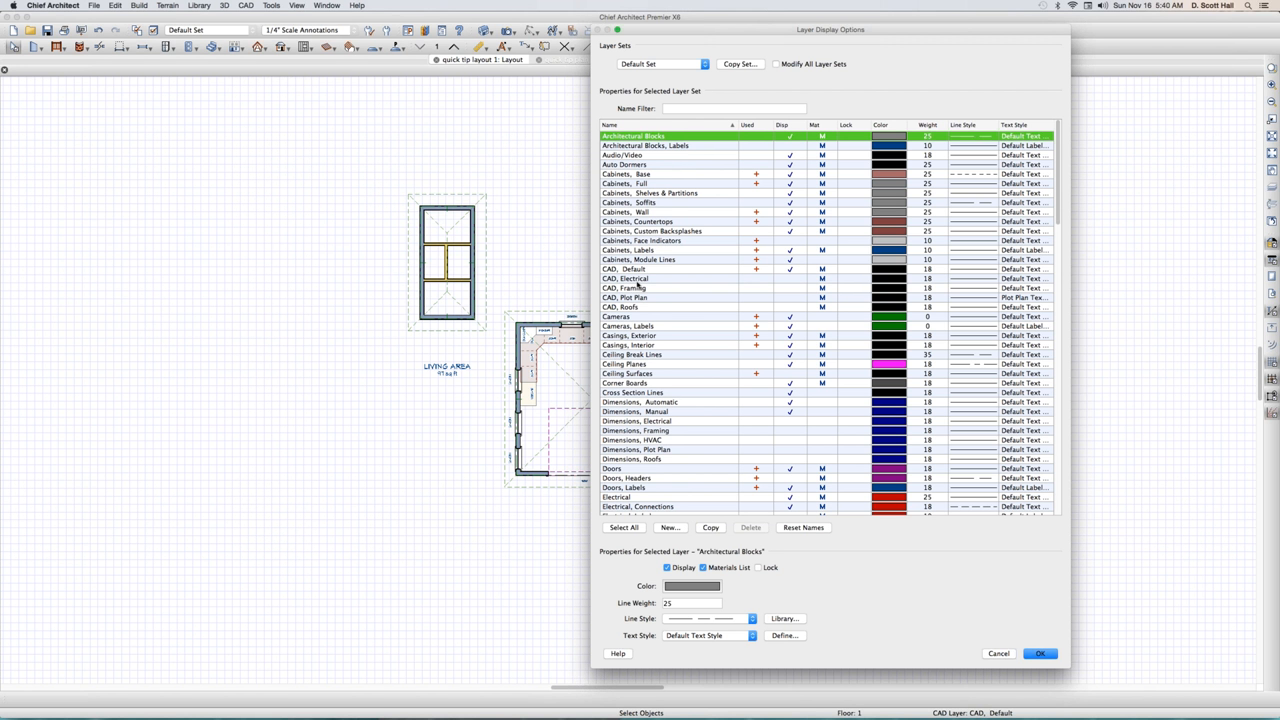
key("shift+Tab")
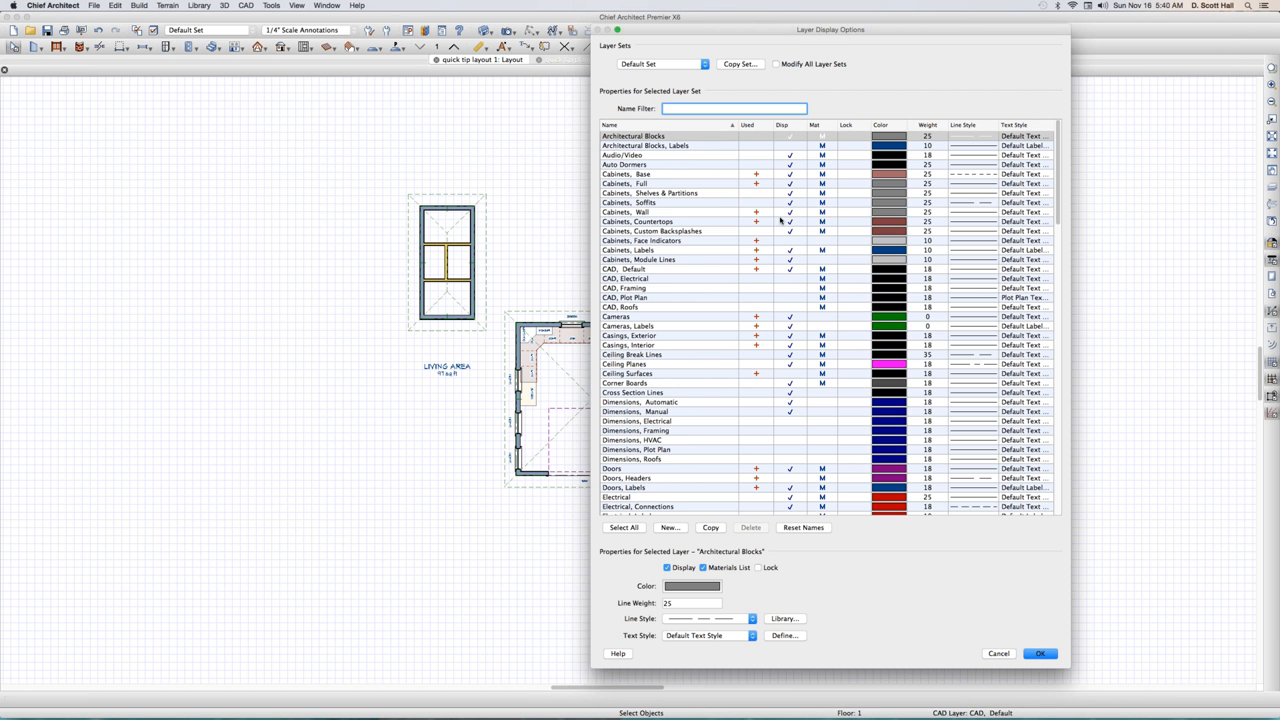
type("cad")
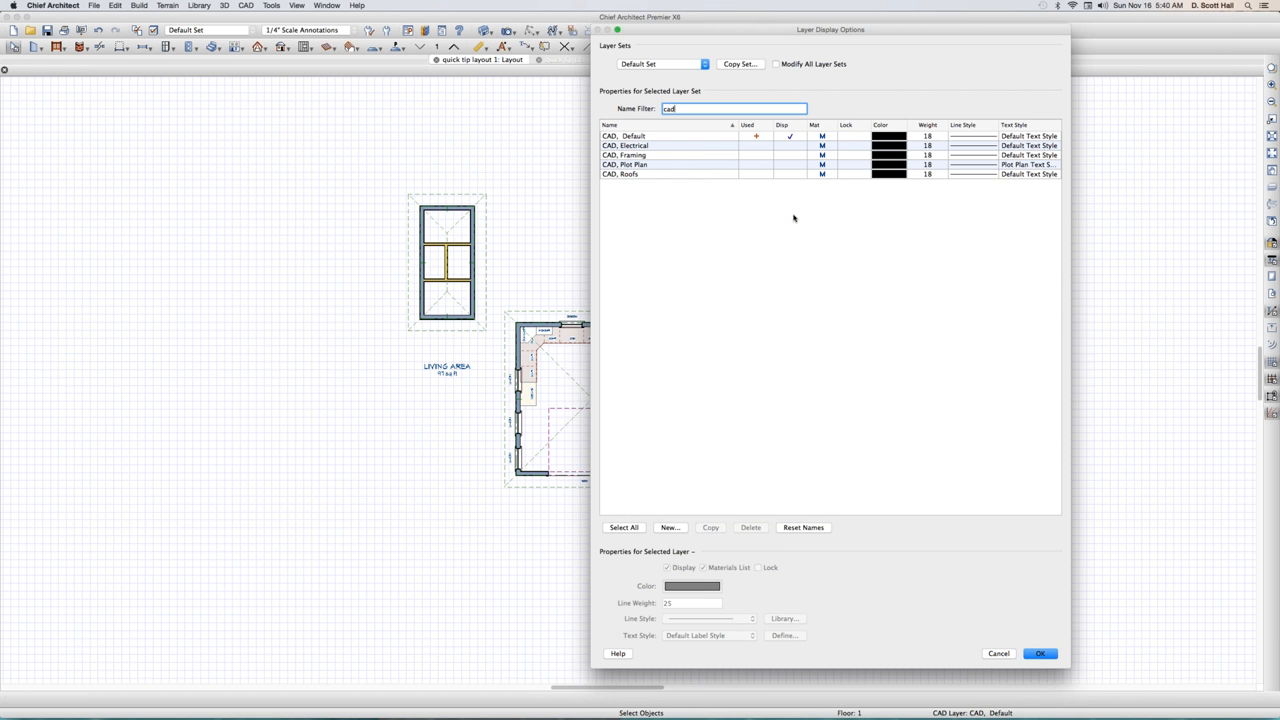
key("BackSpace")
key("BackSpace")
type("wall")
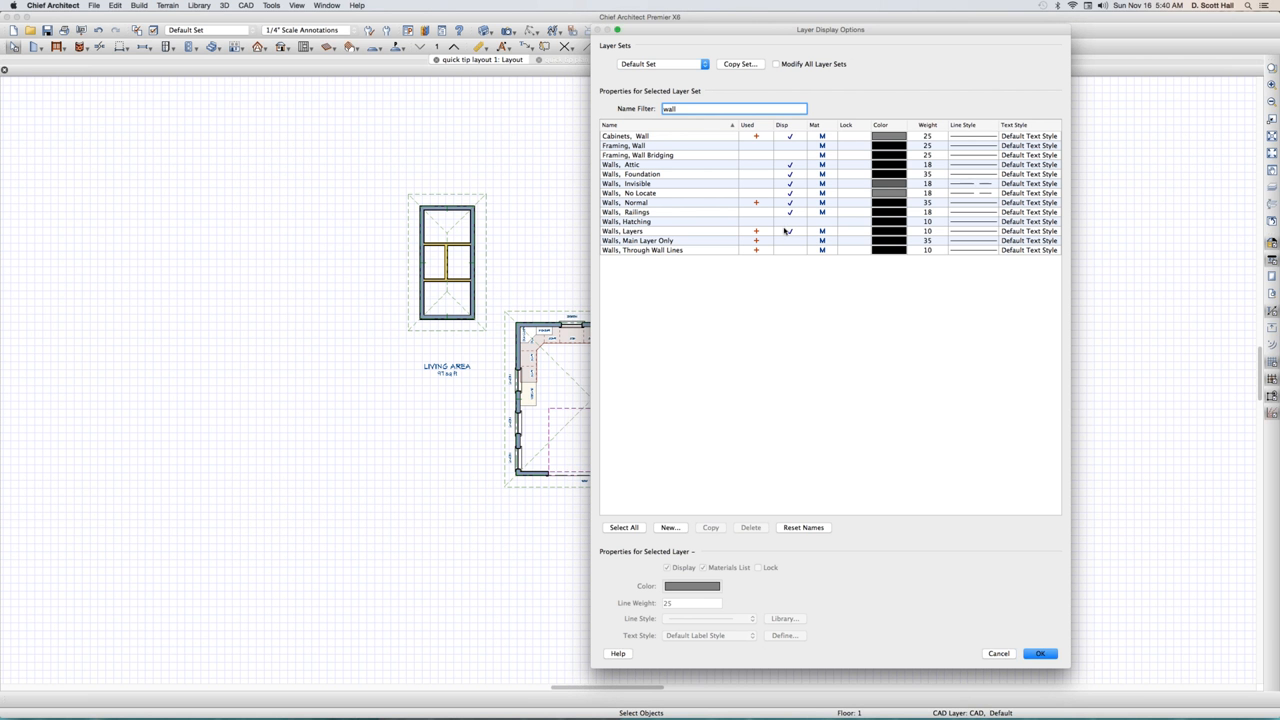
- Turn on the display of the Walls, Hatching layer in the Default Set and apply the change
left_click(789, 231)
left_click(792, 222)
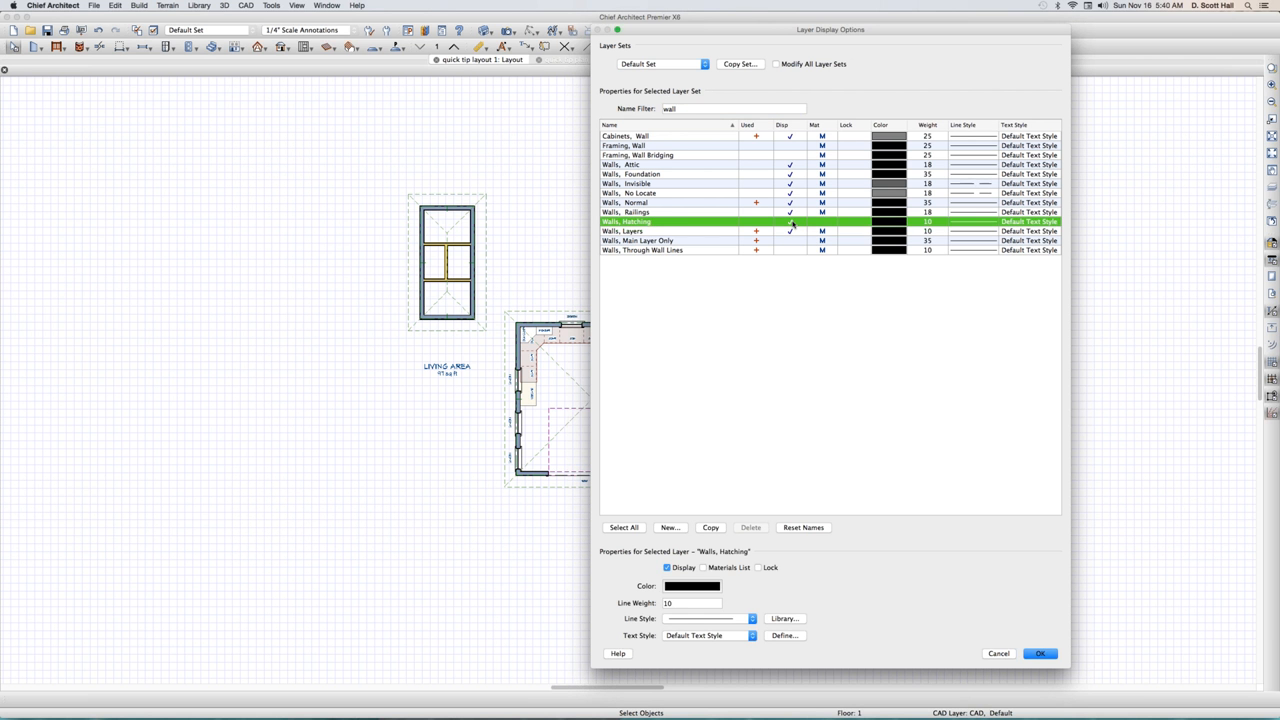
key("Return")
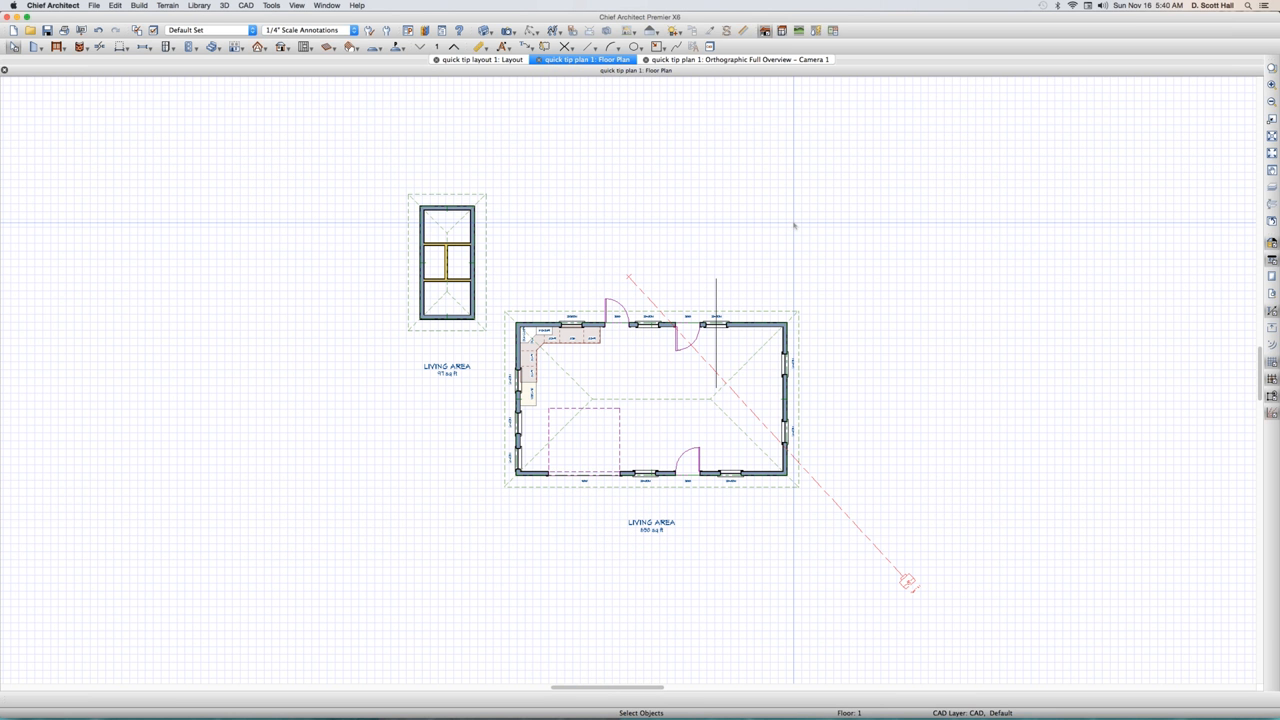
- Reopen the Layer Display Options and jump through the unfiltered layer list to the layers starting with W
key("l")
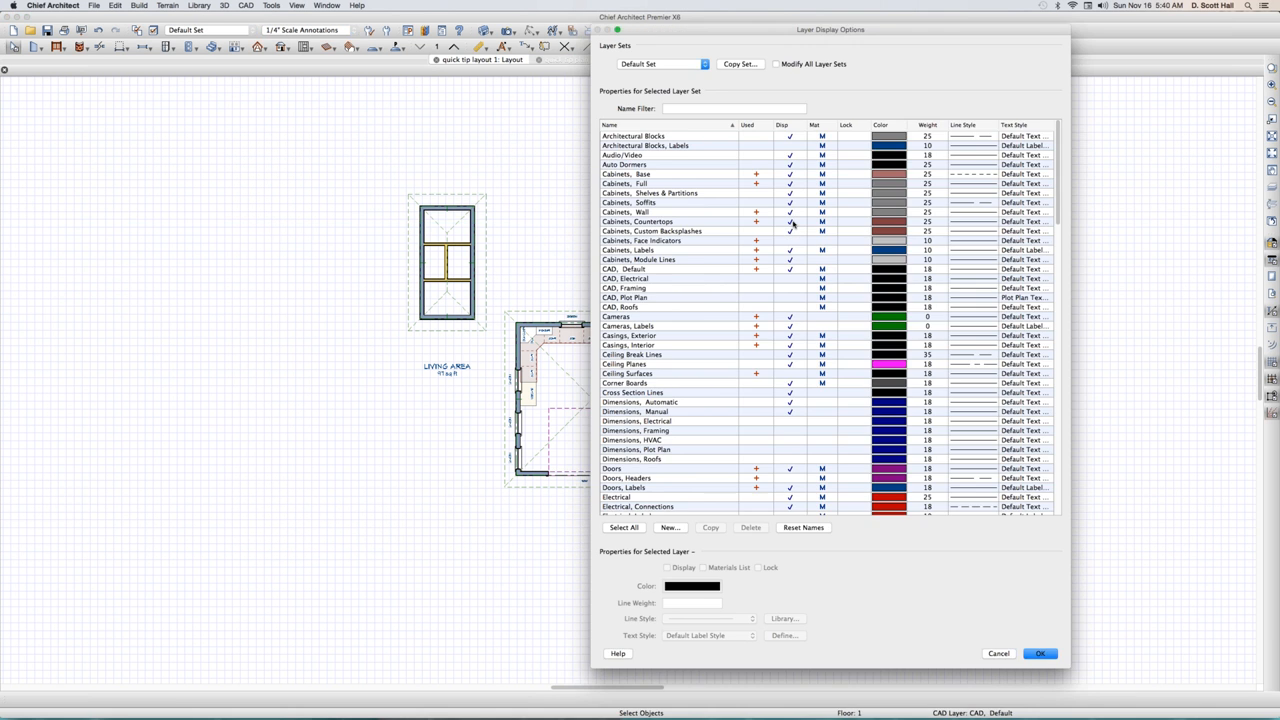
left_click(986, 653)
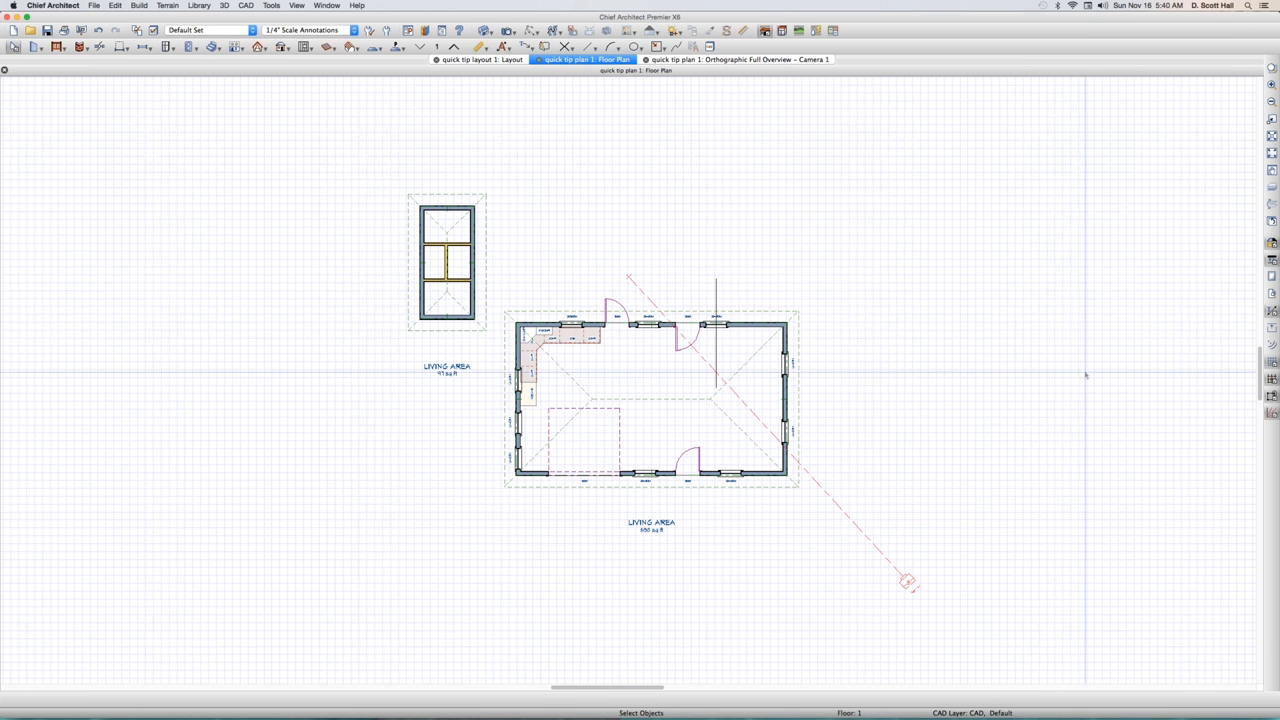
scroll(880, 382, "up", 1)
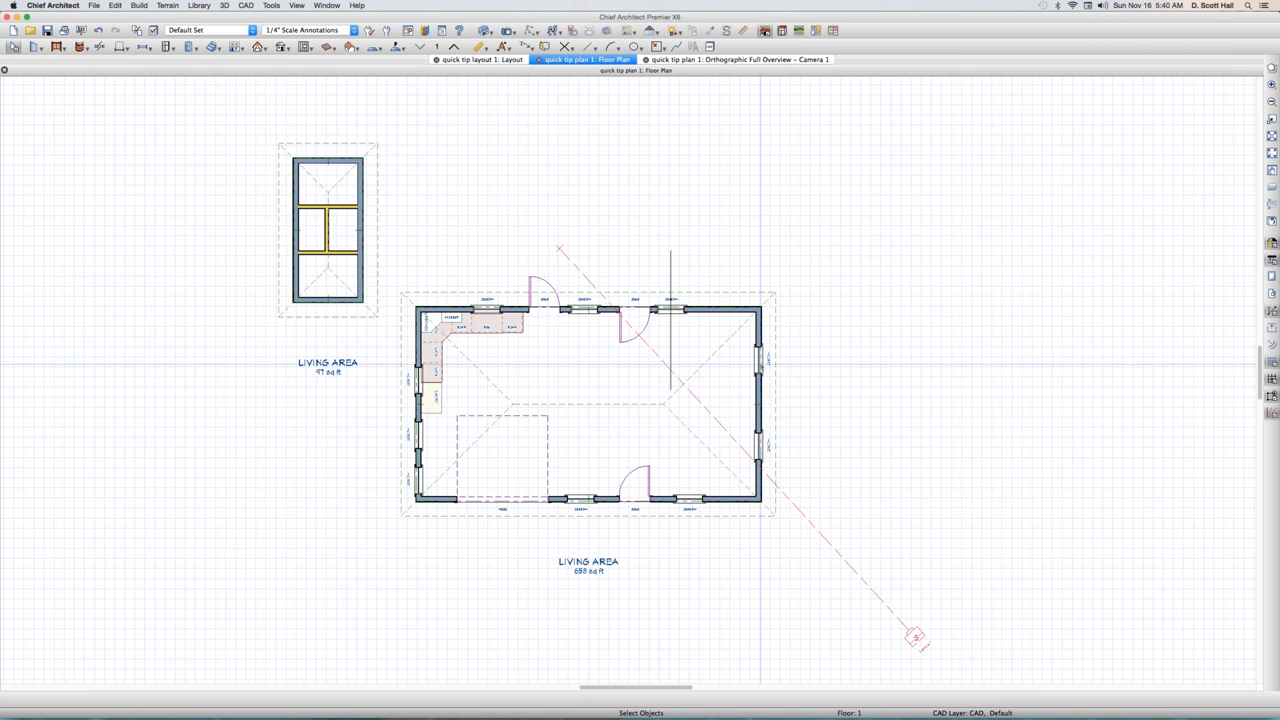
left_click(757, 360)
key("super+l")
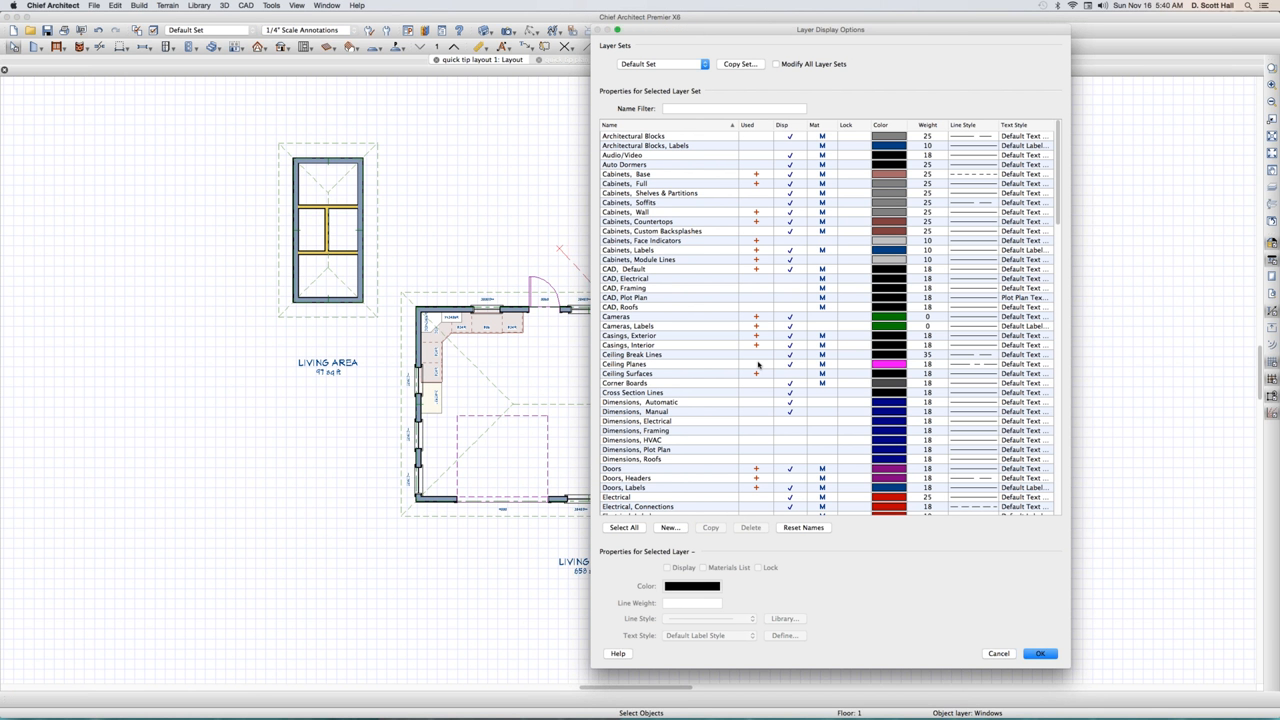
key("w")
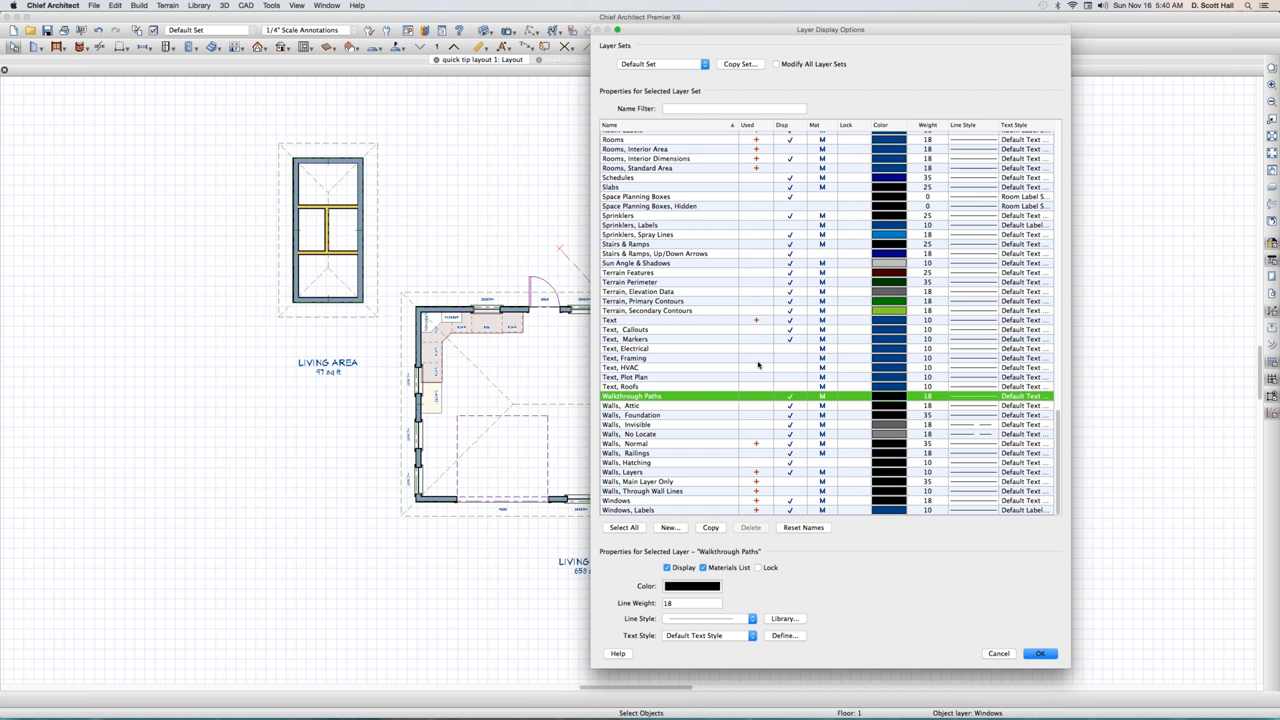
key("Down")
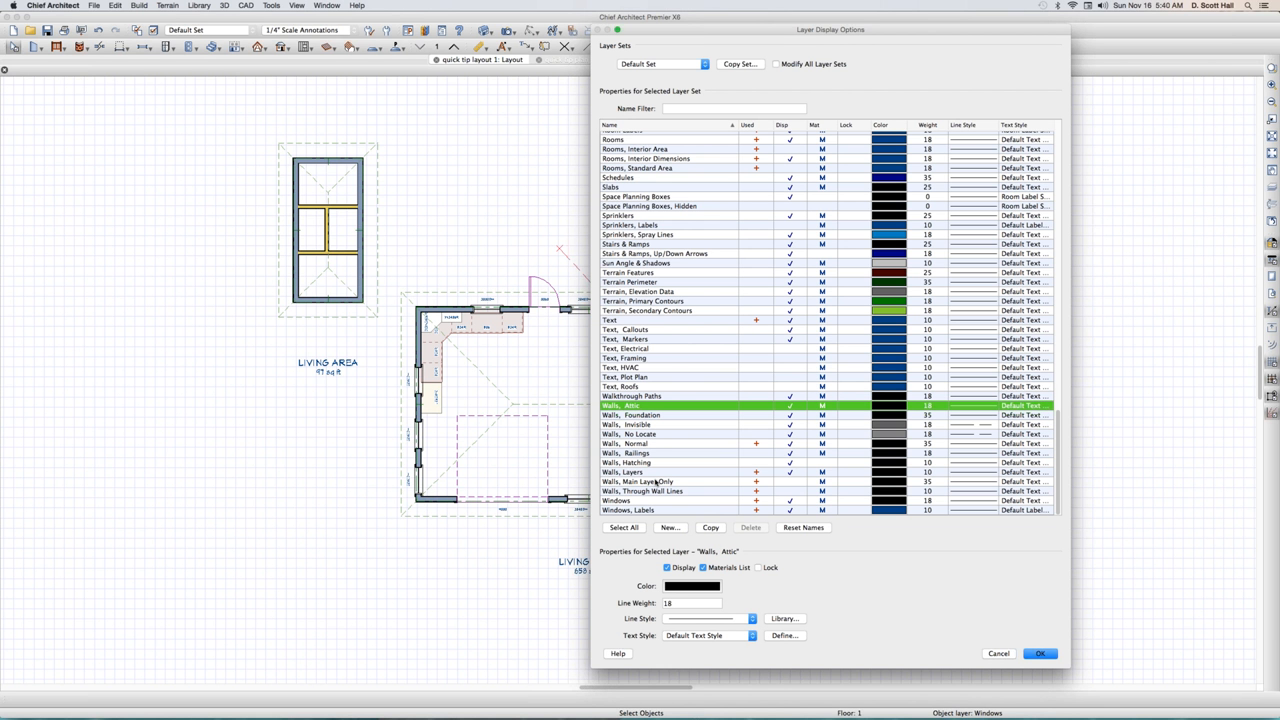
- Filter the layer names by 'wall' and by 'cab', and close the Layer Display Options without saving changes
left_click(681, 107)
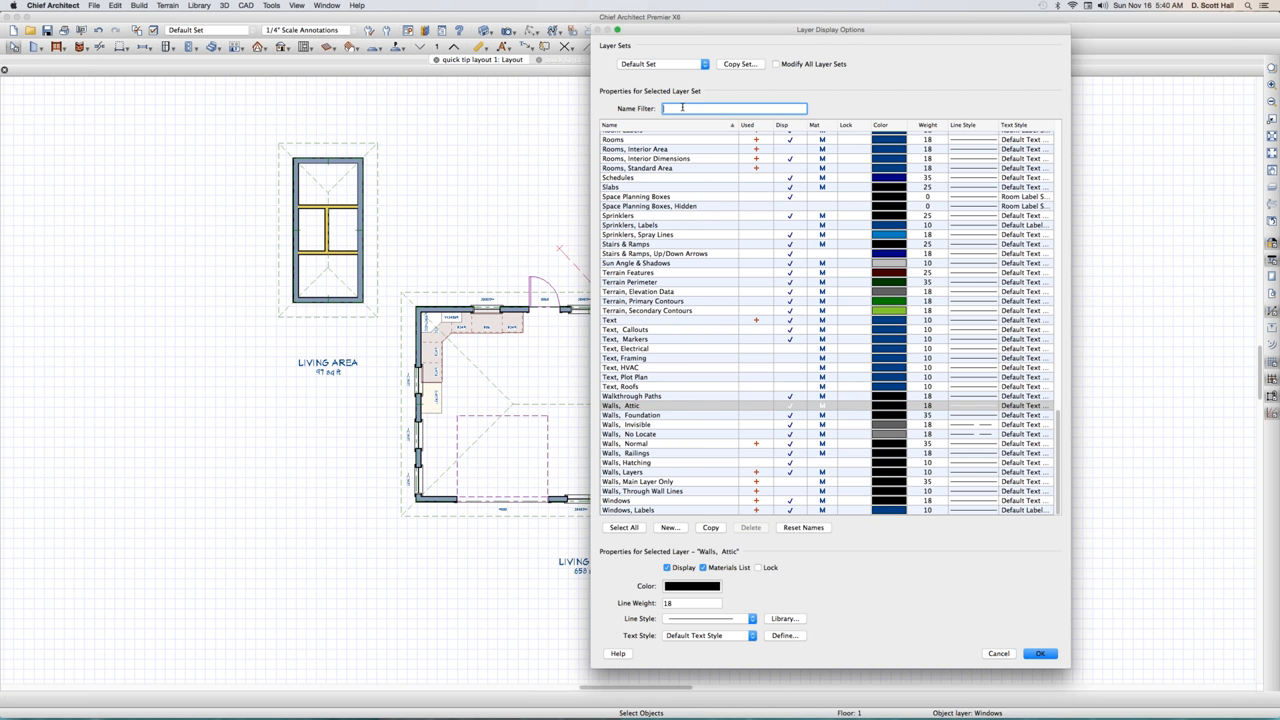
type("wall")
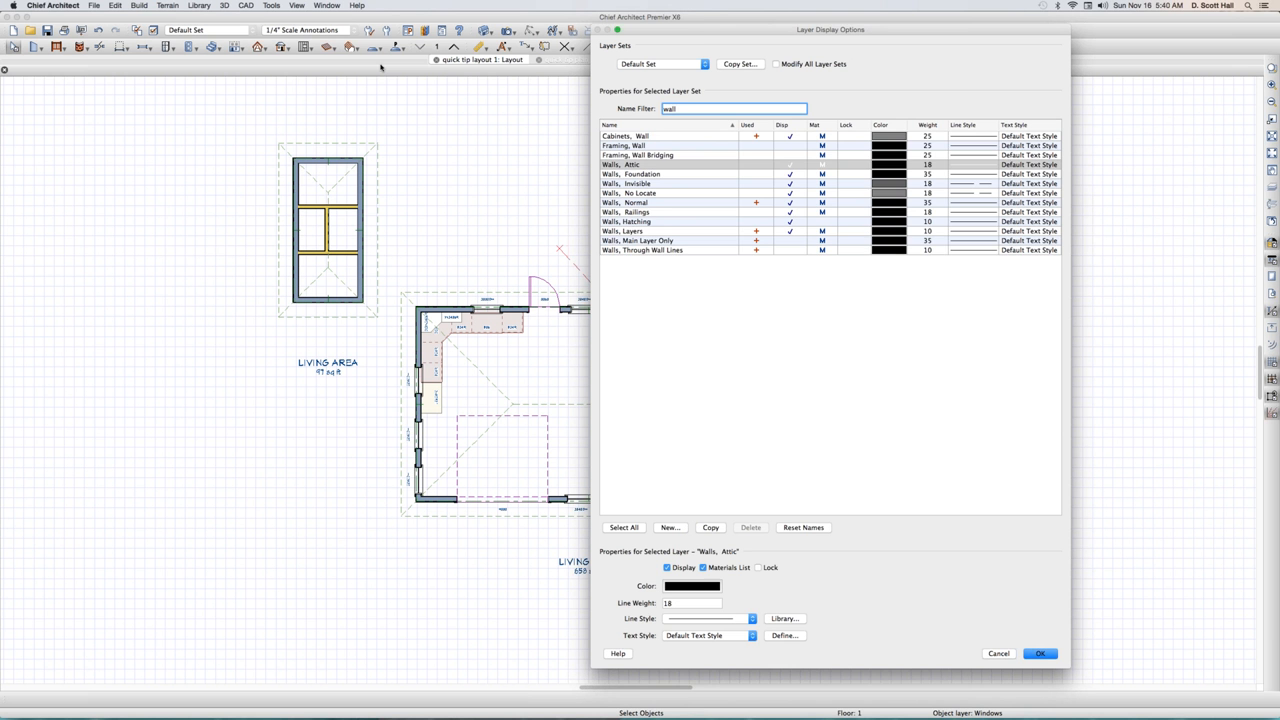
key("BackSpace")
key("BackSpace")
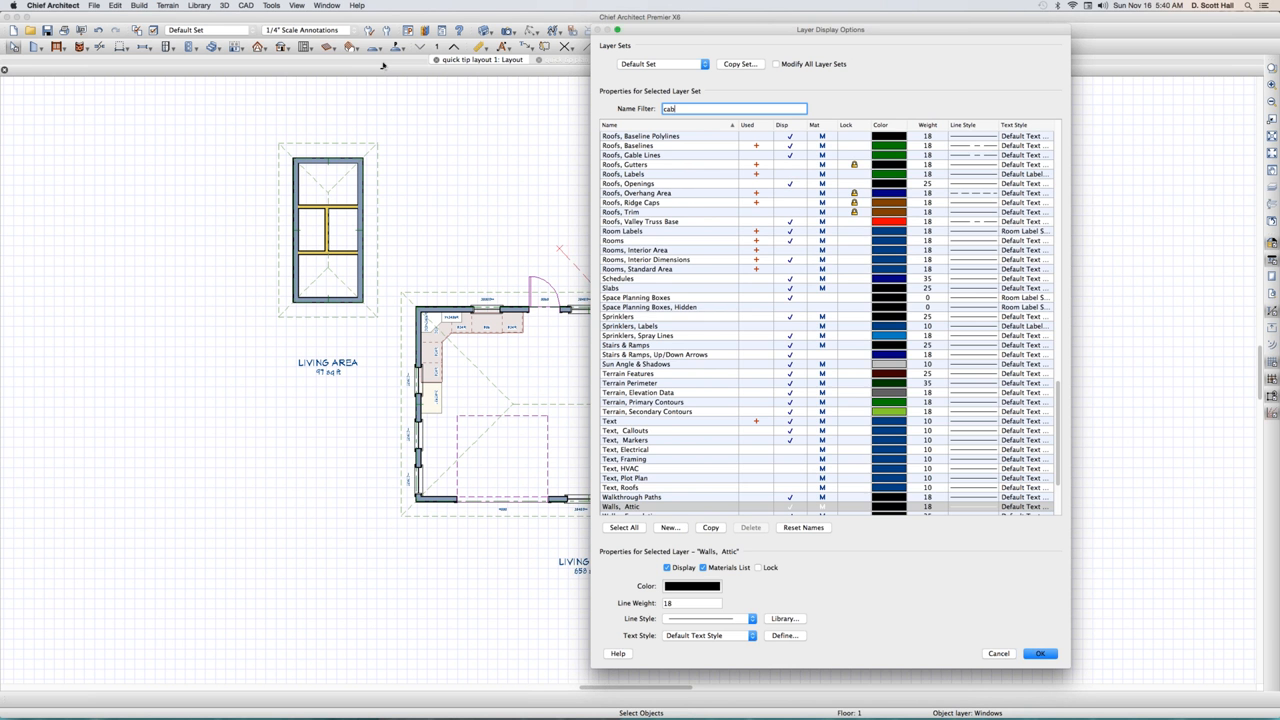
type("cab")
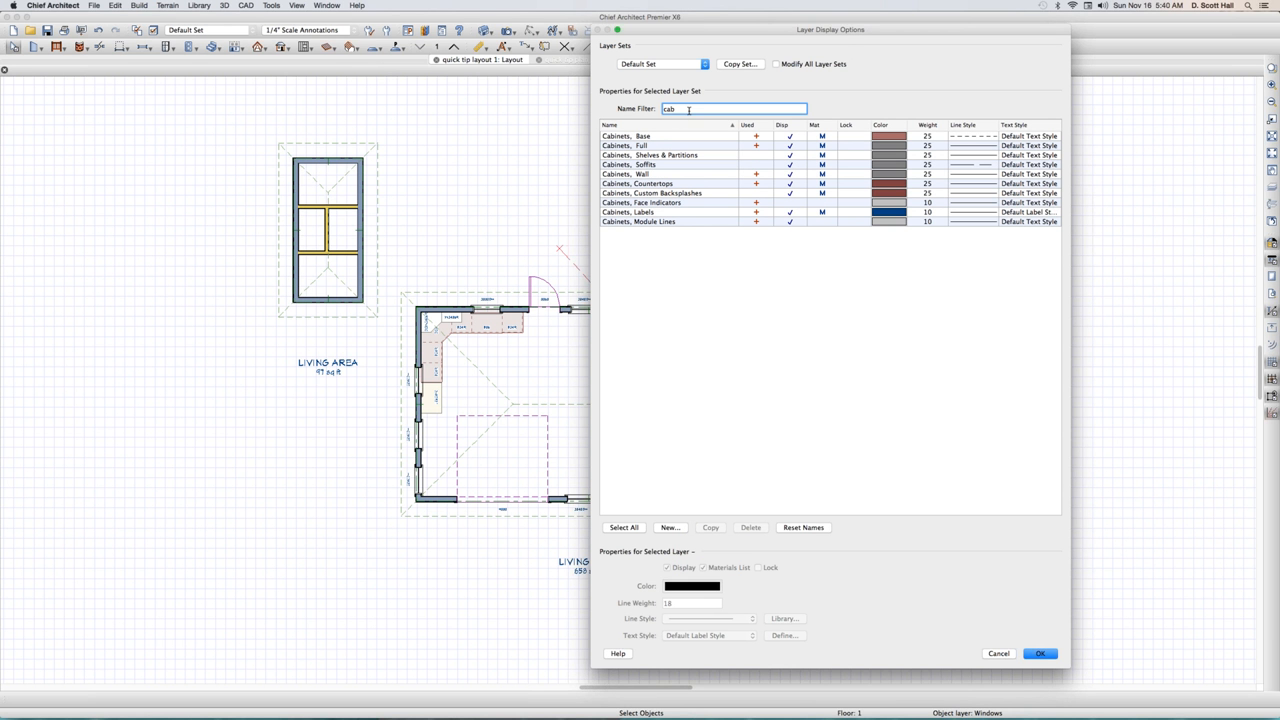
key("super+a")
left_click(999, 656)
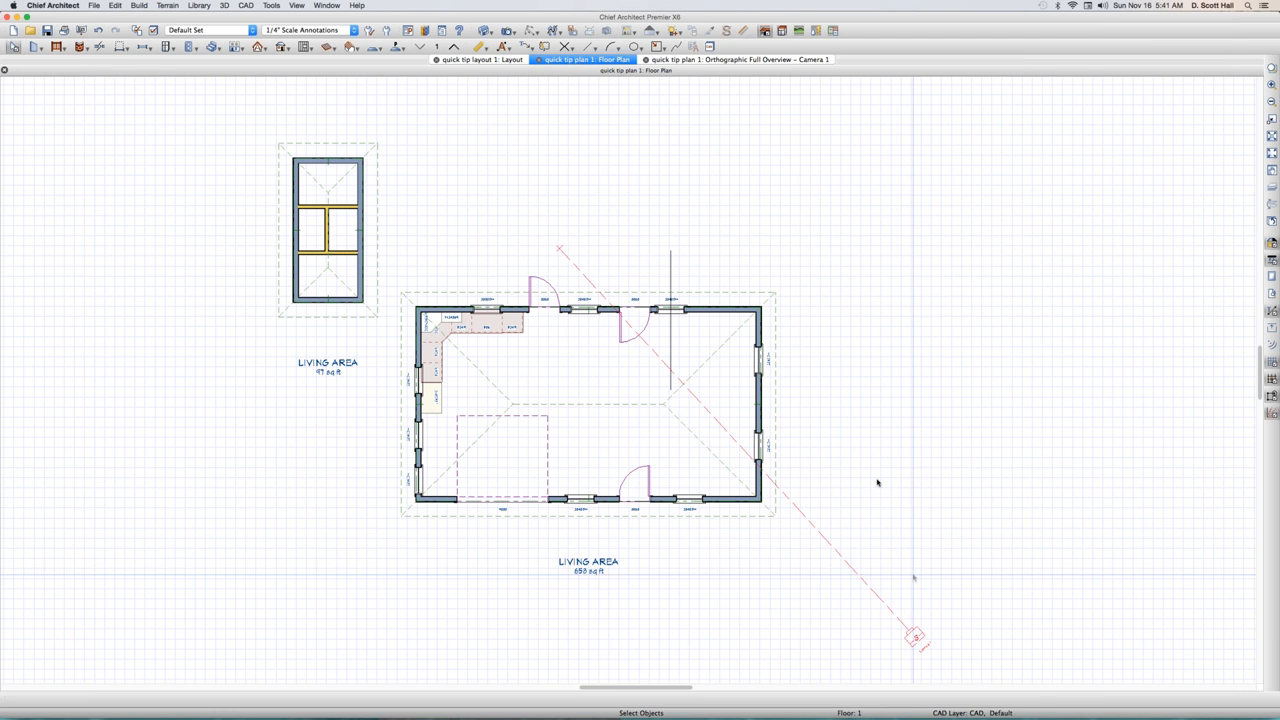
- Filter the Default Set's layers by 'framin' and turn on the display of Framing, Ceiling Joists and Framing, Deck Planking
key("super+l")
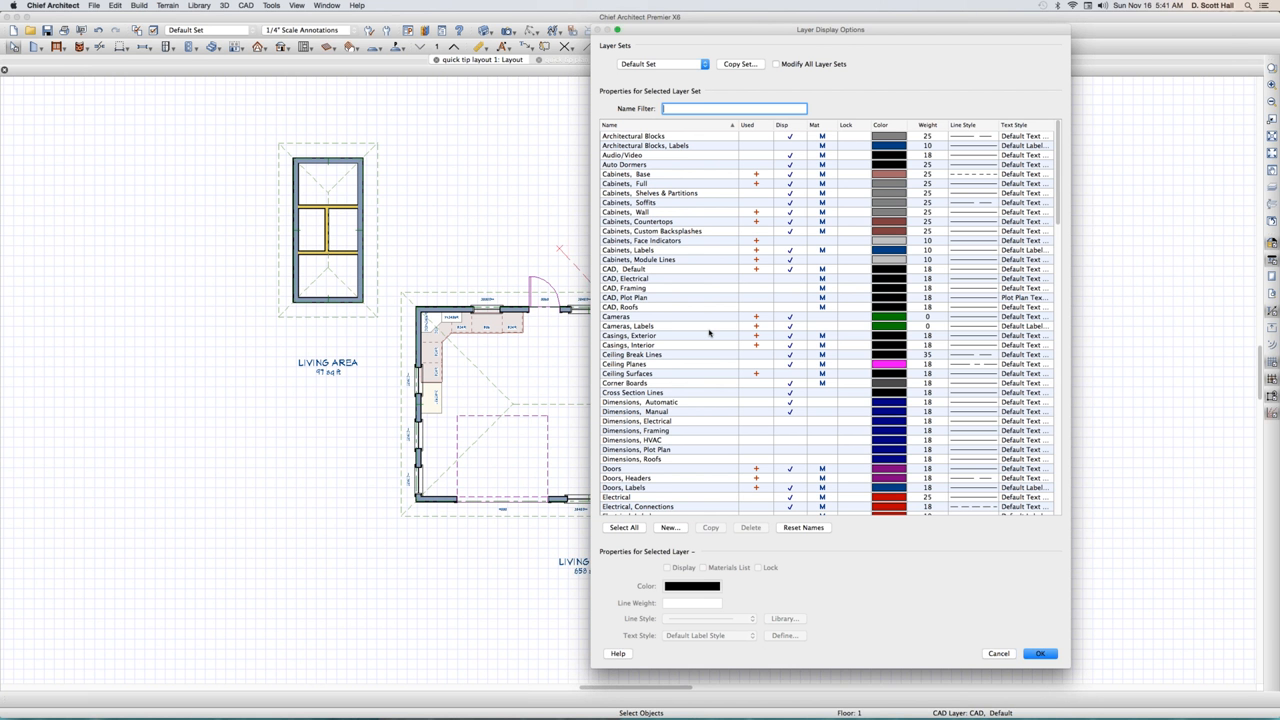
type("ram")
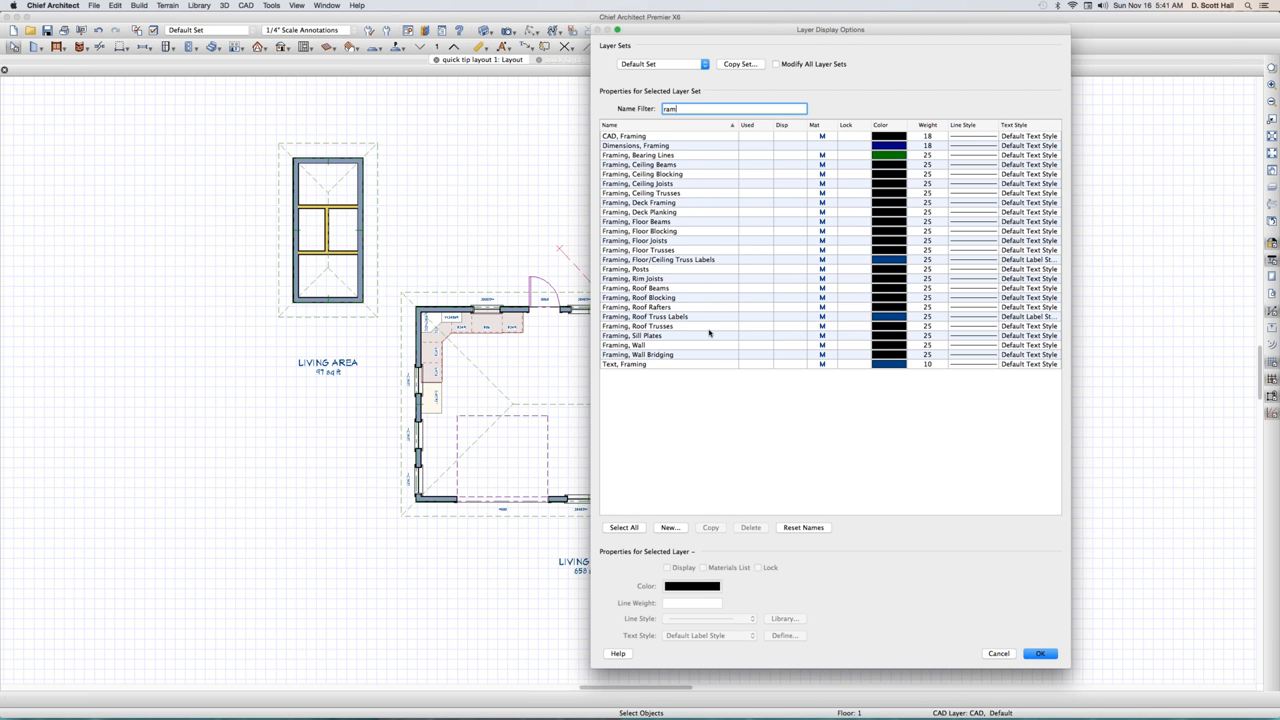
key("BackSpace")
key("BackSpace")
key("BackSpace")
type("framin")
left_click(789, 184)
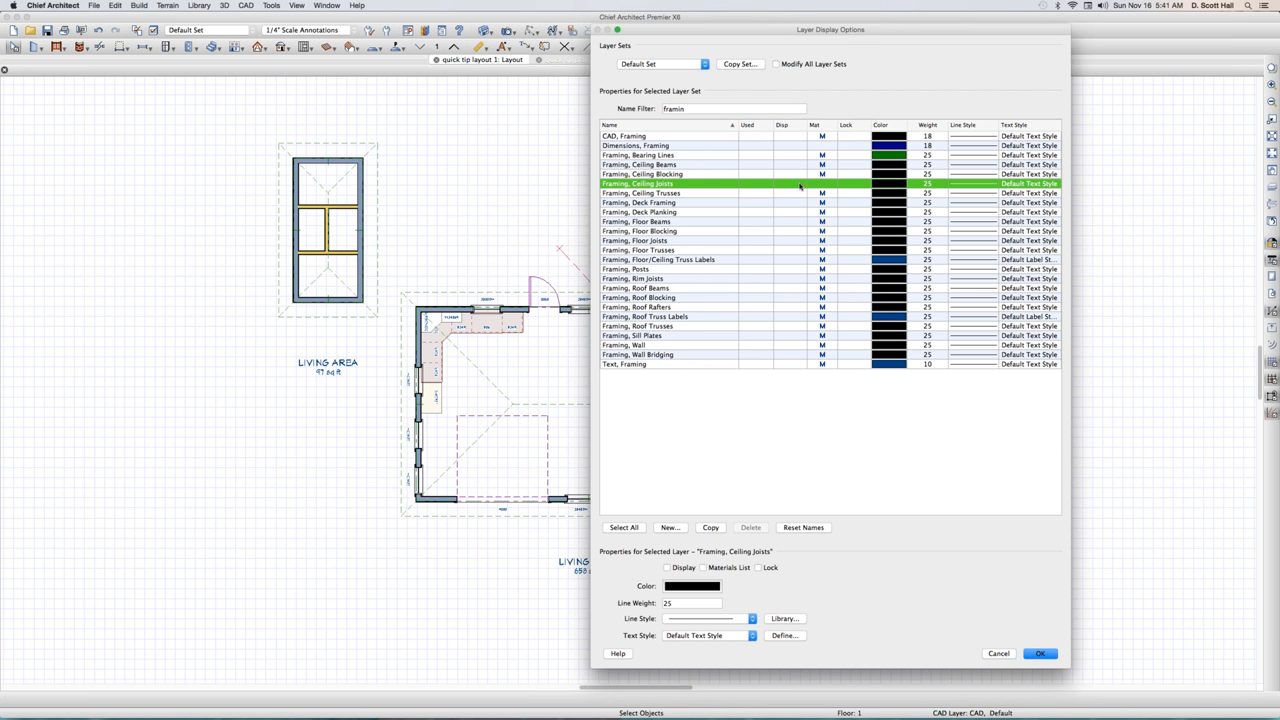
left_click(800, 184)
left_click(822, 184)
left_click(790, 212)
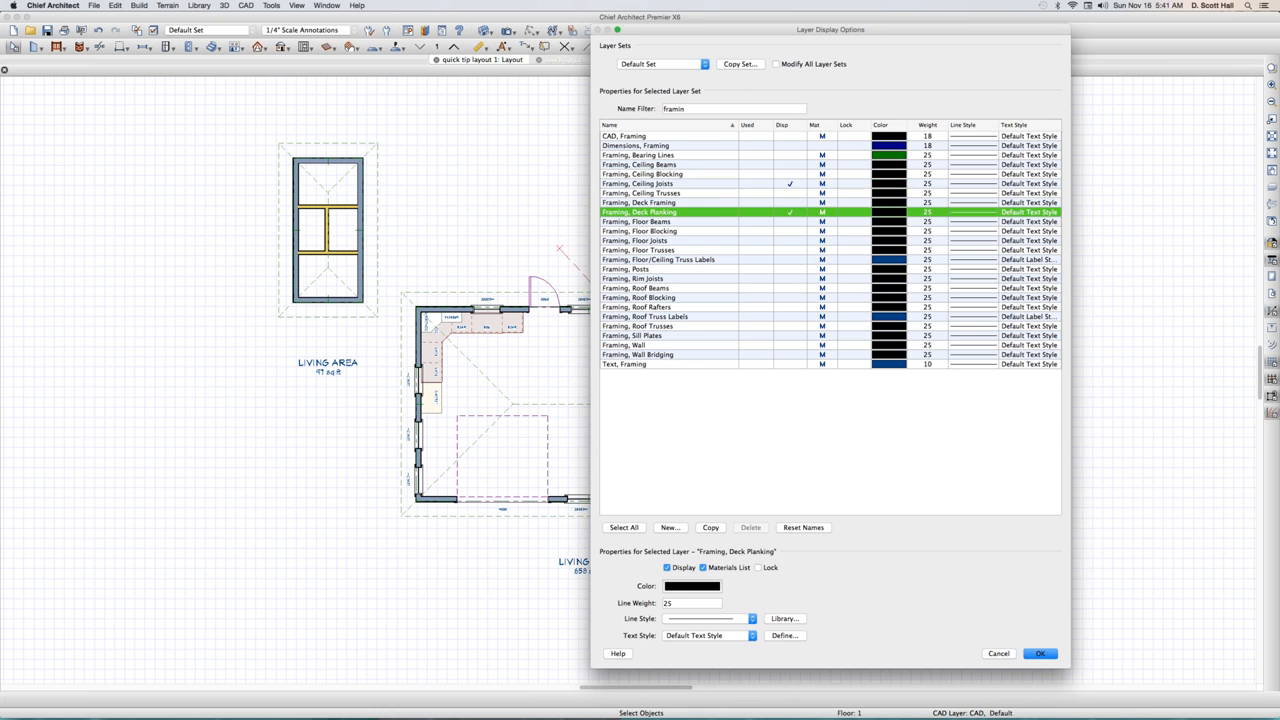
key("Return")
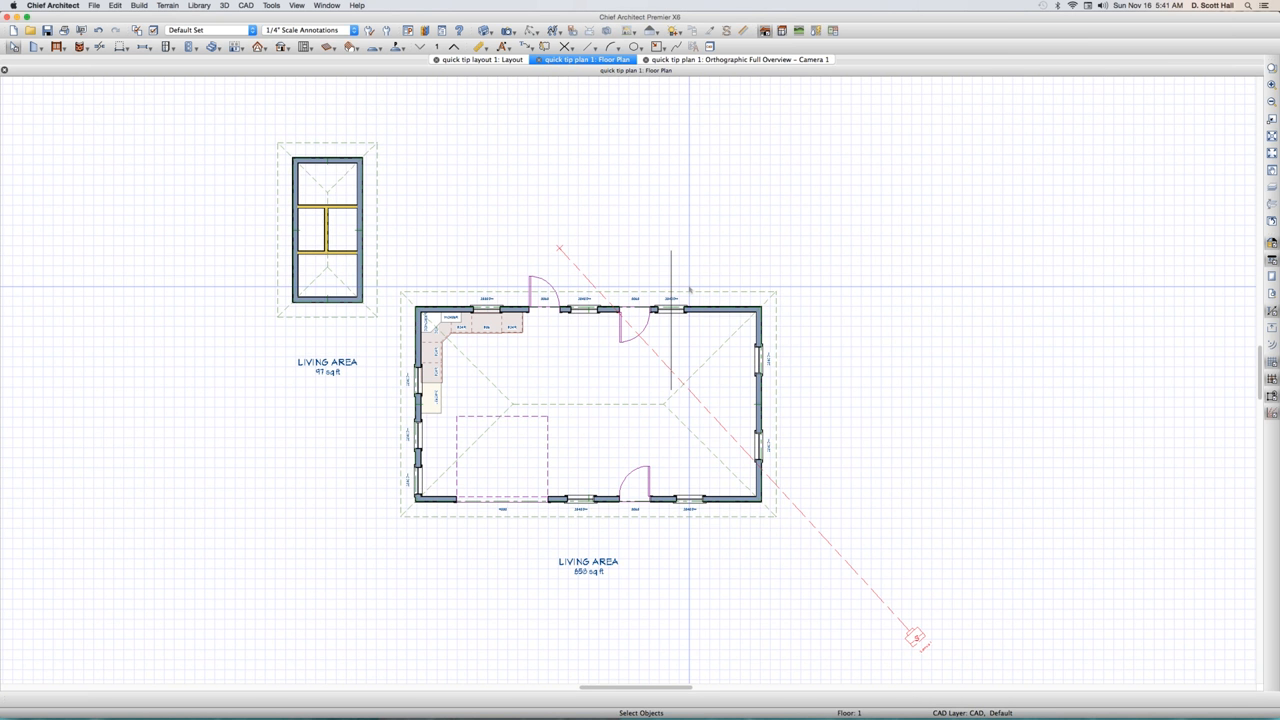
scroll(689, 290, "down", 2)
scroll(652, 196, "up", 1)
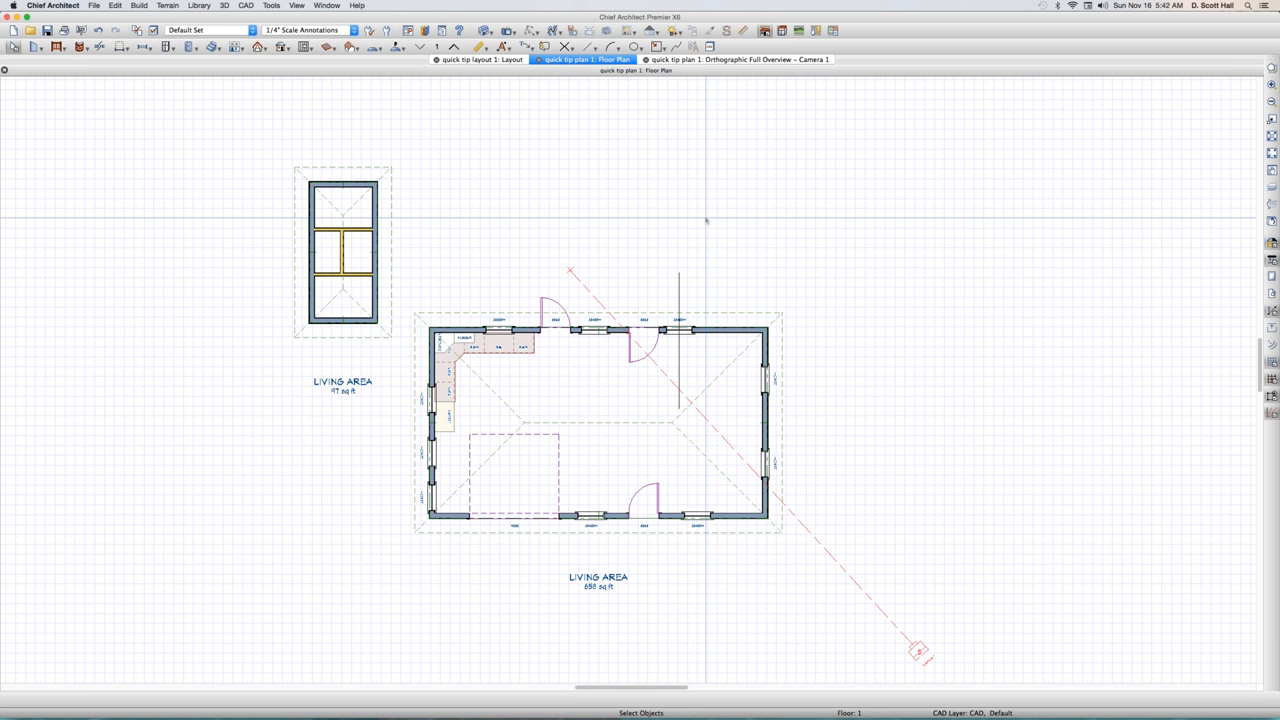
left_click(681, 281)
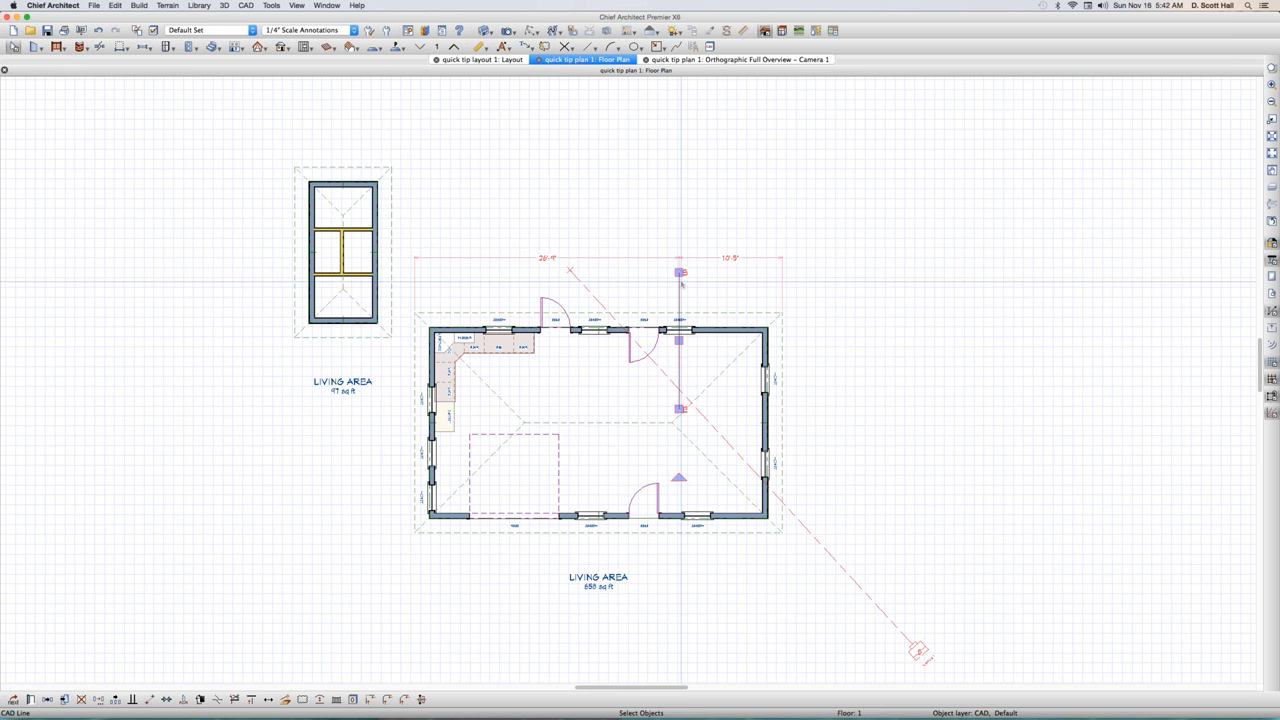
scroll(655, 373, "up", 1)
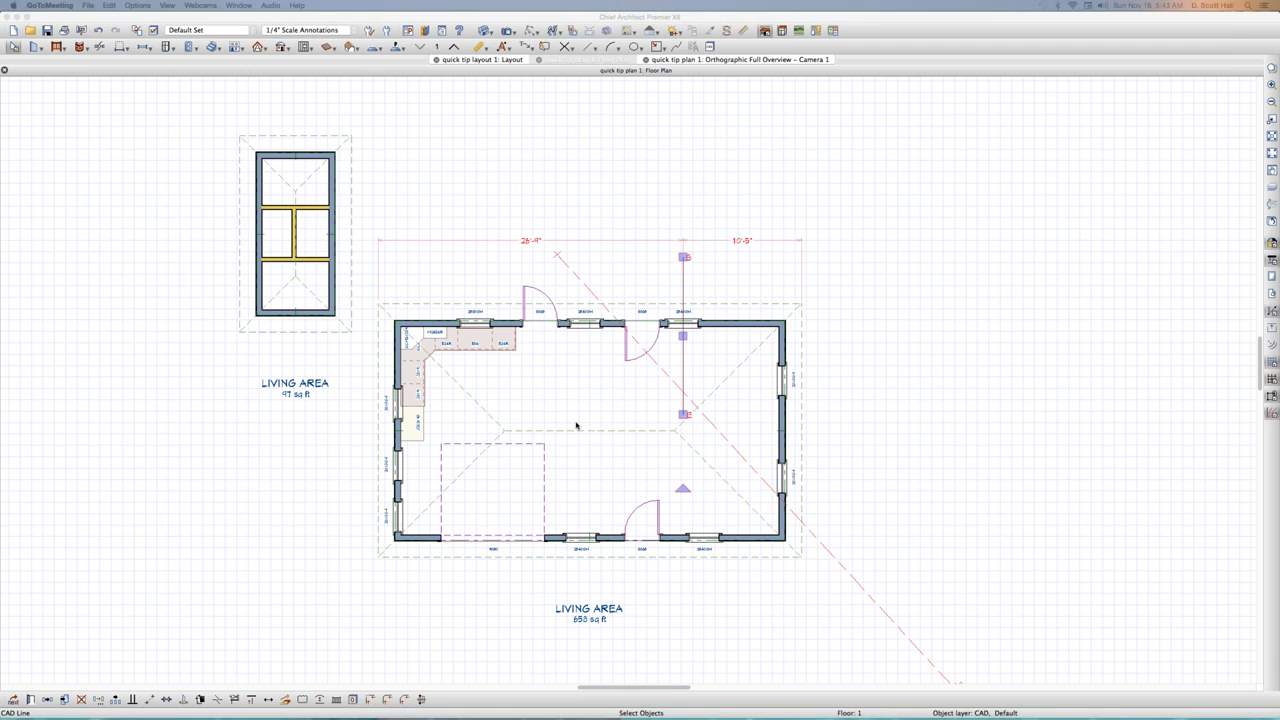
left_click(577, 374)
scroll(577, 366, "down", 2)
scroll(543, 448, "up", 3)
scroll(541, 455, "down", 2)
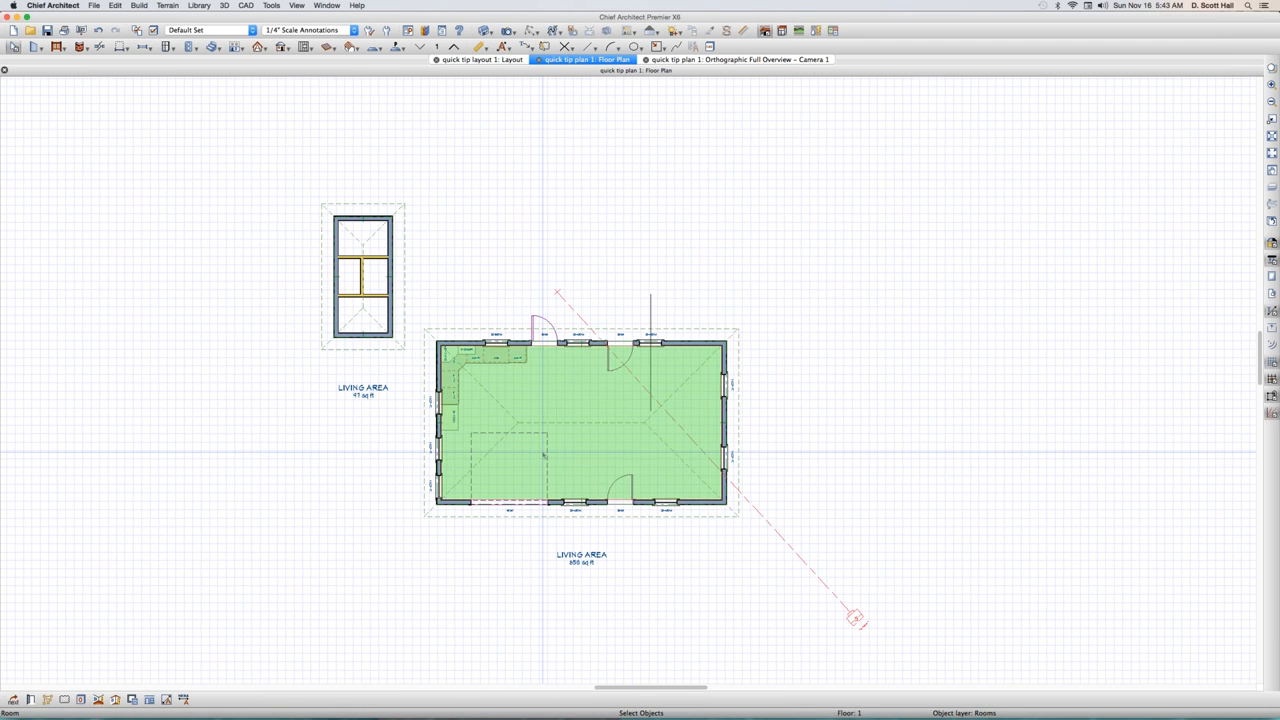
- Create an Orthographic Full Overview of the plan and rotate the model until the garage door wall faces the view
key("o")
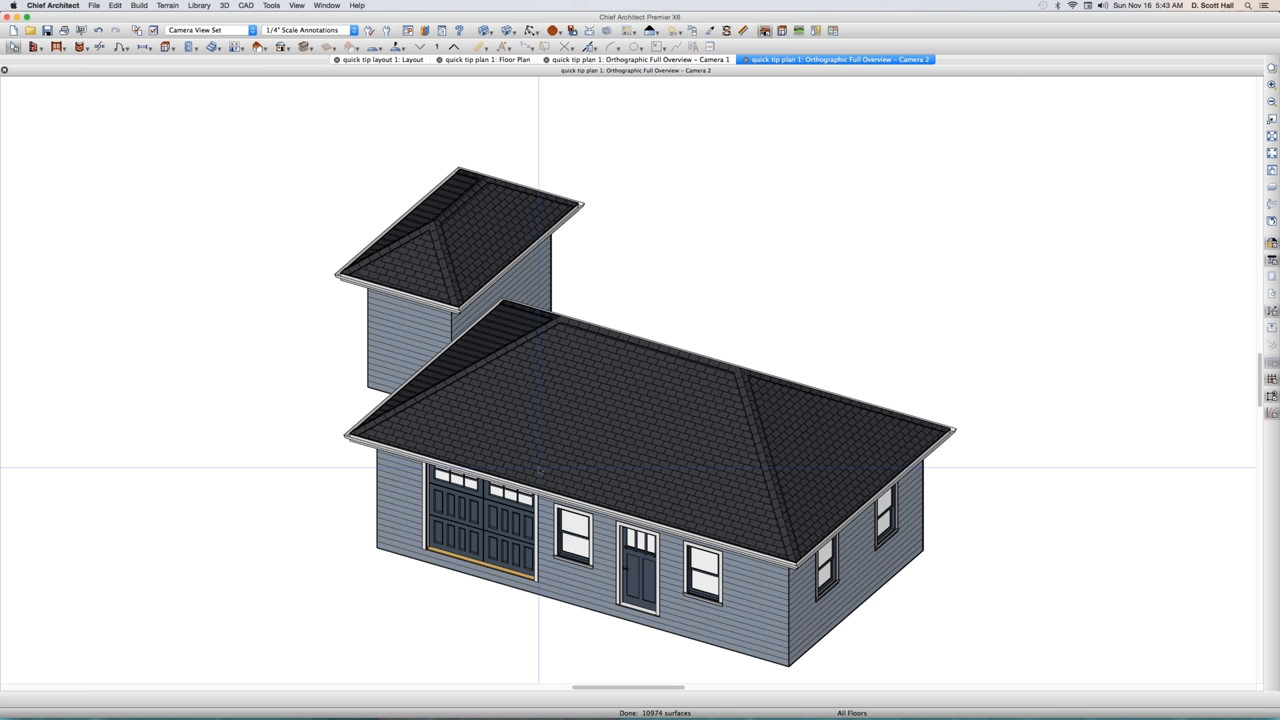
key("Right")
key("Right")
key("Right")
key("Right")
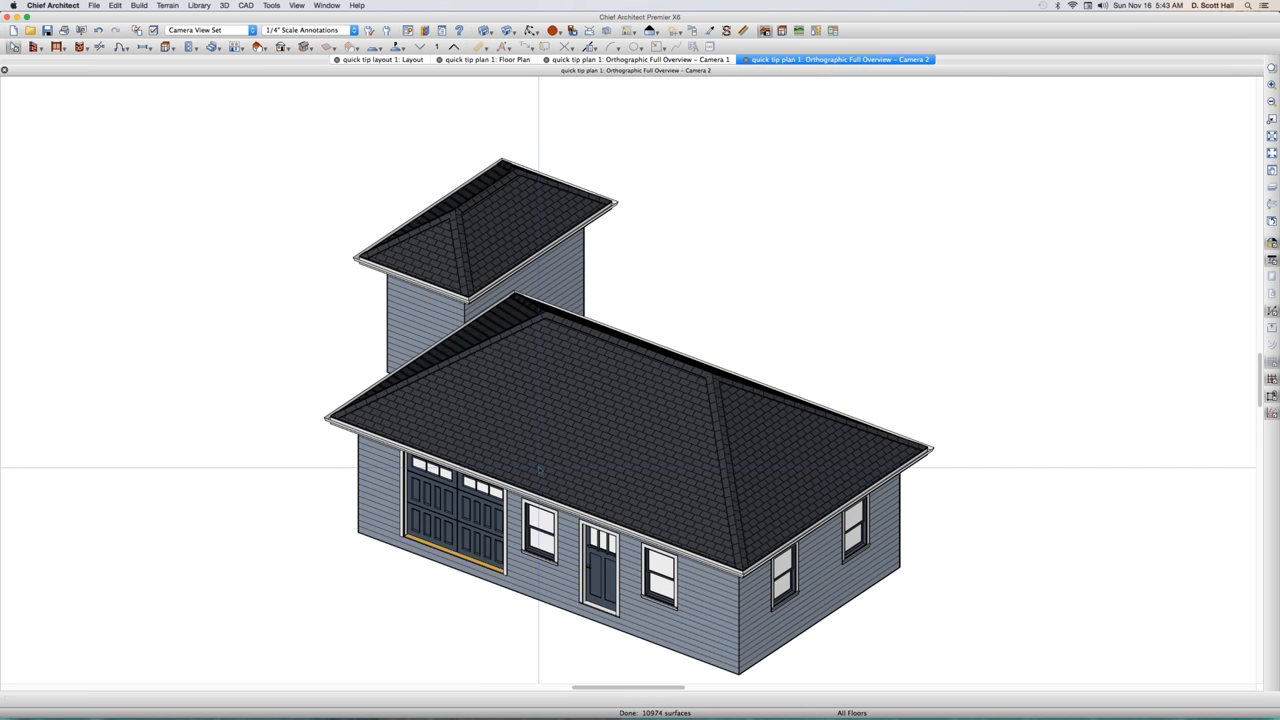
key("Left")
key("Left")
key("Left")
key("Left")
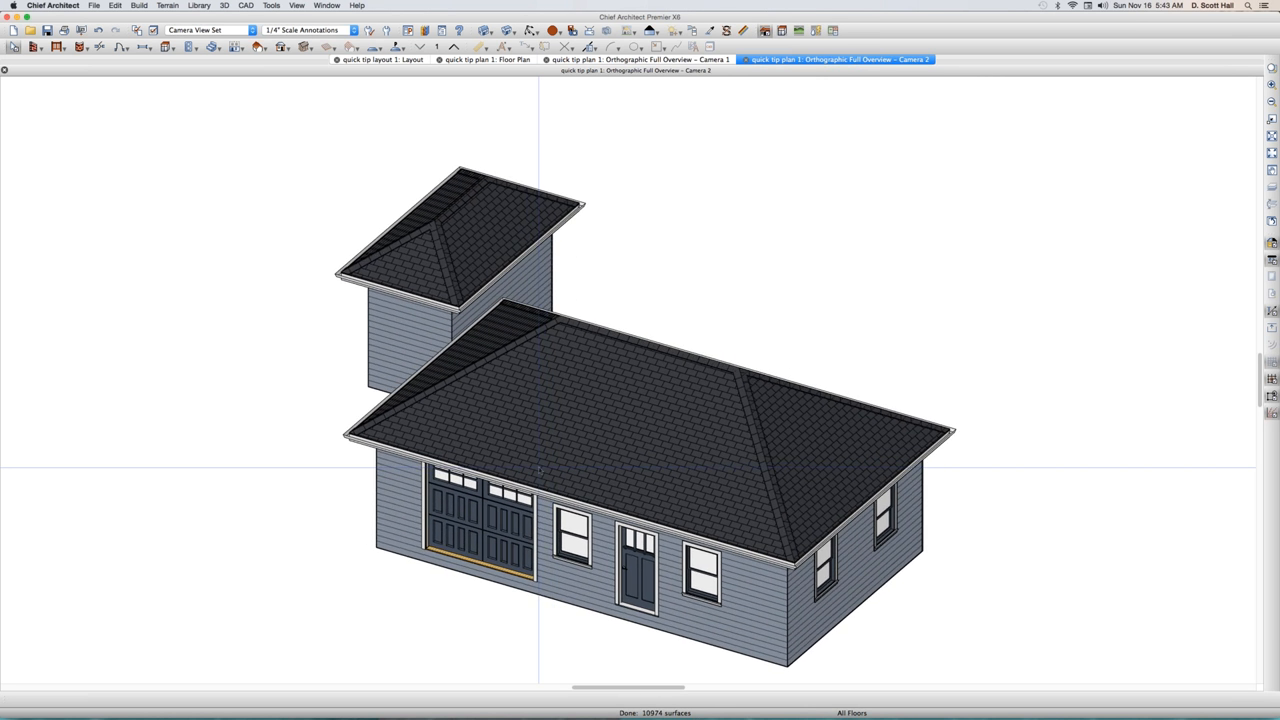
key("Left")
key("Left")
key("Left")
key("Left")
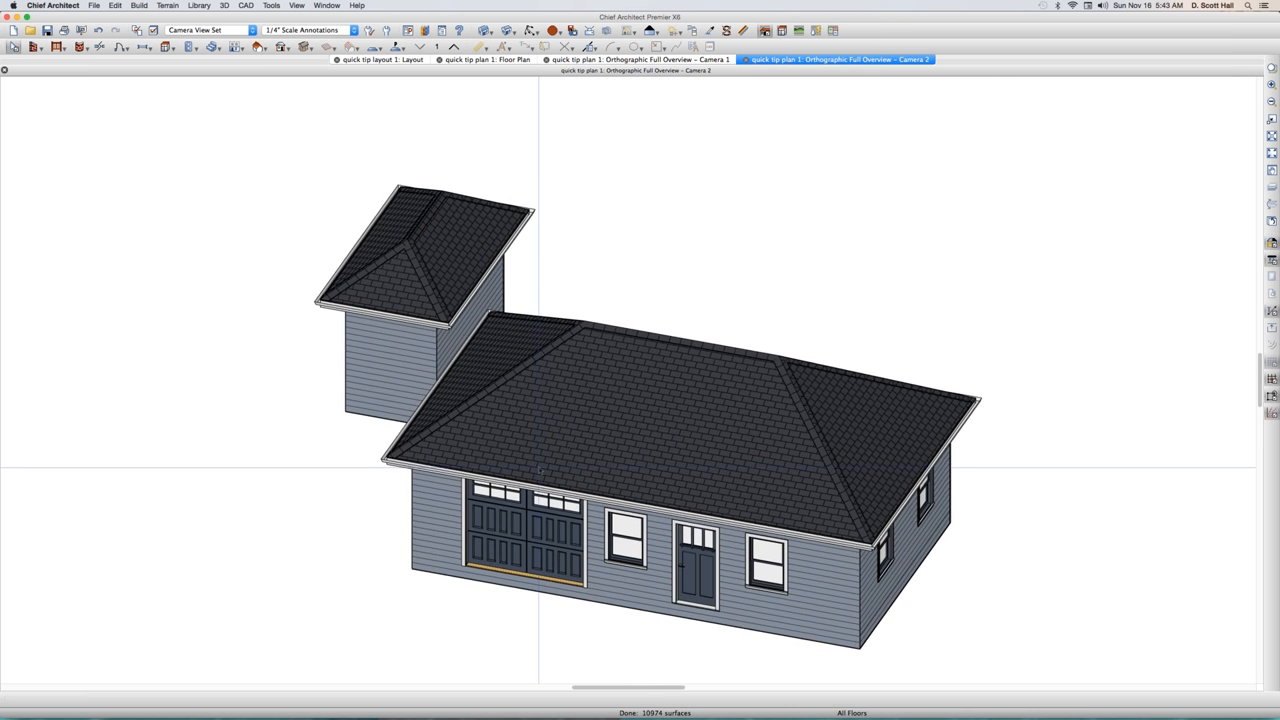
key("Left")
key("Left")
key("Left")
key("Left")
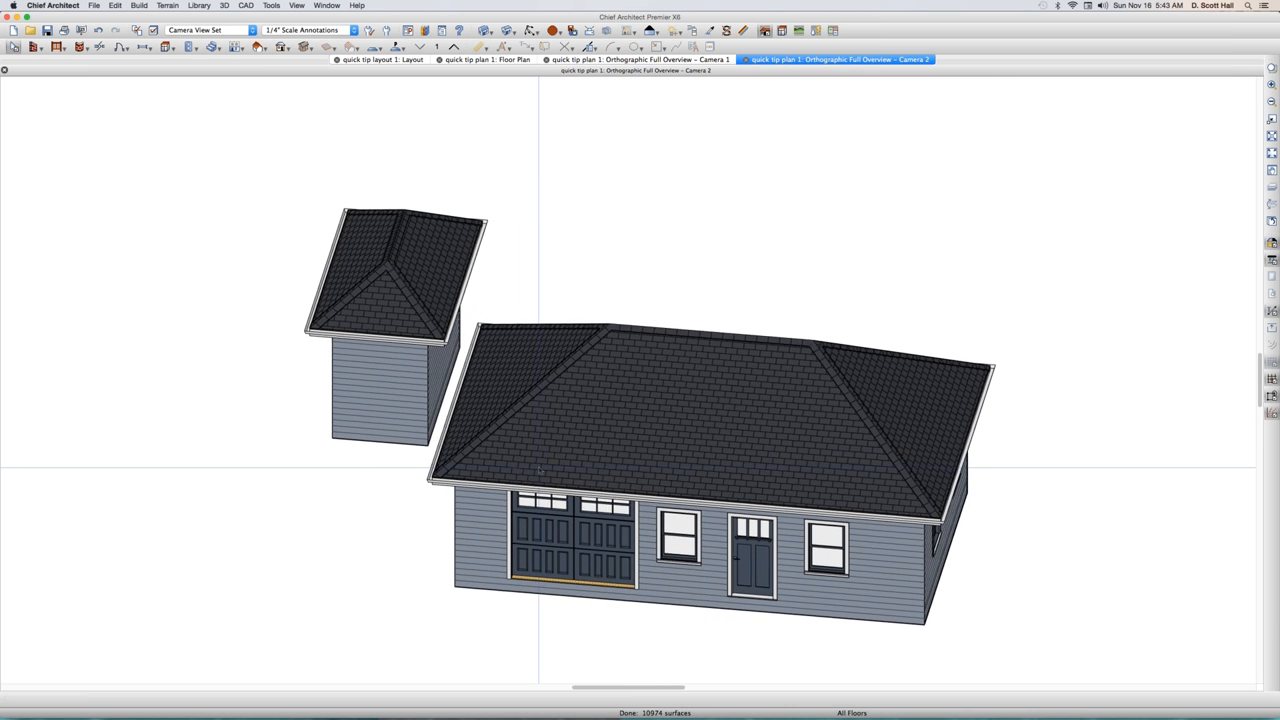
key("Left")
key("Left")
key("Left")
key("Left")
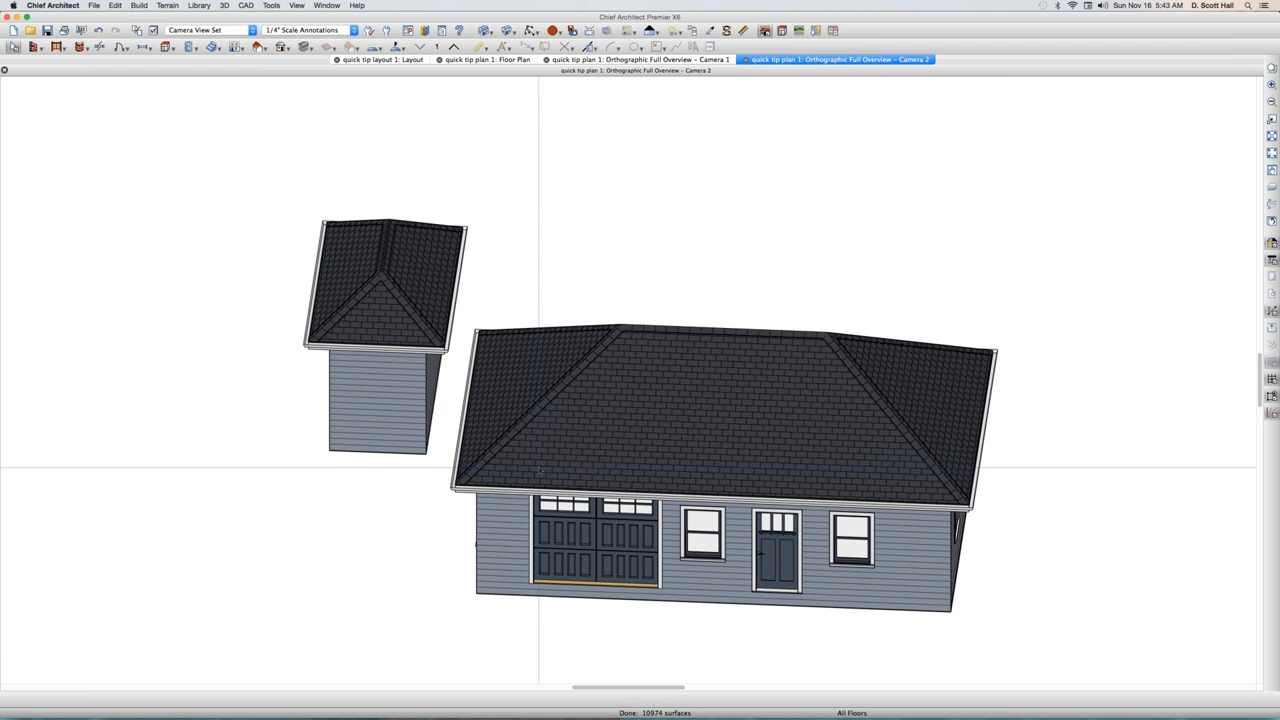
- Remove the shingle surfaces from the main roof's front plane and left hip plane with Delete Surface
left_click(539, 467)
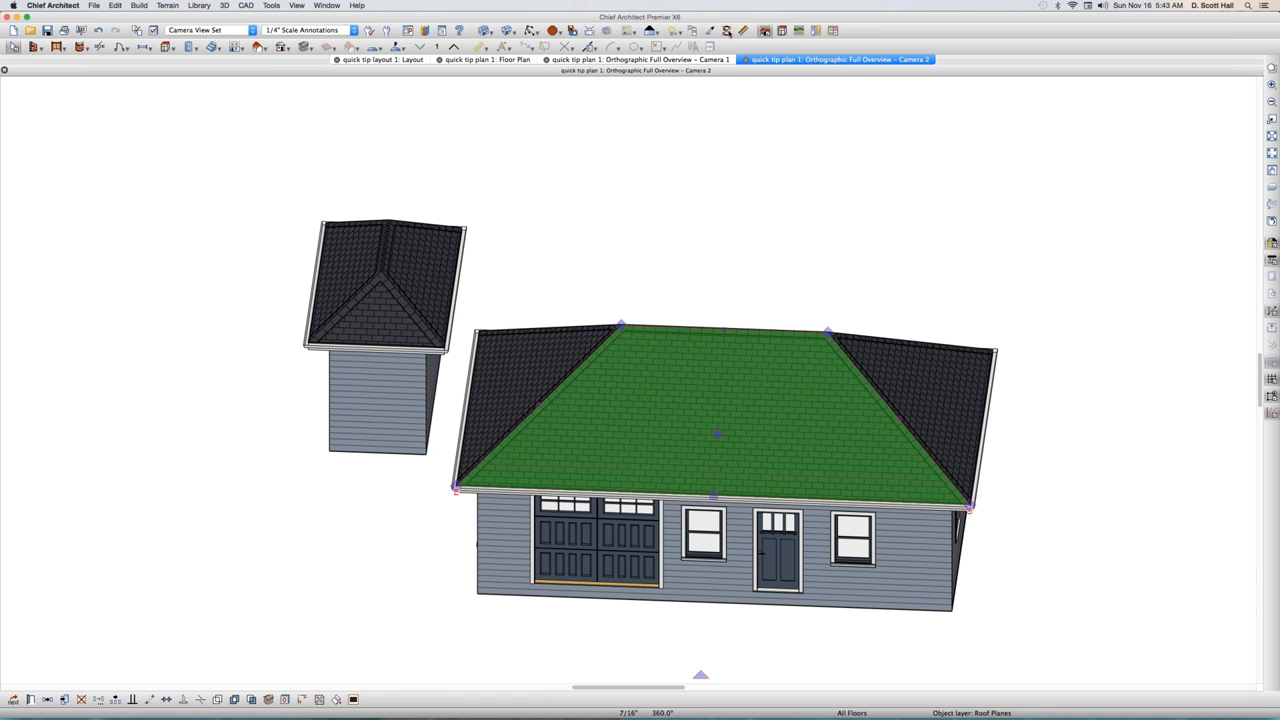
left_click(727, 30)
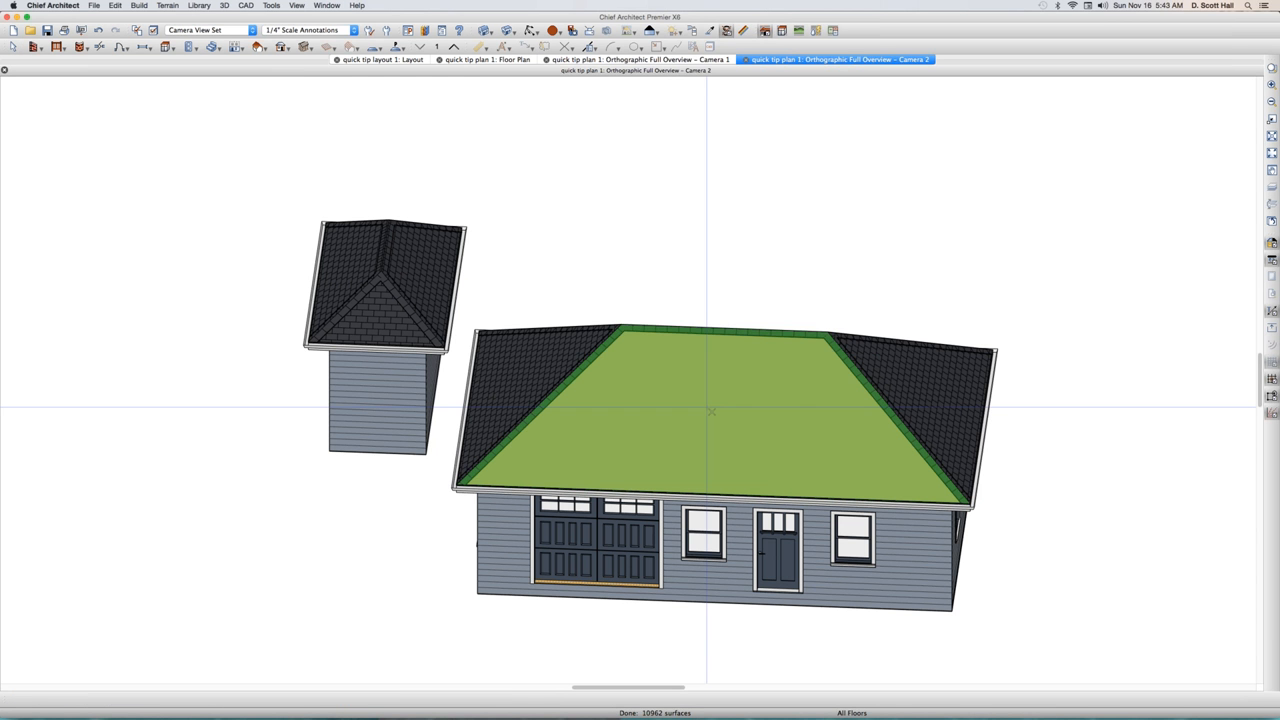
left_click(610, 380)
left_click(522, 381)
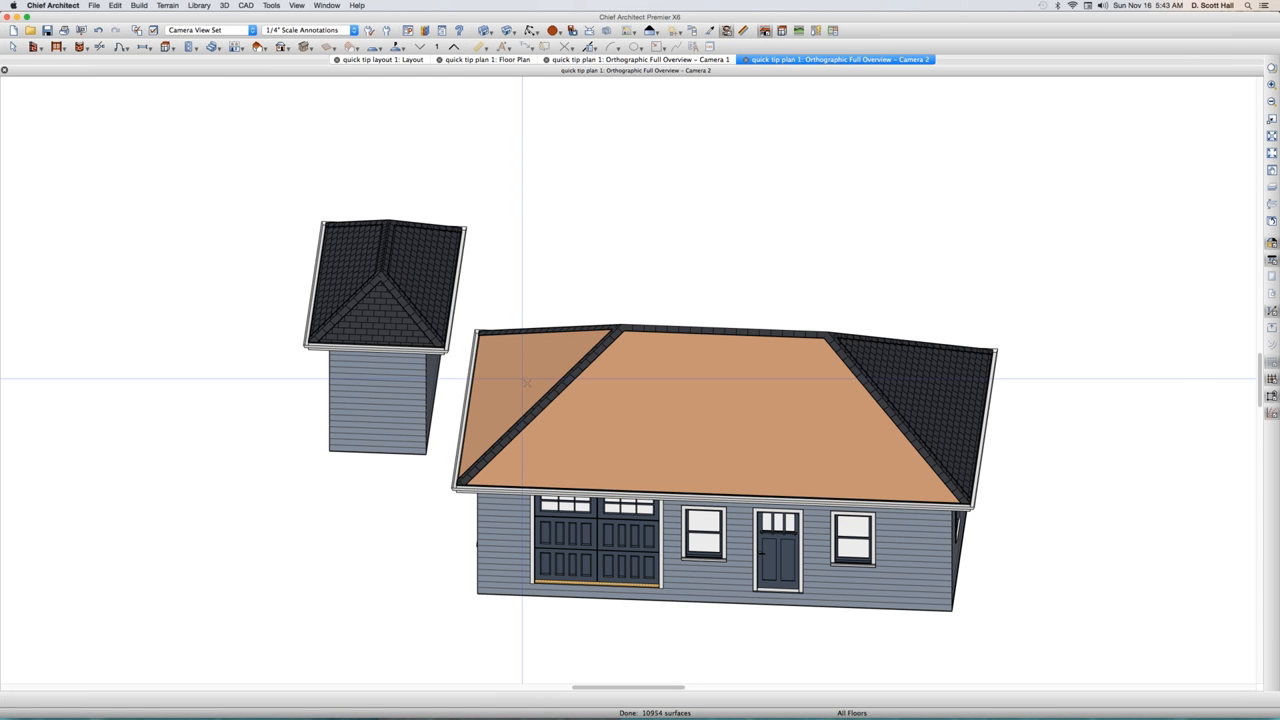
key("space")
- Look up the Delete Surface hotkey by filtering the hotkey customization list by 'surf', without changing any assignment
key("k")
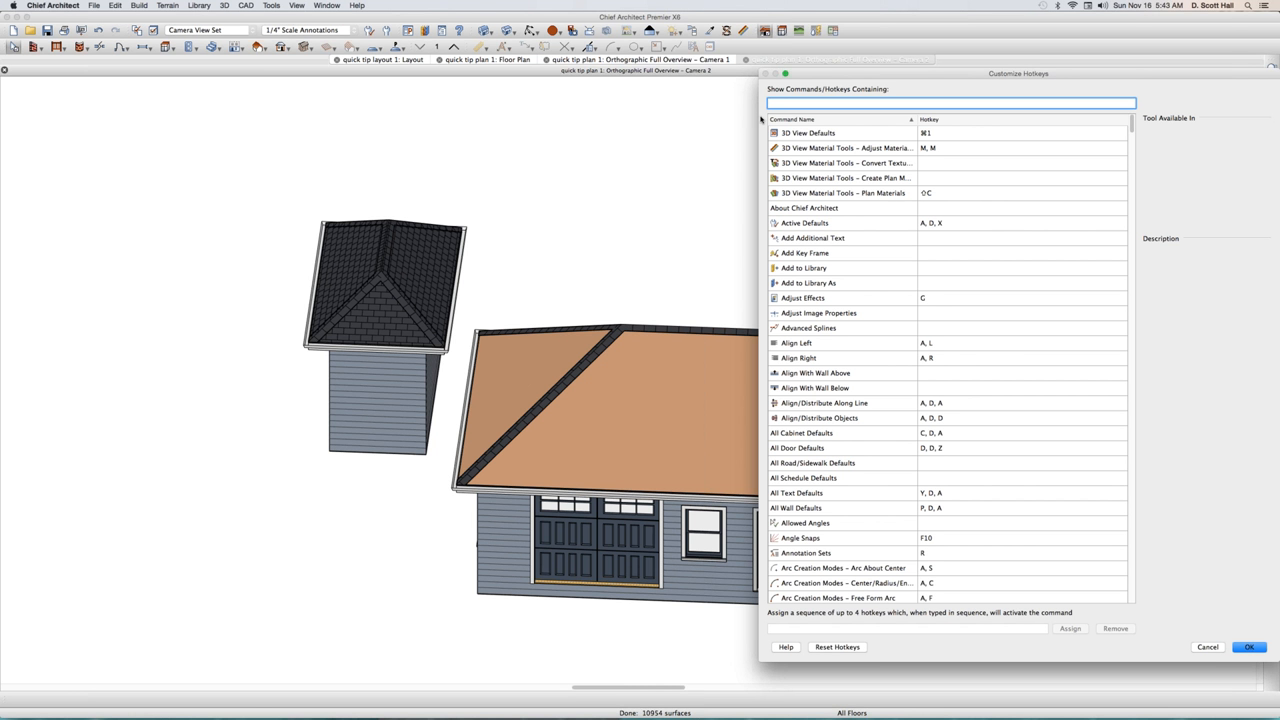
type("surg")
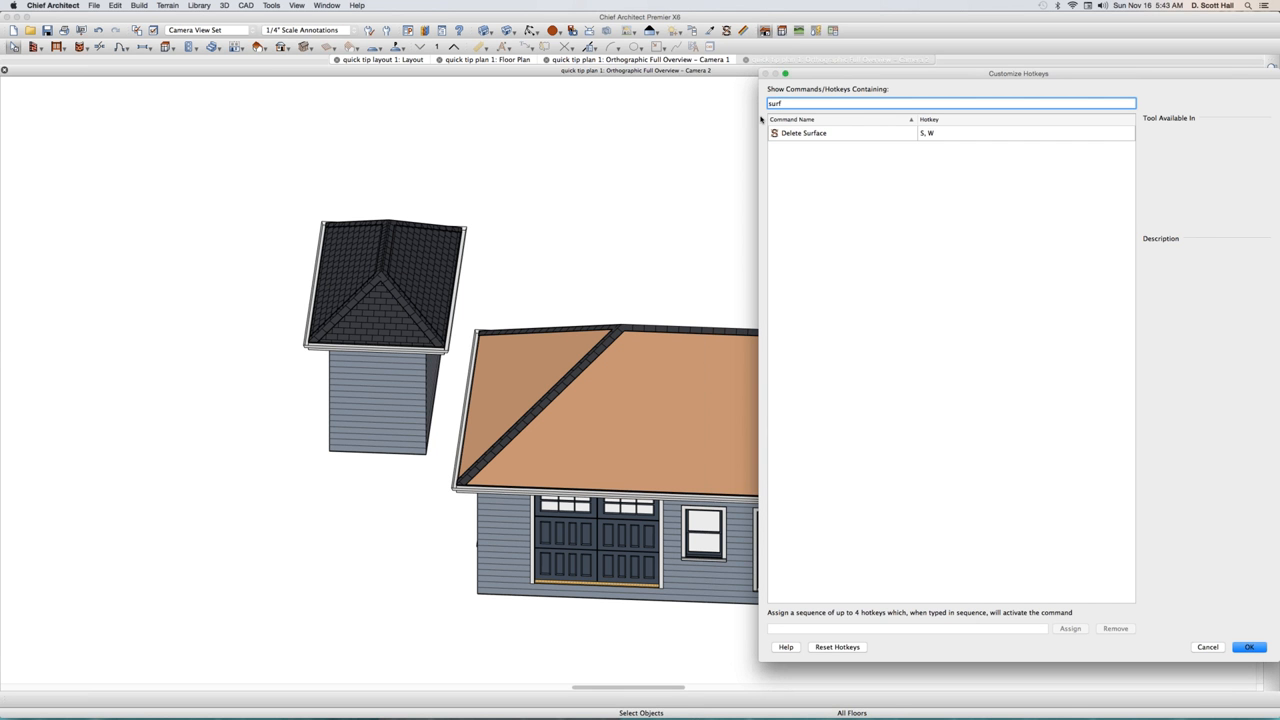
left_click(1199, 647)
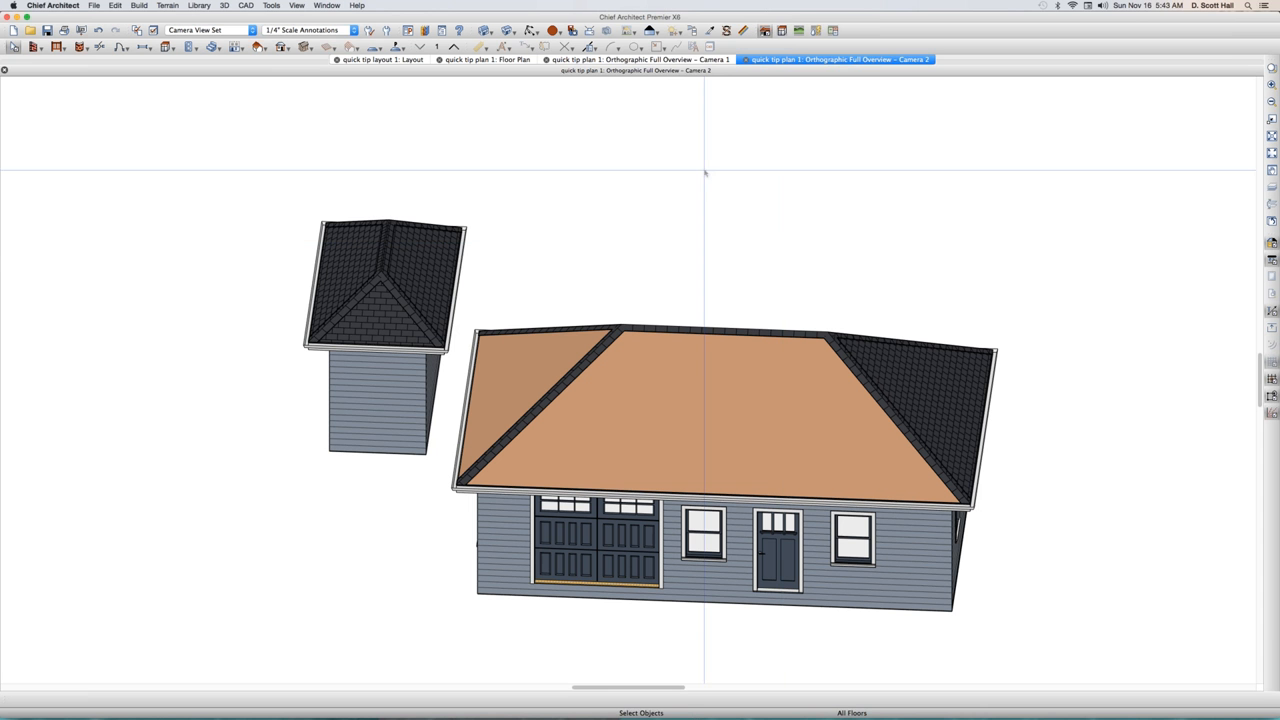
- Remove the shingle surfaces from the small building's three visible roof planes with Delete Surface
key("s")
left_click(434, 265)
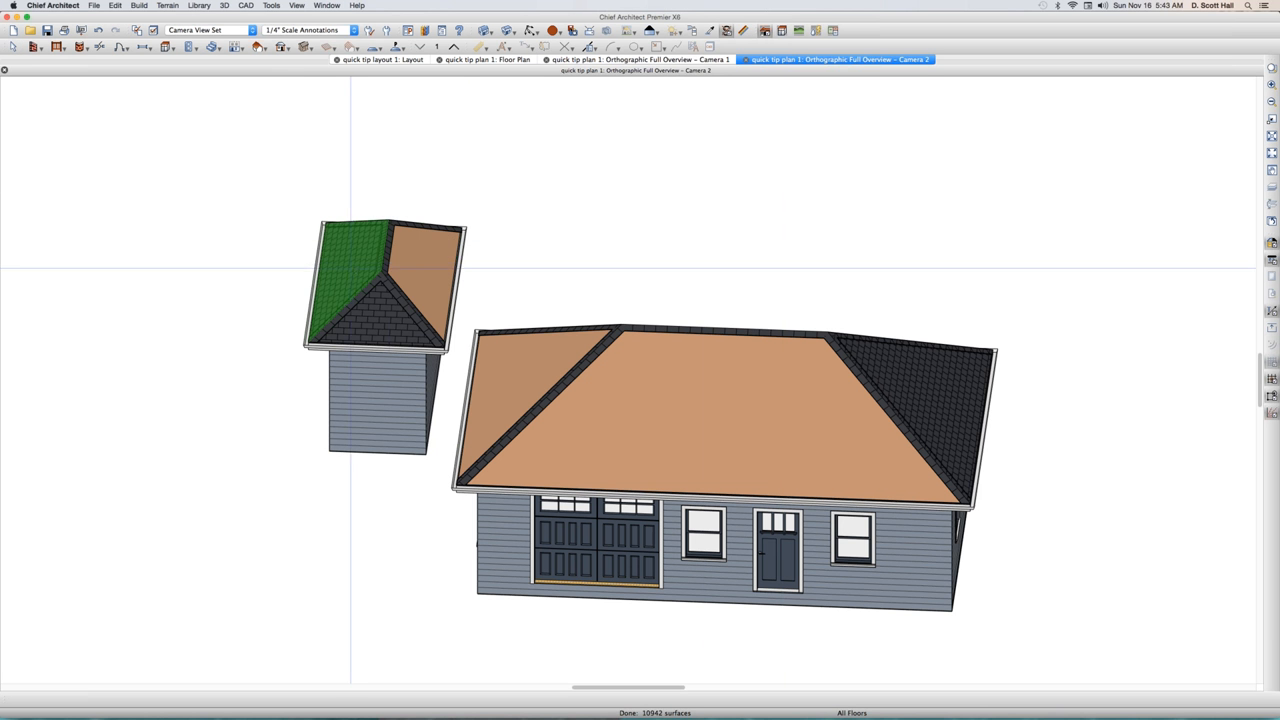
left_click(350, 268)
left_click(363, 303)
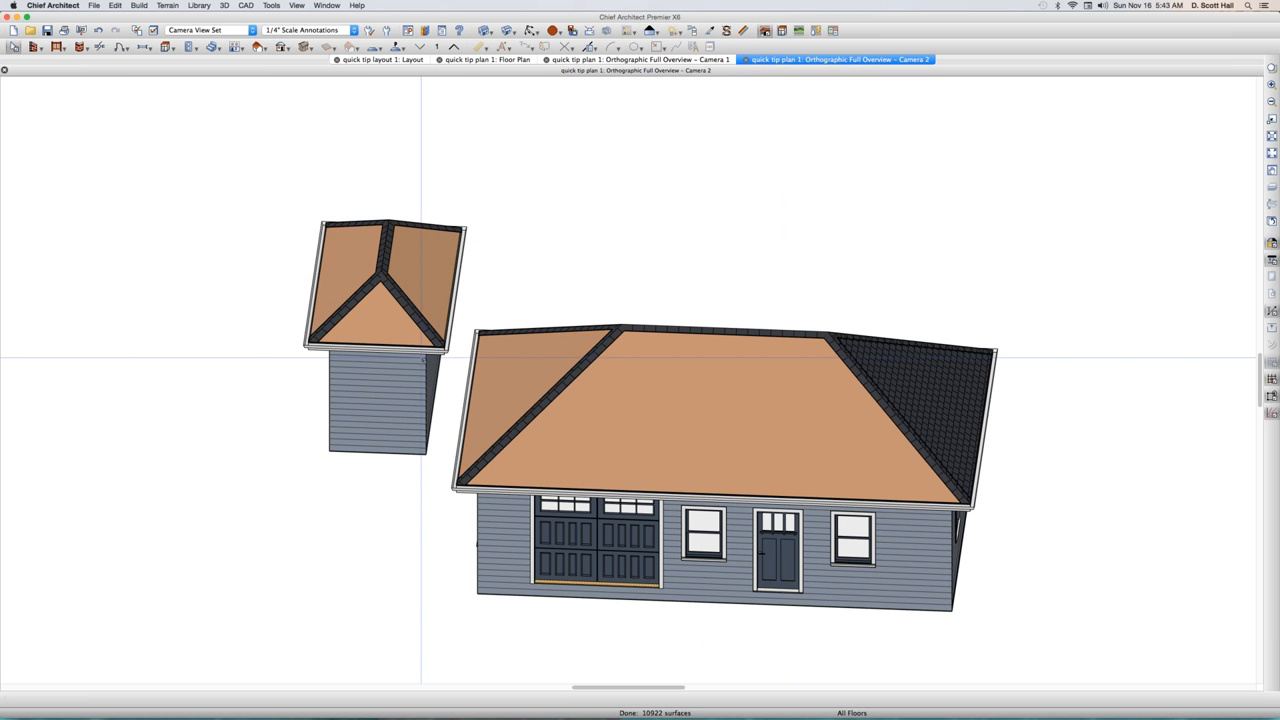
- Orbit the overview to the garage's window corner and view the Camera View Set's layer display options without changing them
middle_click_drag(419, 443, 508, 415)
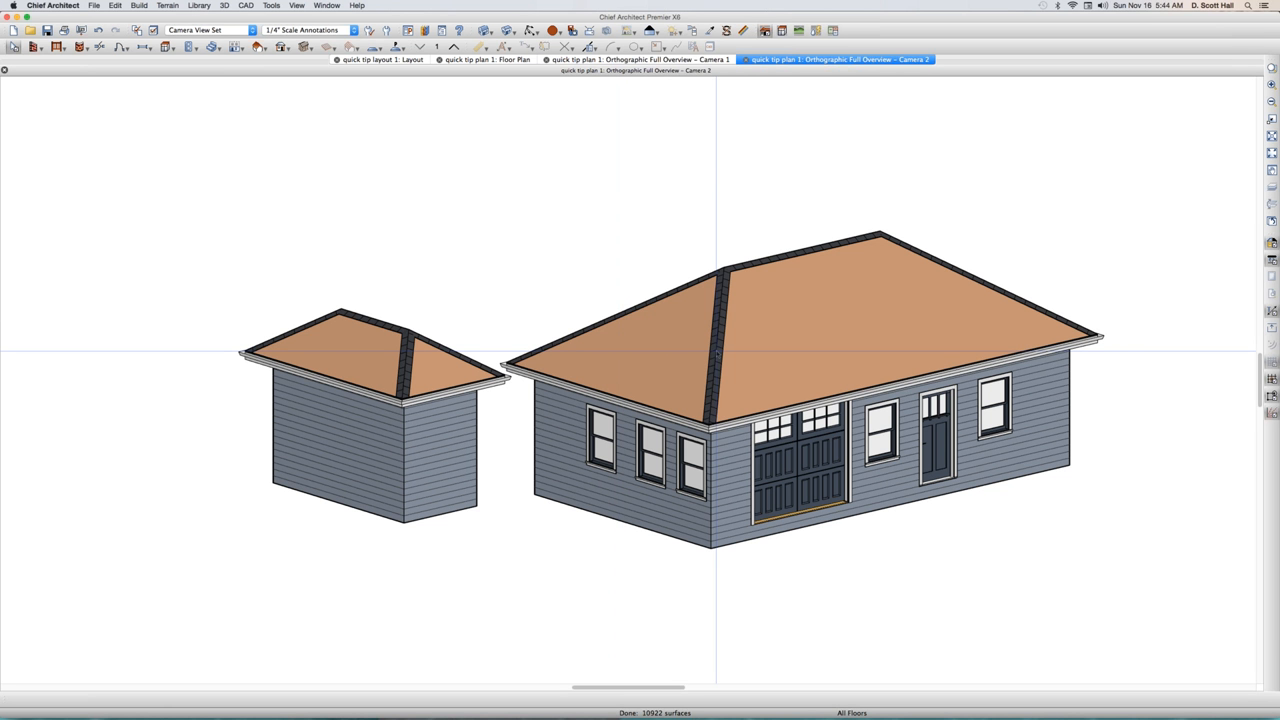
key("o")
mouse_move(707, 364)
left_mouse_down()
mouse_move(677, 369)
mouse_move(690, 363)
left_mouse_up()
key("l")
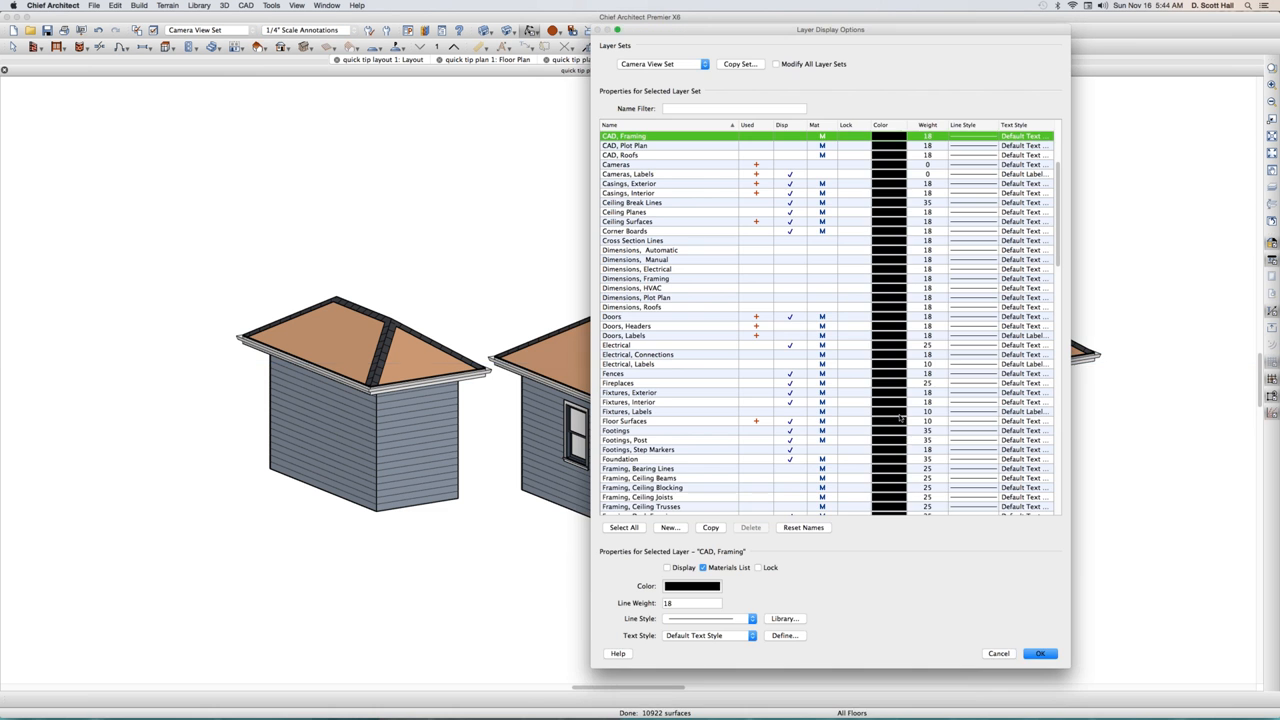
left_click(1000, 653)
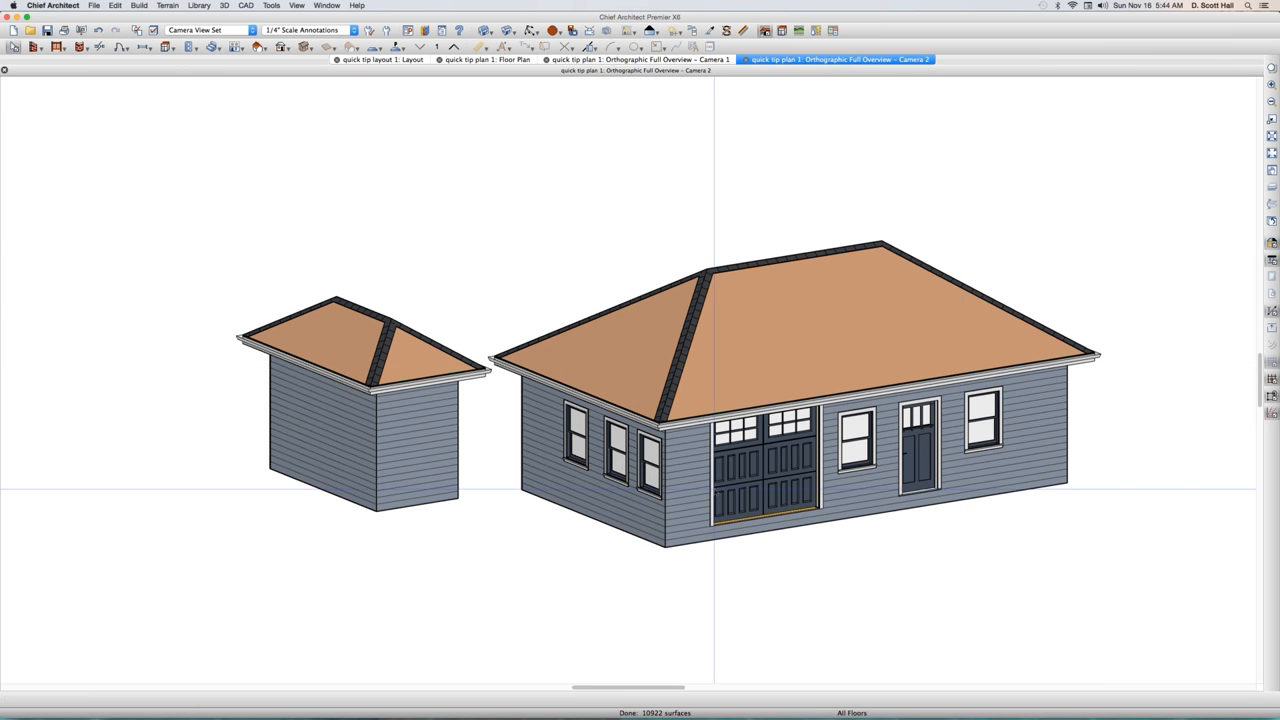
- Close the second overview, create a Full Camera view from the floor plan, and bring the garage door wall closer in view
left_click(486, 57)
scroll(620, 543, "up", 1)
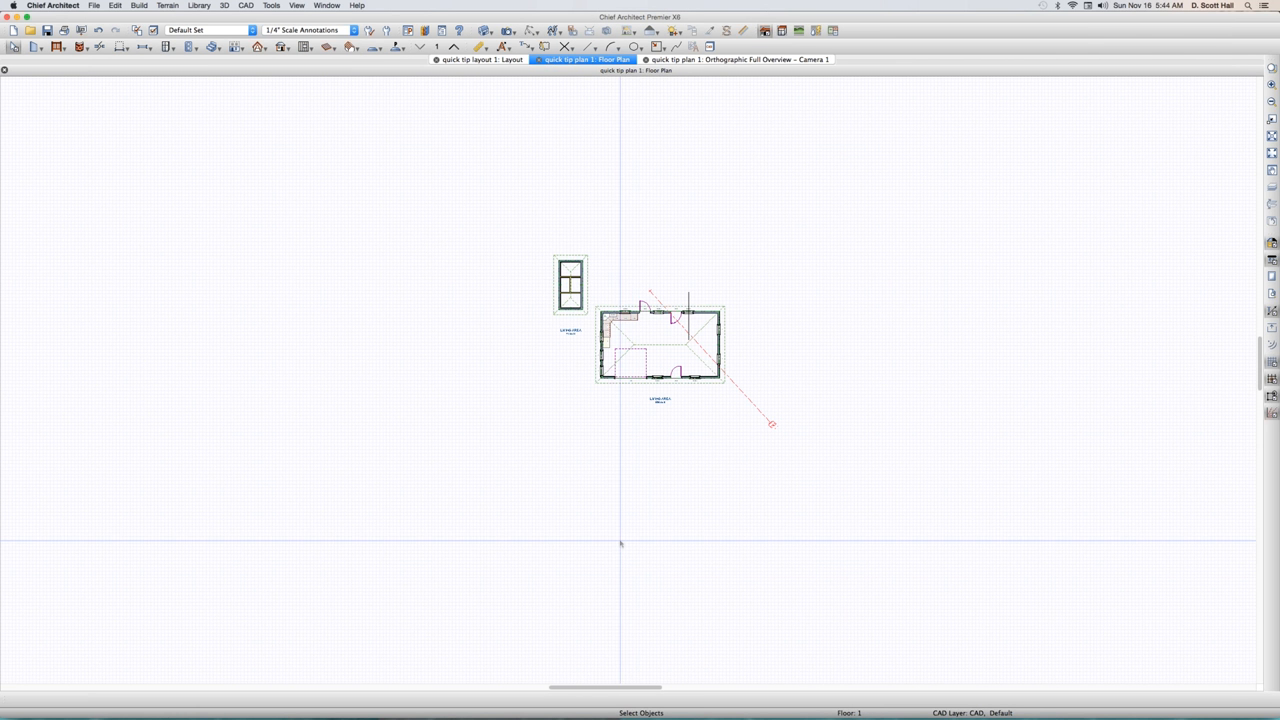
left_click_drag(571, 594, 628, 350)
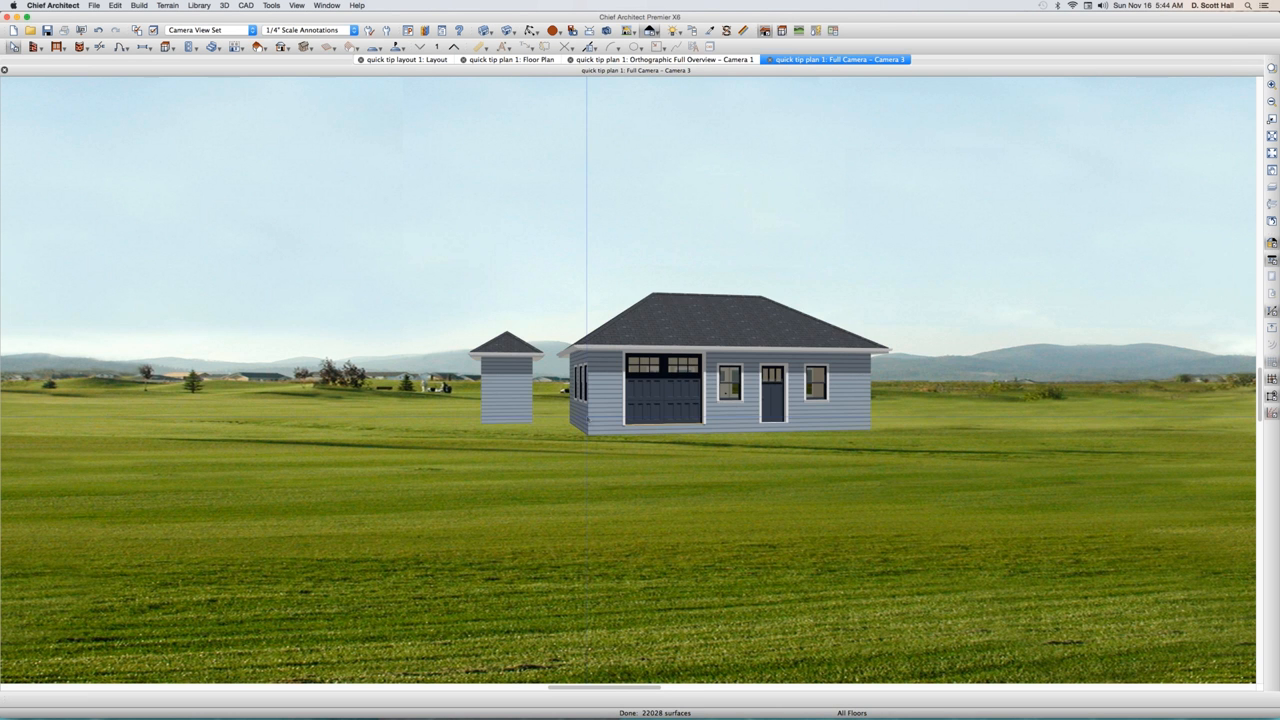
middle_click_drag(586, 408, 487, 428)
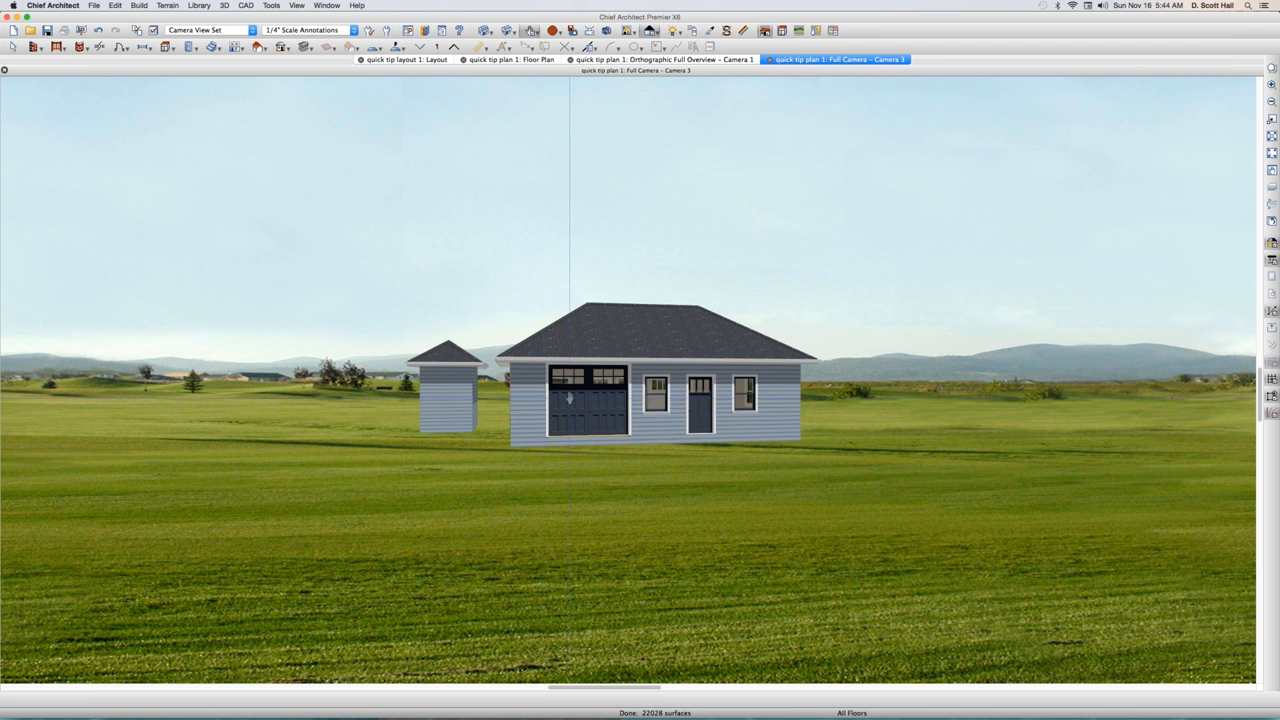
middle_click_drag(569, 400, 550, 431)
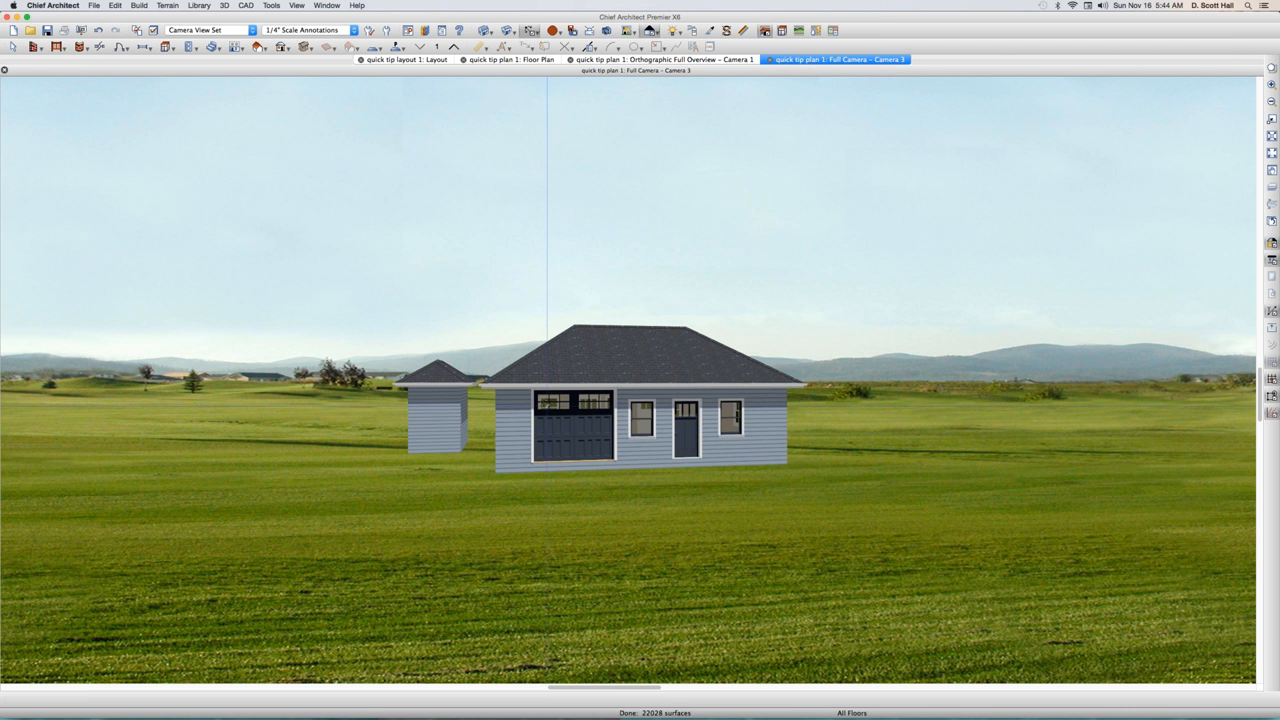
middle_click_drag(540, 425, 560, 352)
left_click_drag(560, 352, 544, 331)
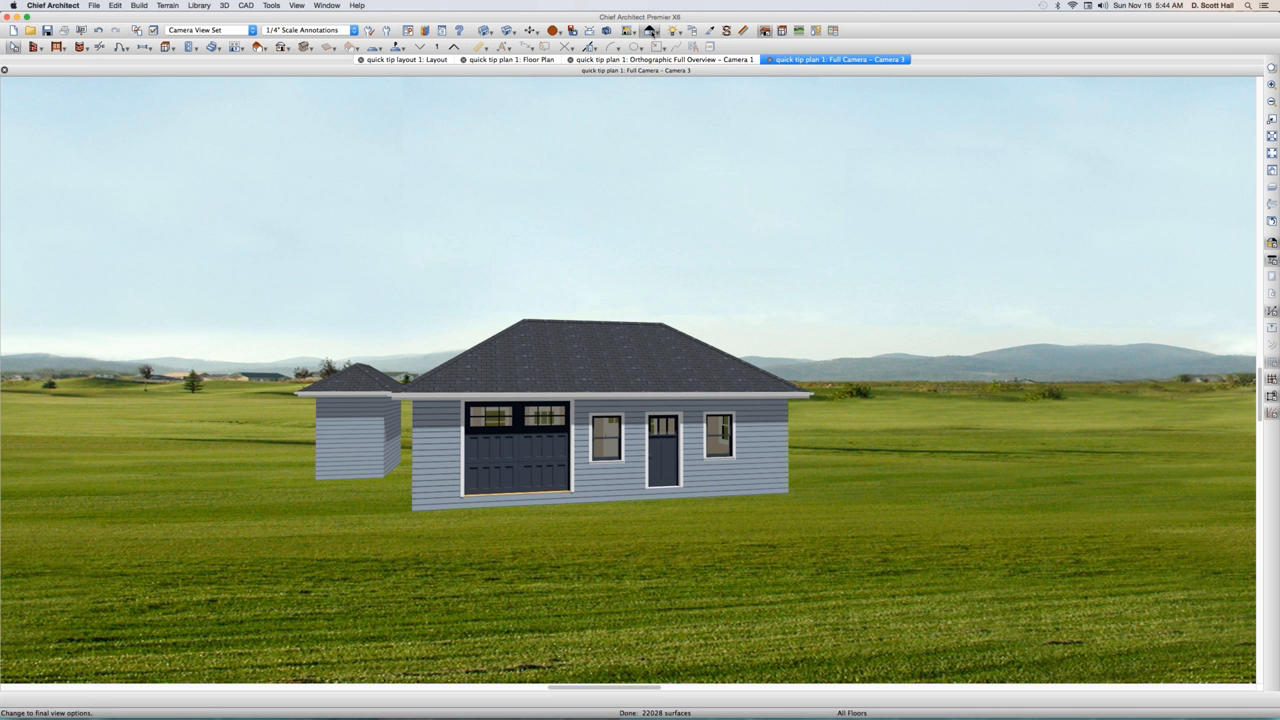
- Look through the available rendering techniques and the final view options without choosing any
left_click(655, 31)
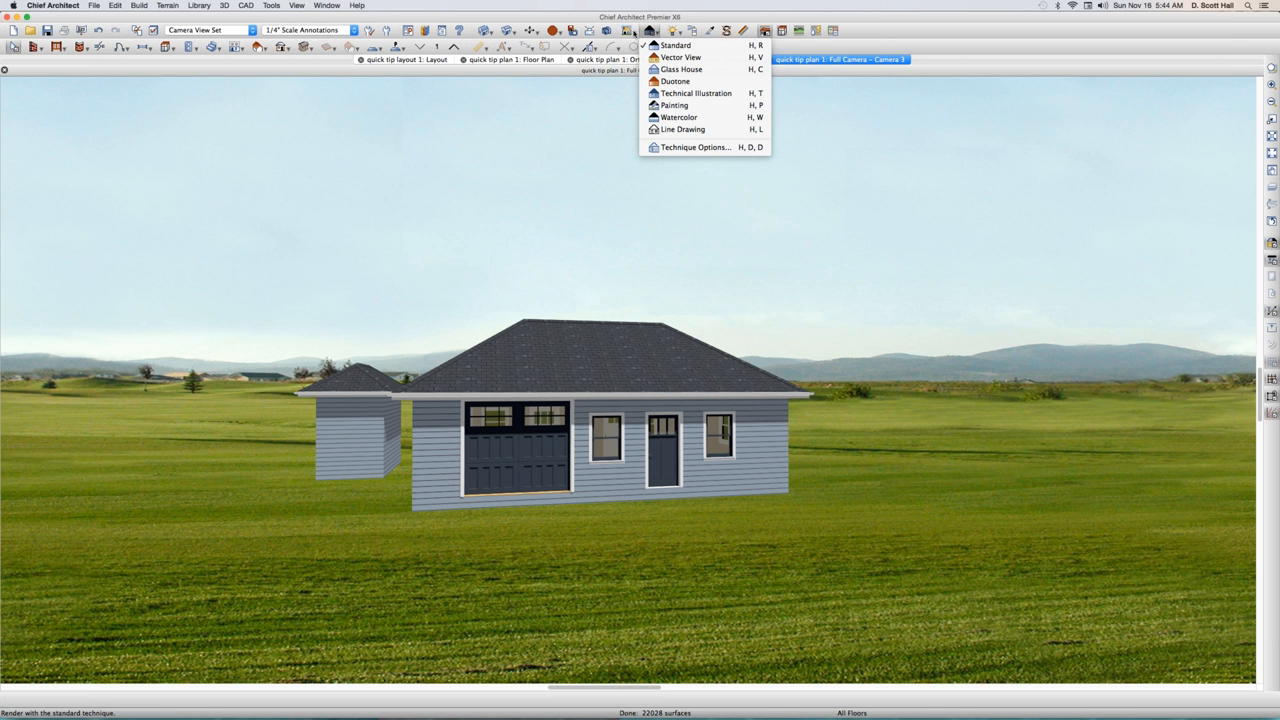
left_click(632, 31)
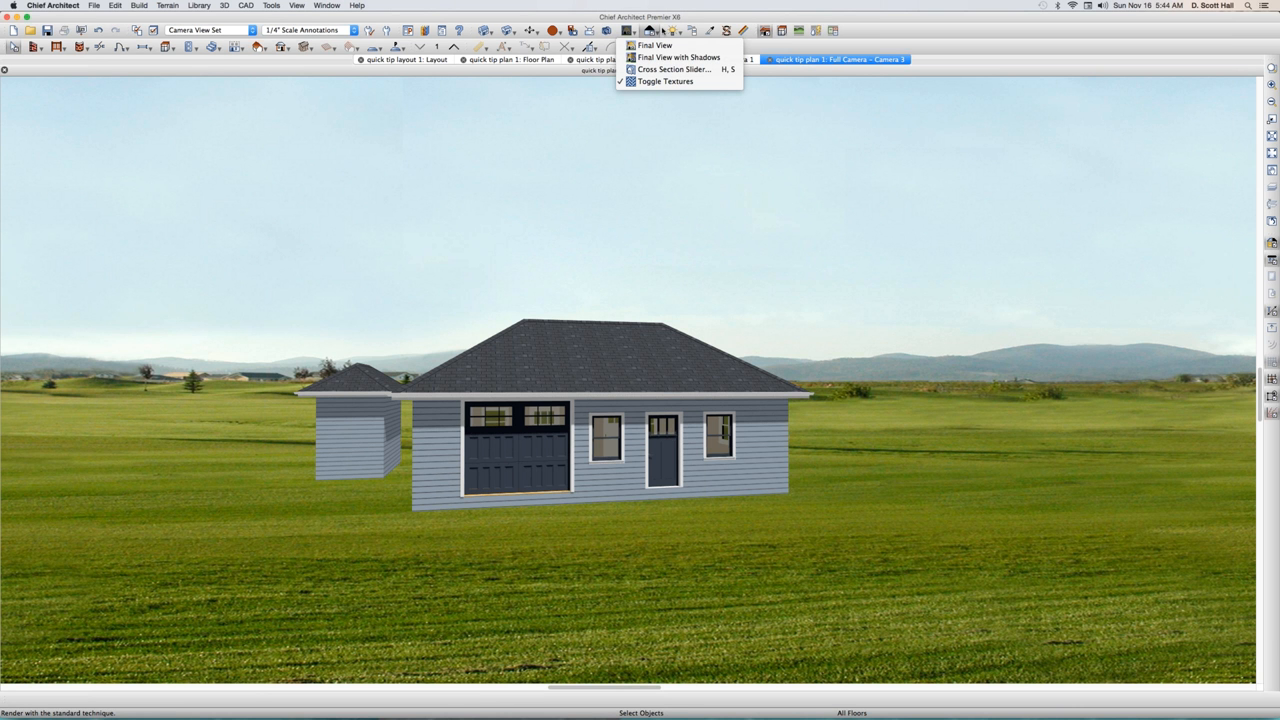
left_click(500, 218)
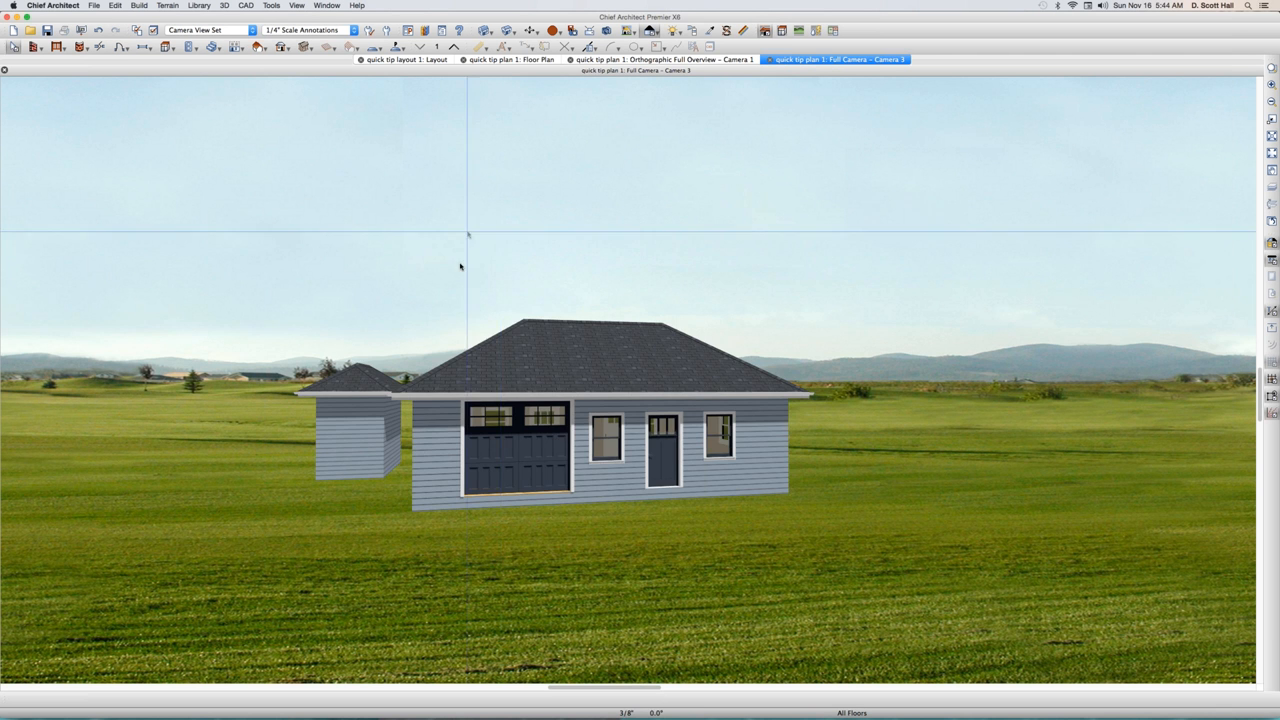
- Examine both buildings from the garage's window corner at varying distances, and close the Full Camera view
middle_click_drag(463, 264, 520, 261)
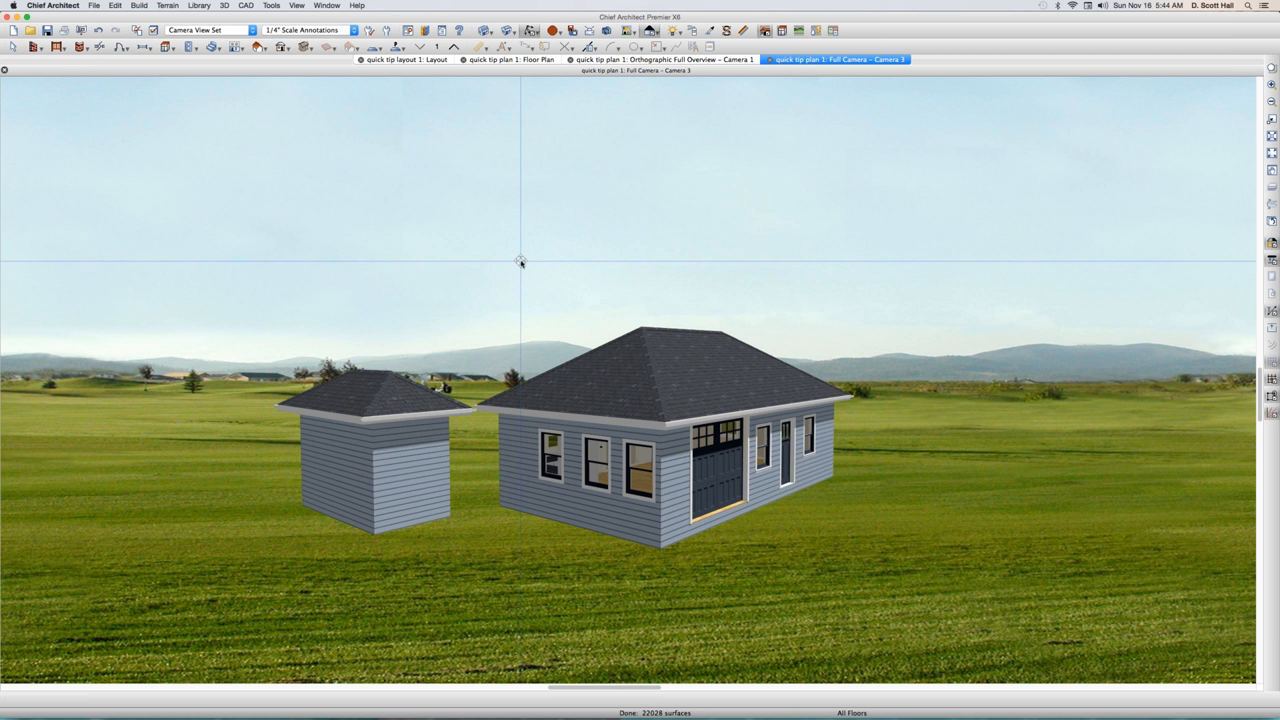
scroll(575, 391, "down", 3)
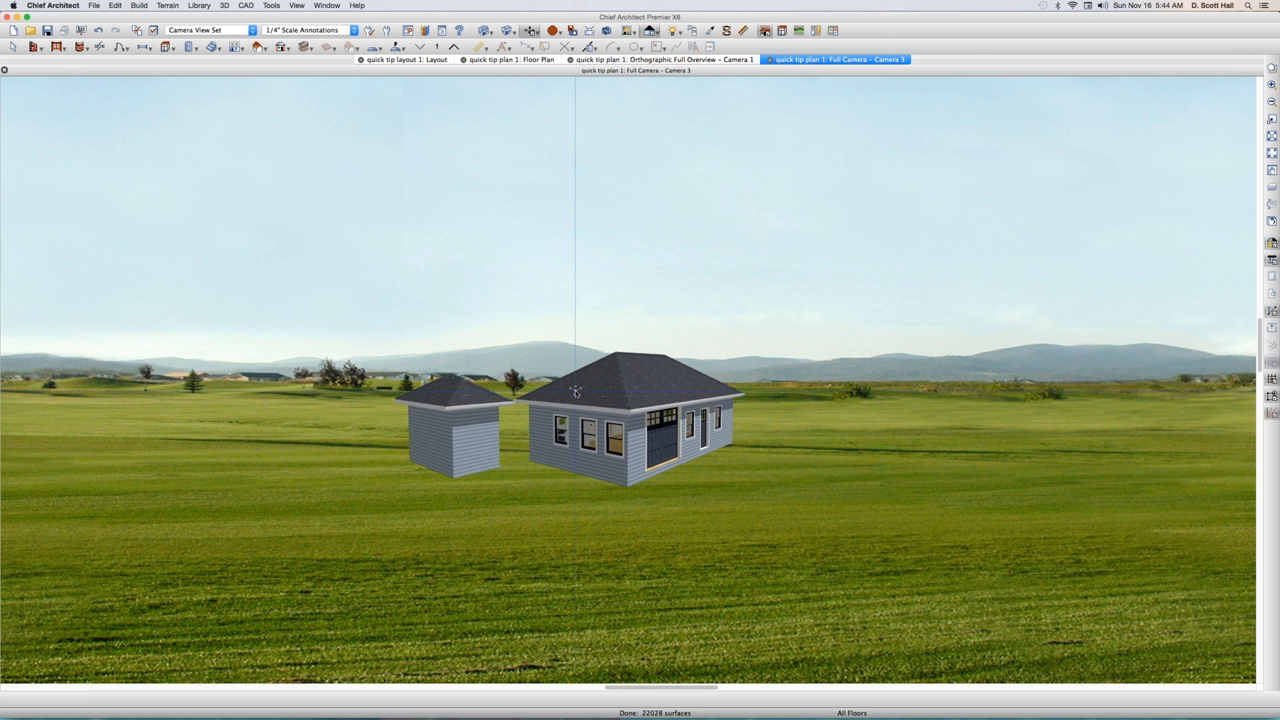
scroll(575, 391, "up", 5)
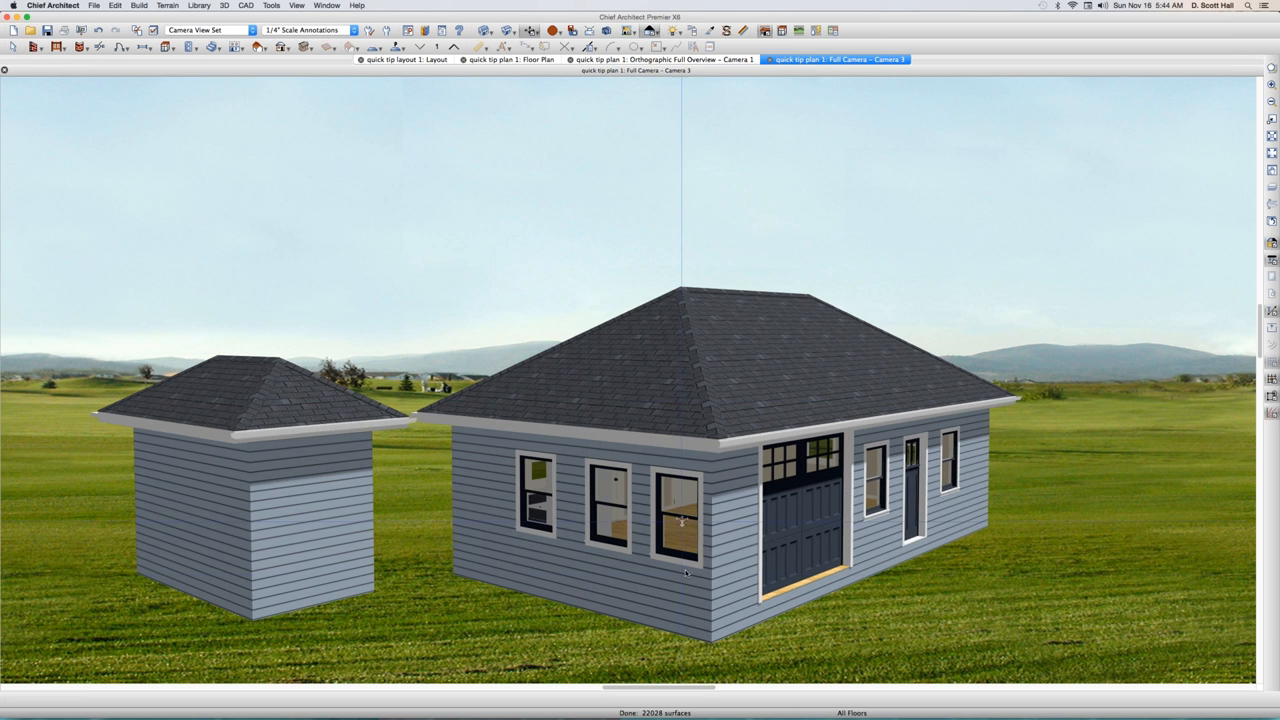
mouse_move(685, 570)
middle_mouse_down()
mouse_move(671, 540)
mouse_move(681, 565)
middle_mouse_up()
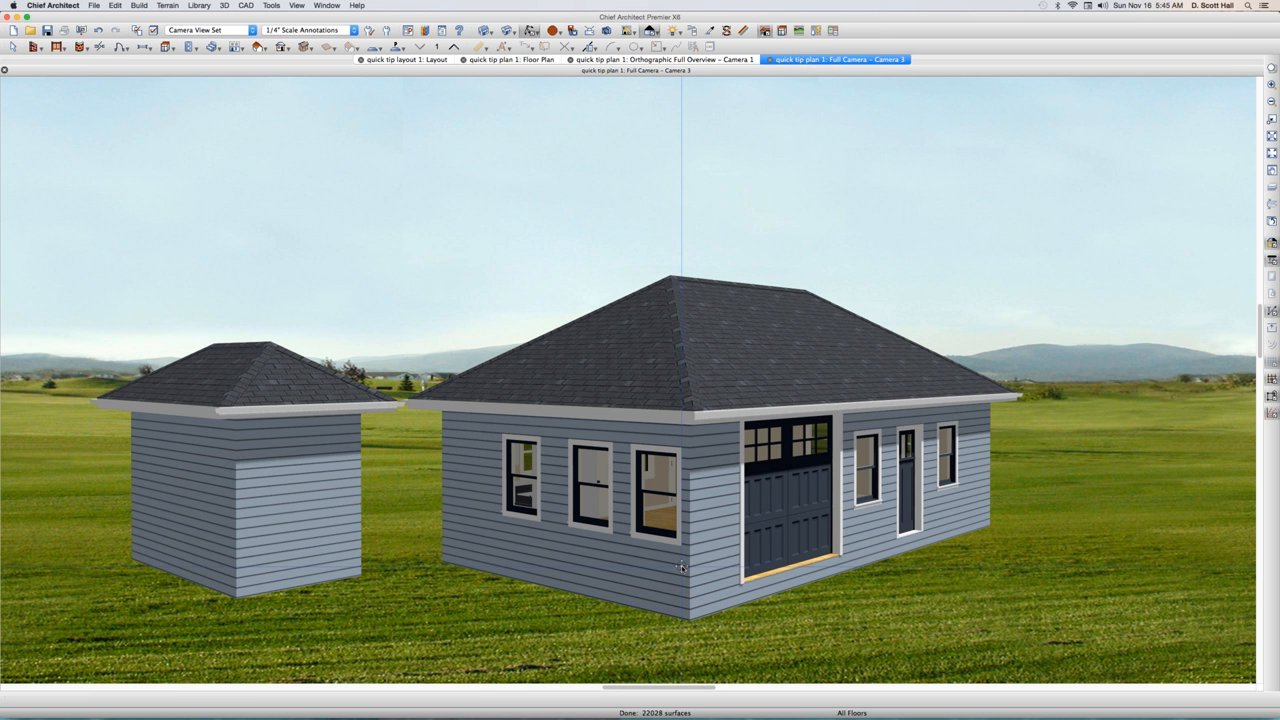
key("space")
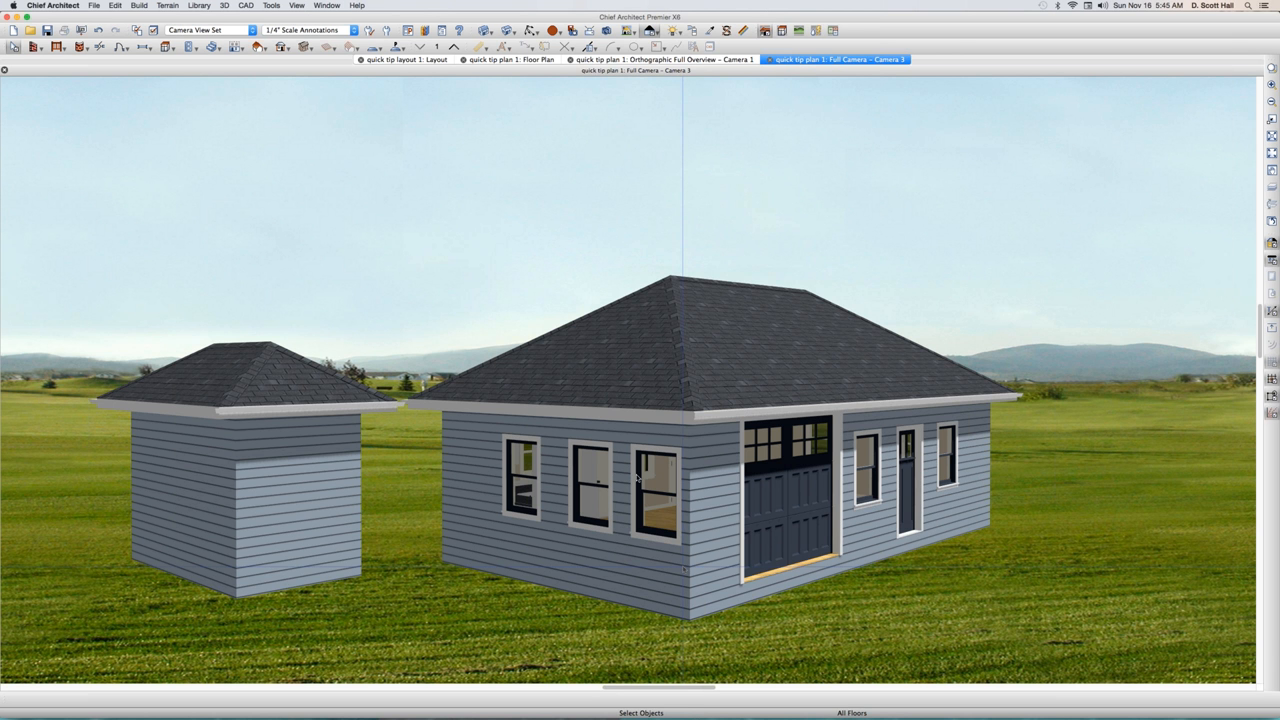
scroll(700, 555, "down", 3)
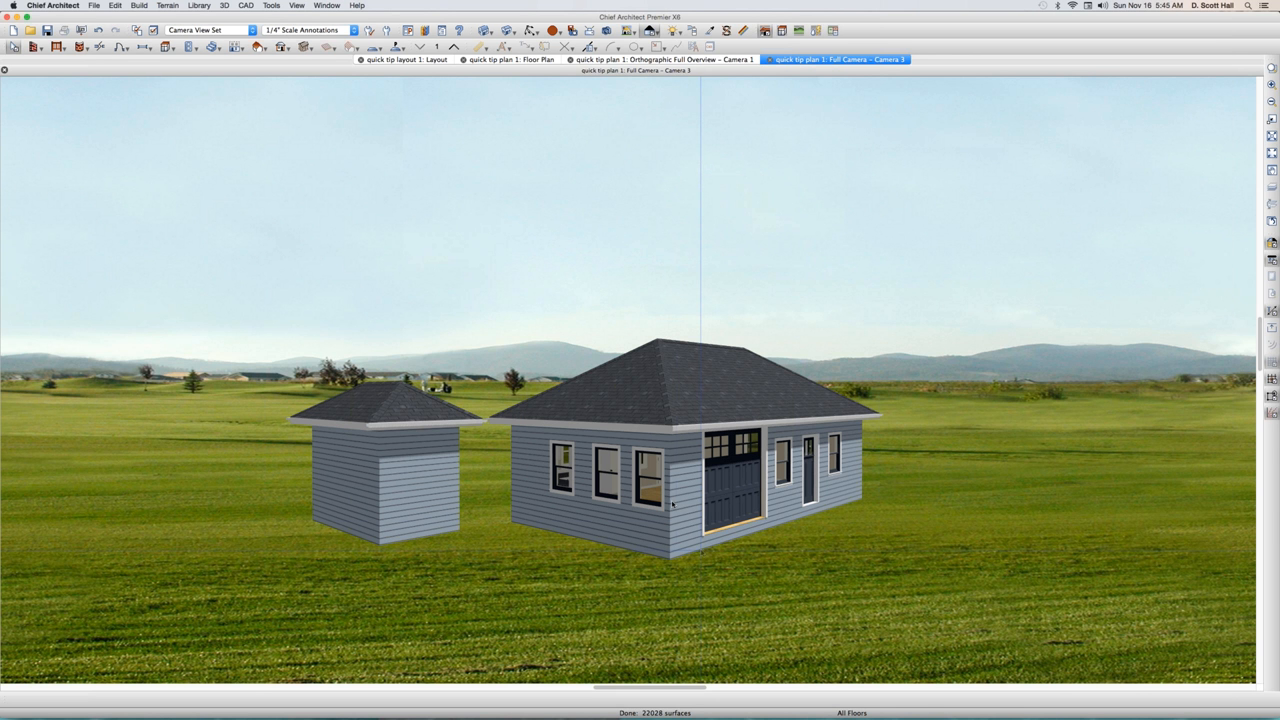
left_click(700, 412)
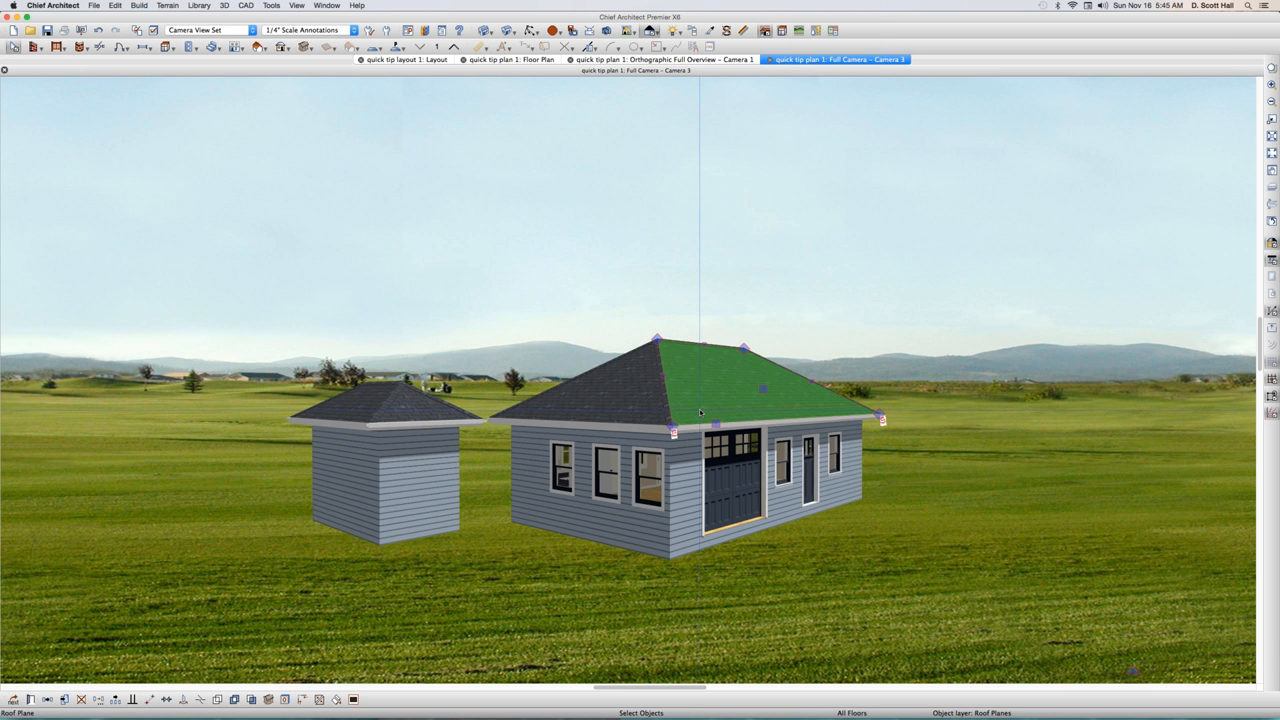
key("Escape")
scroll(700, 415, "up", 5)
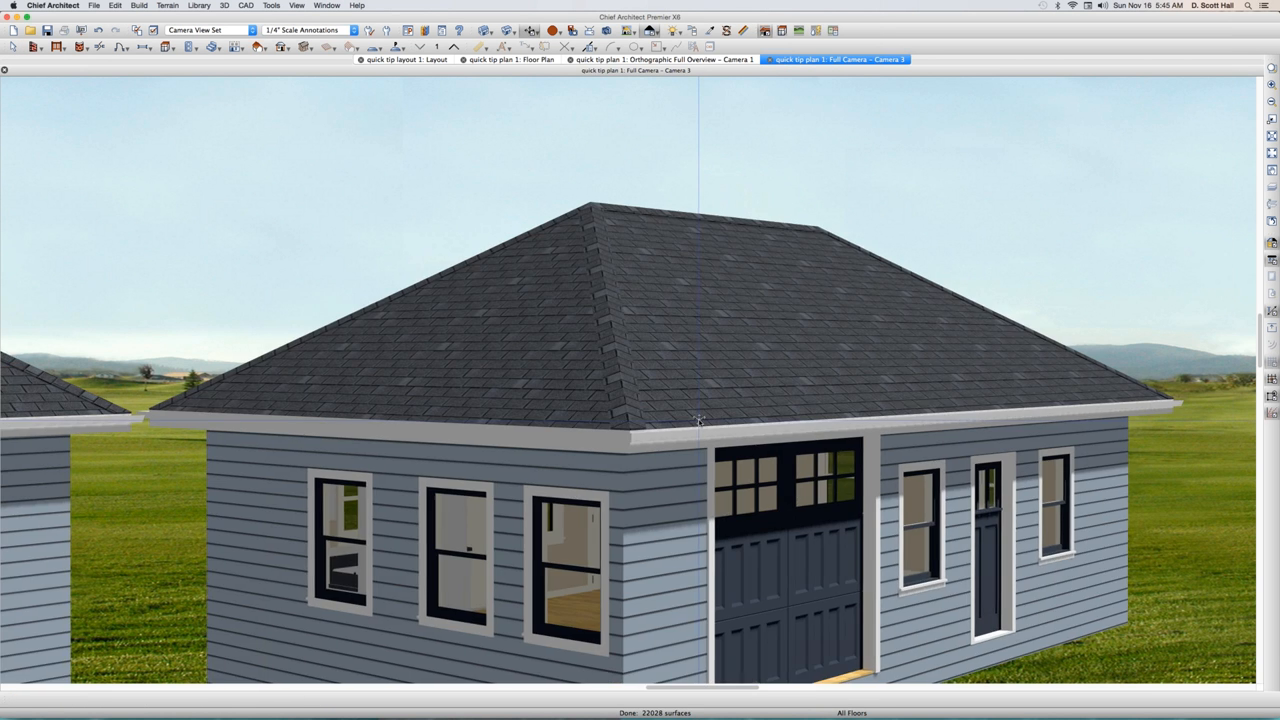
scroll(700, 420, "down", 6)
scroll(697, 545, "up", 3)
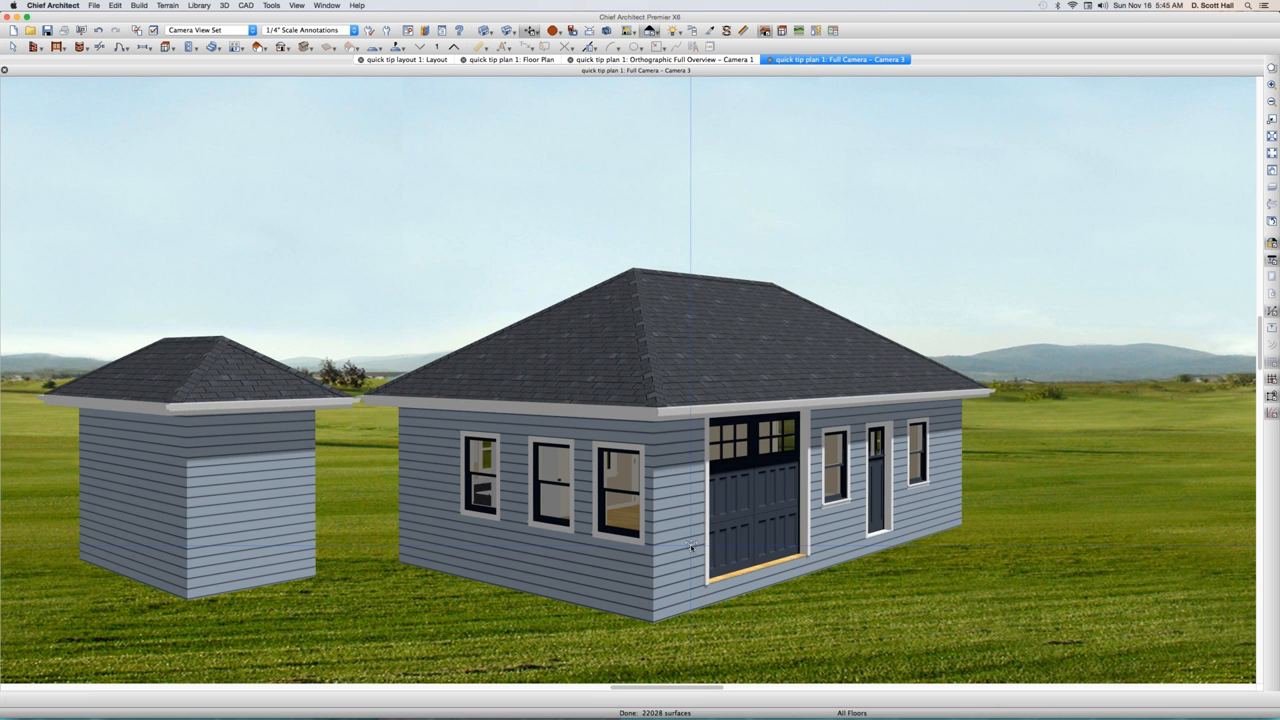
mouse_move(690, 546)
left_mouse_down()
mouse_move(690, 590)
mouse_move(691, 535)
left_mouse_up()
scroll(691, 535, "down", 3)
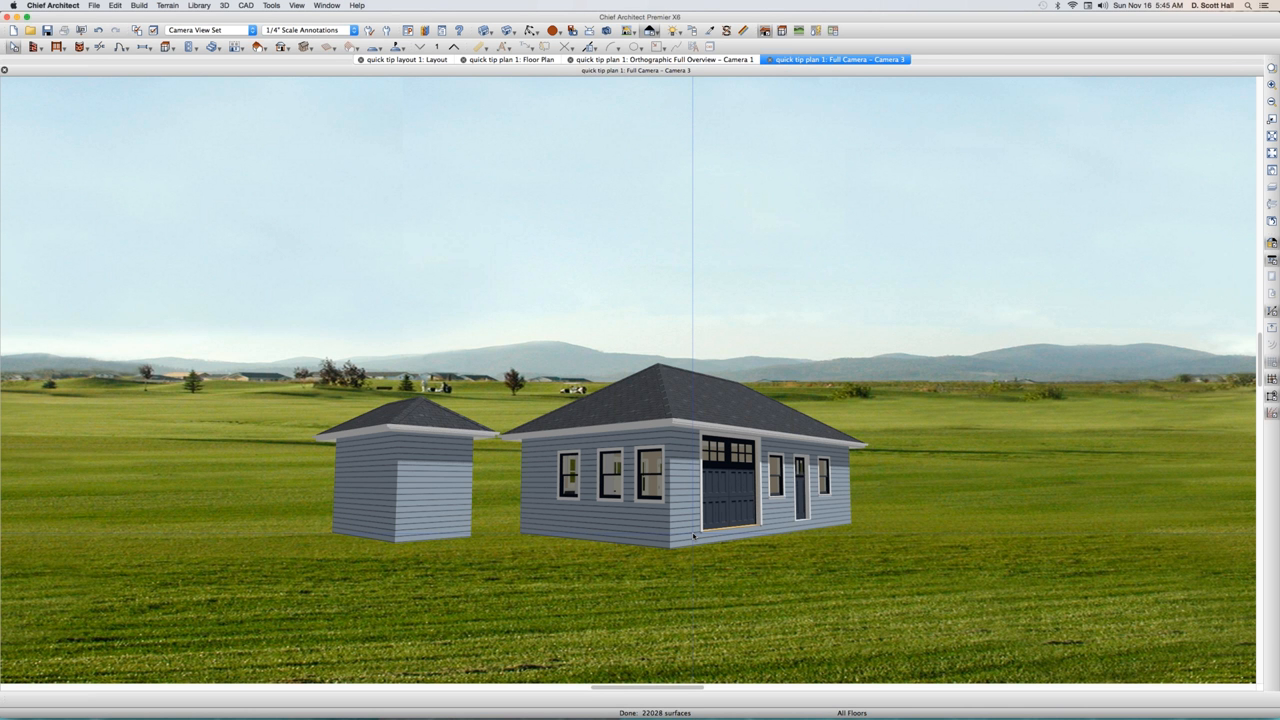
key("super+w")
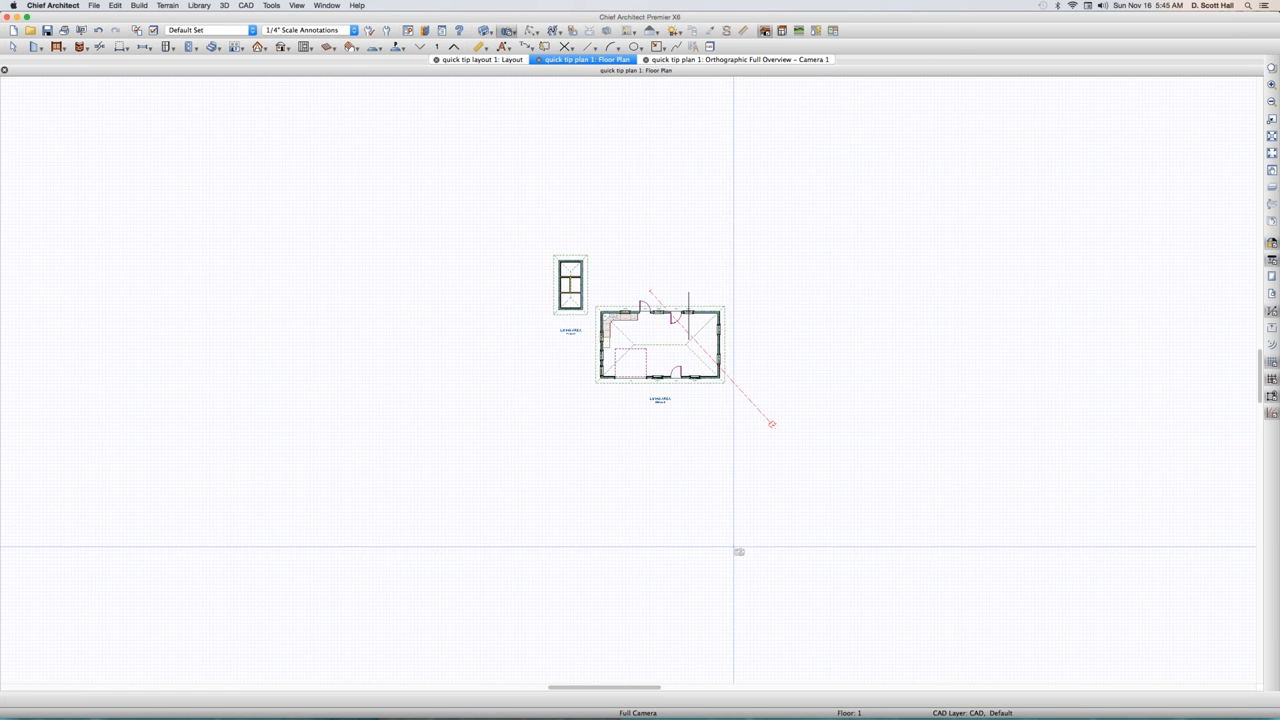
- Try to draw a roof plane at the main building's upper eave, each time declining to turn off Auto Rebuild Roofs
scroll(656, 313, "up", 2)
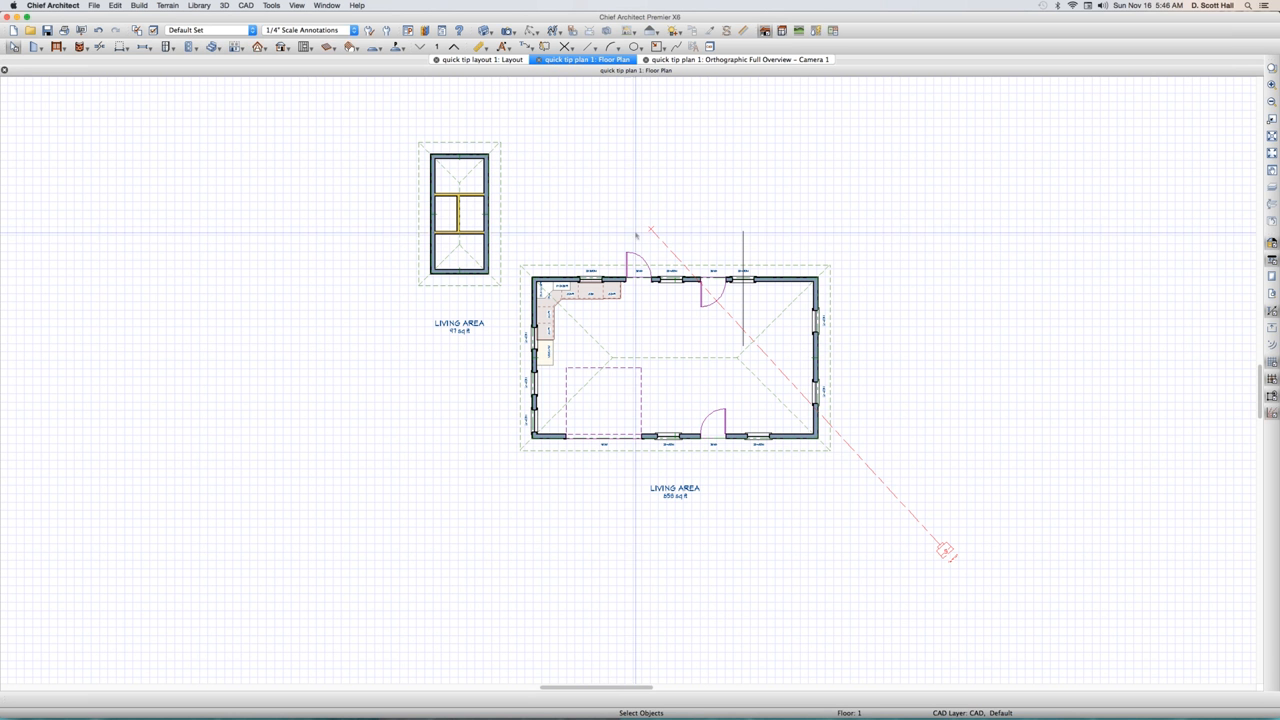
scroll(660, 215, "up", 2)
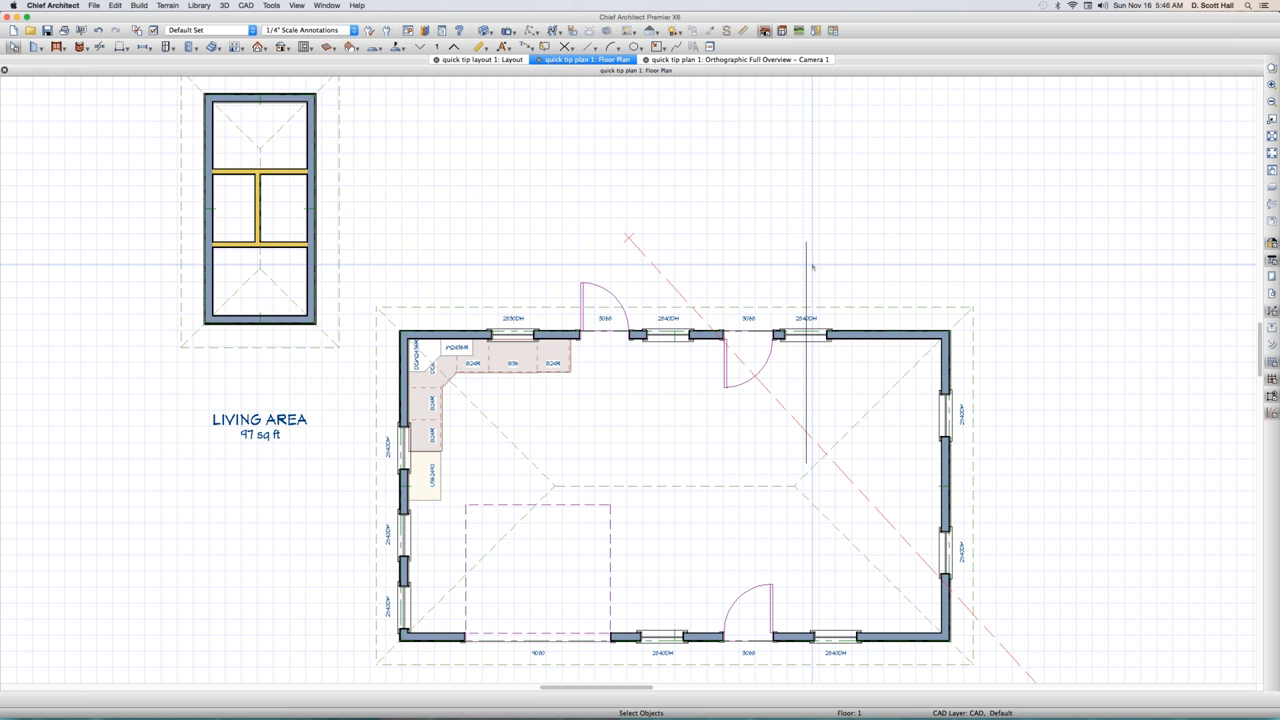
left_click(807, 265)
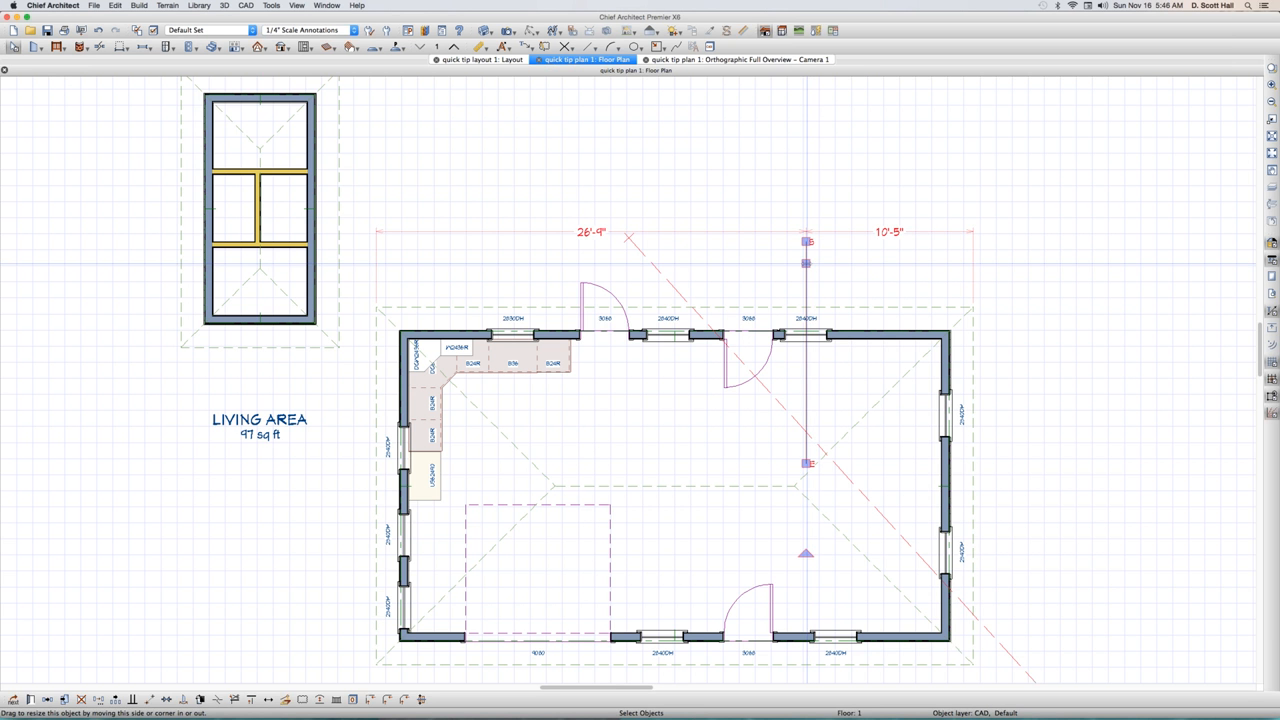
scroll(725, 170, "down", 1)
left_click(742, 259)
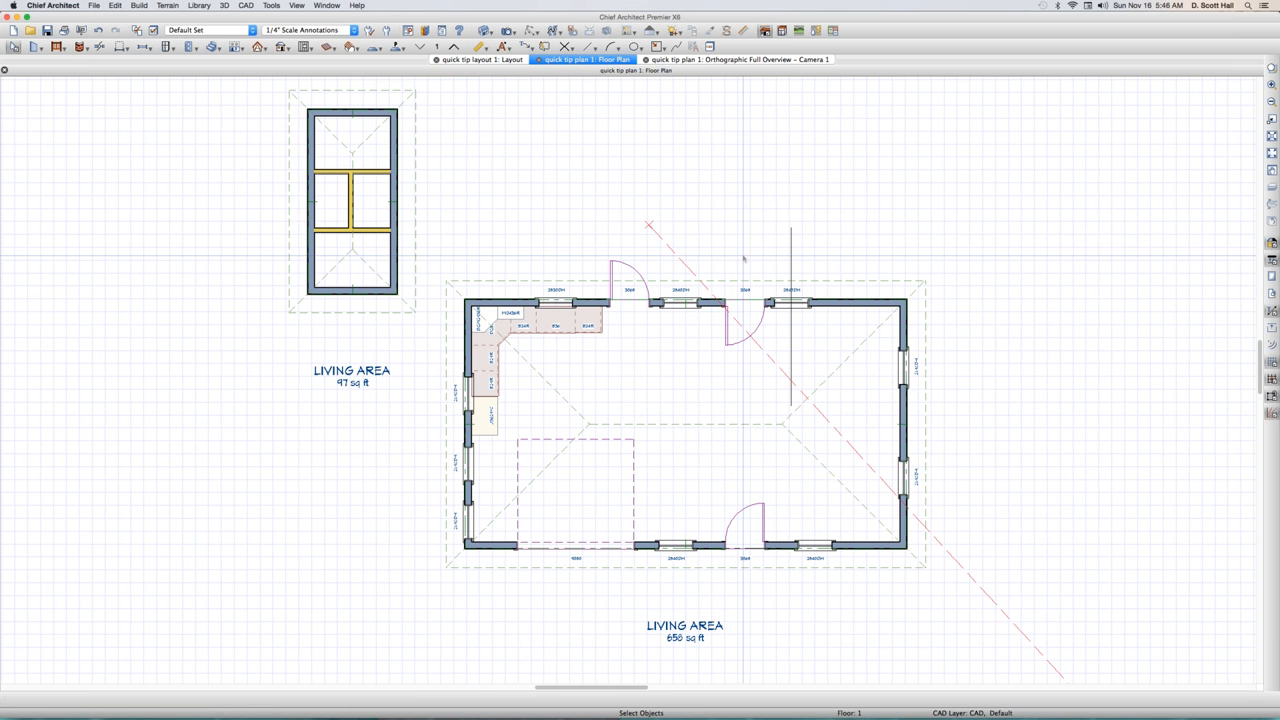
left_click_drag(742, 259, 751, 290)
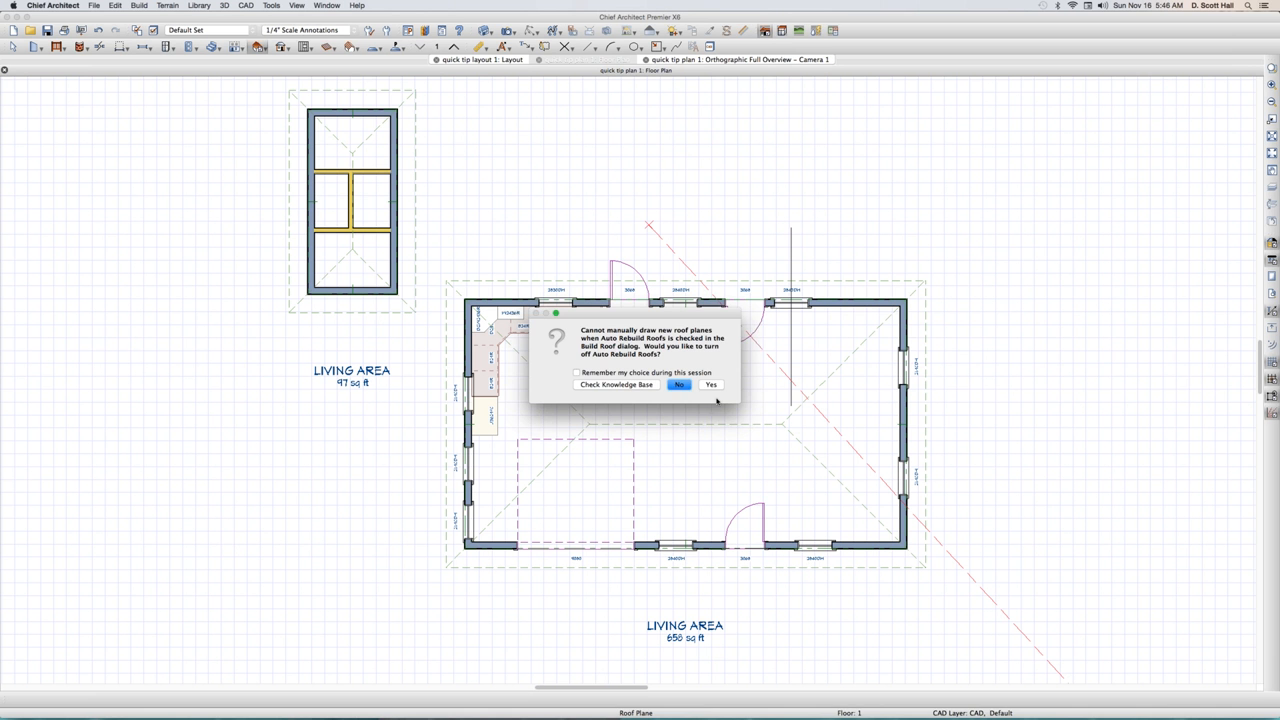
left_click(679, 384)
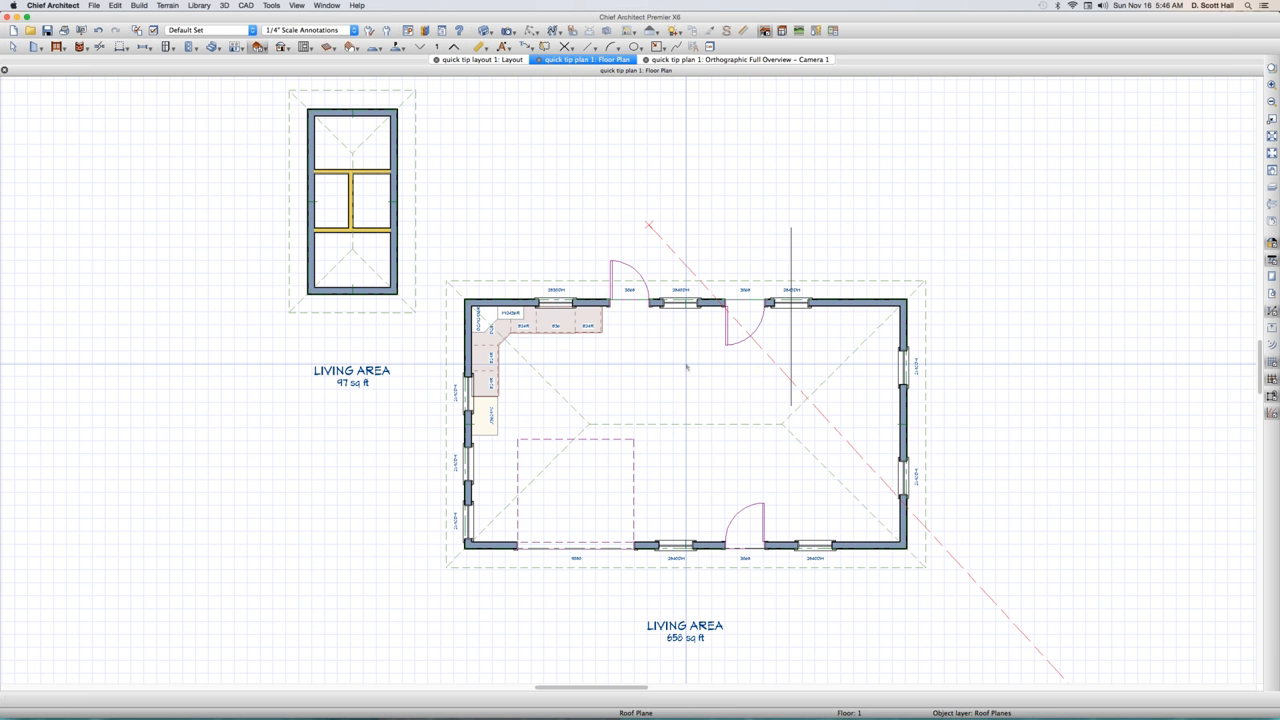
left_click(750, 283)
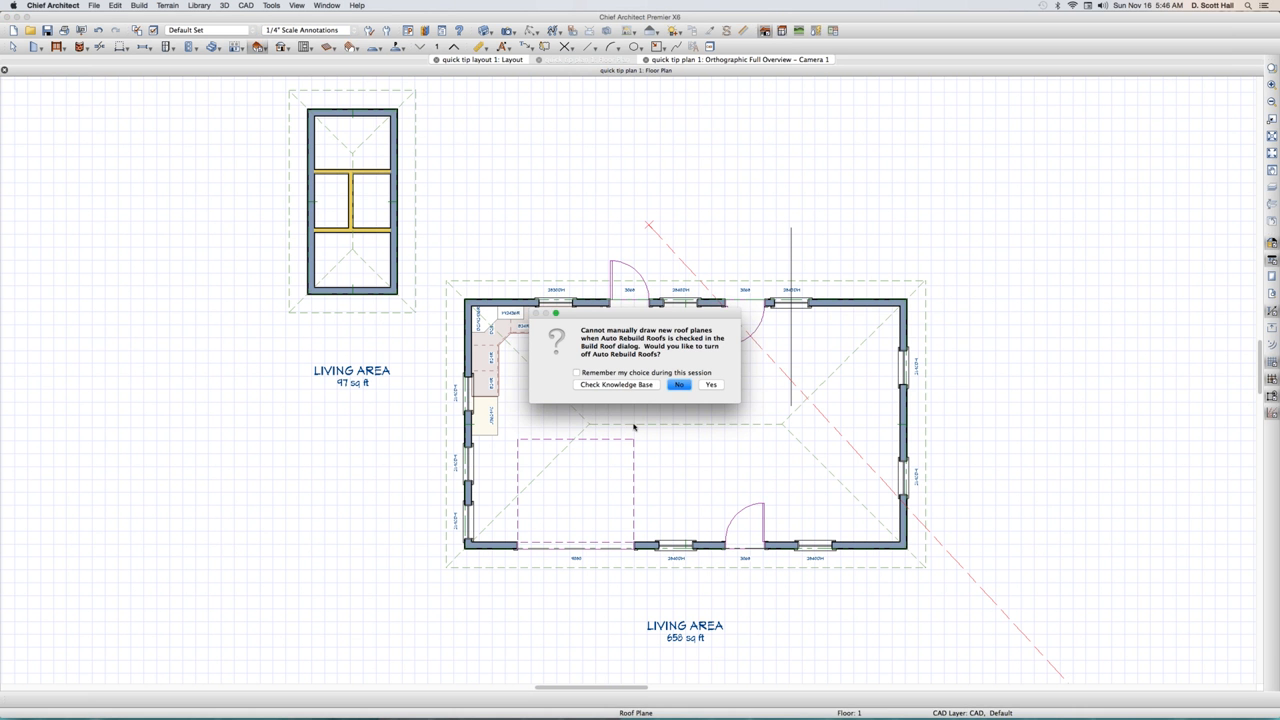
left_click(679, 384)
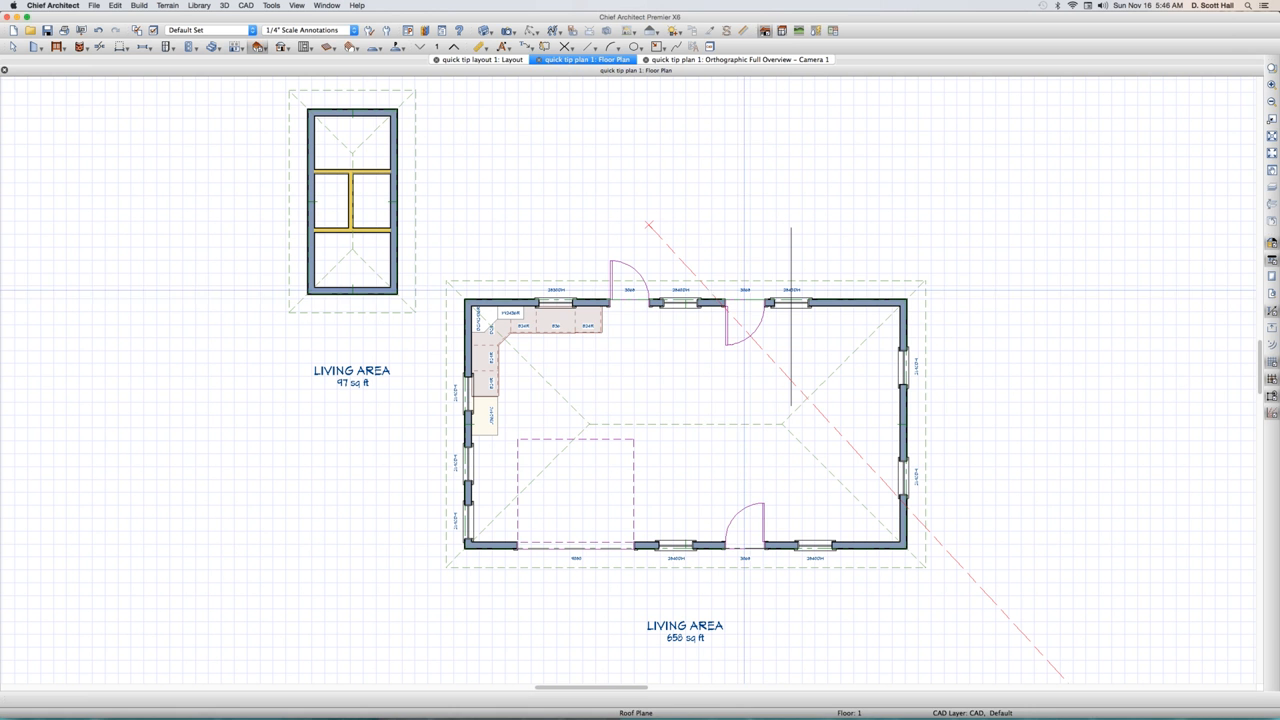
left_click(756, 280)
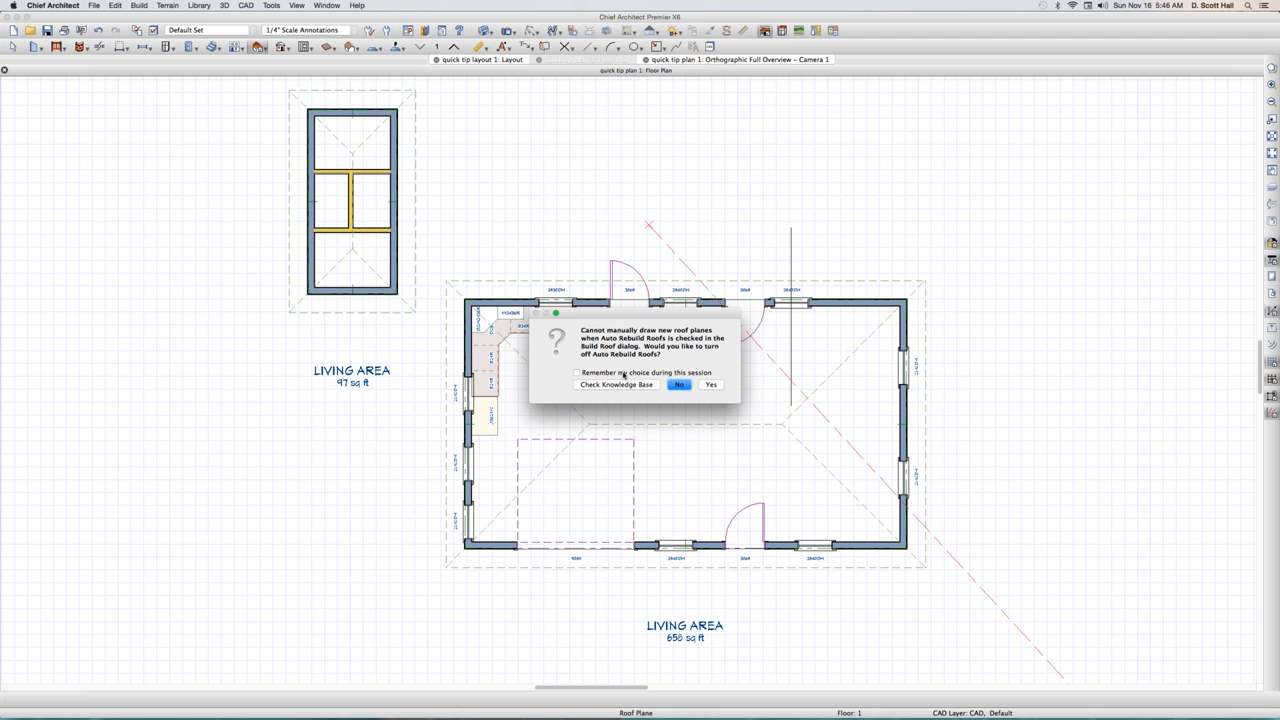
left_click(680, 385)
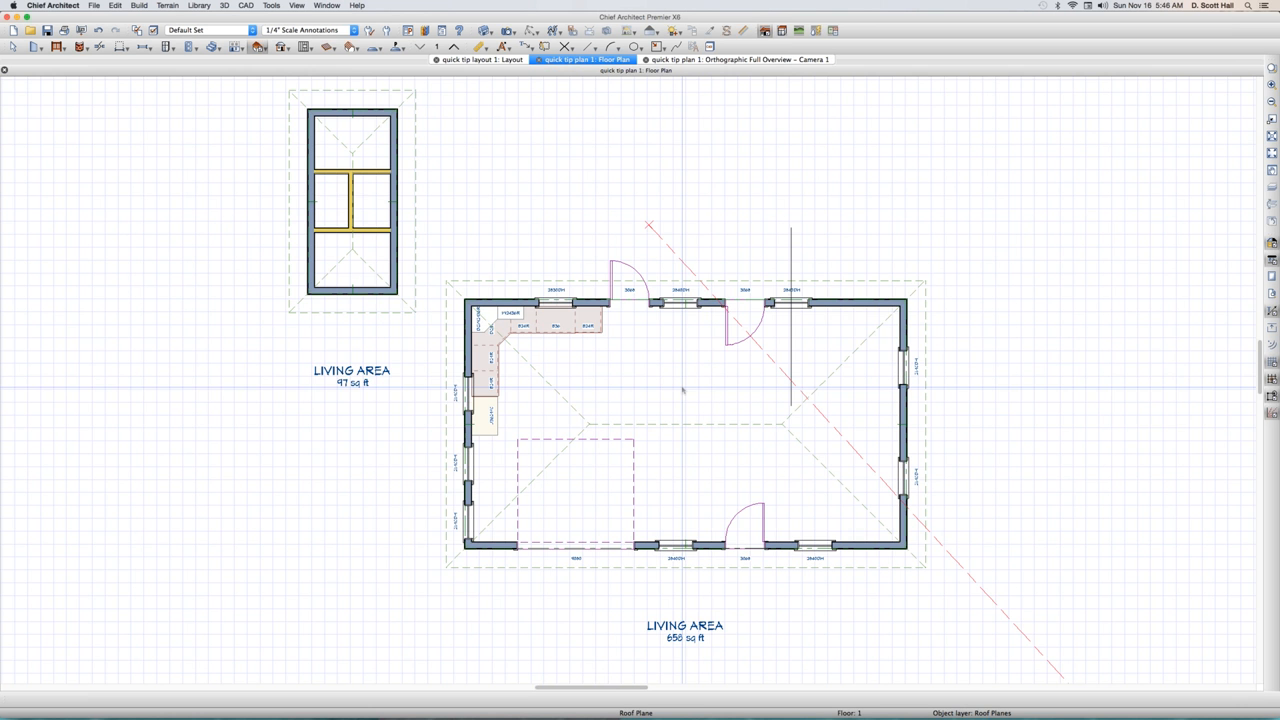
scroll(683, 390, "down", 5)
scroll(616, 306, "up", 3)
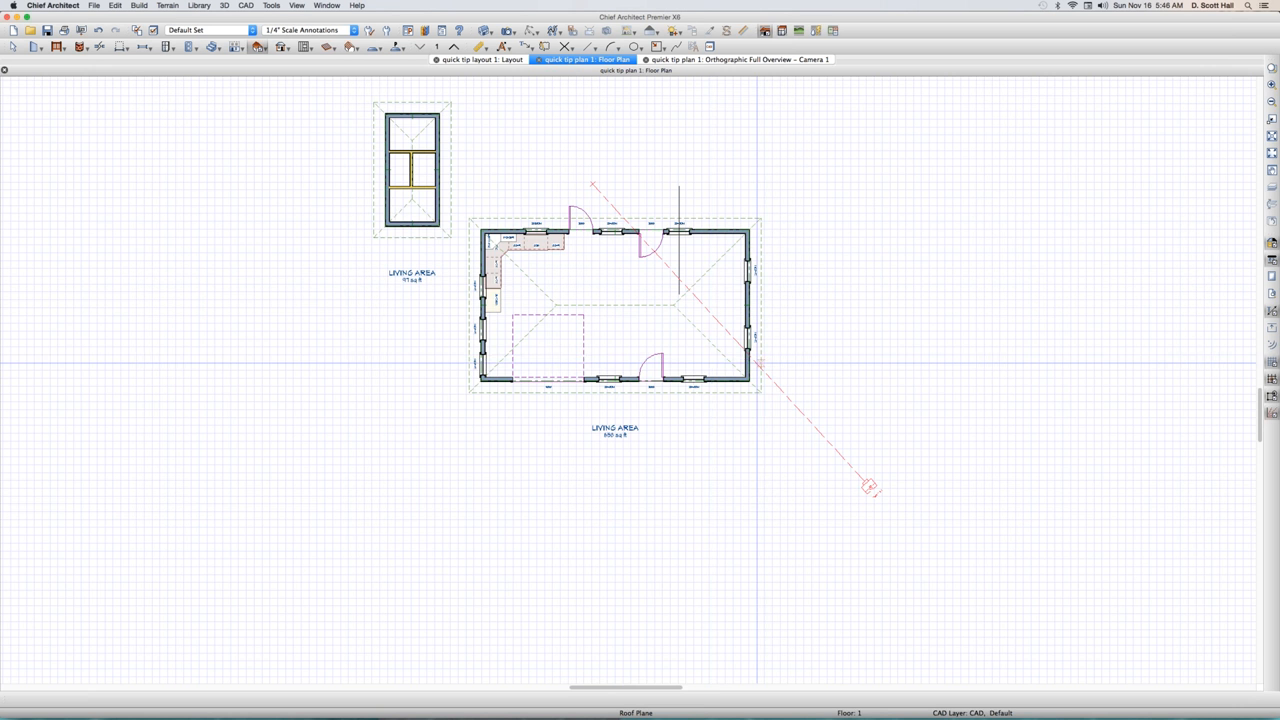
- Draw a rectangular polyline in the open area just southeast of the camera symbol
scroll(757, 365, "up", 2)
scroll(757, 365, "down", 3)
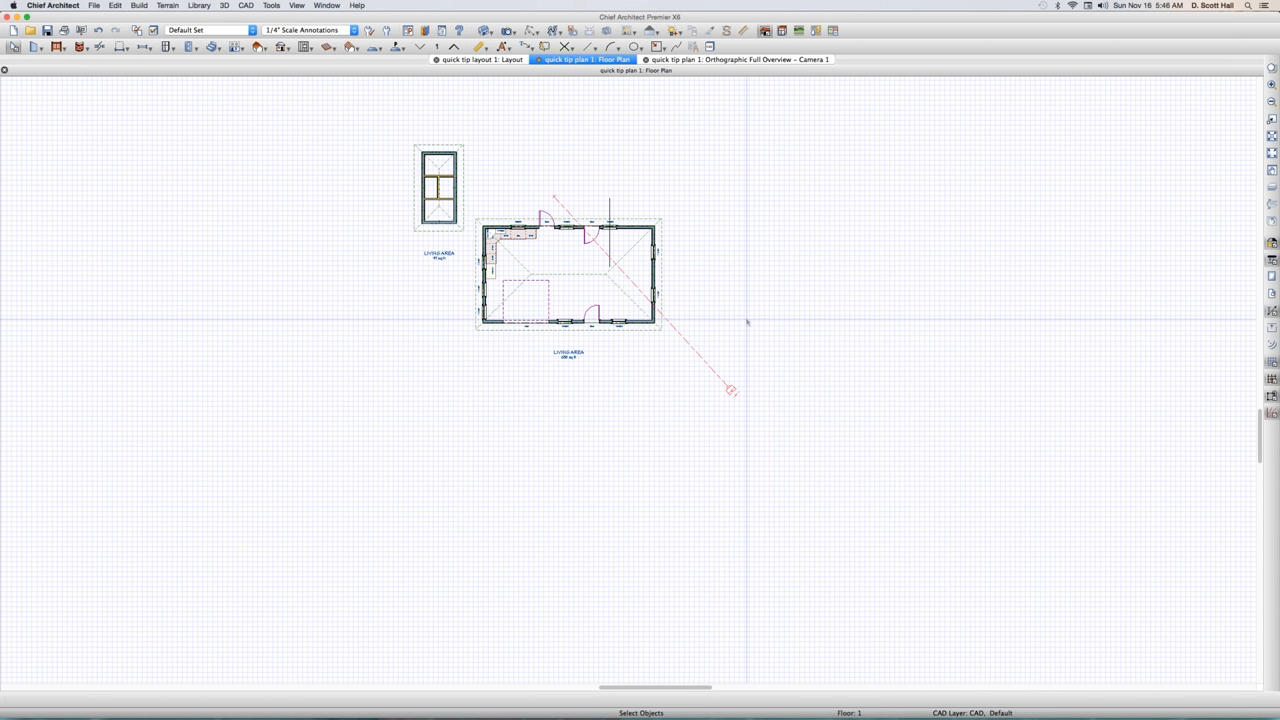
left_click_drag(730, 408, 848, 502)
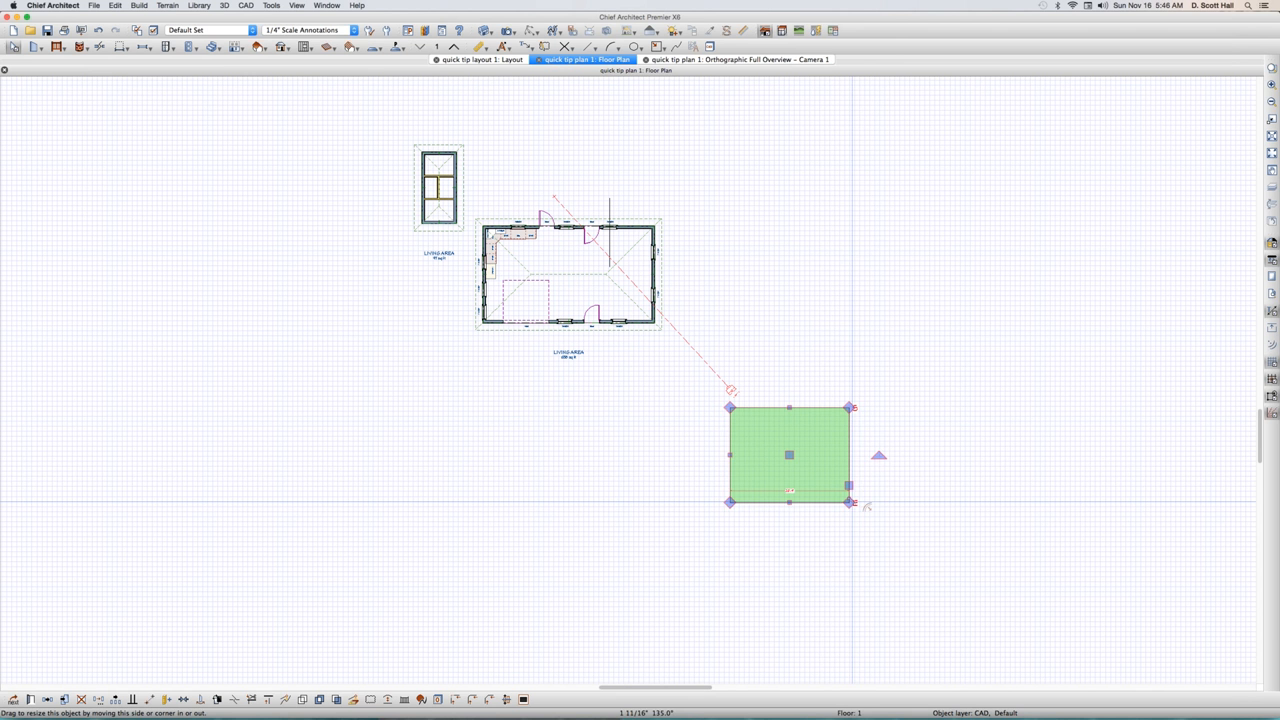
- Shrink the new rectangle concentrically in two stages to about 5'-7 1/4" high
mouse_move(849, 502)
left_mouse_down()
mouse_move(823, 465)
mouse_move(848, 484)
left_mouse_up()
left_click(848, 484)
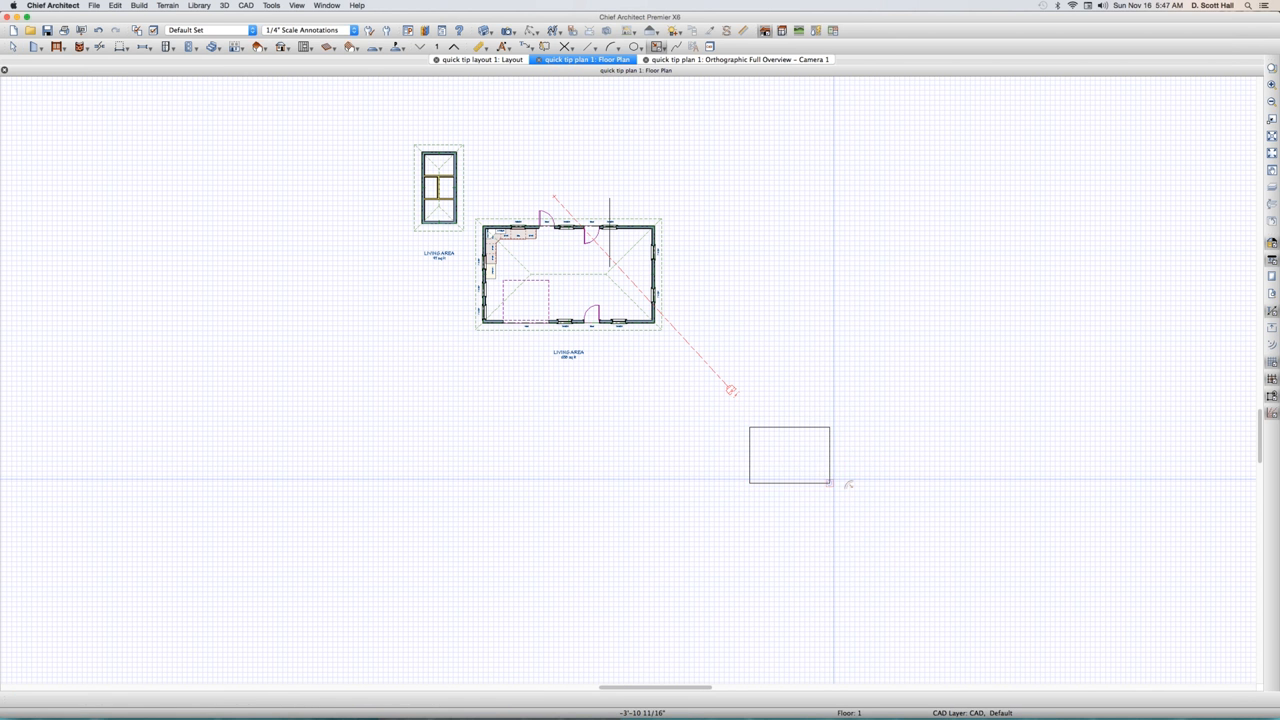
left_click(845, 488)
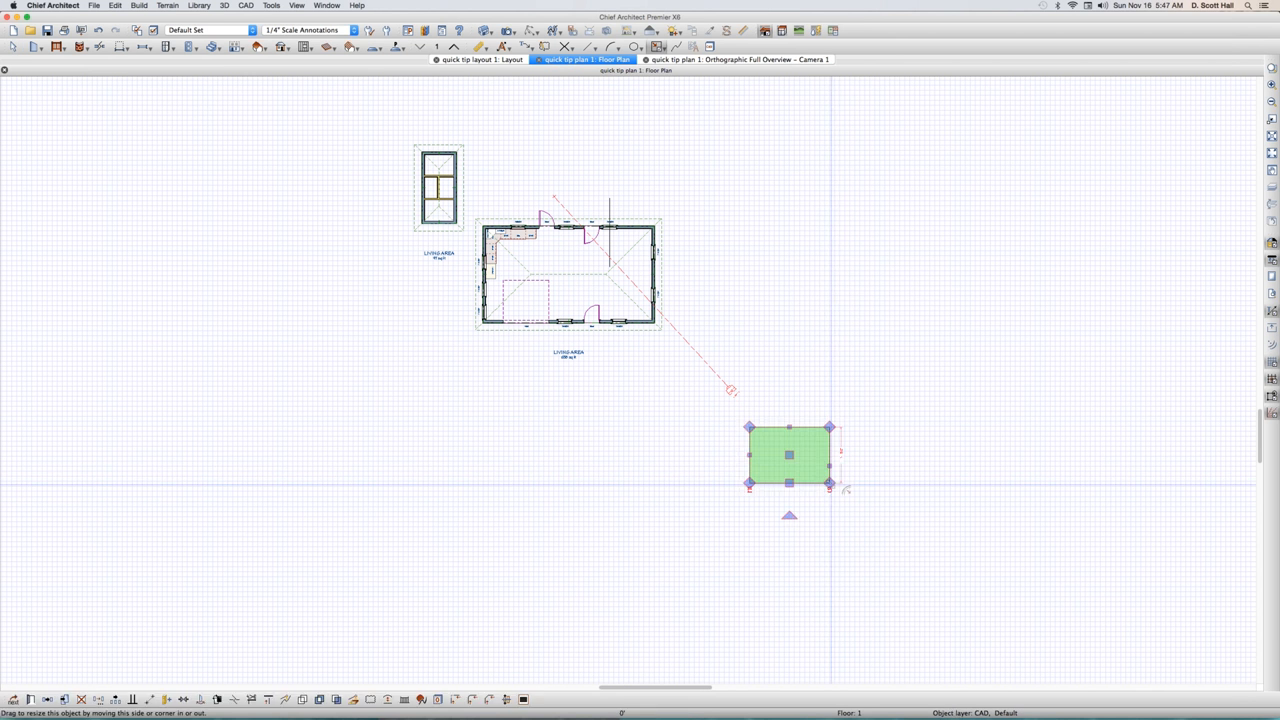
left_click_drag(845, 488, 815, 472)
- Fillet the rectangle's lower-right and upper-left corners with large arcs
scroll(817, 476, "up", 1)
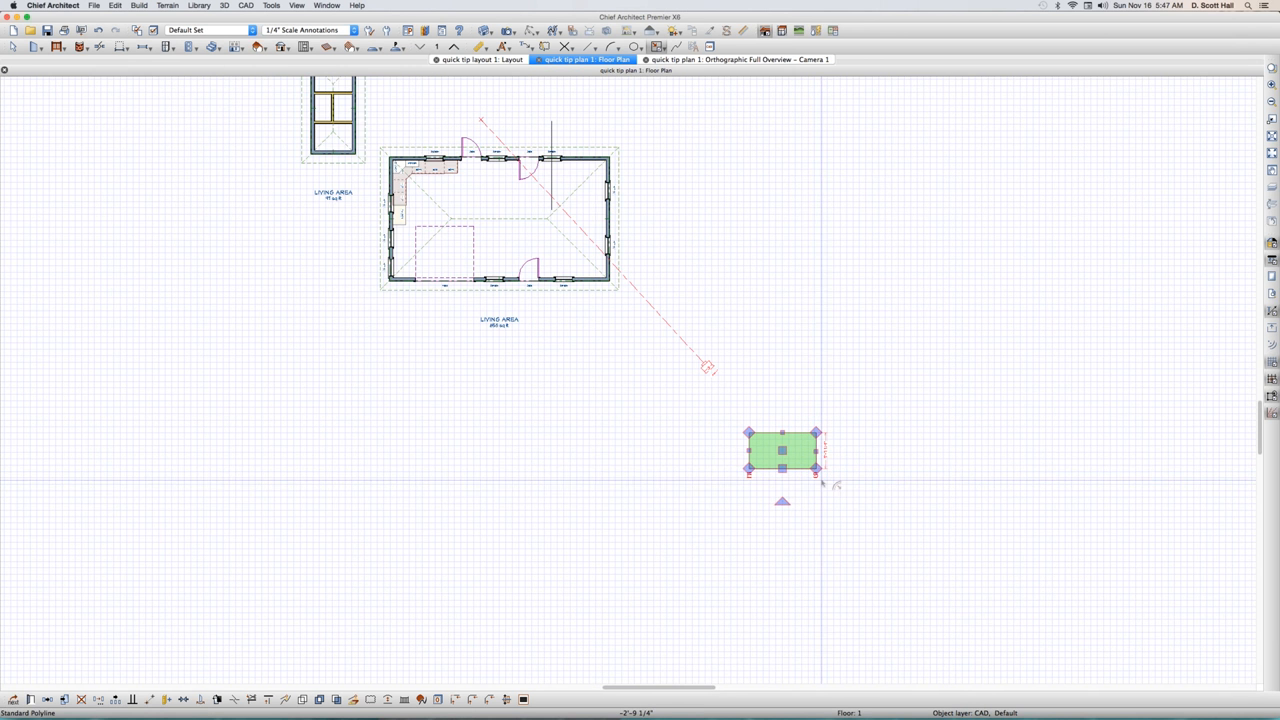
scroll(819, 480, "up", 3)
scroll(819, 480, "up", 1)
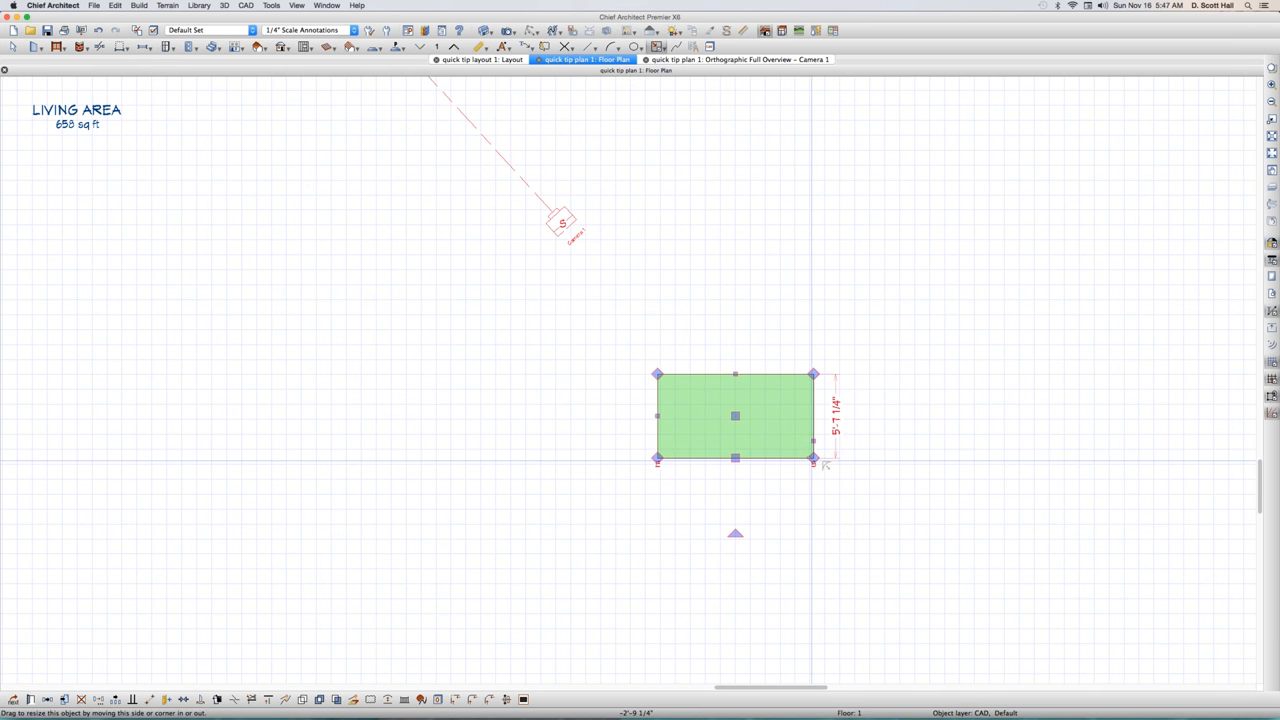
left_click_drag(813, 459, 793, 441)
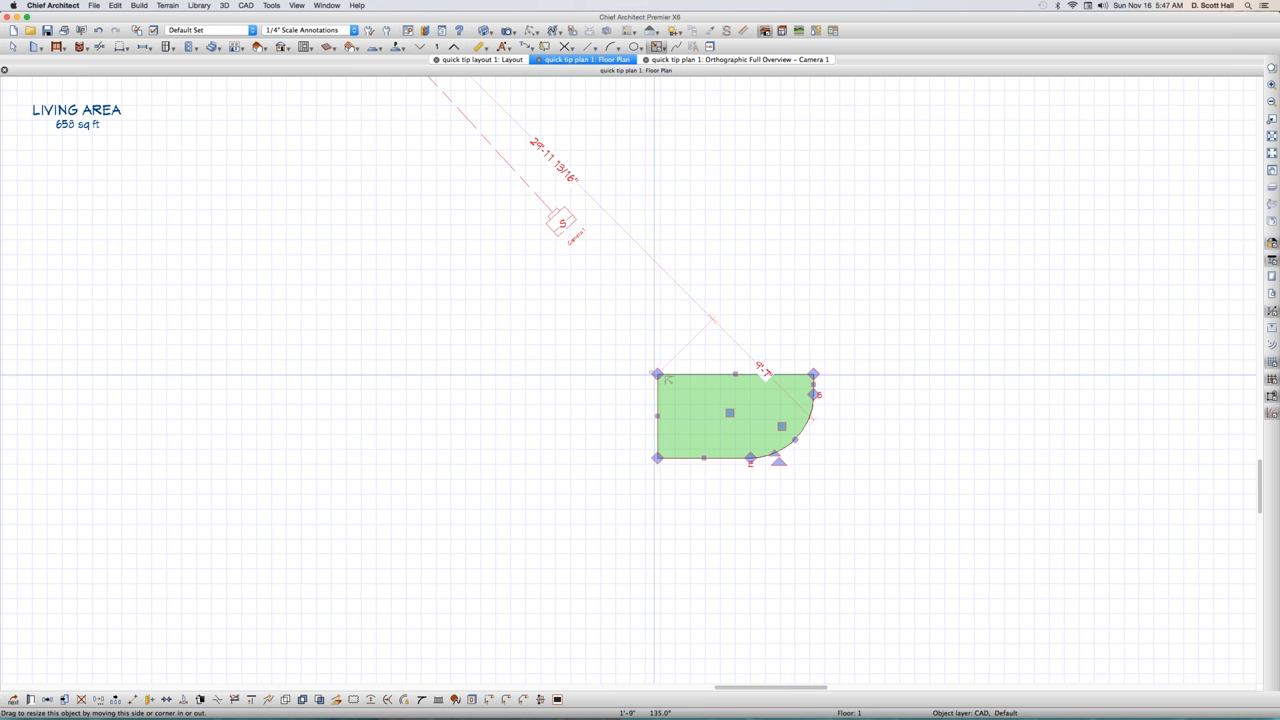
left_click_drag(673, 372, 688, 388)
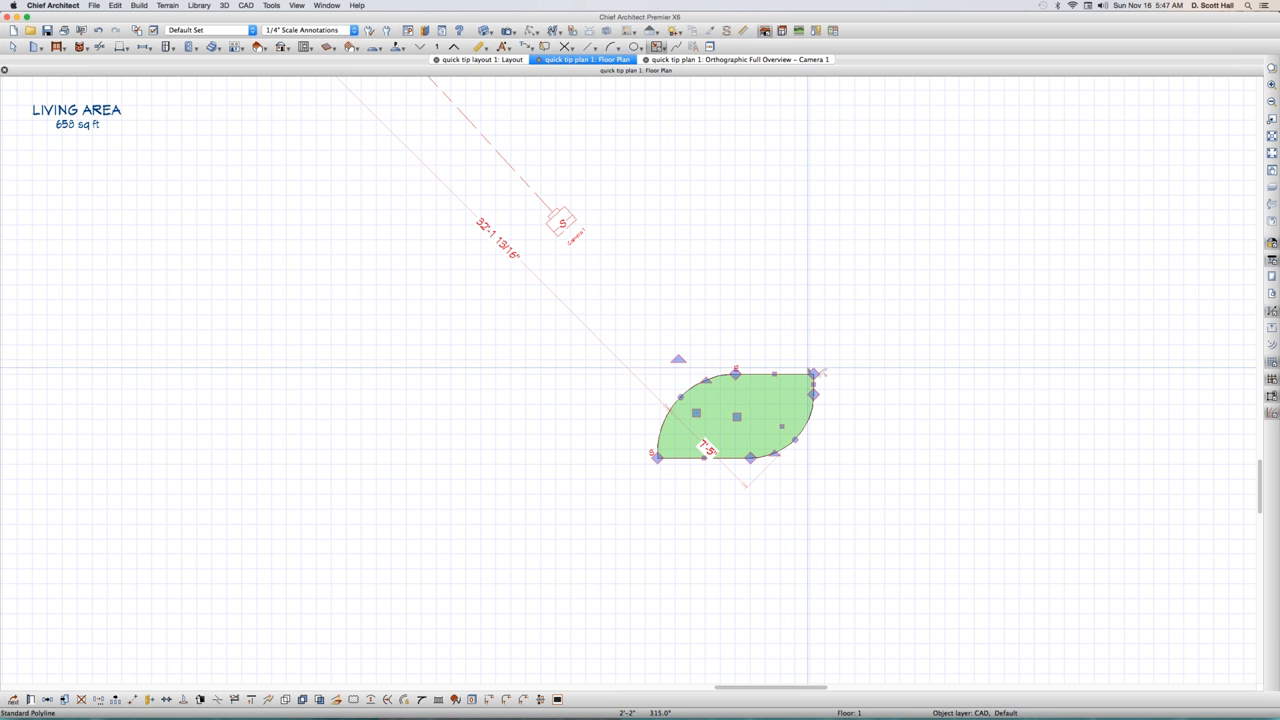
- Shrink the leaf-shaped polyline concentrically, inspect its upper-right corner up close, and deselect it
mouse_move(813, 374)
left_mouse_down()
mouse_move(794, 394)
mouse_move(811, 398)
left_mouse_up()
left_click(806, 403)
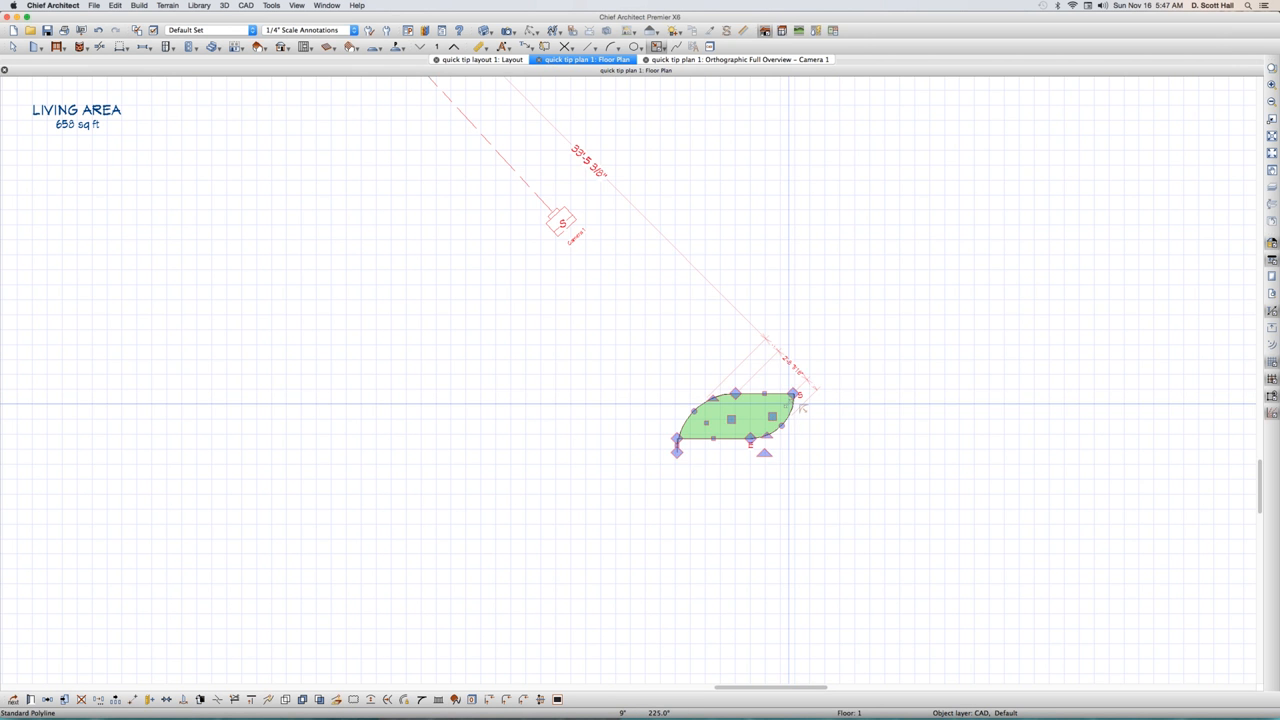
scroll(812, 385, "up", 5)
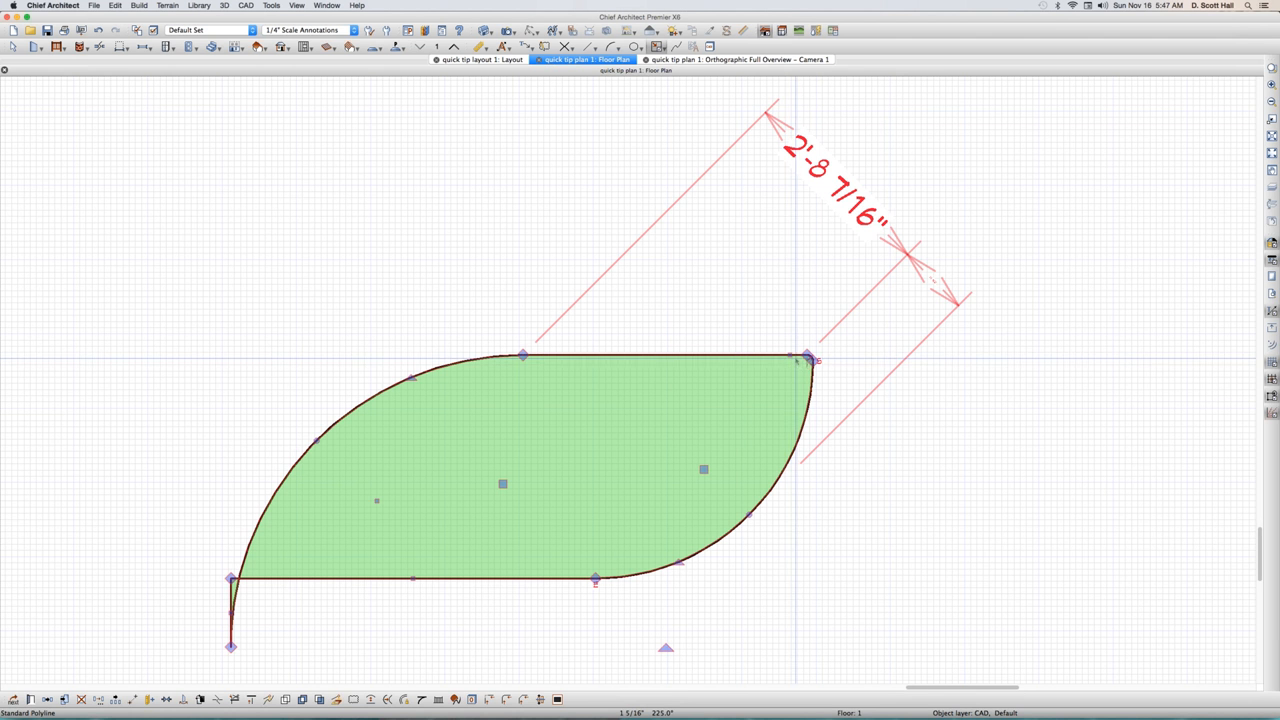
scroll(805, 356, "down", 5)
left_click(757, 332)
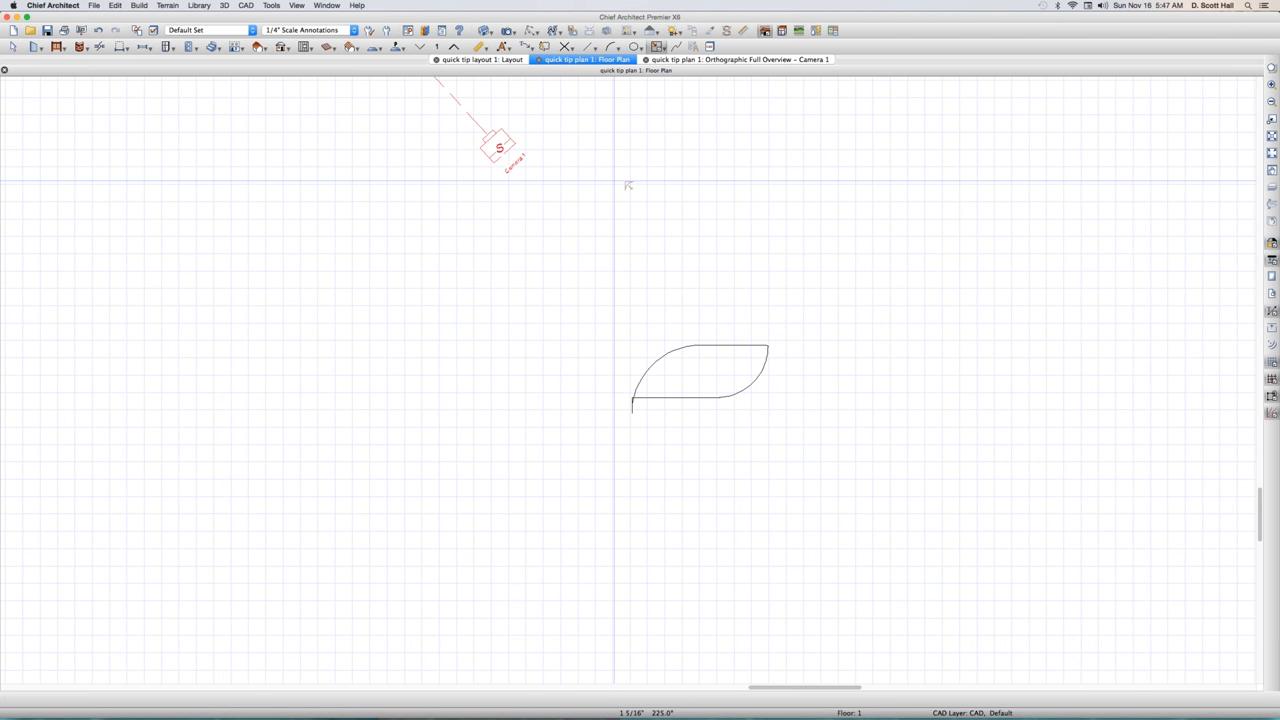
- Draw a second rectangle with a filleted lower-right corner above the leaf shape and shrink it concentrically to about 7'-8" wide
mouse_move(614, 181)
left_mouse_down()
mouse_move(792, 266)
mouse_move(770, 264)
left_mouse_up()
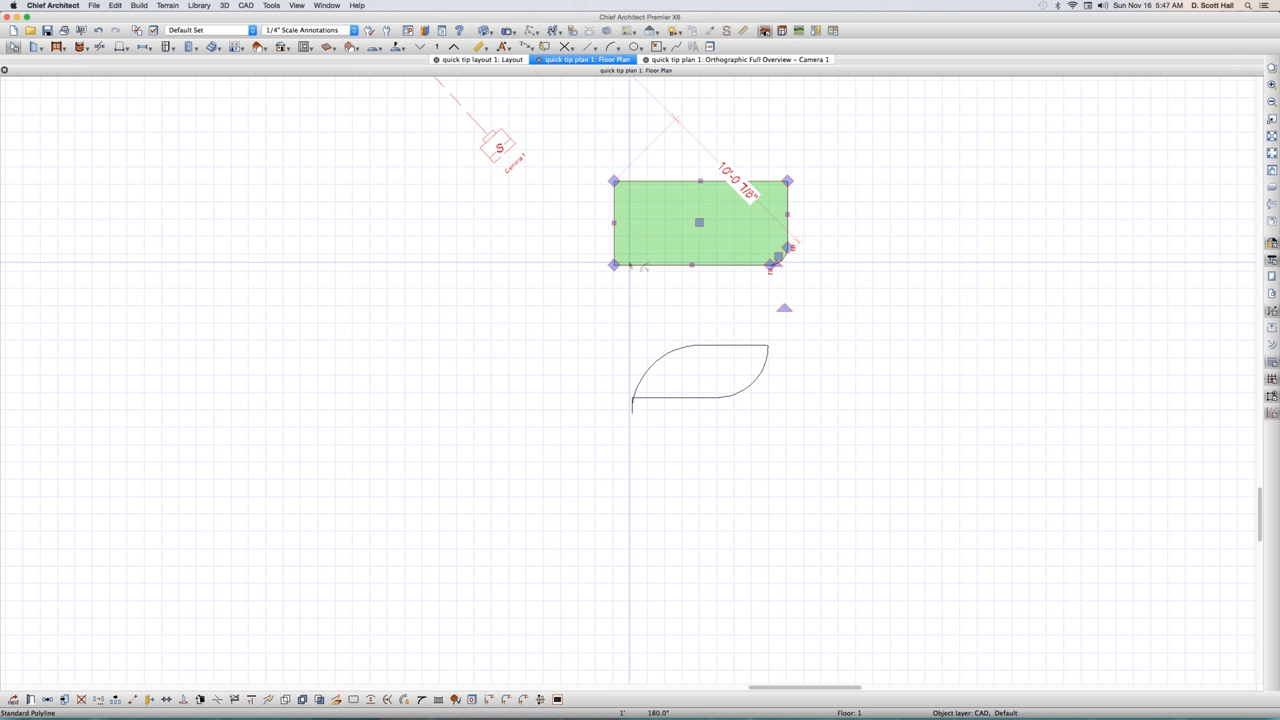
mouse_move(614, 265)
left_mouse_down()
mouse_move(652, 241)
mouse_move(634, 259)
left_mouse_up()
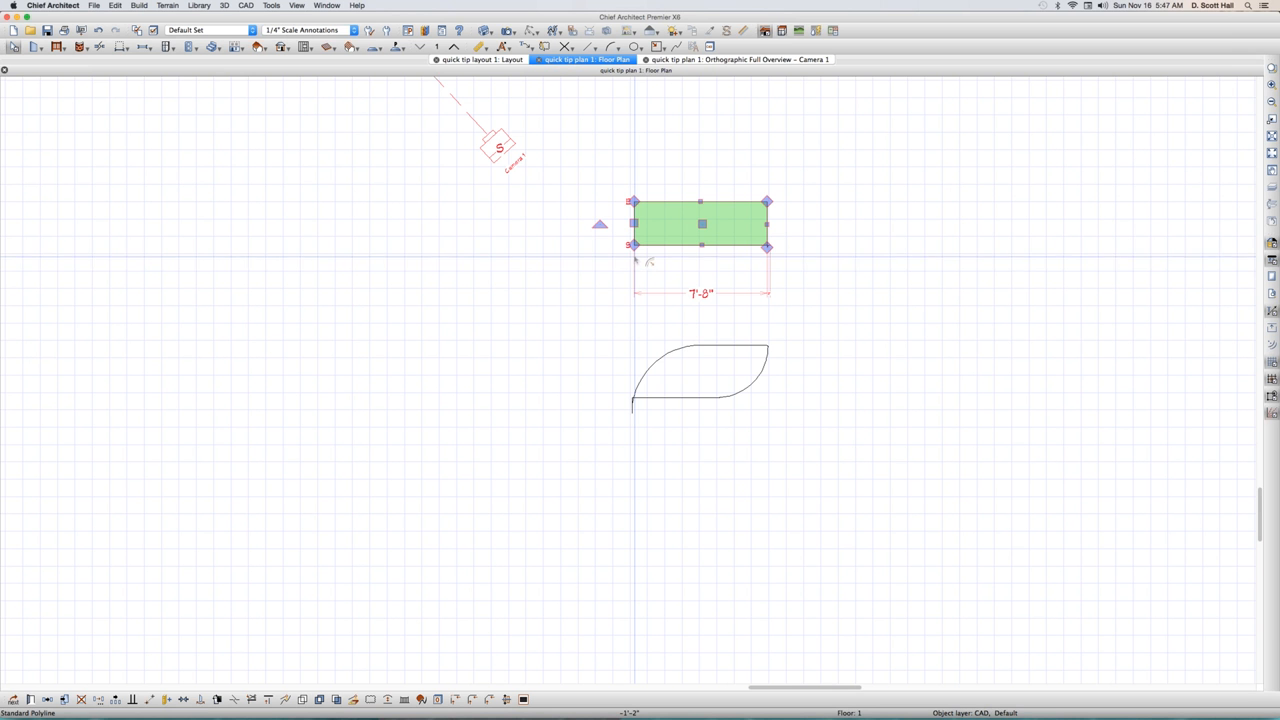
- Make two enlarged concentric copies around the second rectangle, the outer one about 6'-7 1/2" high, and deselect
left_click_drag(650, 253, 620, 292)
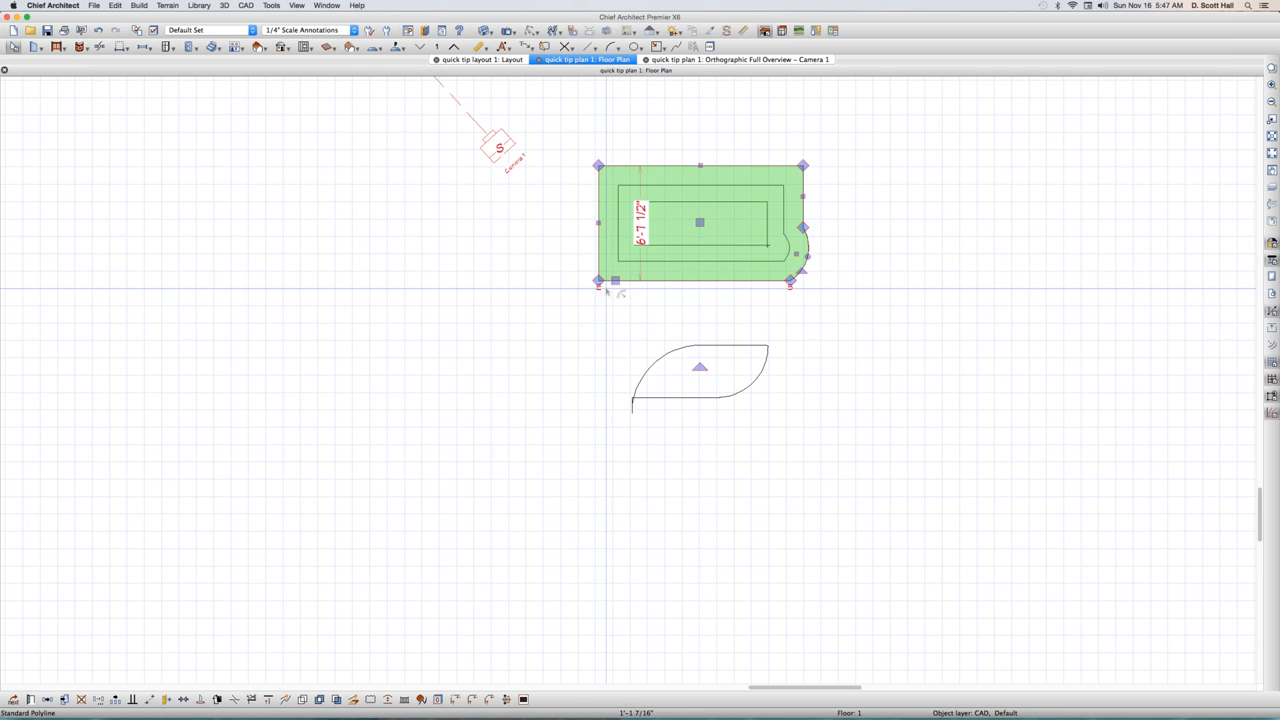
scroll(623, 258, "down", 5)
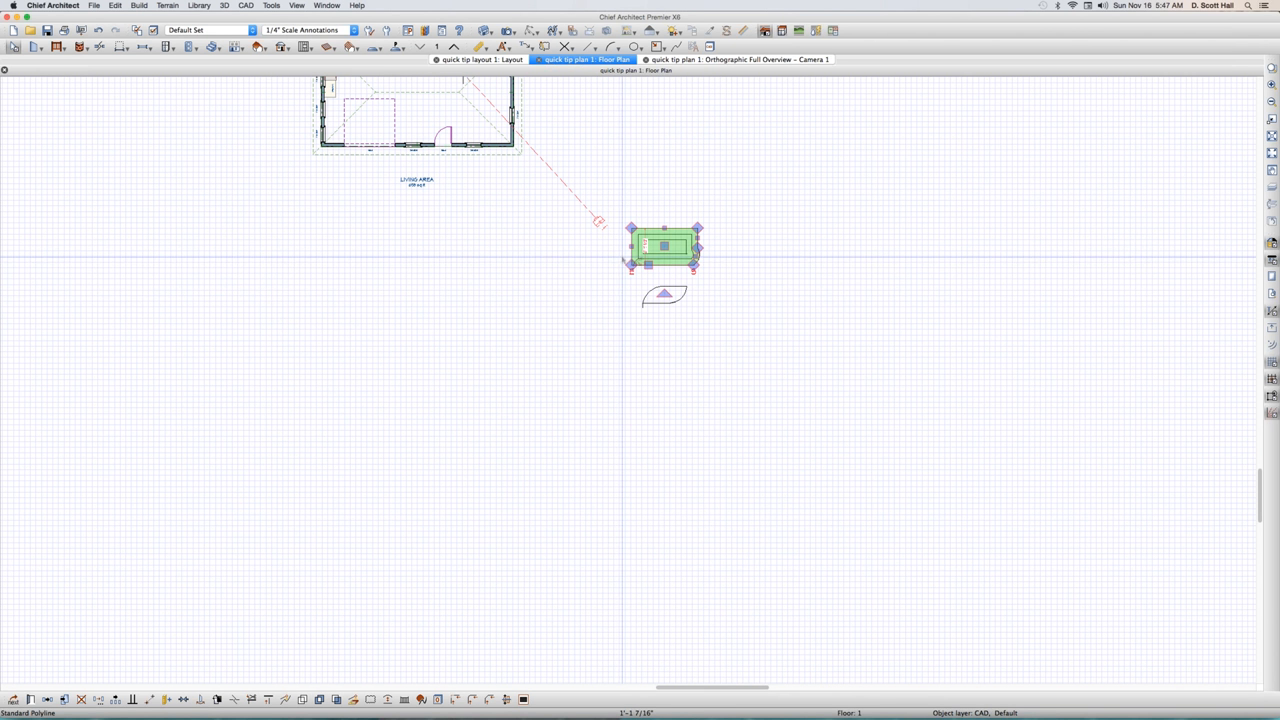
left_click(598, 289)
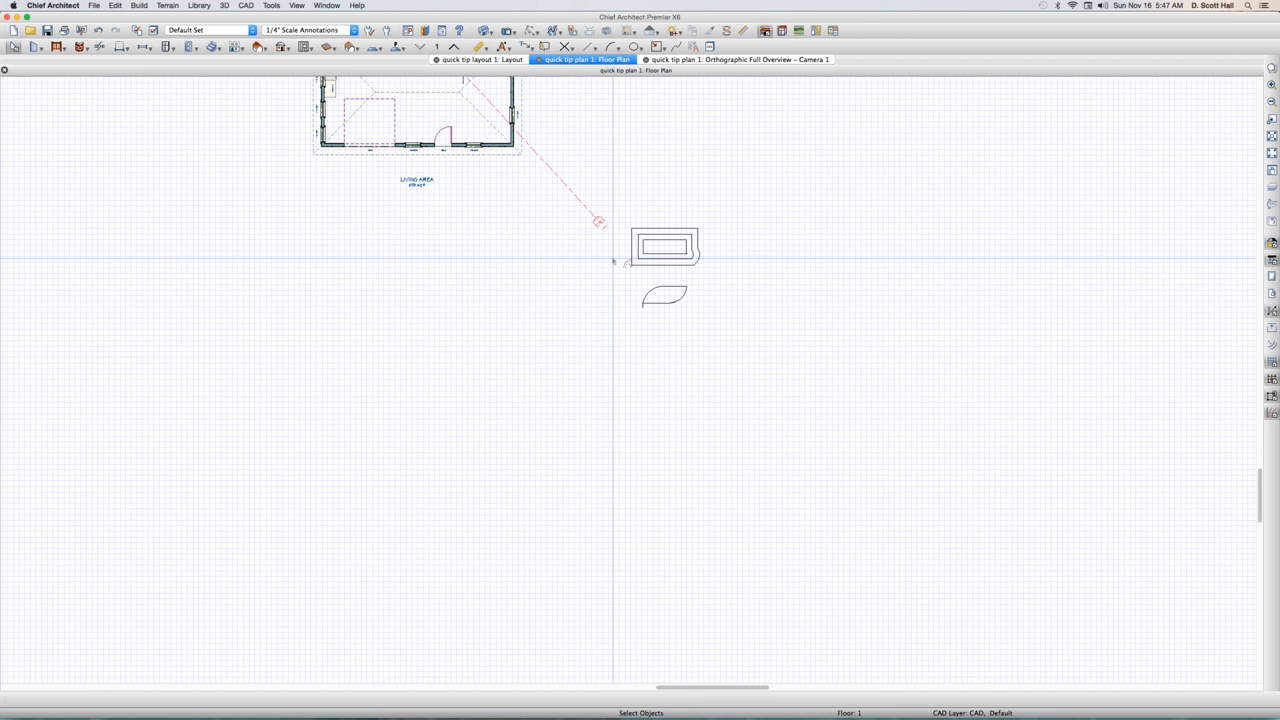
- Place a small square polyline in the open area west of the main building, below the smaller building
scroll(611, 297, "down", 3)
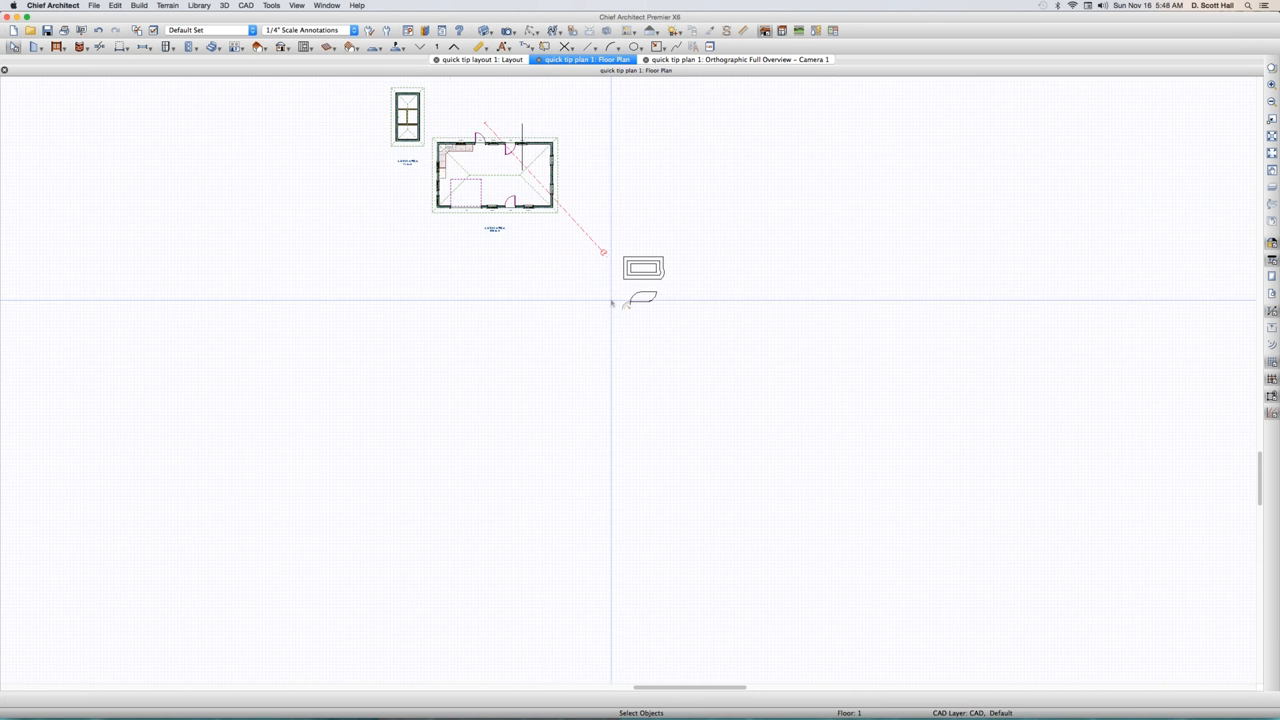
scroll(330, 176, "up", 1)
scroll(330, 176, "down", 1)
scroll(306, 125, "up", 1)
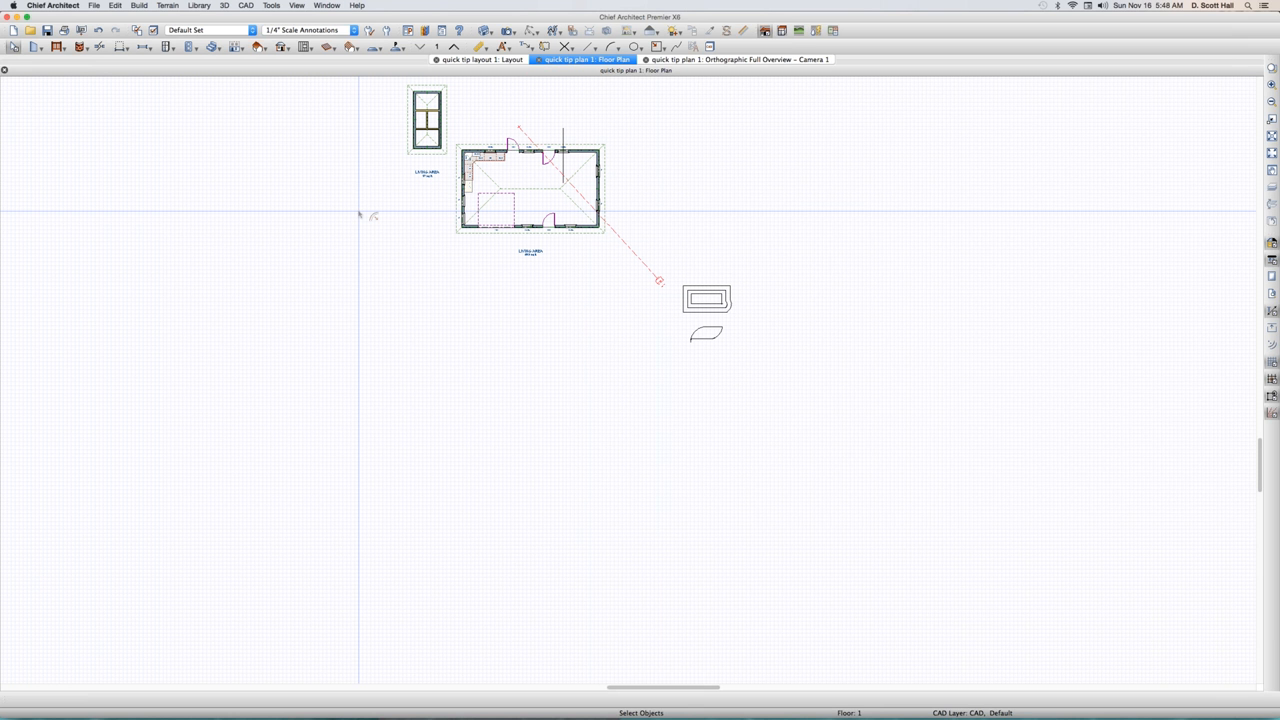
key("r")
key("Escape")
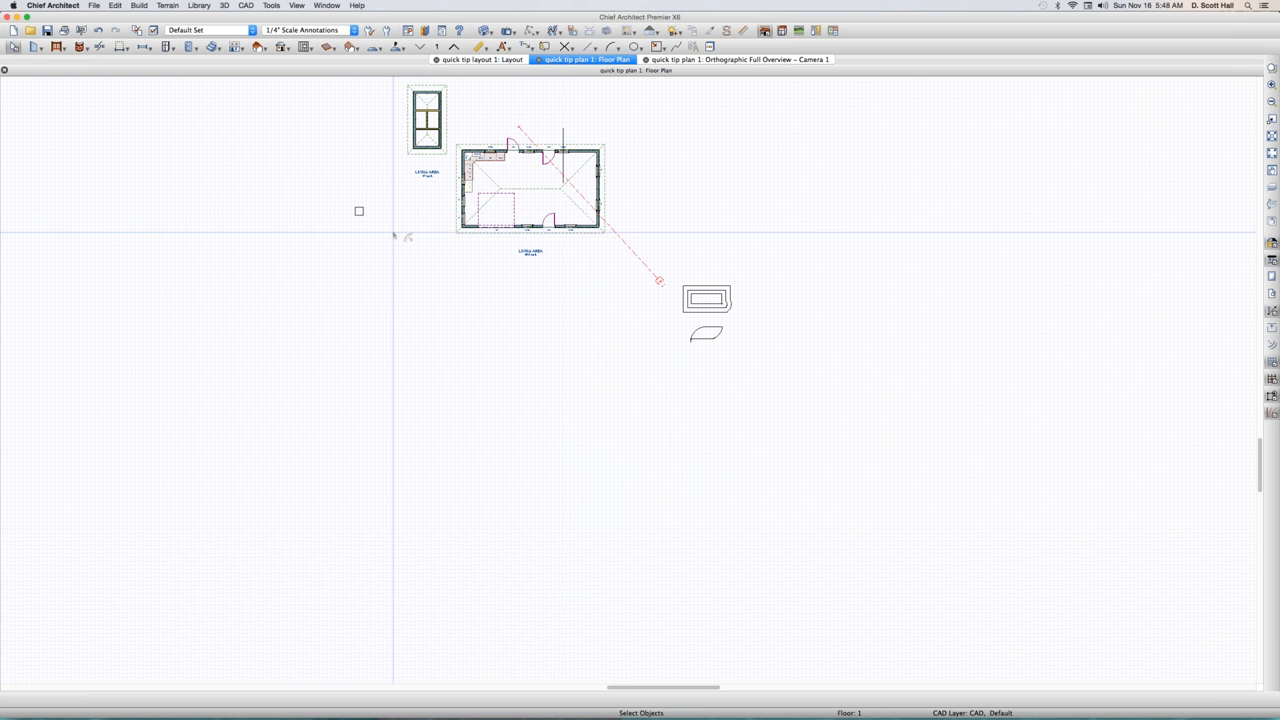
scroll(390, 219, "up", 2)
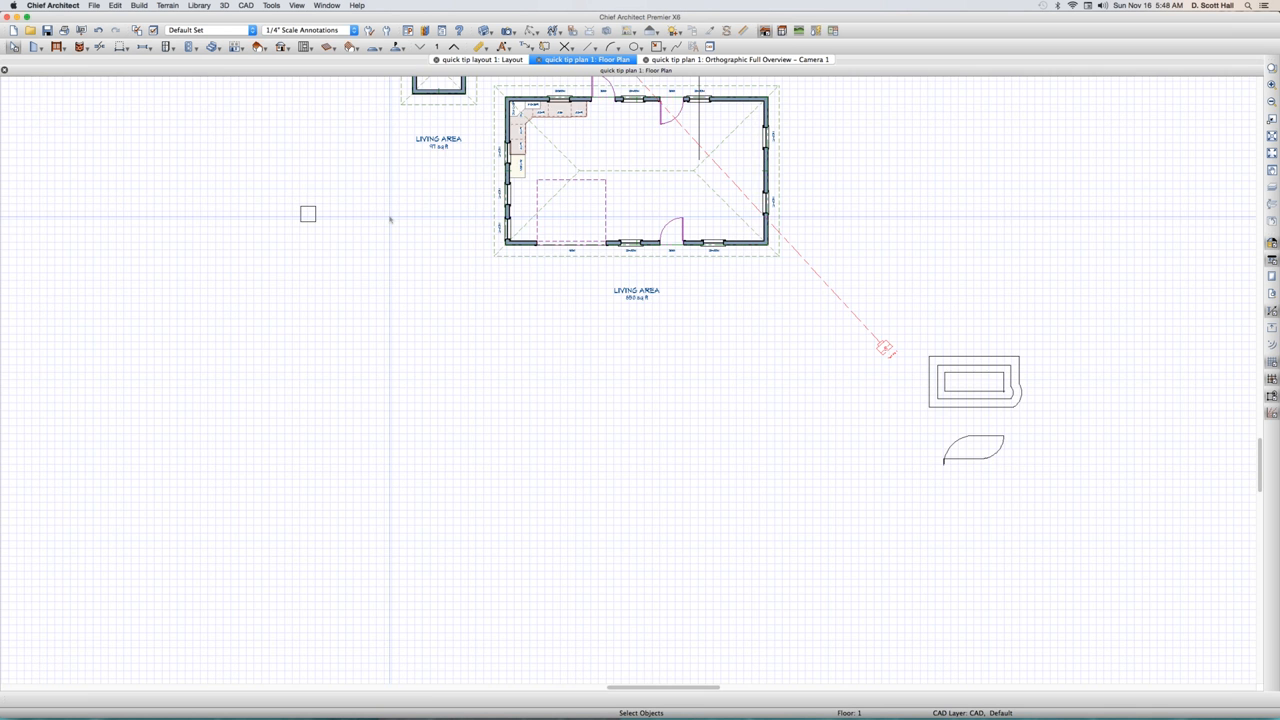
scroll(311, 205, "up", 5)
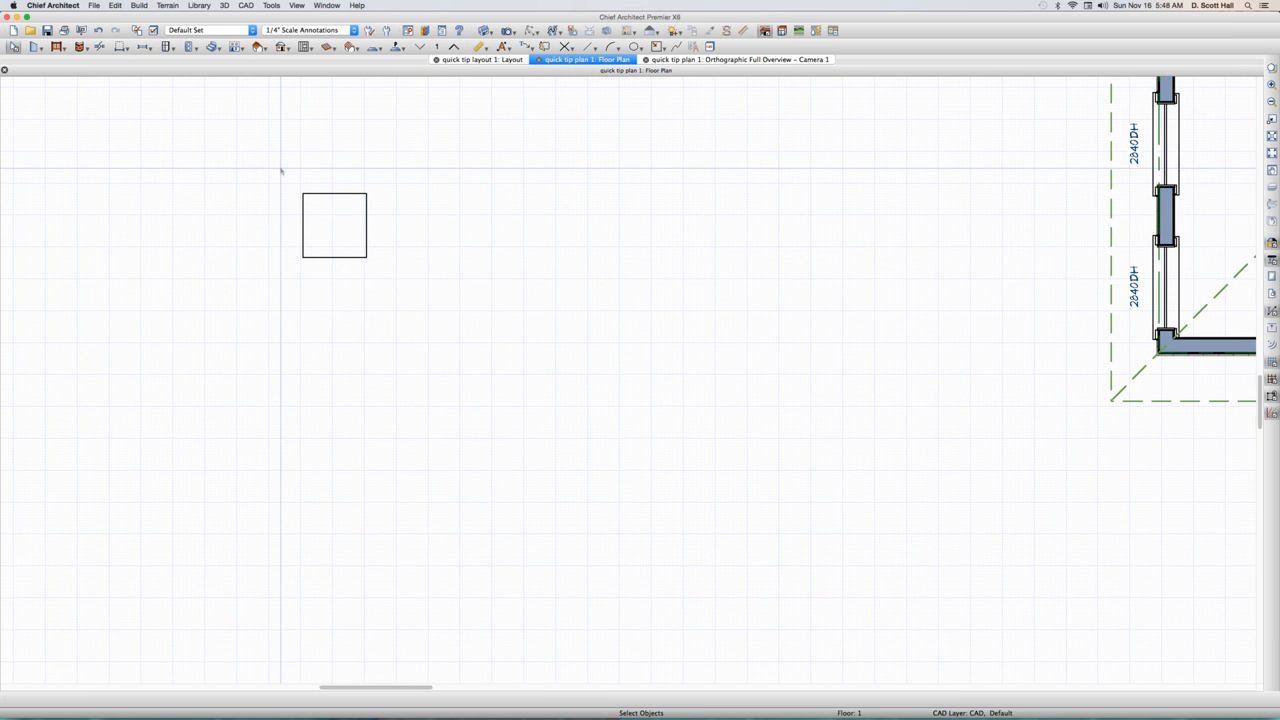
scroll(281, 172, "down", 5)
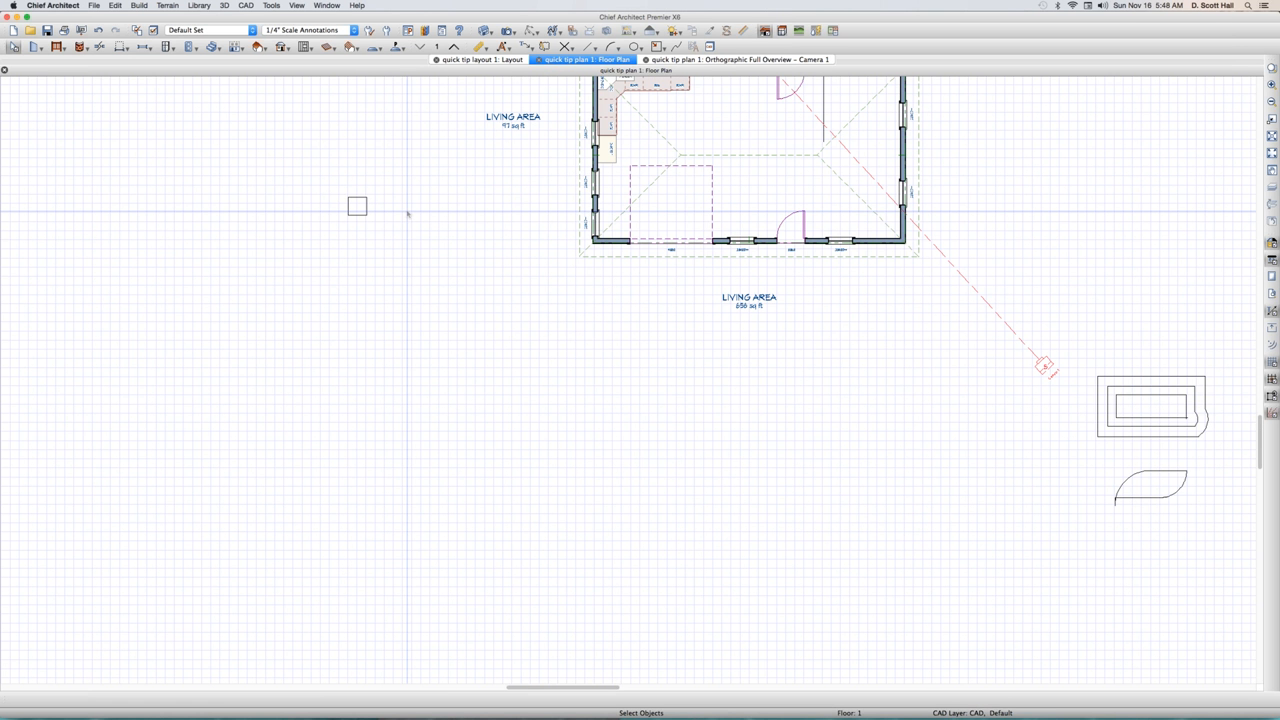
scroll(565, 330, "down", 2)
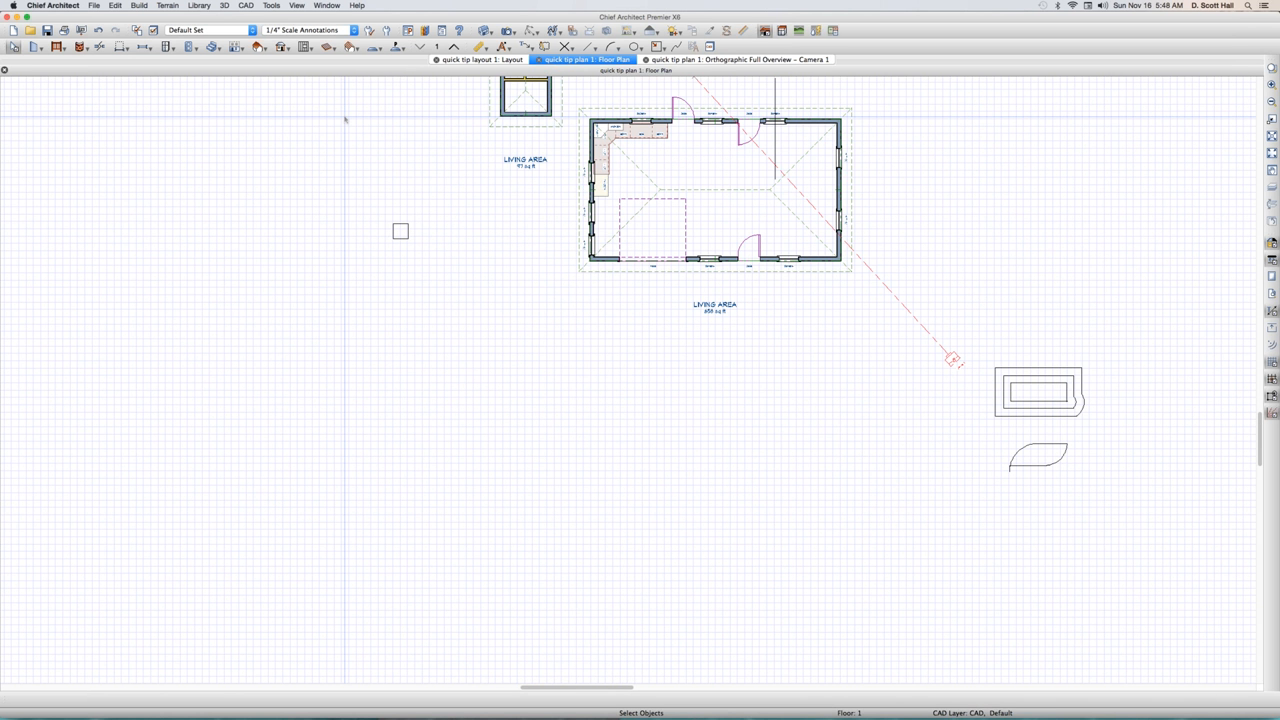
scroll(345, 119, "up", 2)
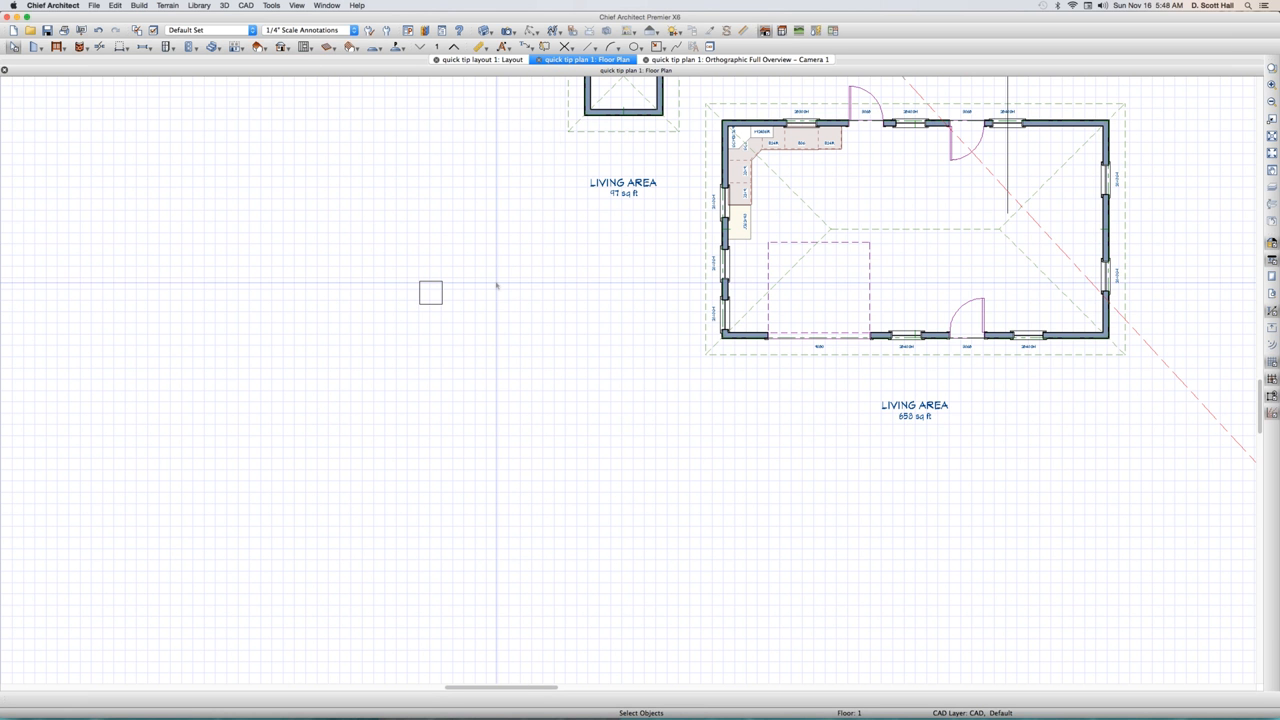
scroll(560, 363, "down", 2)
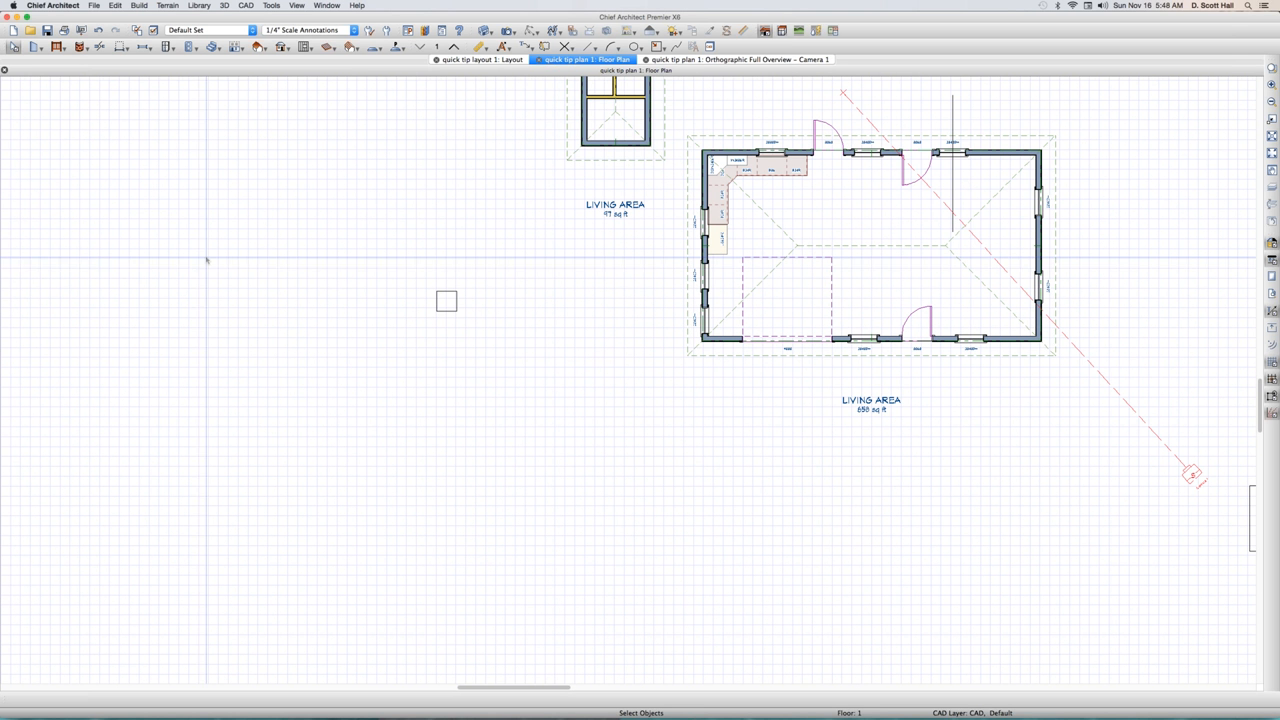
scroll(560, 363, "up", 1)
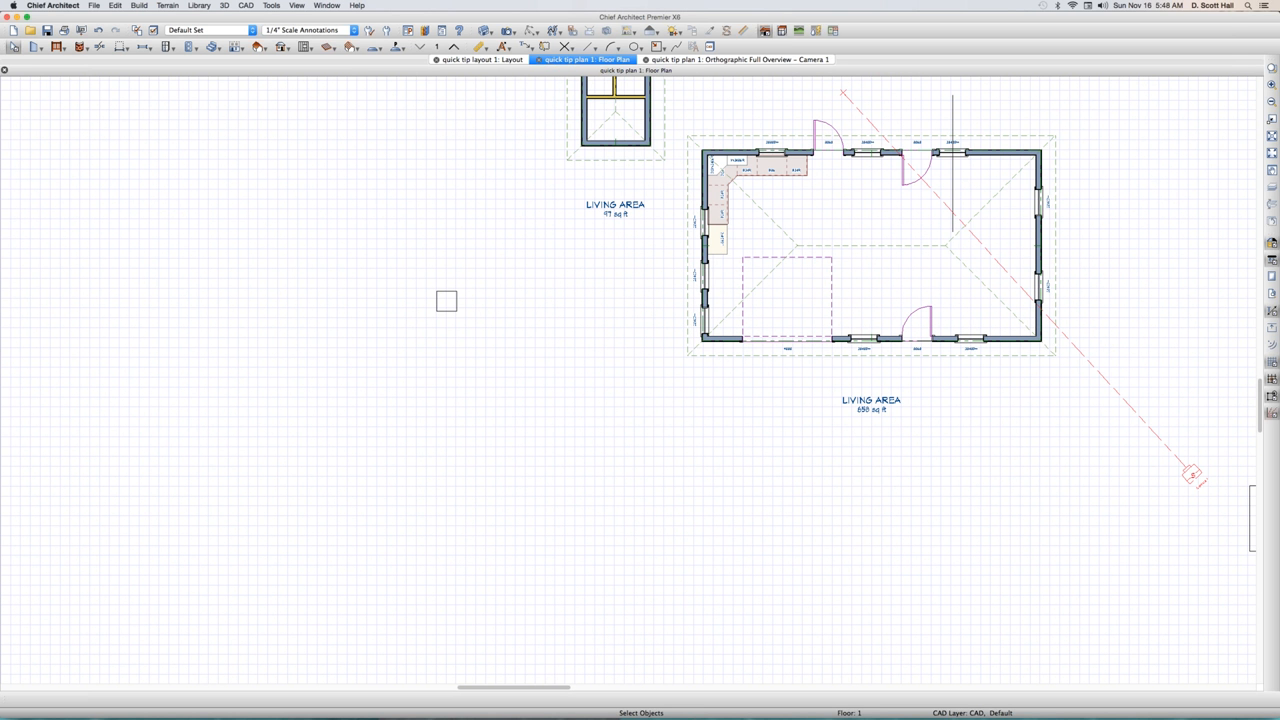